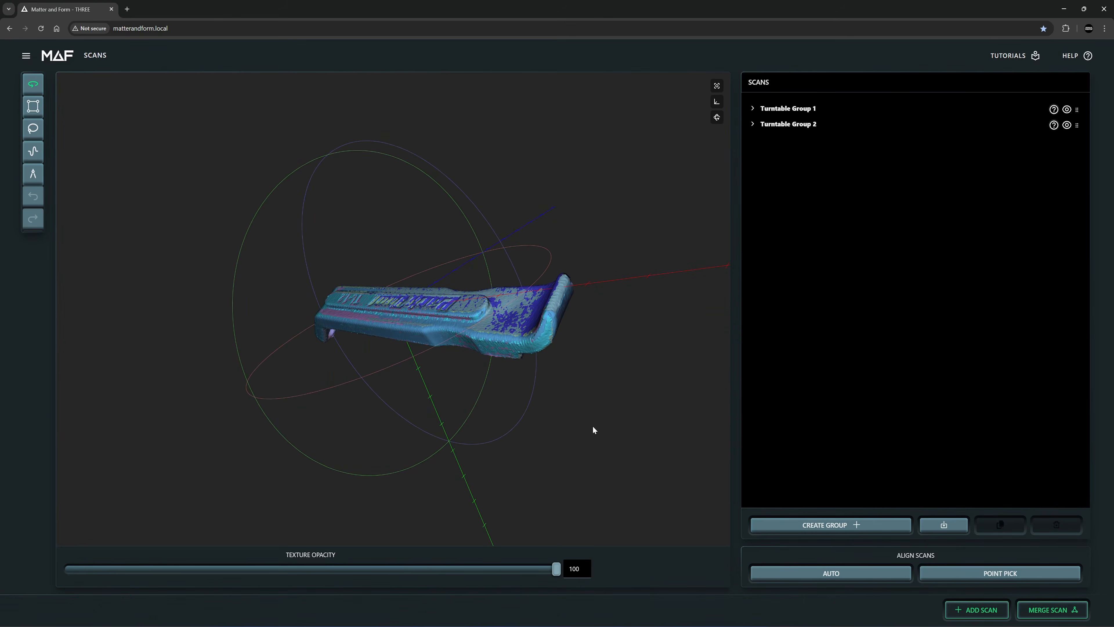
Merge the visible scans of both turntable groups into a single mesh and look over the merged lever.
left_click_drag(349, 367, 421, 374)
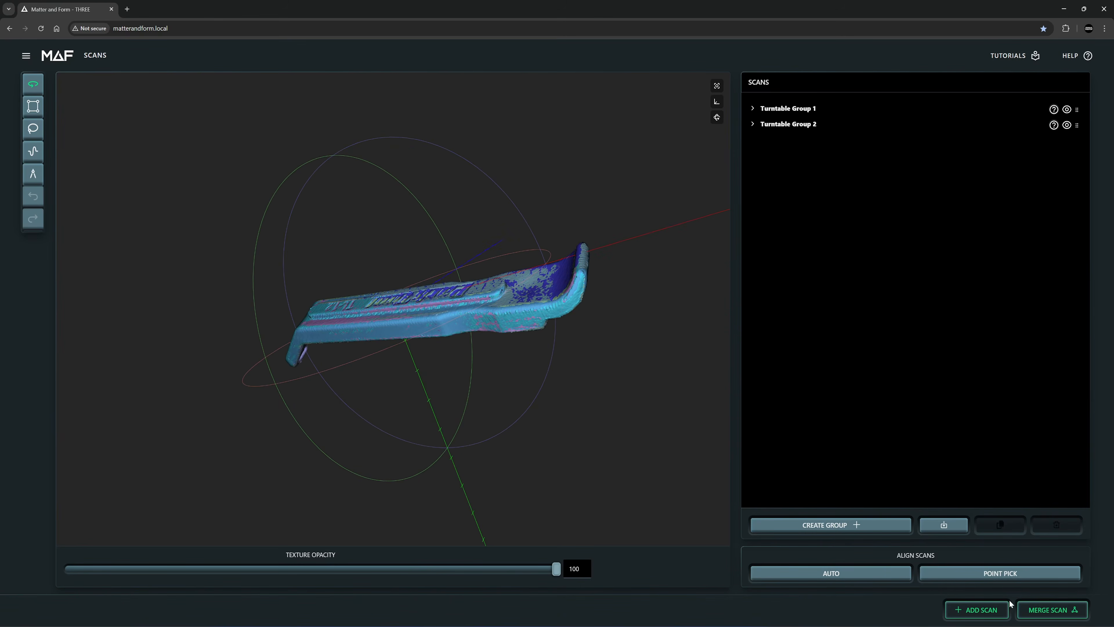
left_click(1046, 611)
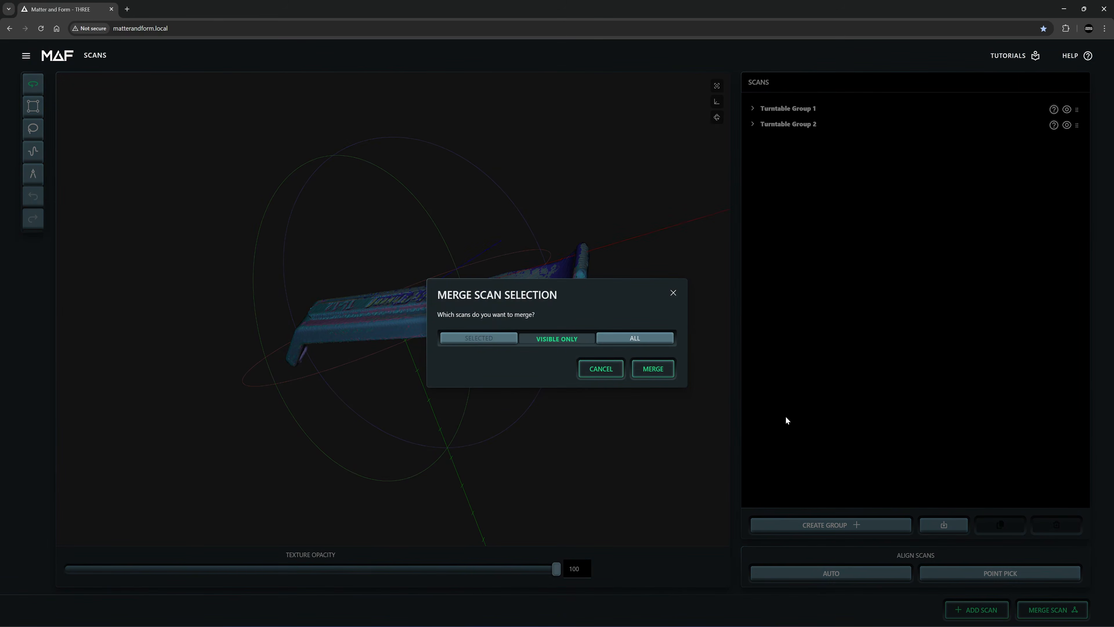
left_click(652, 369)
mouse_move(918, 109)
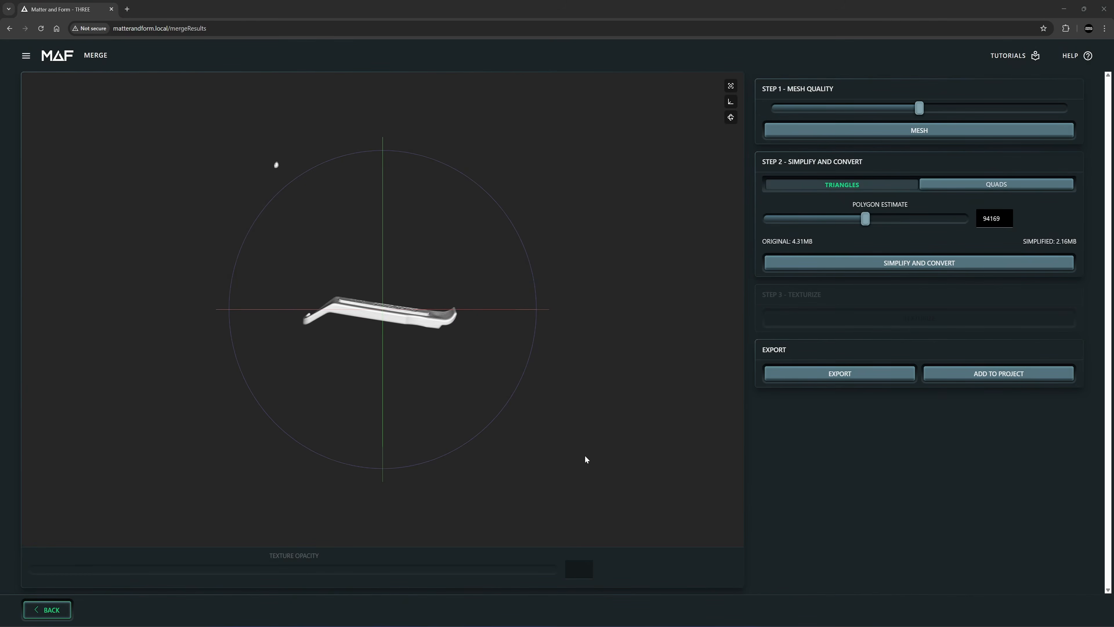
left_click_drag(466, 307, 448, 264)
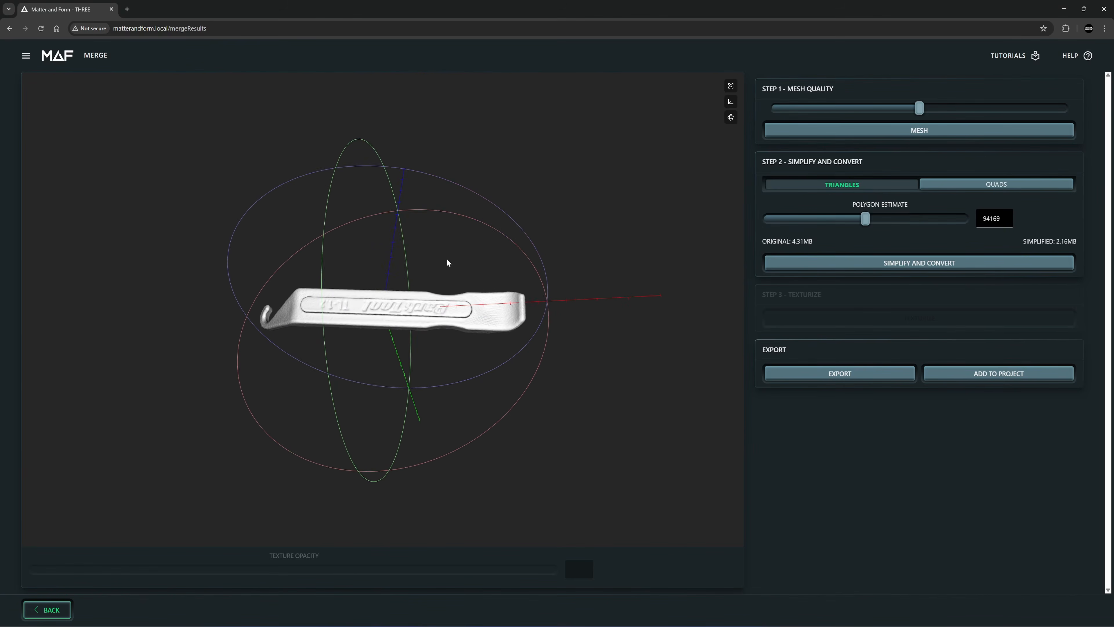
Add the merged mesh to the project, hide both turntable groups and rename the new scan as Tire Lever YT.
left_click(966, 377)
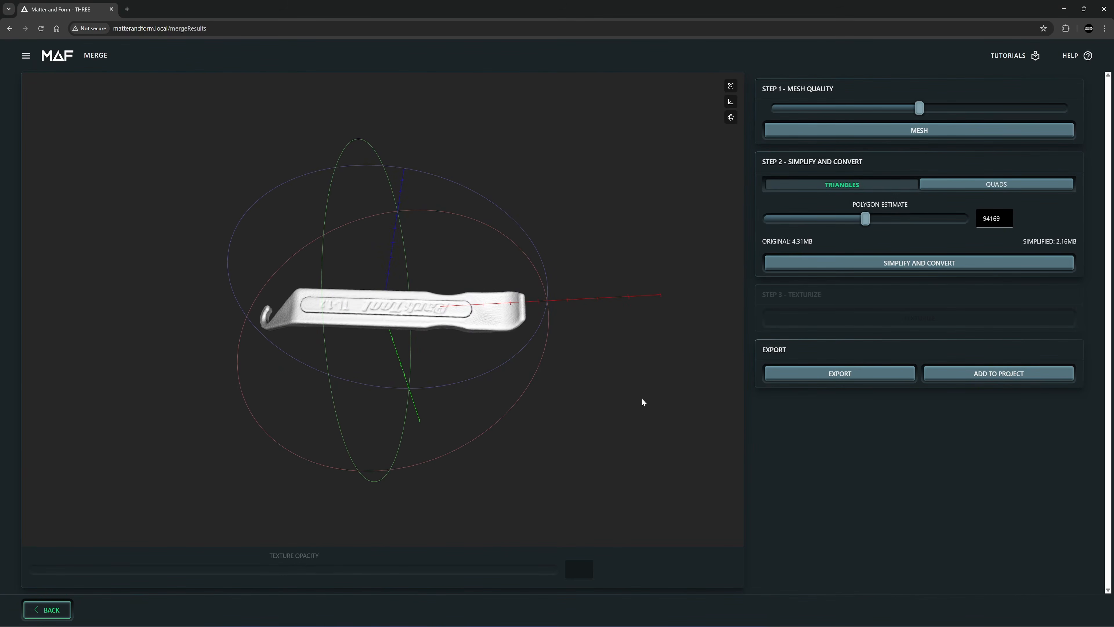
left_click(760, 144)
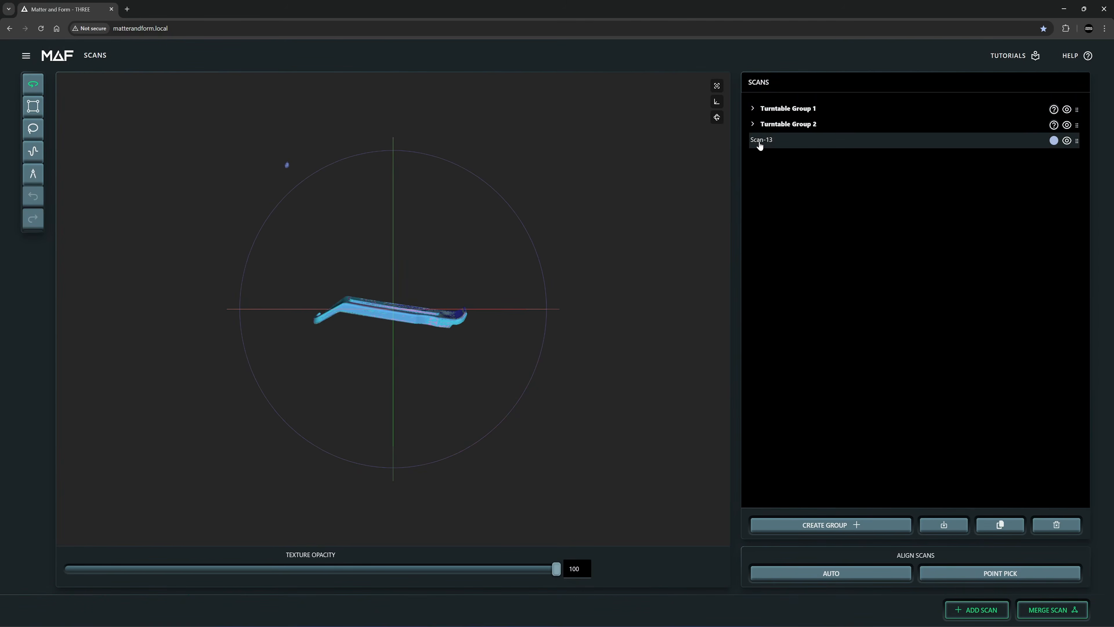
right_click(772, 148)
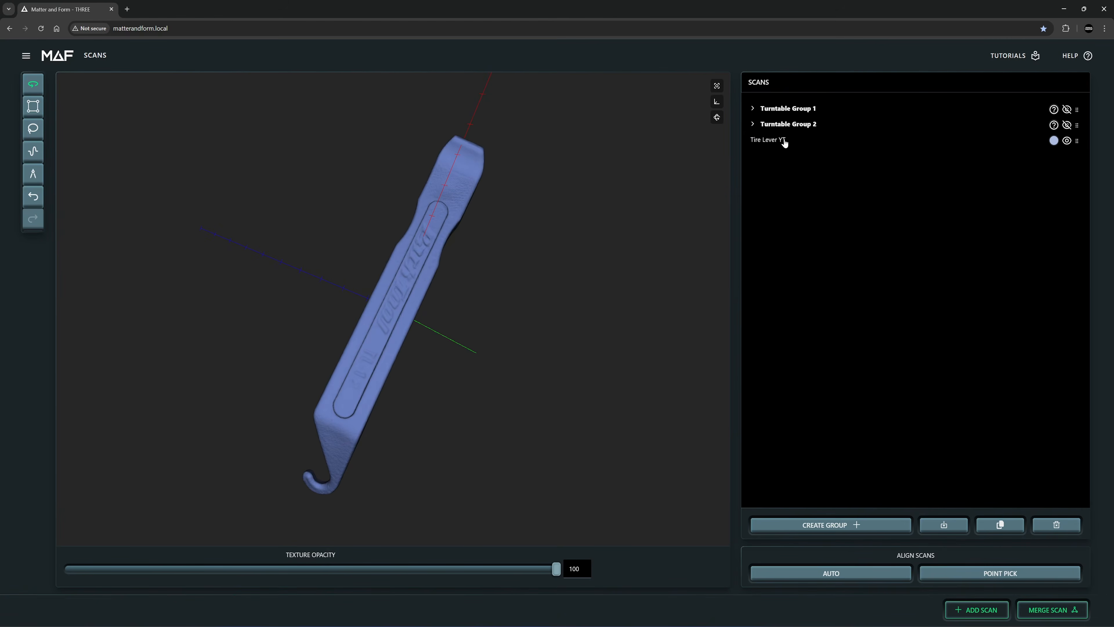
Export only the selected Tire Lever YT scan in OBJ (Wavefront Format) with MM units.
left_click(777, 141)
left_click(26, 56)
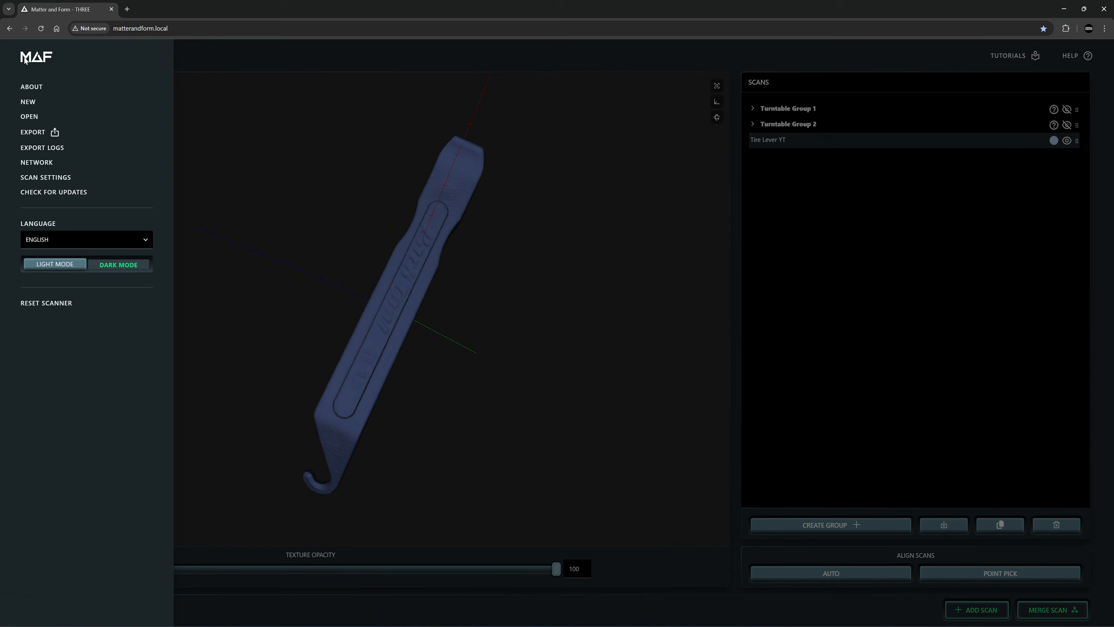
left_click(42, 132)
left_click(498, 347)
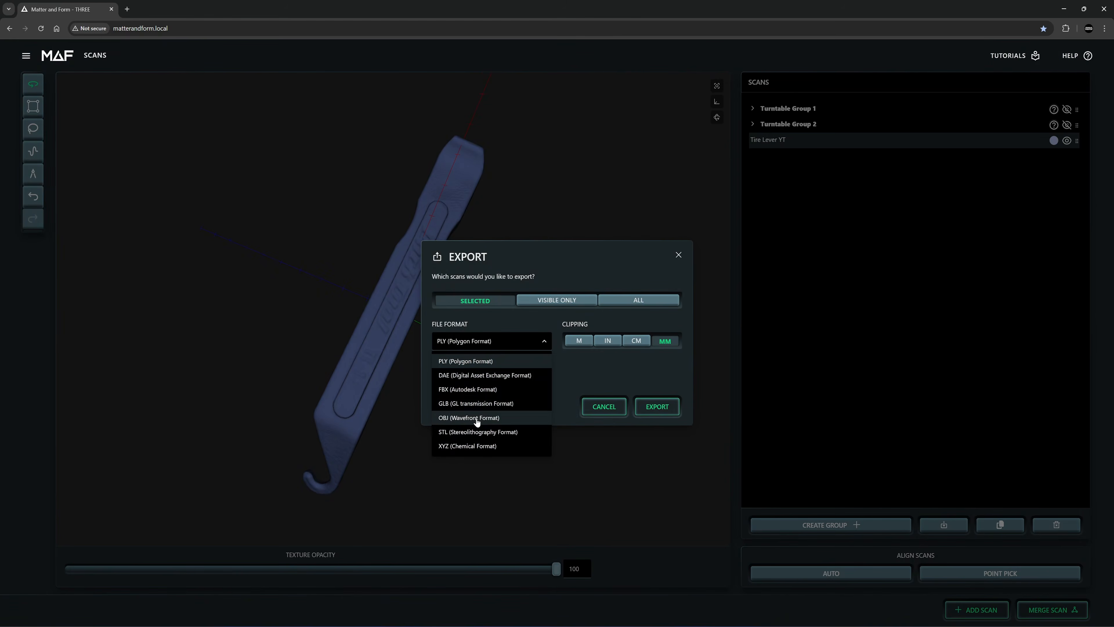
left_click(522, 388)
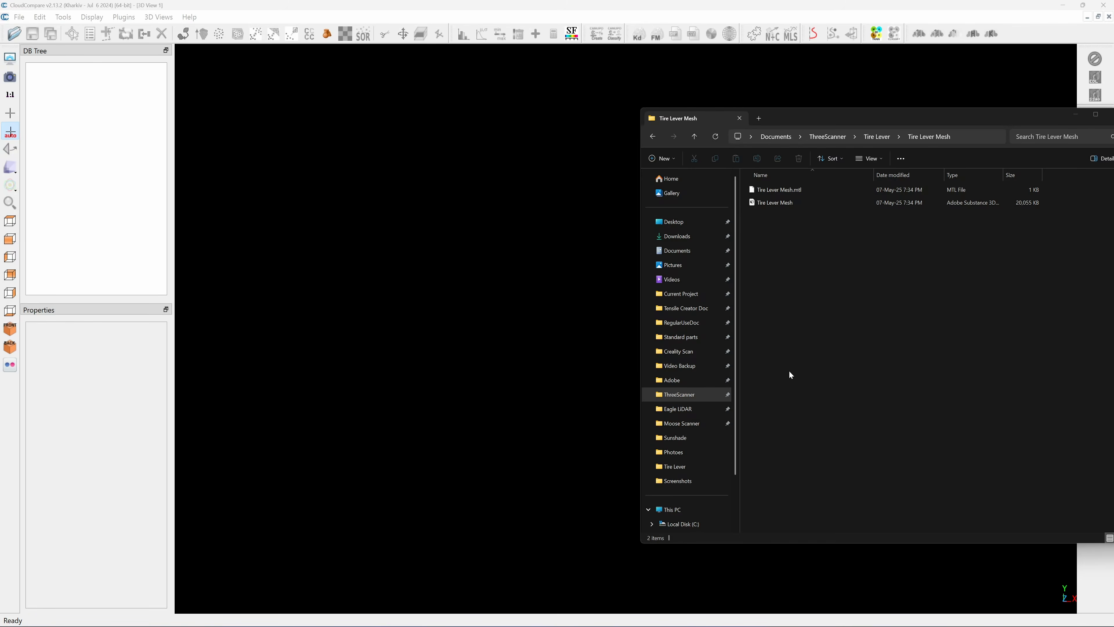
Switch to CloudCompare, load the Tire Lever Mesh OBJ file and shade it with the Eye-Dome Lighting filter.
left_click_drag(754, 203, 509, 249)
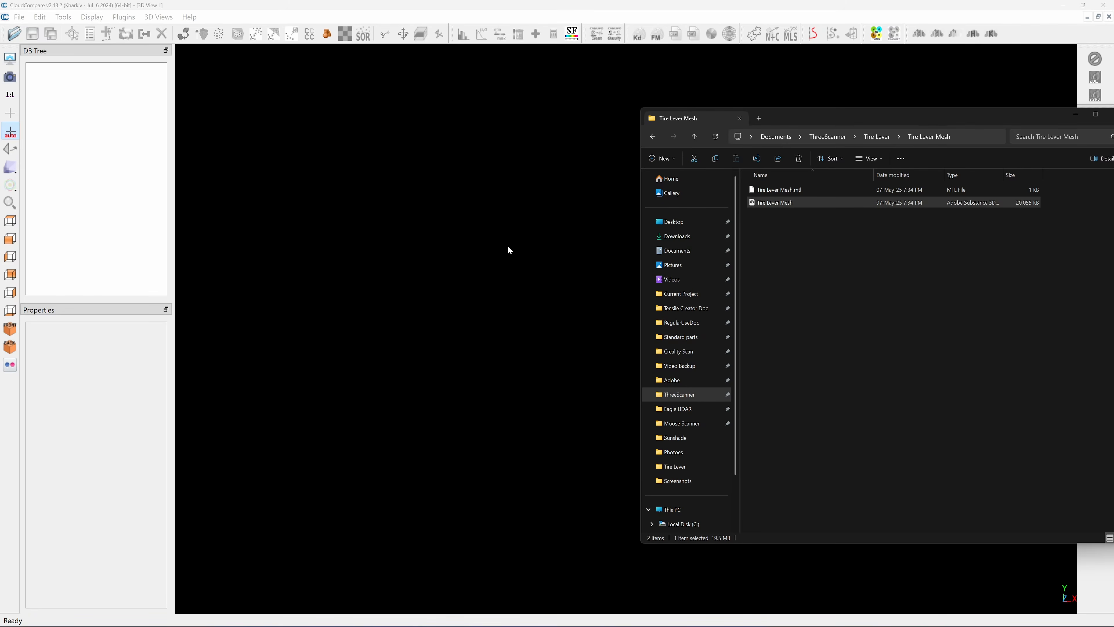
left_click(570, 240)
left_click(1095, 78)
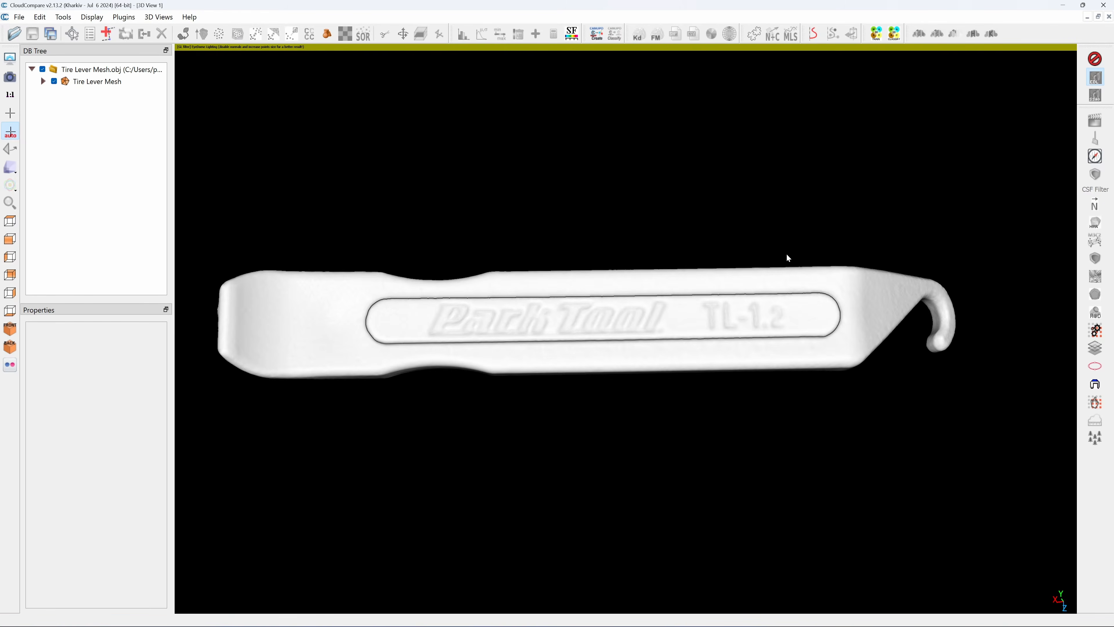
left_click_drag(789, 258, 761, 359)
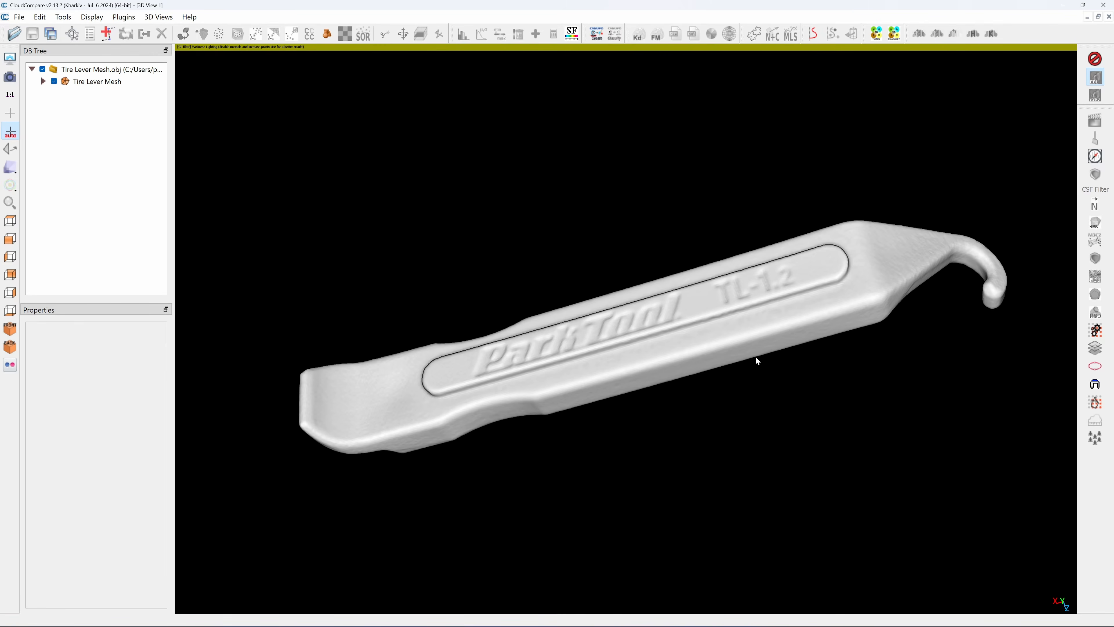
Sample about 500,000 points with normals on the Tire Lever Mesh, and hide the original mesh.
left_click(749, 366)
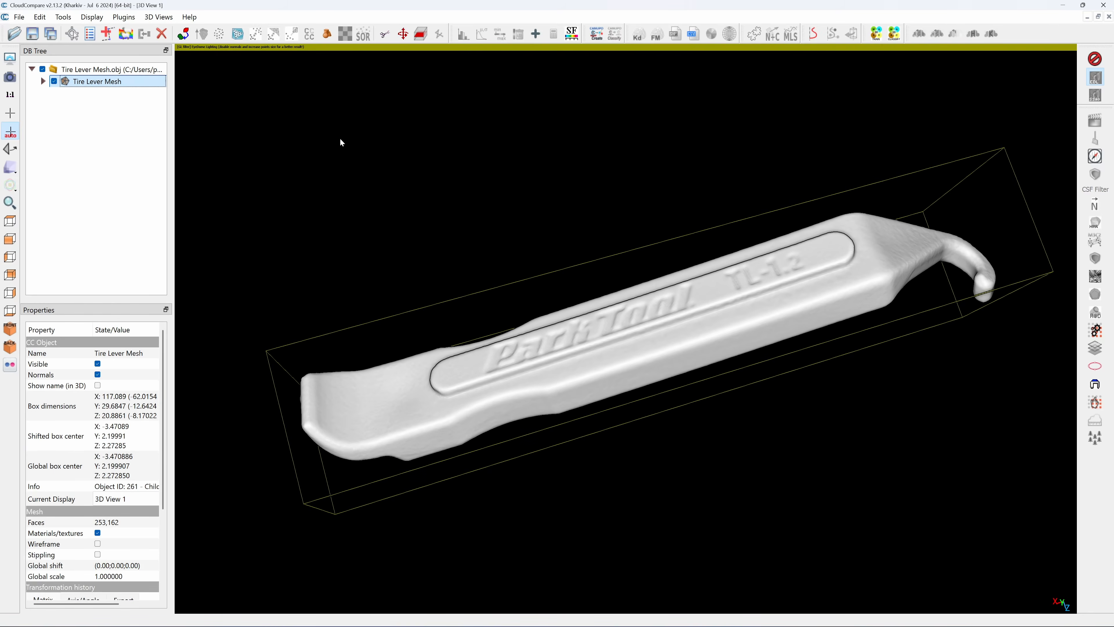
mouse_move(242, 48)
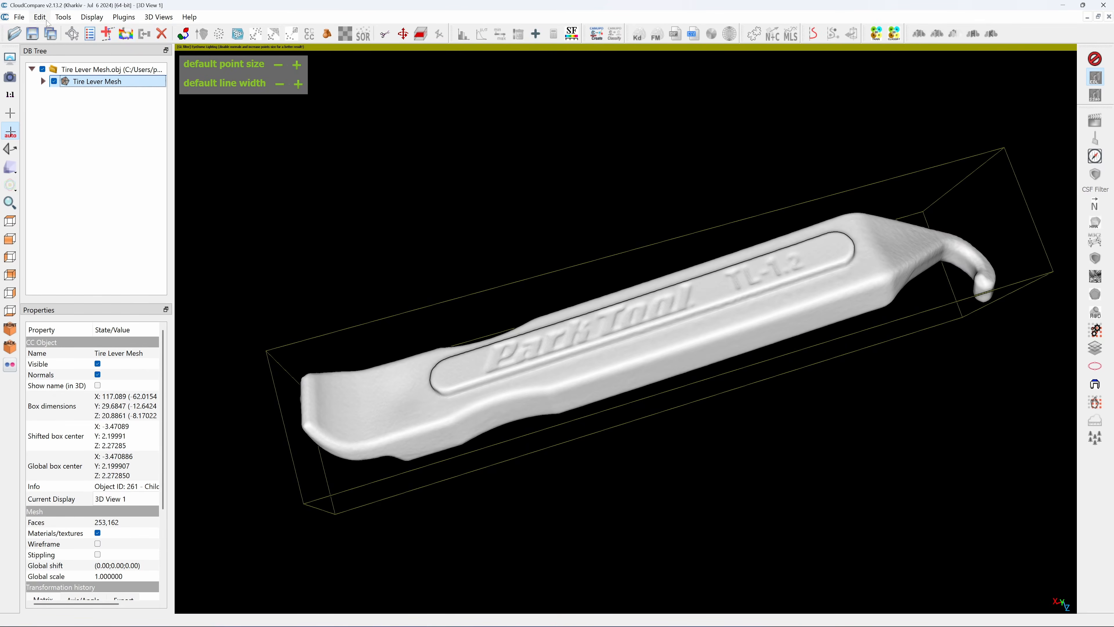
left_click(40, 16)
mouse_move(97, 90)
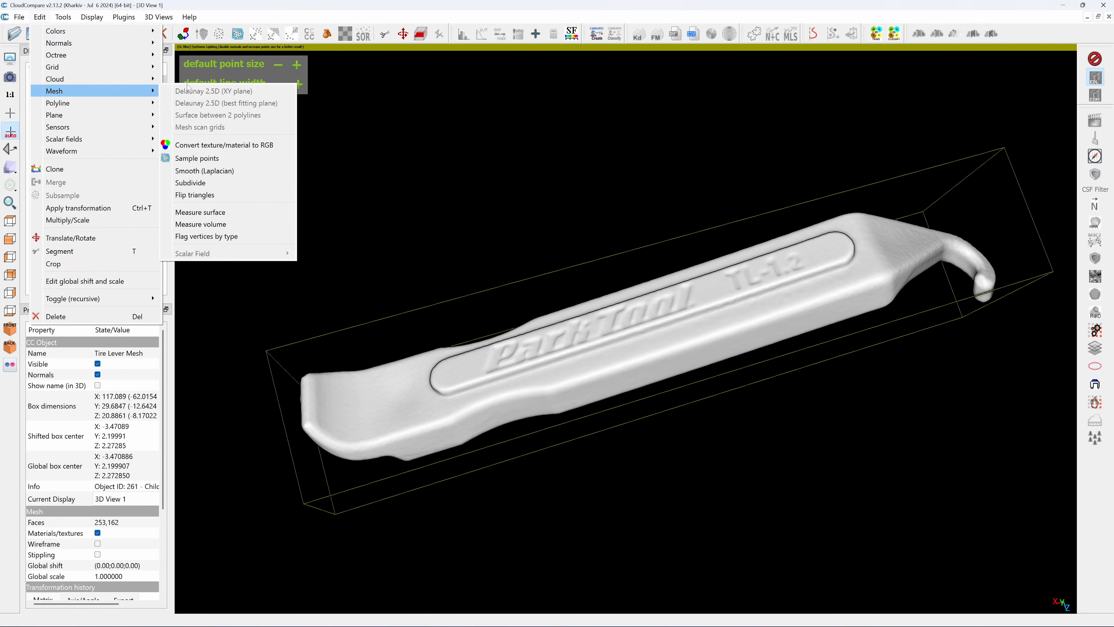
left_click(197, 158)
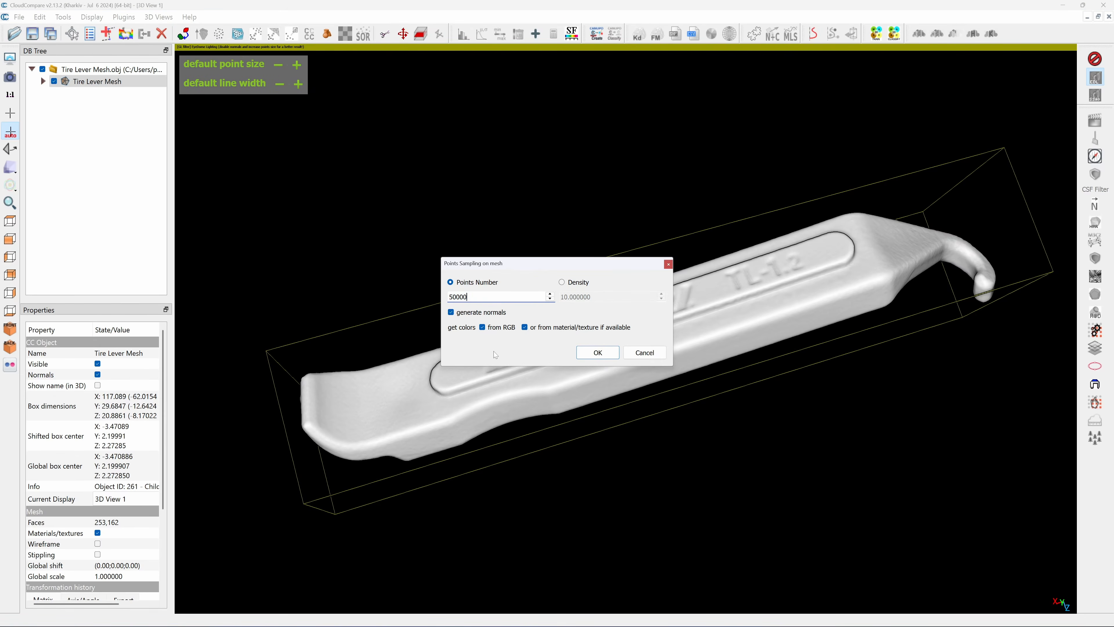
left_click(597, 355)
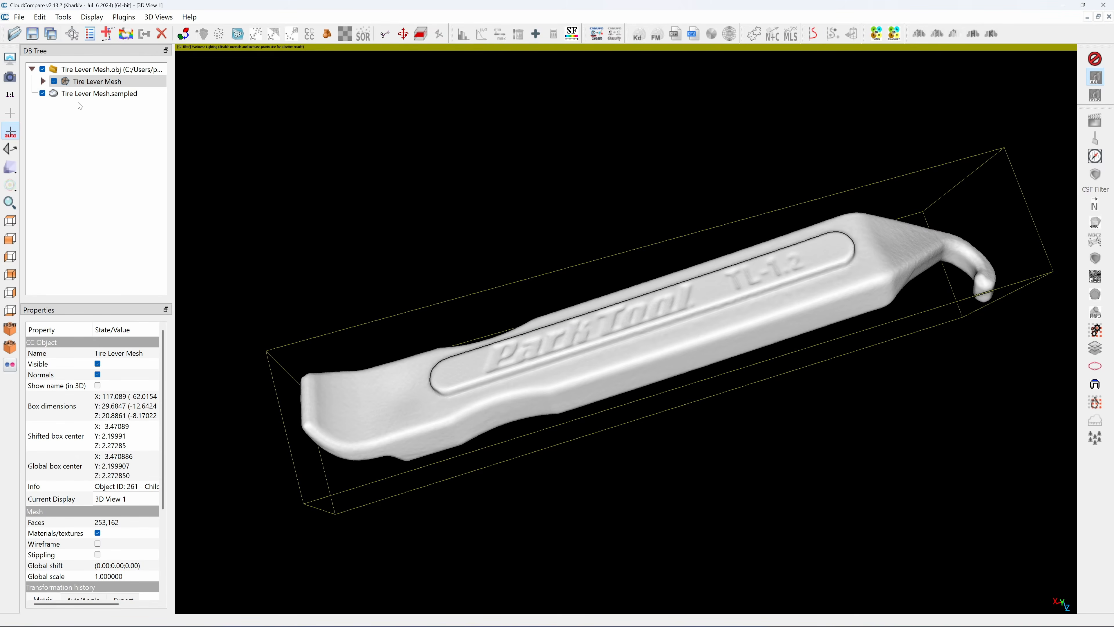
left_click(54, 81)
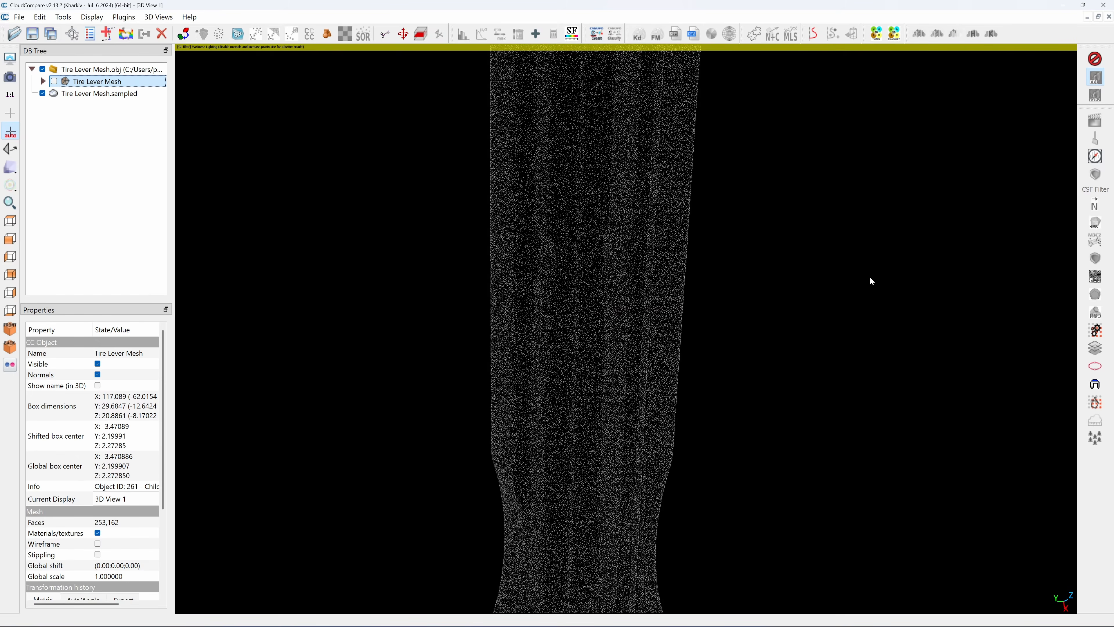
Examine the sampled point cloud without the mesh, checking point density, edges and the lever's curved tip.
left_click_drag(869, 280, 862, 276)
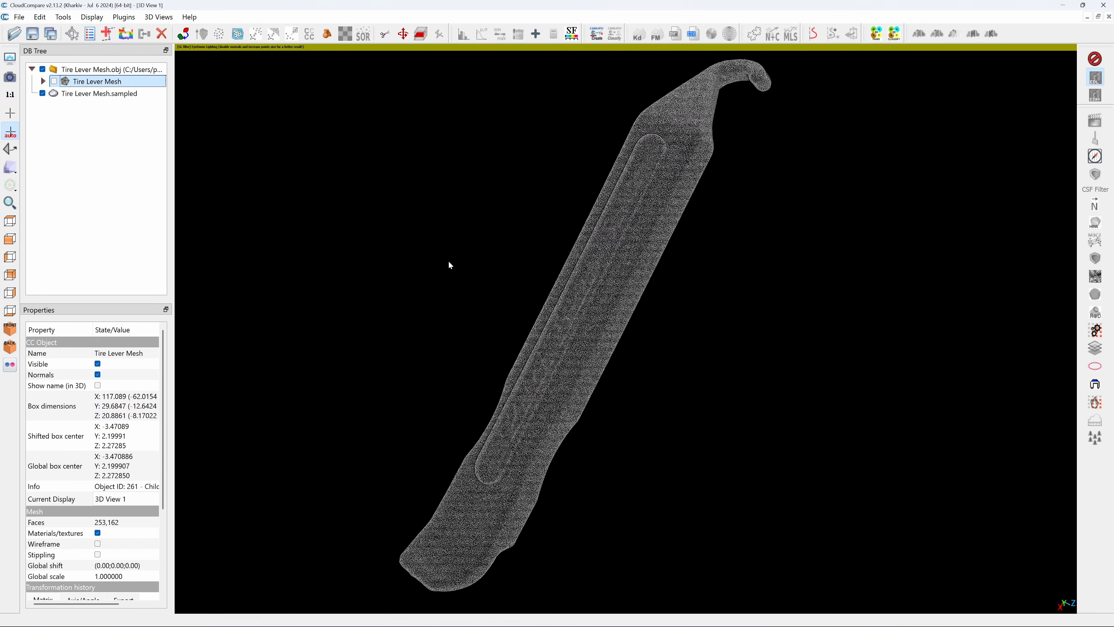
left_click_drag(448, 262, 756, 241)
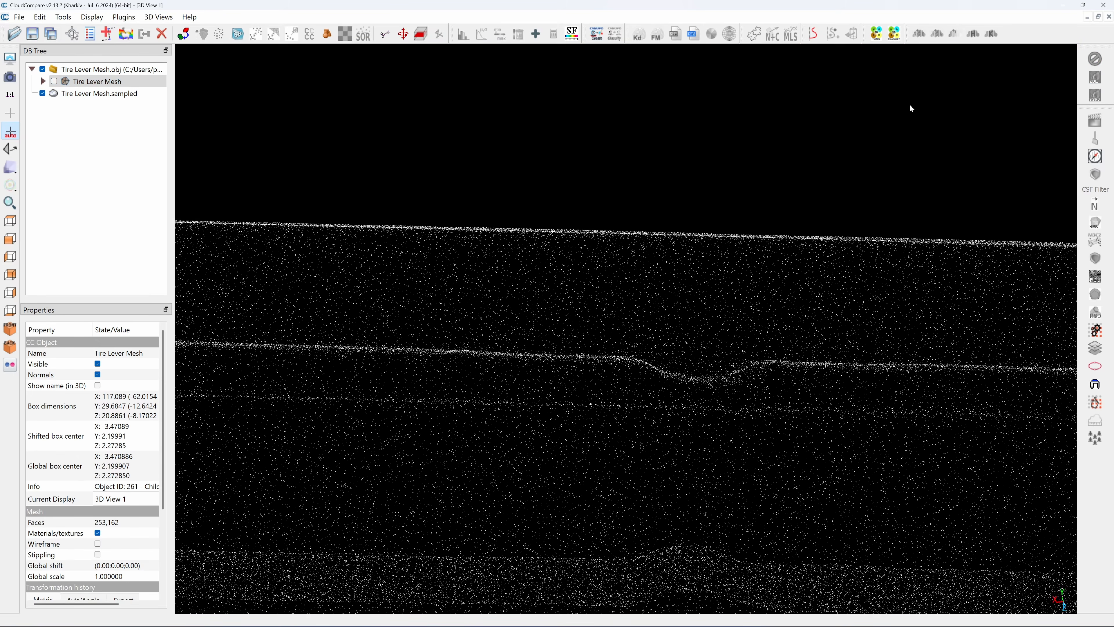
left_click_drag(910, 107, 836, 125)
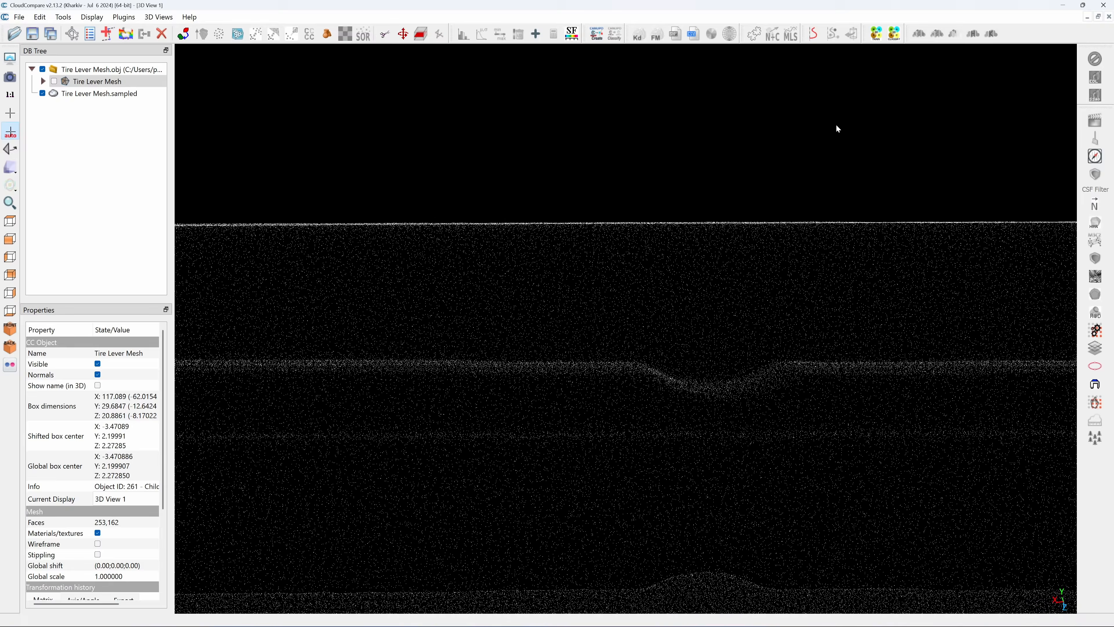
scroll(836, 124, "up", 5)
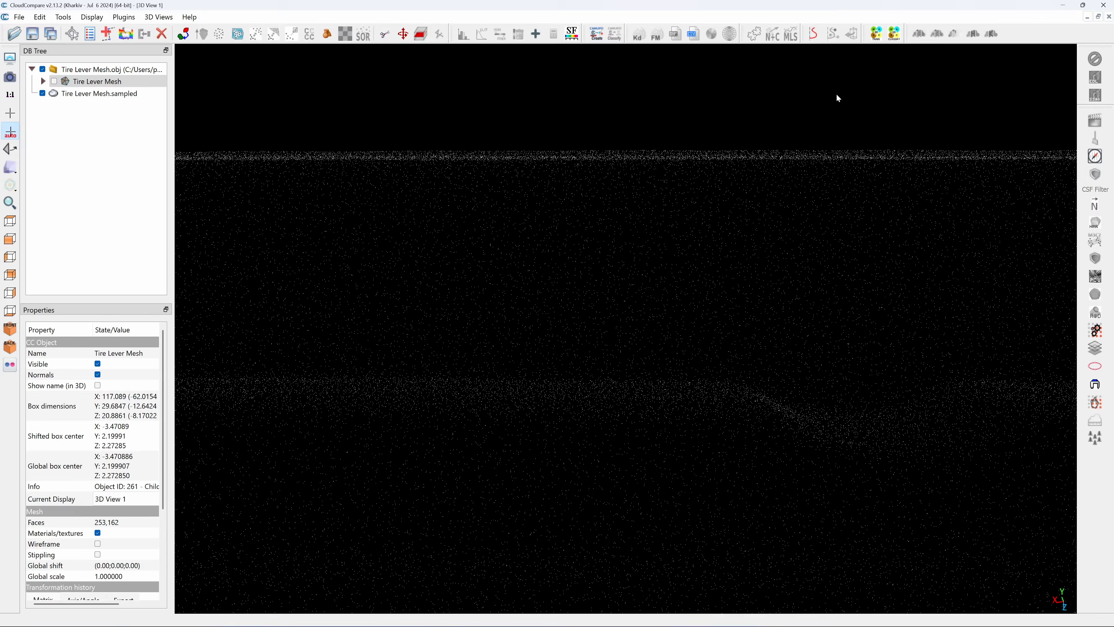
scroll(831, 95, "up", 5)
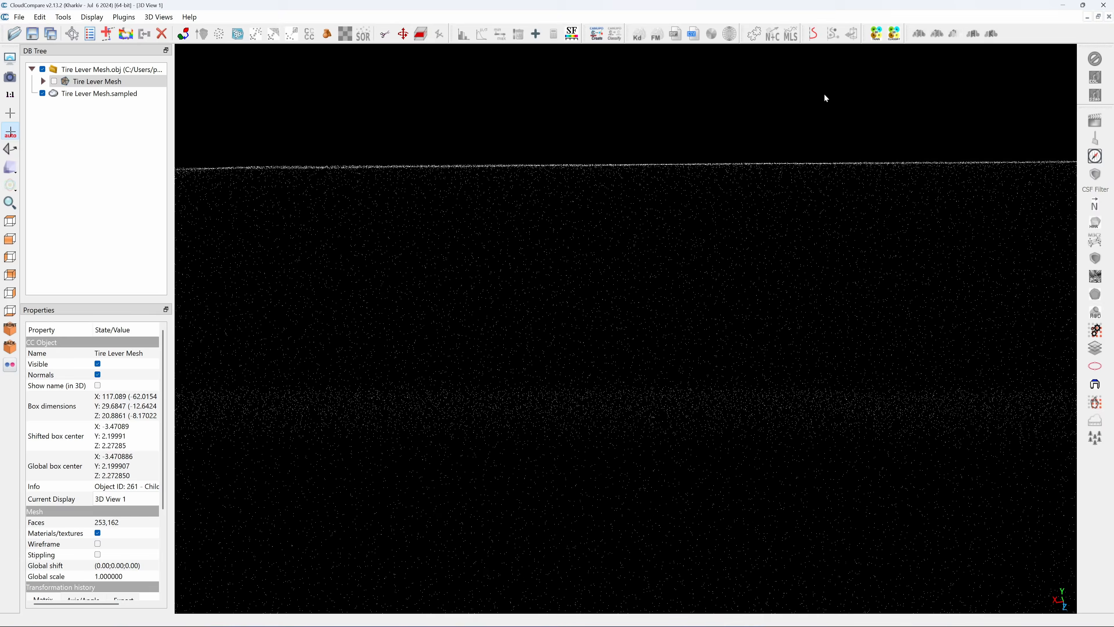
scroll(824, 95, "down", 8)
left_click_drag(823, 156, 756, 182)
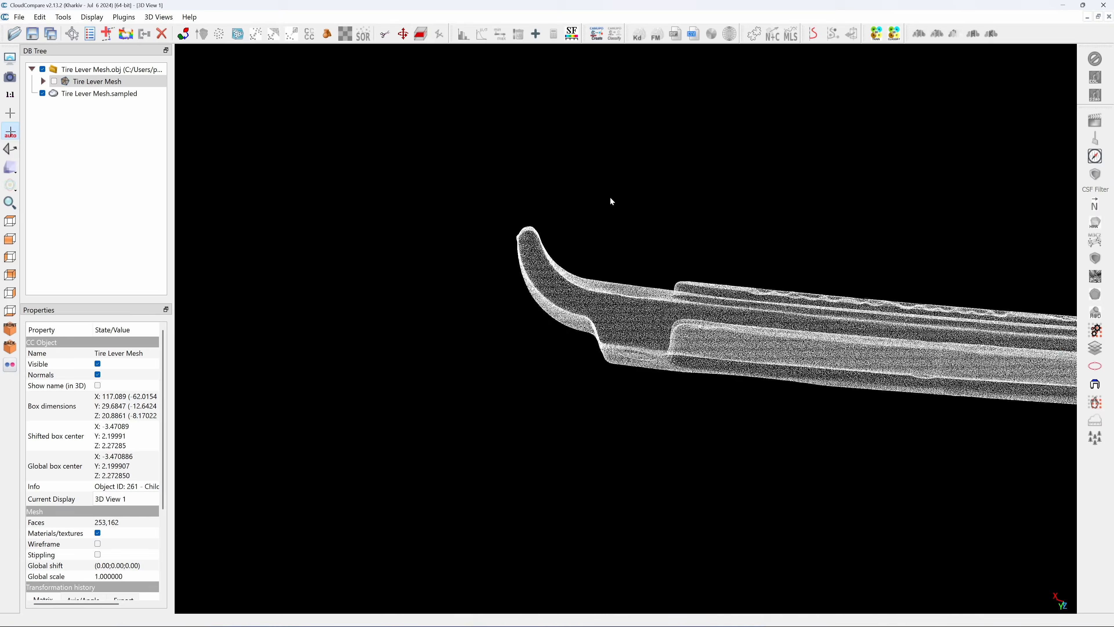
scroll(611, 202, "up", 6)
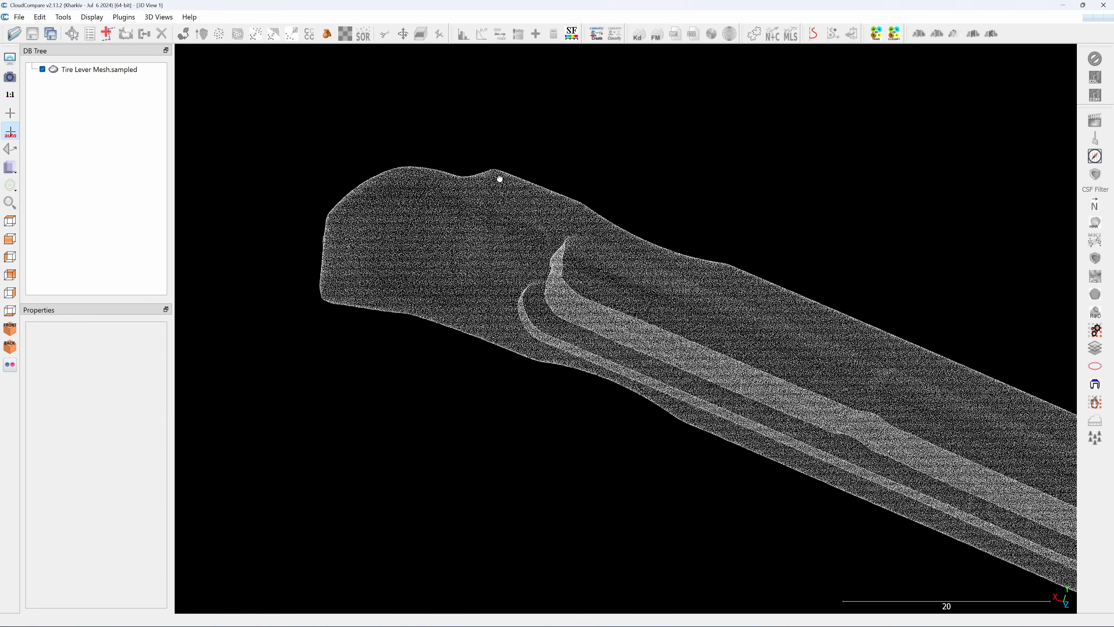
Level the sampled point cloud by picking three floor-plane points on the lever's side.
left_click(500, 179)
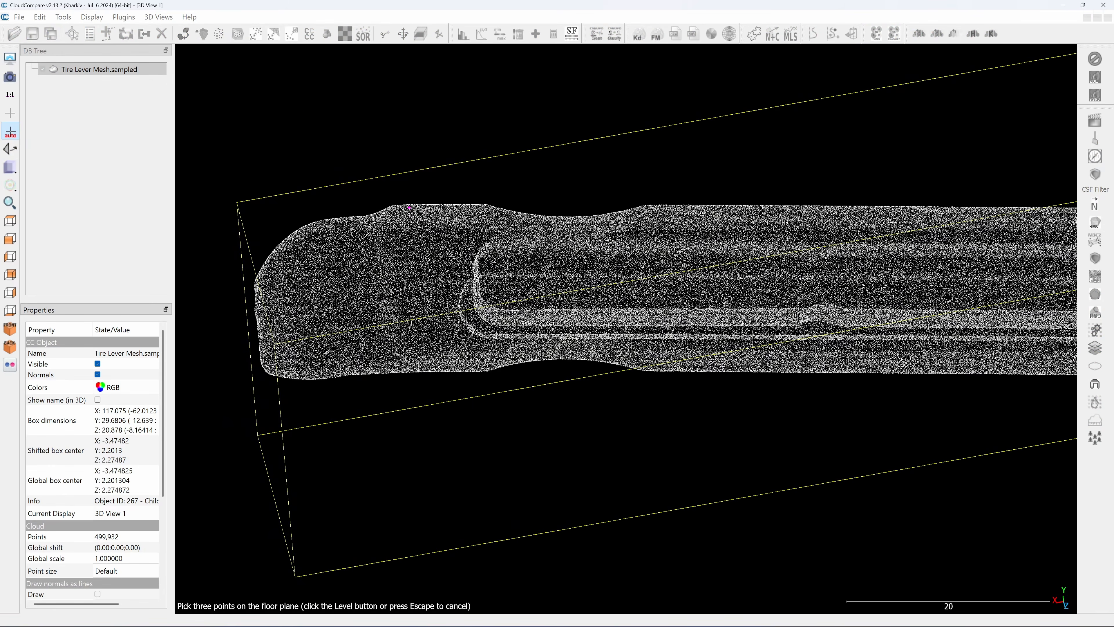
left_click_drag(455, 219, 654, 236)
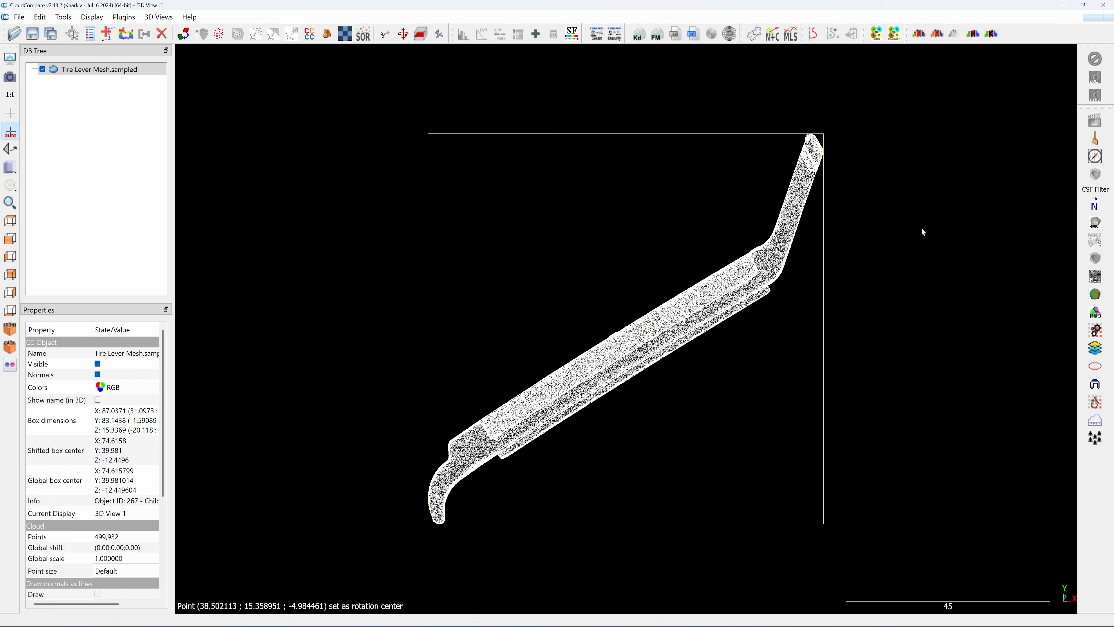
left_click_drag(922, 237, 443, 88)
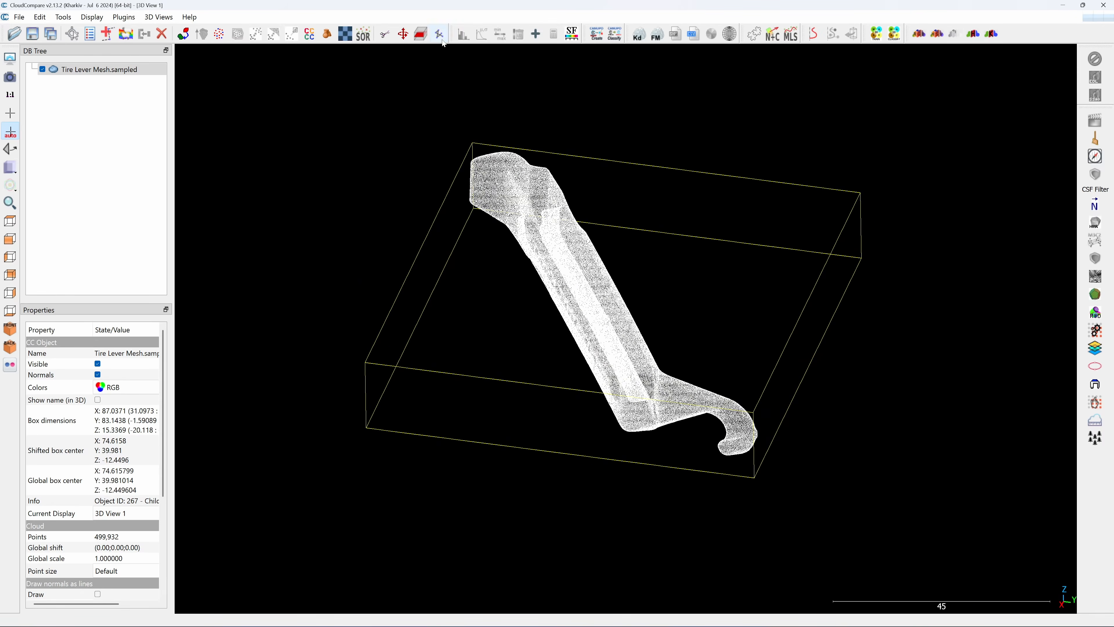
Rotate the leveled point cloud 180 degrees about the X axis using the advanced Translate/Rotate options.
left_click(403, 34)
left_click(990, 75)
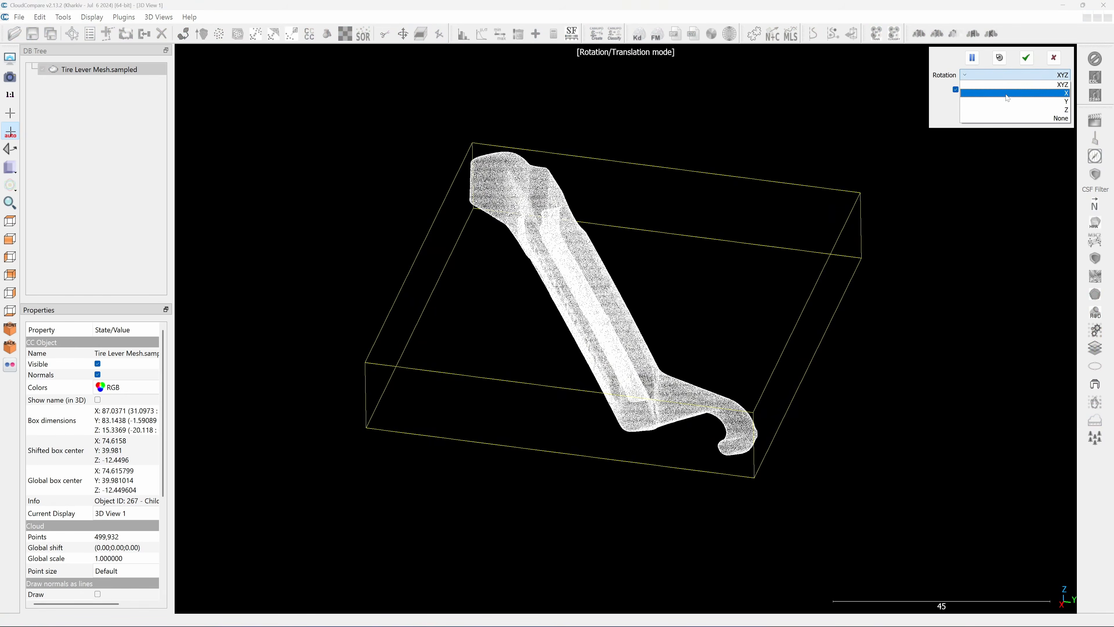
left_click(990, 93)
left_click(1048, 105)
left_click(1026, 190)
type("180")
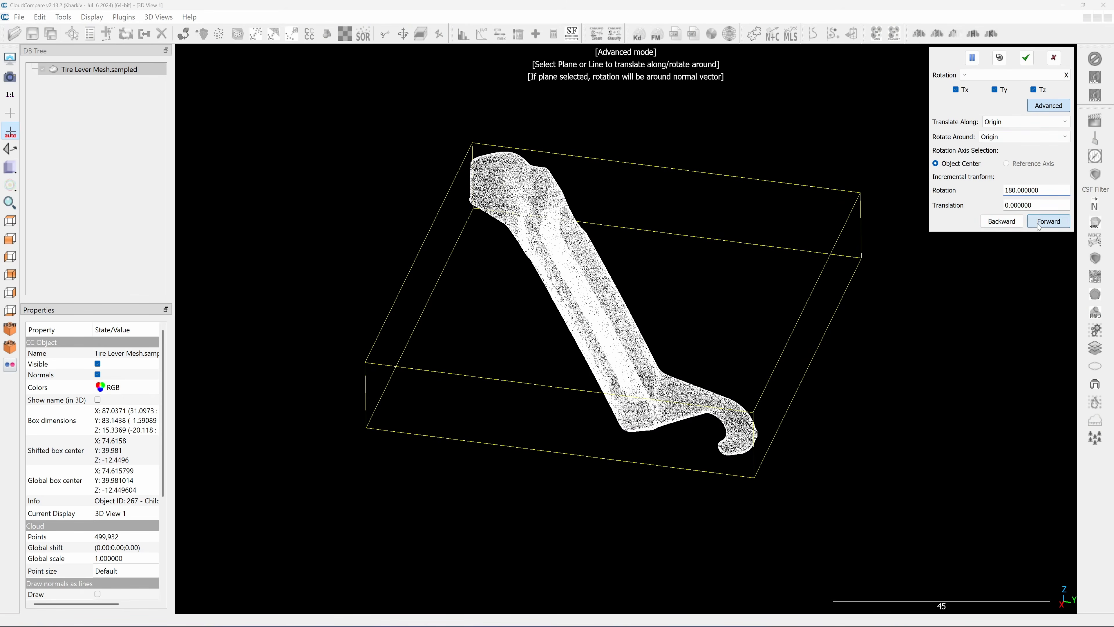
left_click(1038, 224)
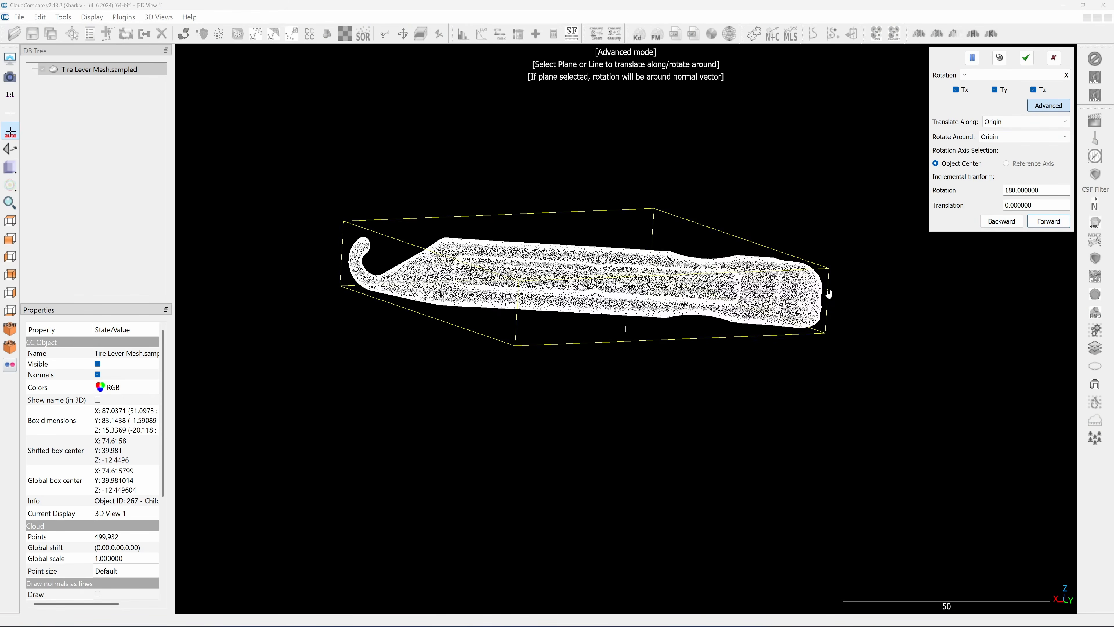
Rotate the point cloud freely about the Z axis until the lever's body stands vertical, and apply the transformation.
key("5")
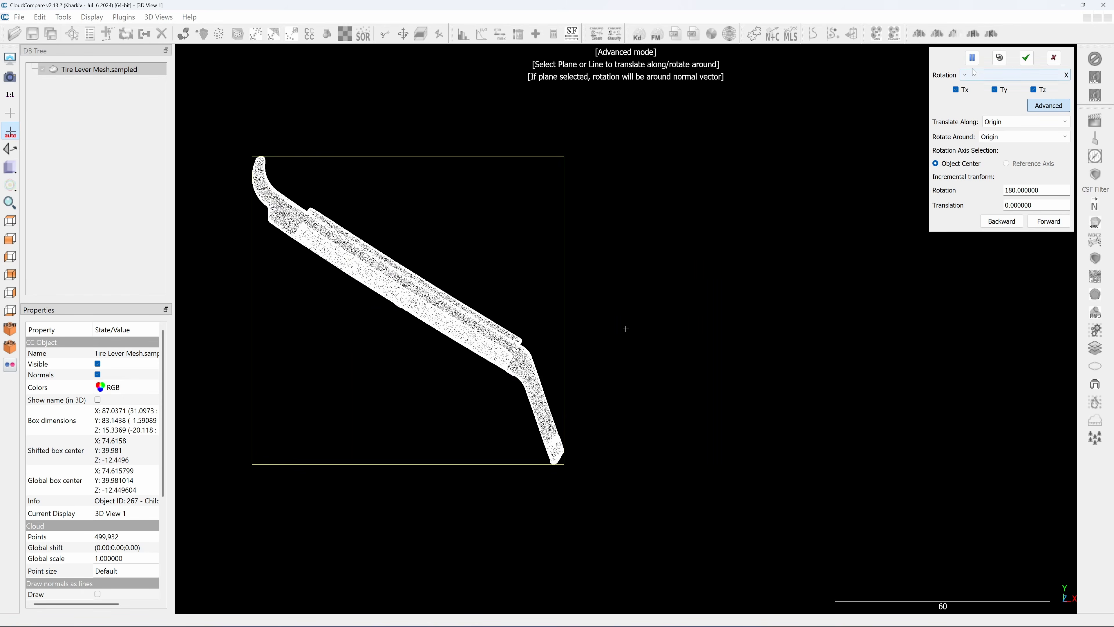
left_click(991, 75)
left_click(995, 110)
left_click_drag(577, 255, 974, 363)
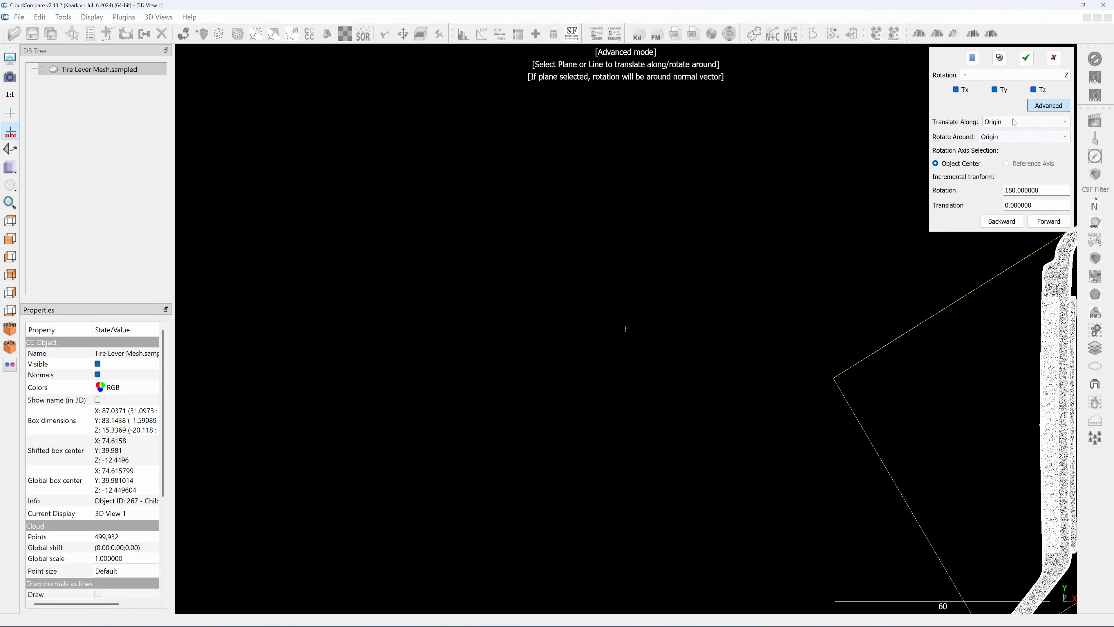
left_click(1026, 58)
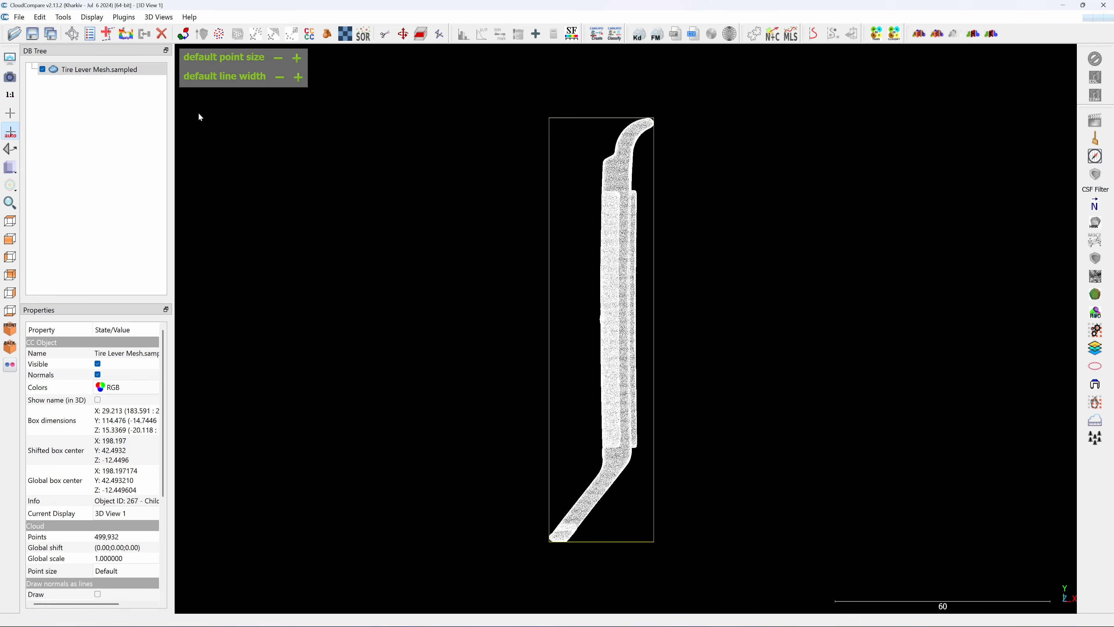
Move the sampled point cloud's bounding-box center to the origin, close the console and check the result from an angle.
left_click(64, 17)
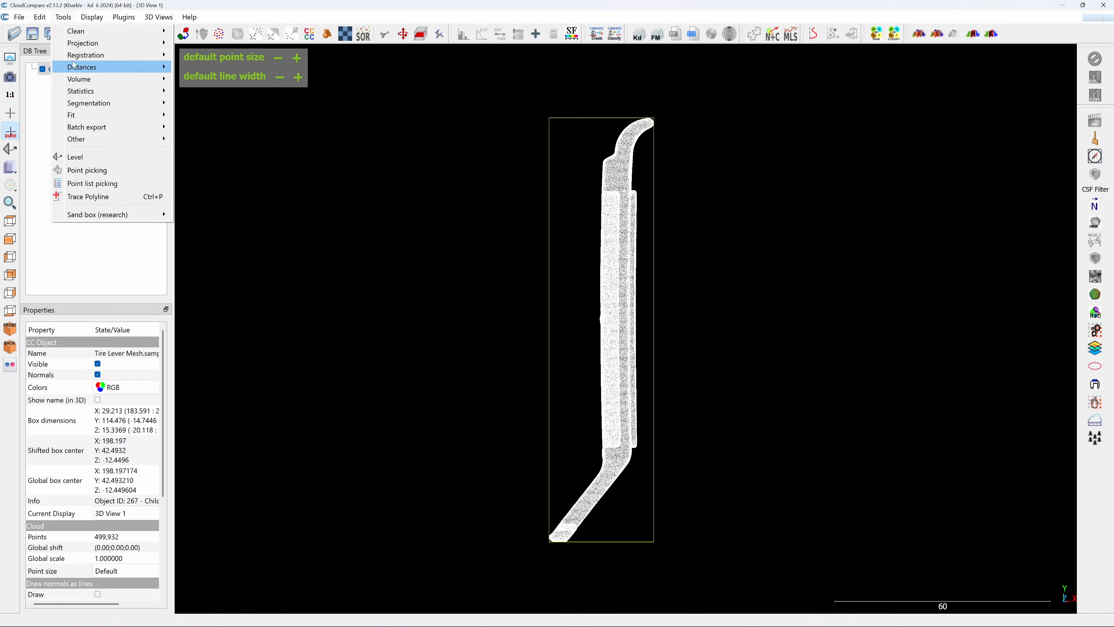
mouse_move(116, 56)
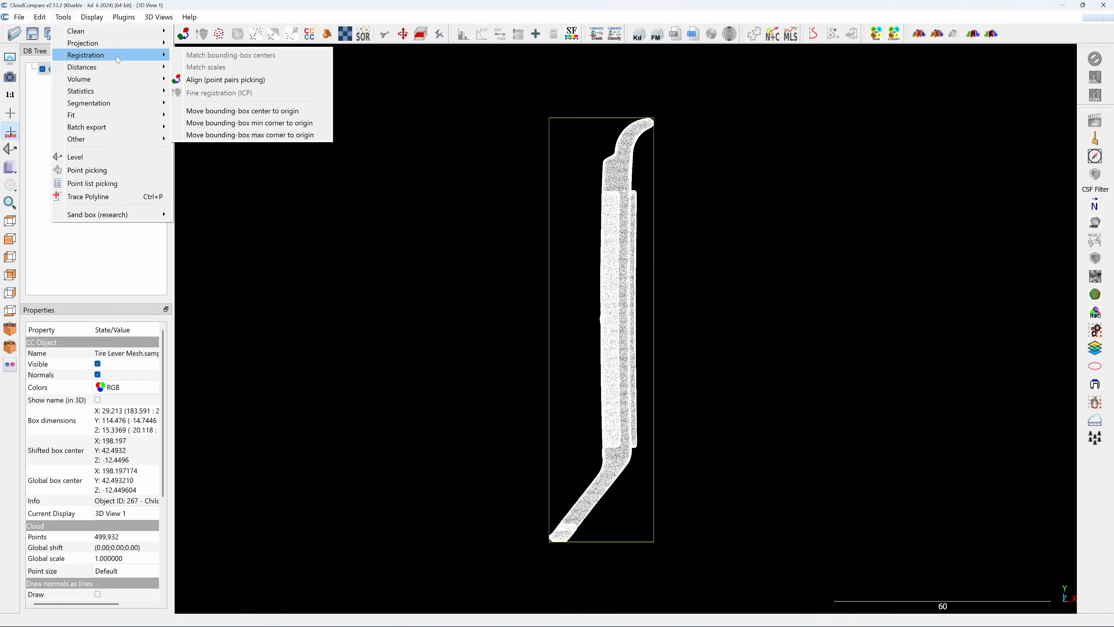
left_click(213, 112)
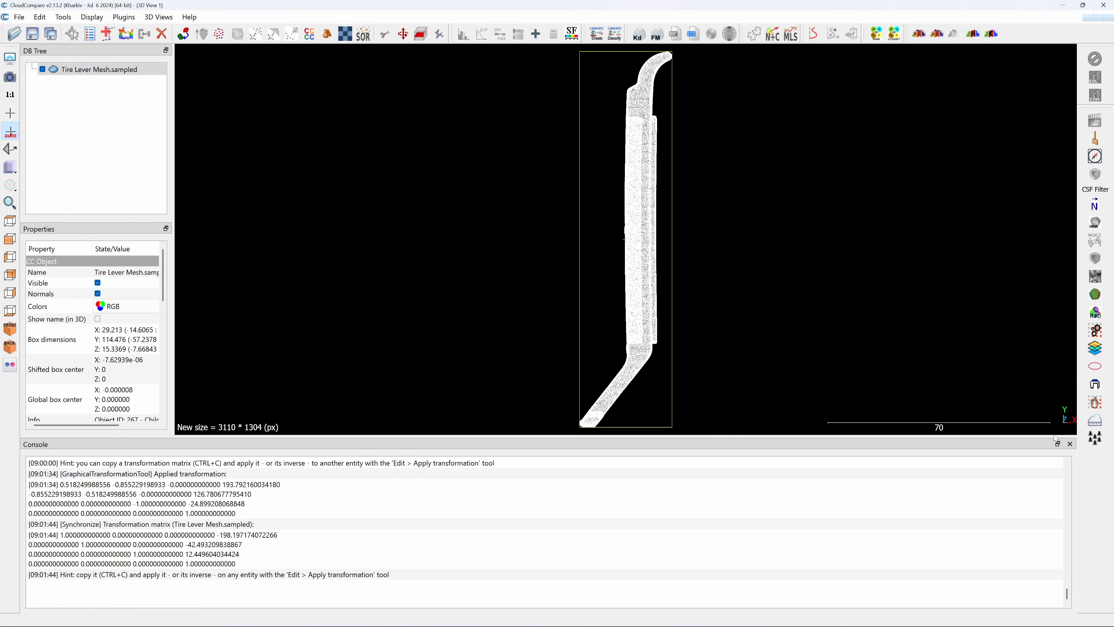
left_click(1072, 445)
left_click_drag(828, 304, 599, 397)
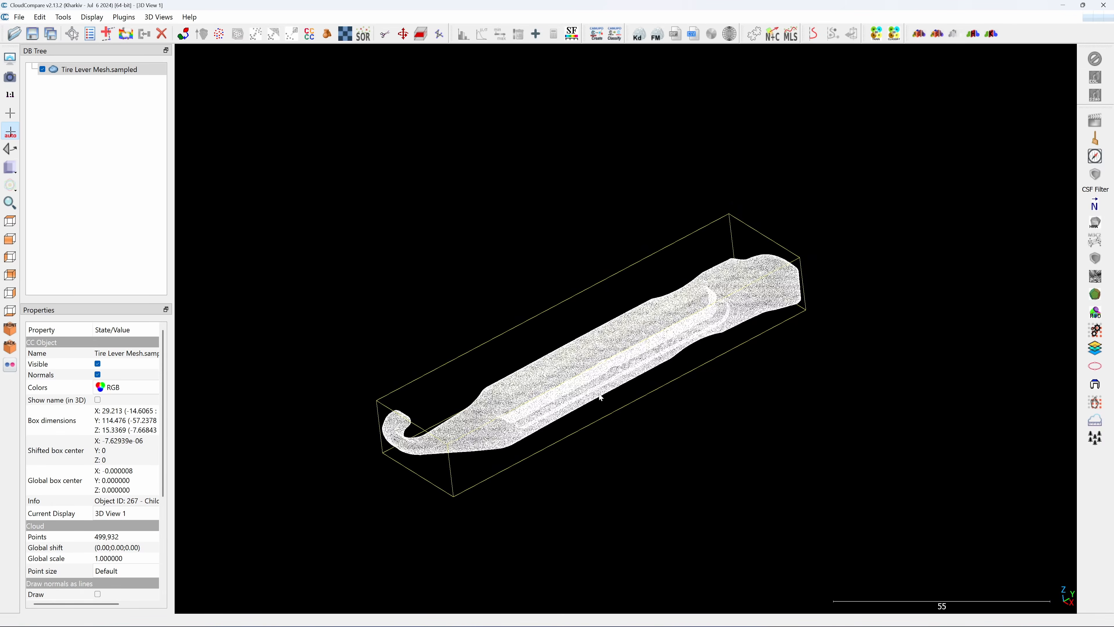
Save the aligned point cloud as Tire Lever YT in PLY format, using ASCII output.
left_click(32, 33)
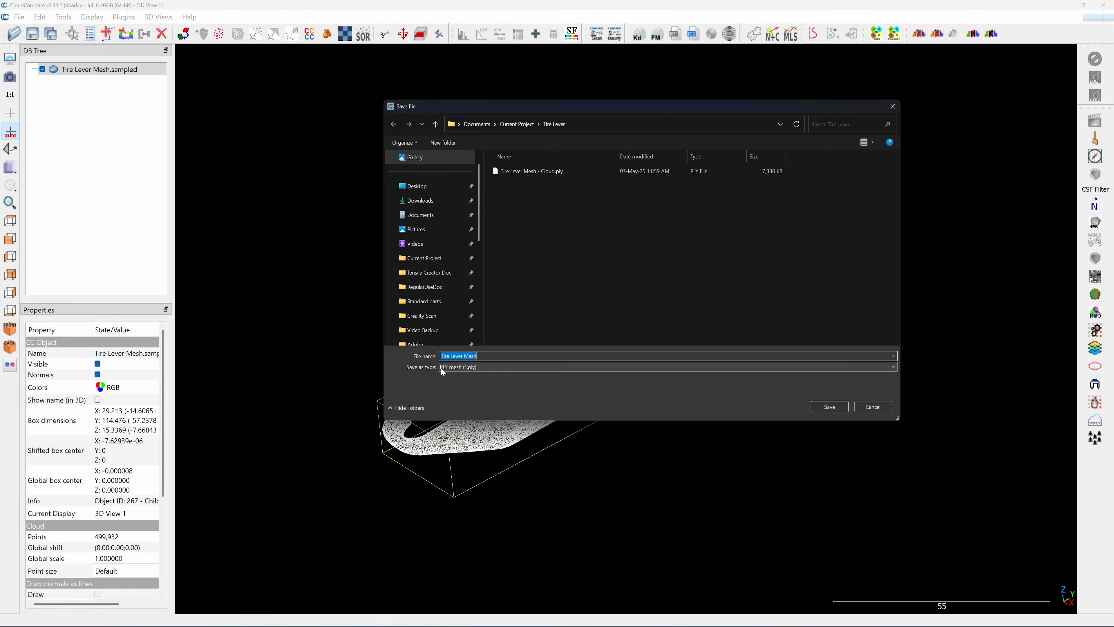
left_click(820, 407)
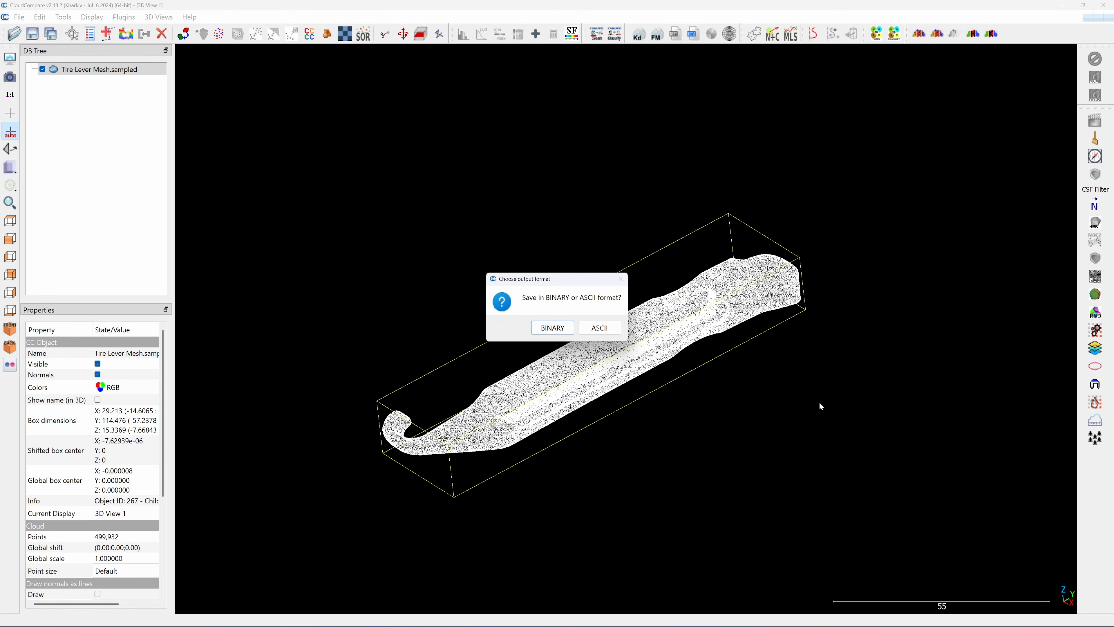
left_click(599, 328)
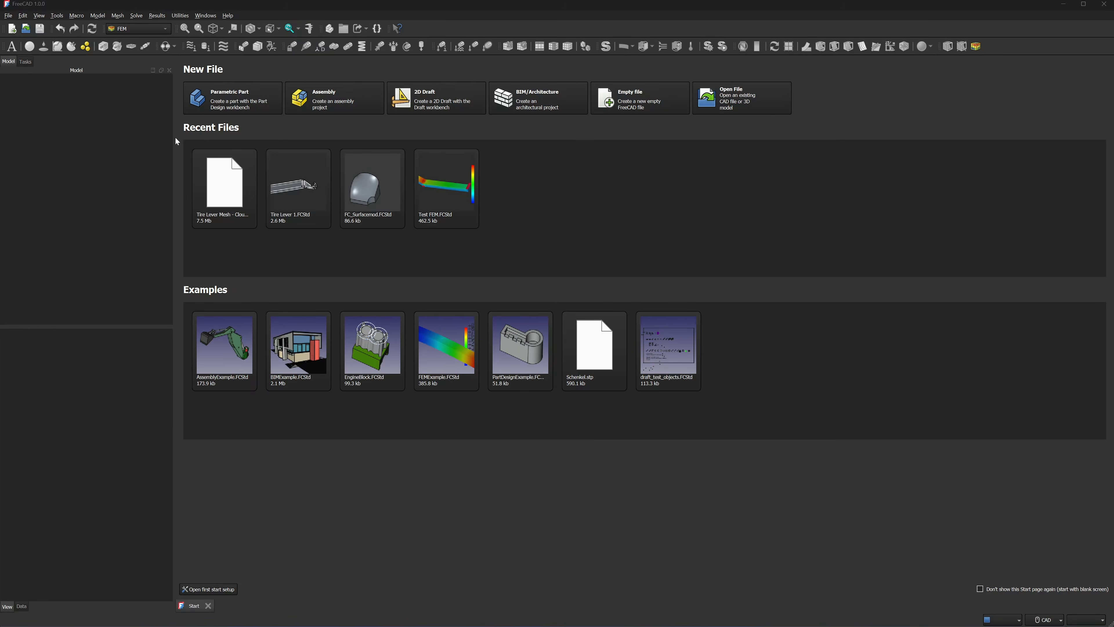
Switch to FreeCAD, create a new document in the Part Design workbench, and save it as Tire Lever YT.
left_click(12, 28)
left_click(157, 29)
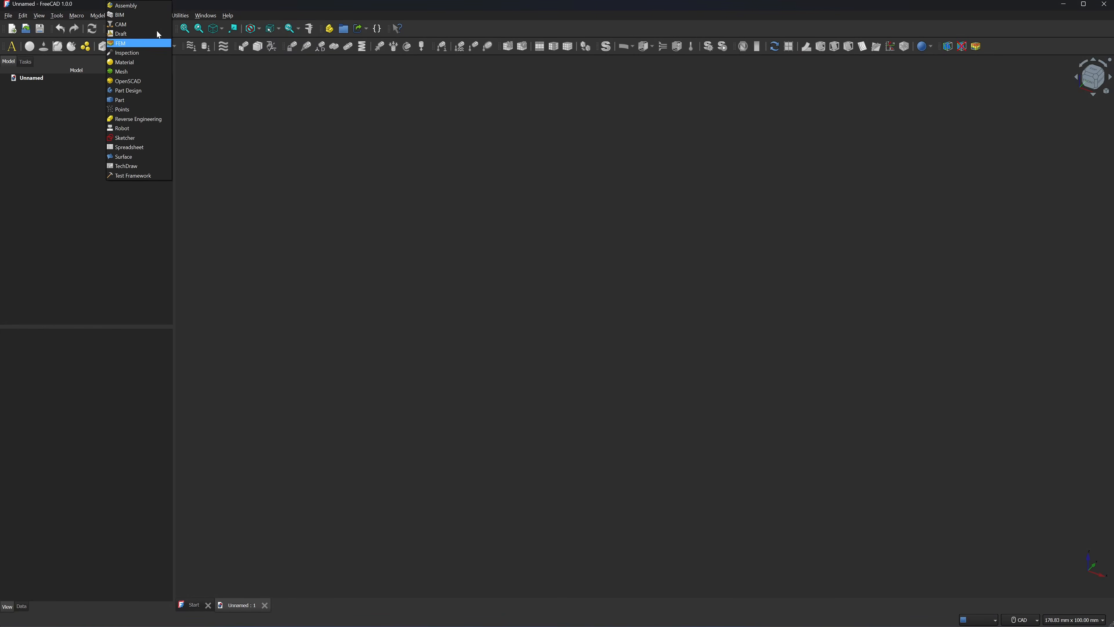
left_click(131, 91)
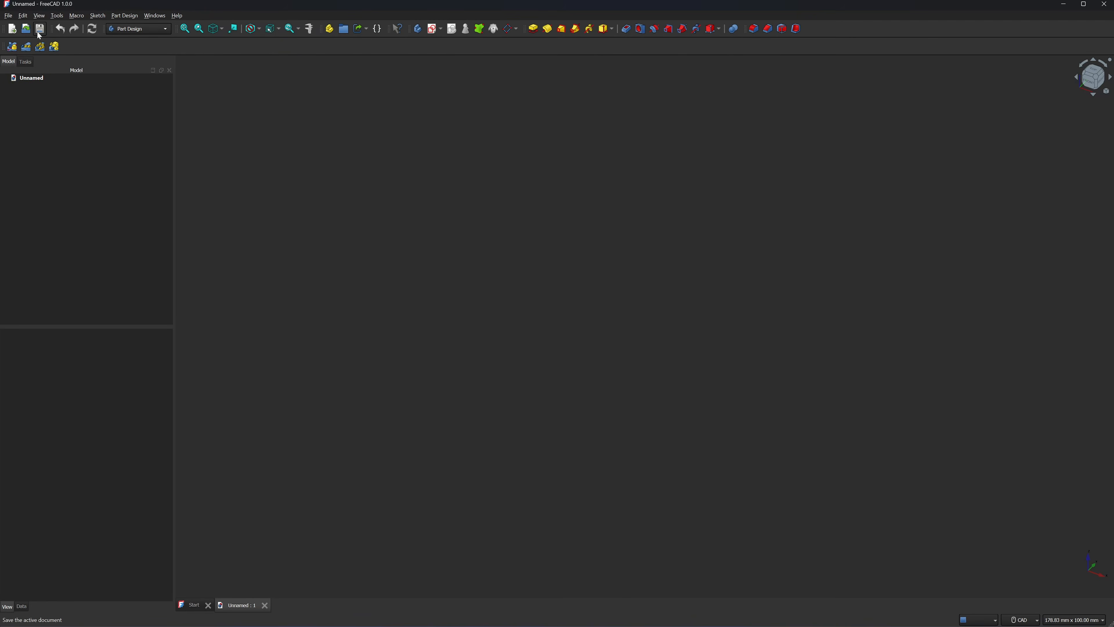
left_click(40, 29)
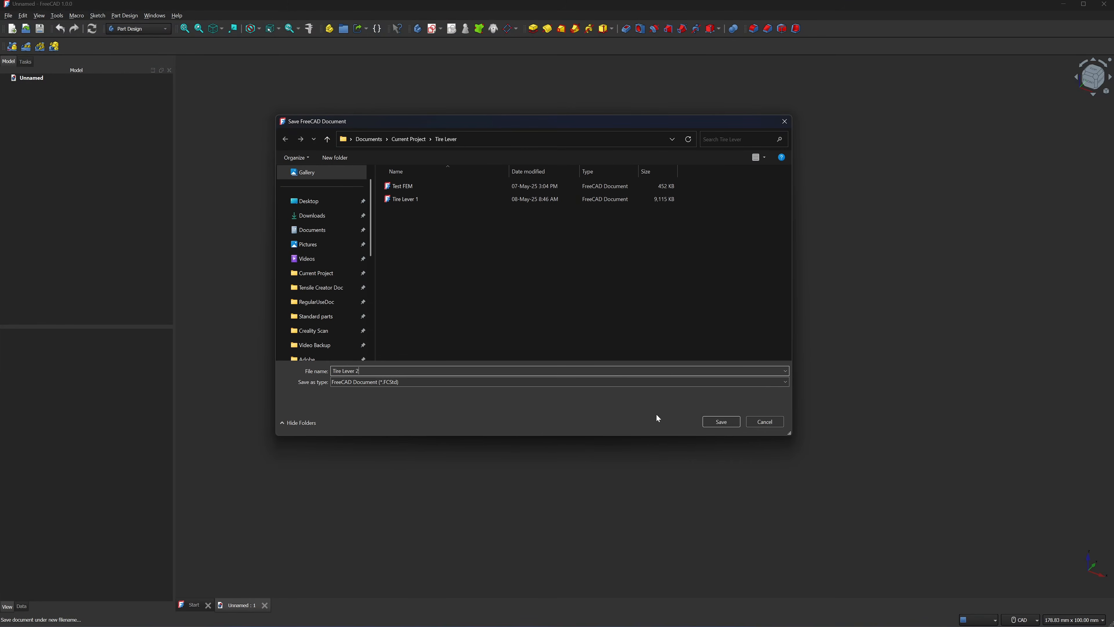
type("Tire Lever YT")
left_click(721, 421)
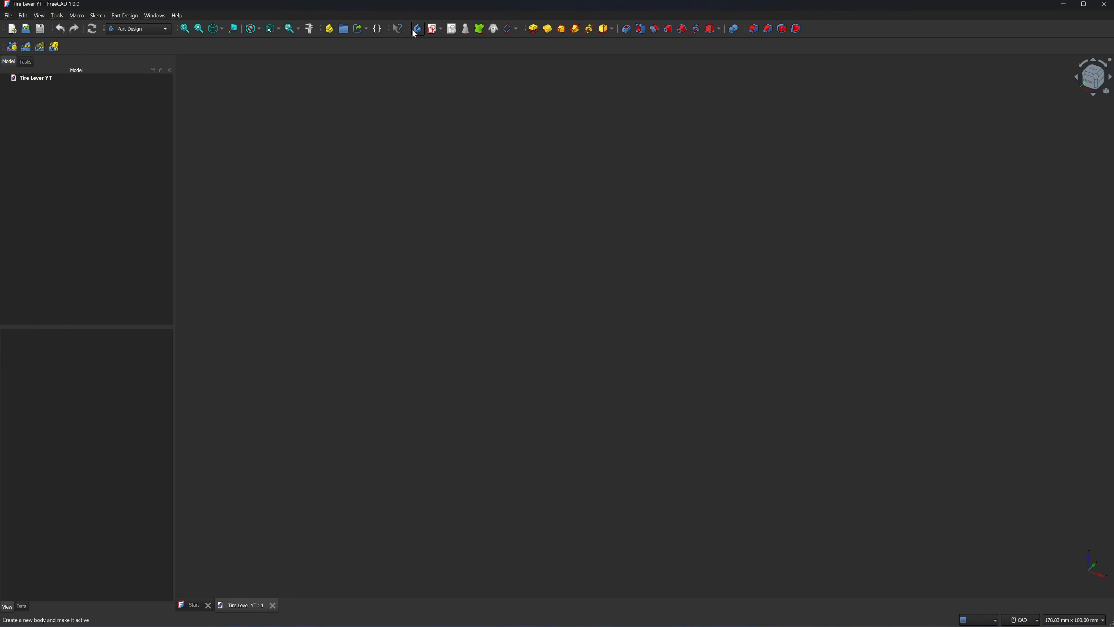
Create a new body and import the point cloud file Tire Lever YT.ply into the document.
left_click(420, 30)
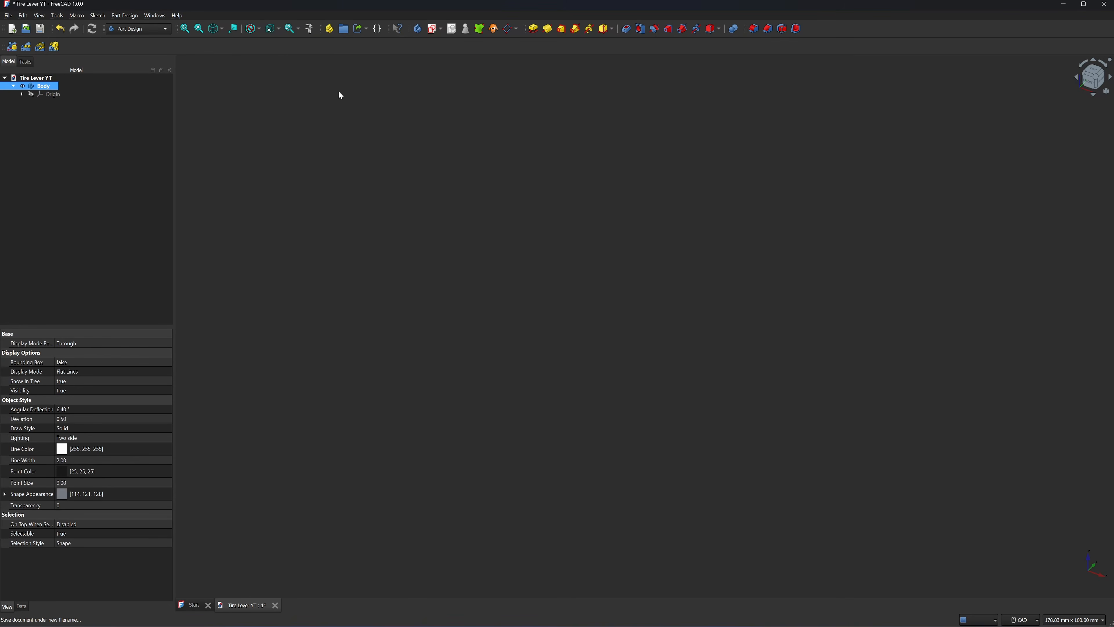
left_click(8, 16)
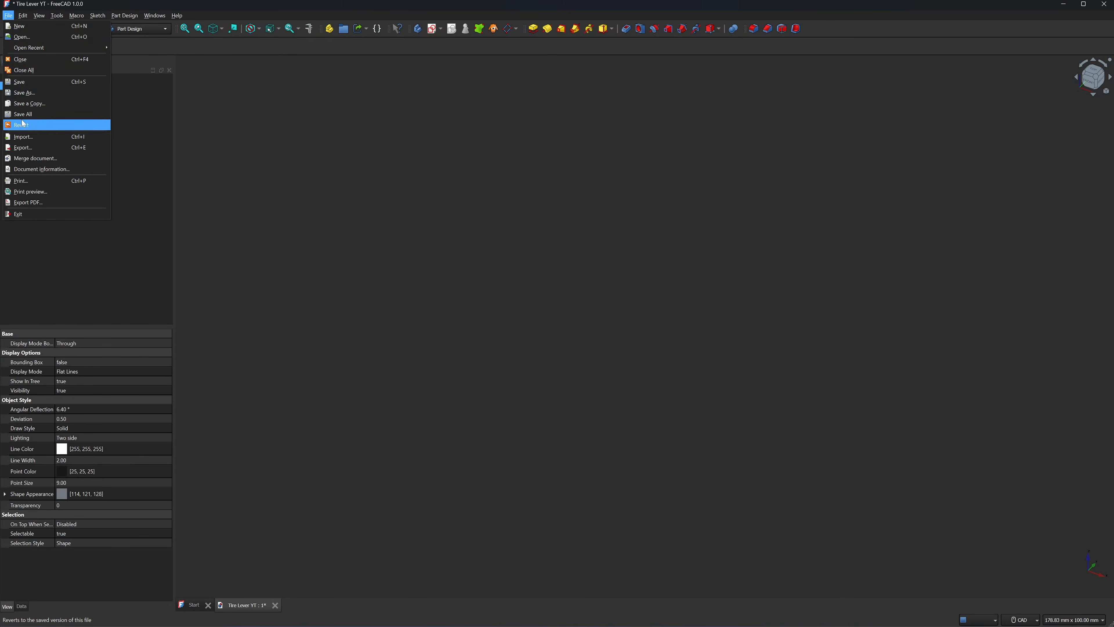
left_click(35, 125)
left_click(245, 94)
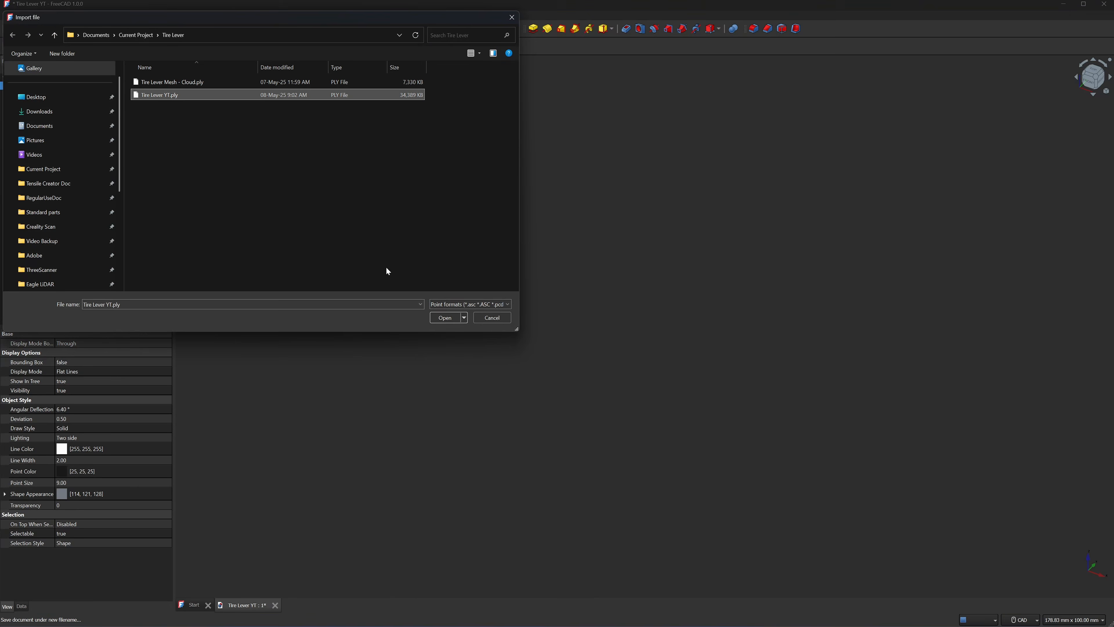
left_click(444, 317)
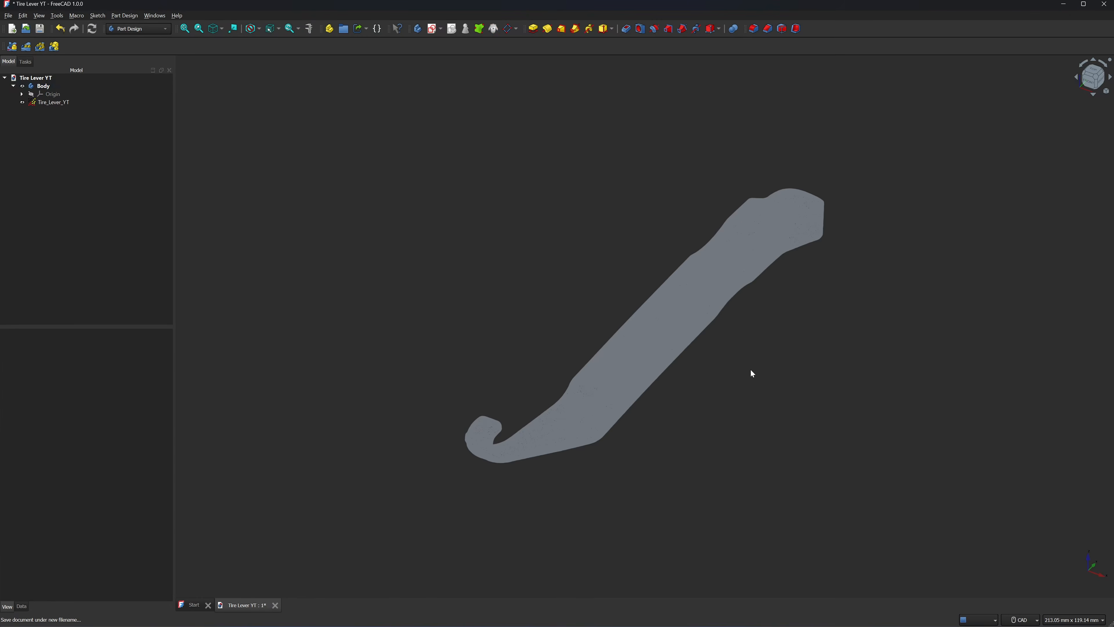
Color the imported point cloud light yellow and set its point size to 1.
left_click(55, 103)
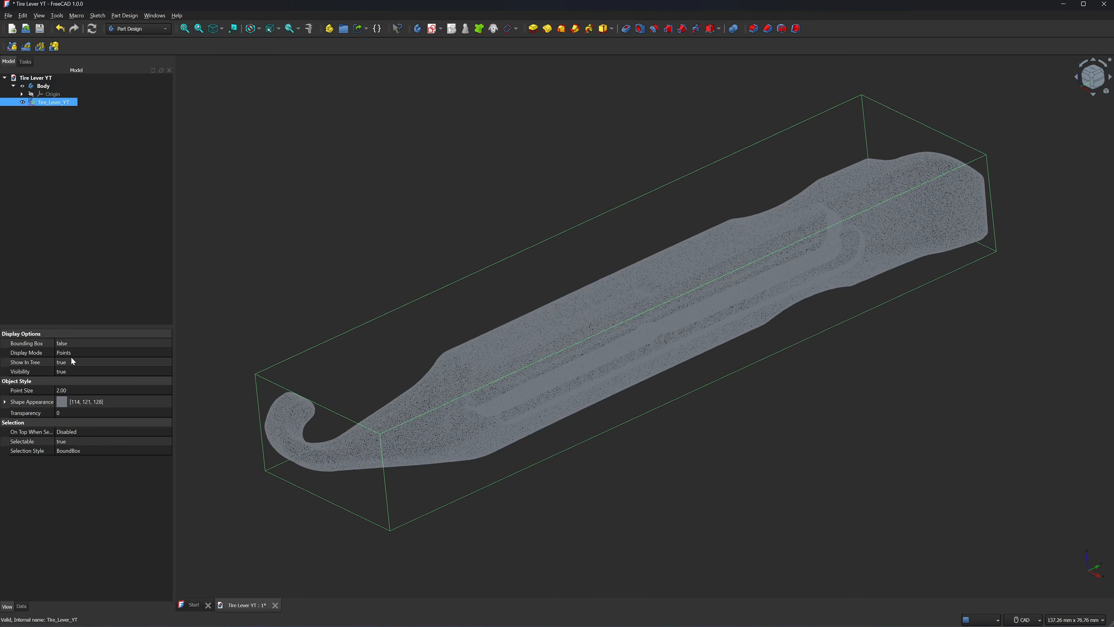
left_click(62, 405)
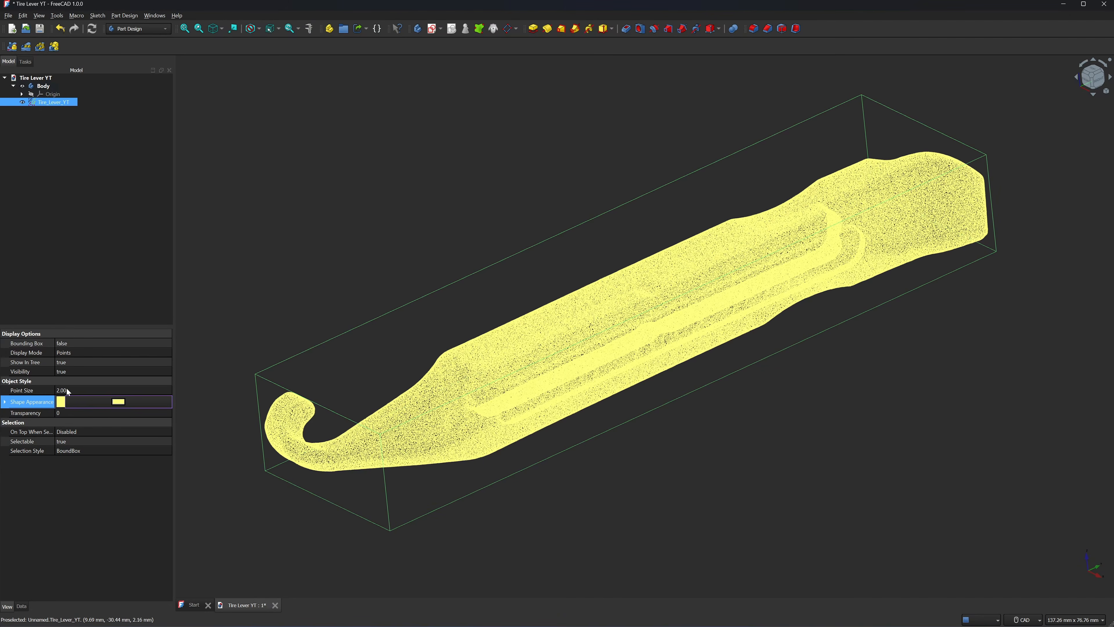
left_click(68, 391)
type("1")
left_click(293, 284)
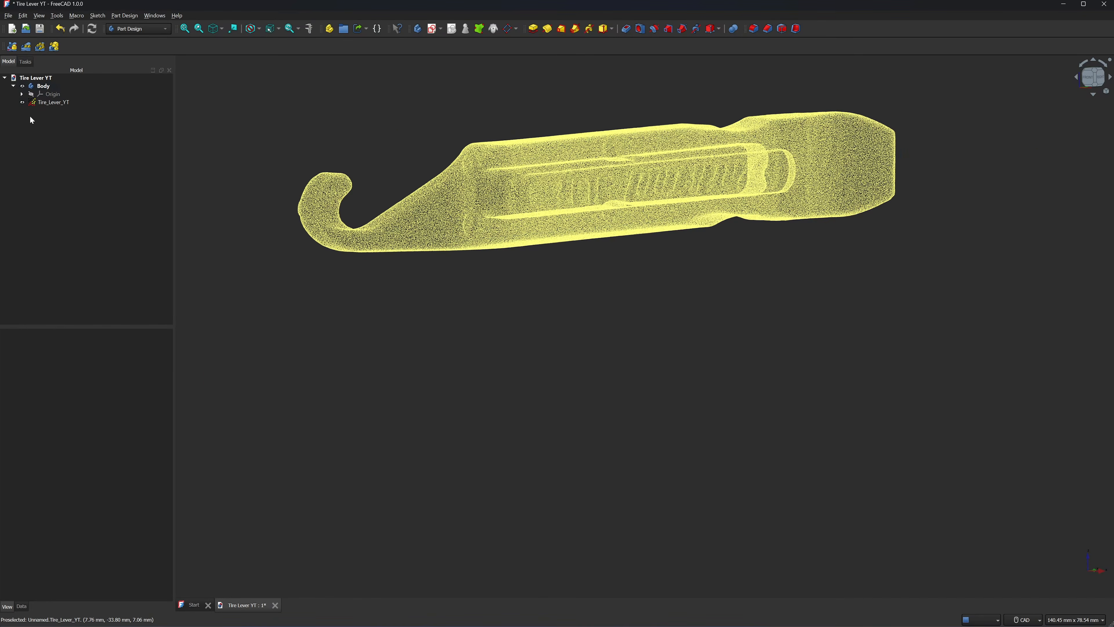
Show the body's origin planes and inspect how the lever's edges and hook align with the axes.
left_click(31, 94)
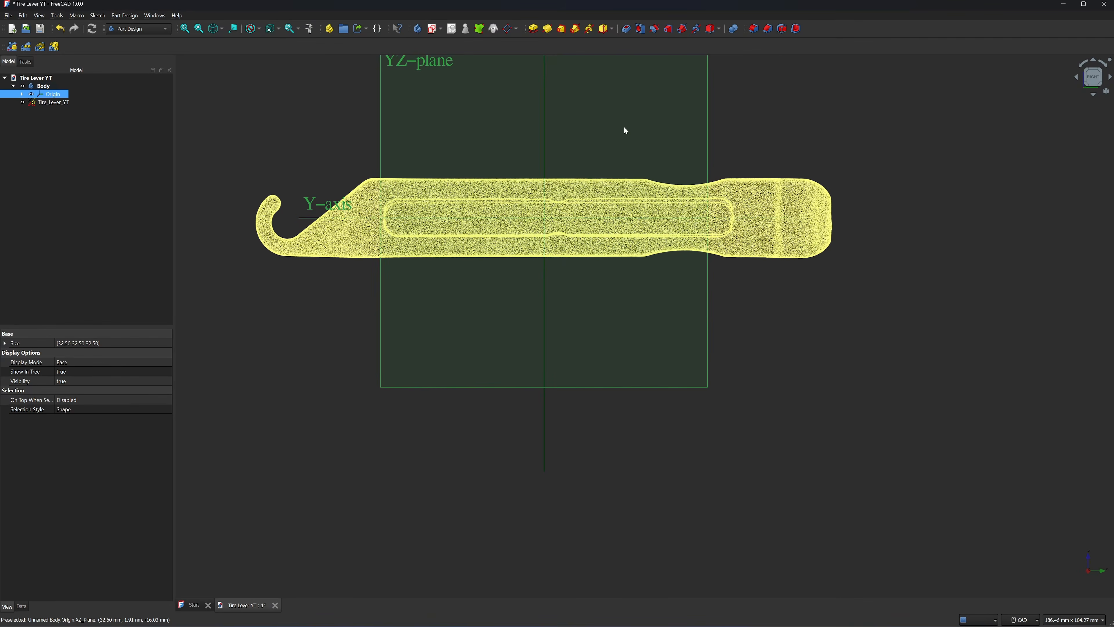
scroll(357, 142, "up", 1)
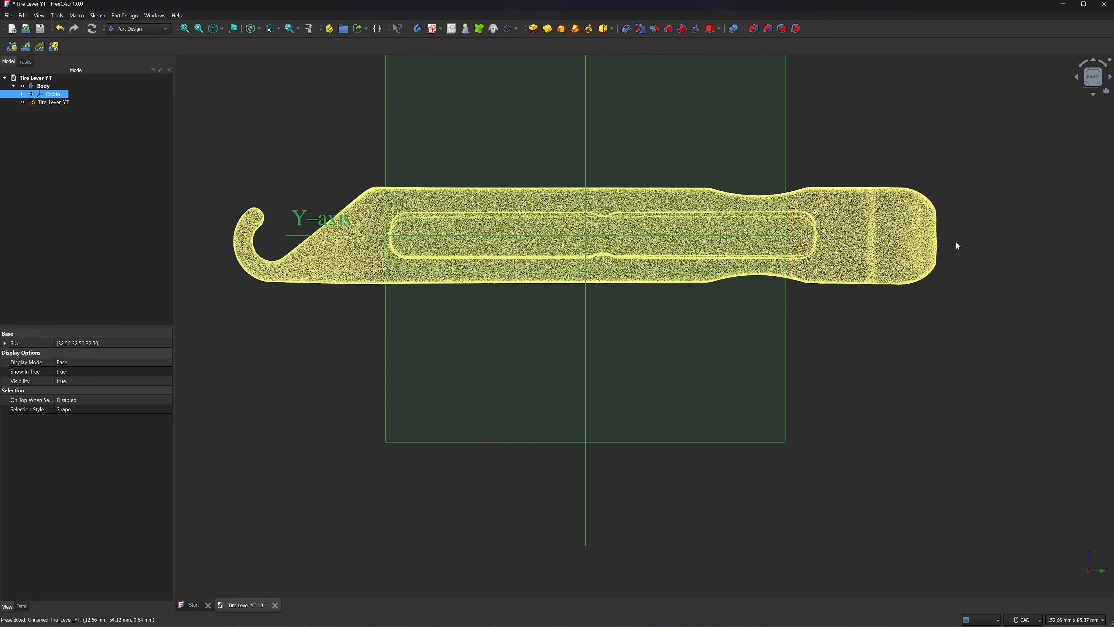
middle_click_drag(874, 313, 971, 100)
scroll(599, 228, "up", 1)
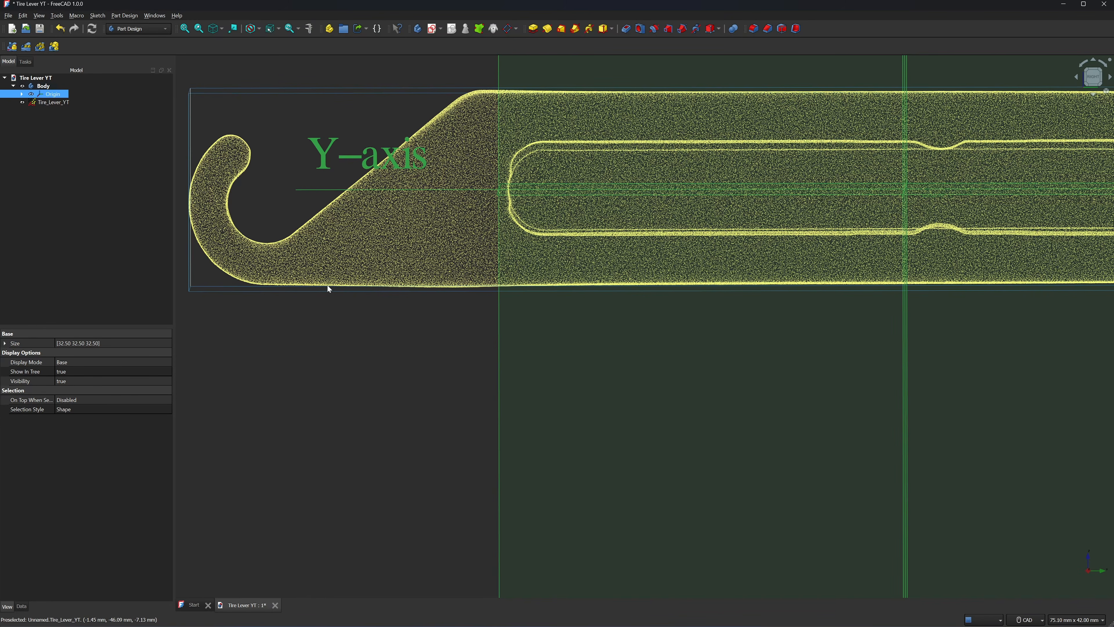
middle_click_drag(327, 285, 324, 295)
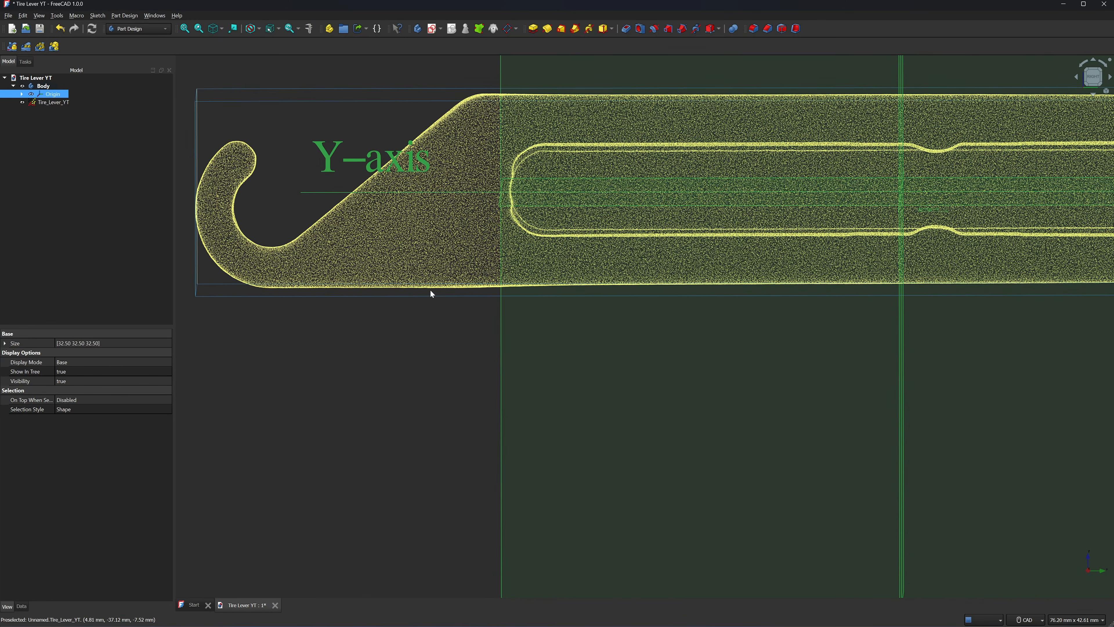
middle_click_drag(285, 292, 832, 182)
left_click(832, 181)
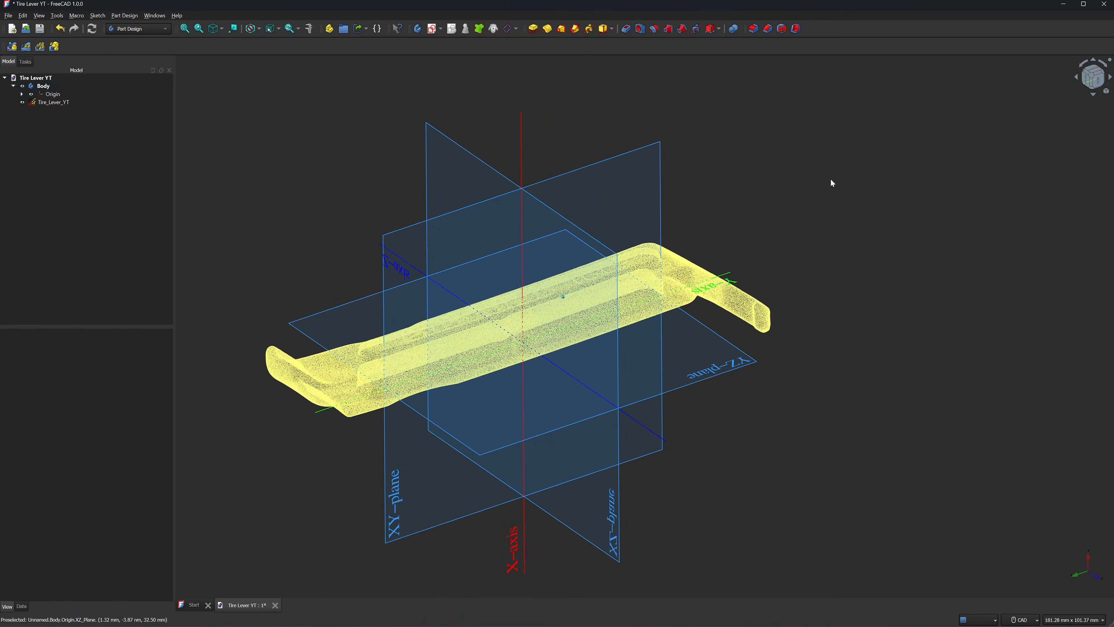
Create a sketch on the body's XY plane and view it face-on.
left_click(652, 151)
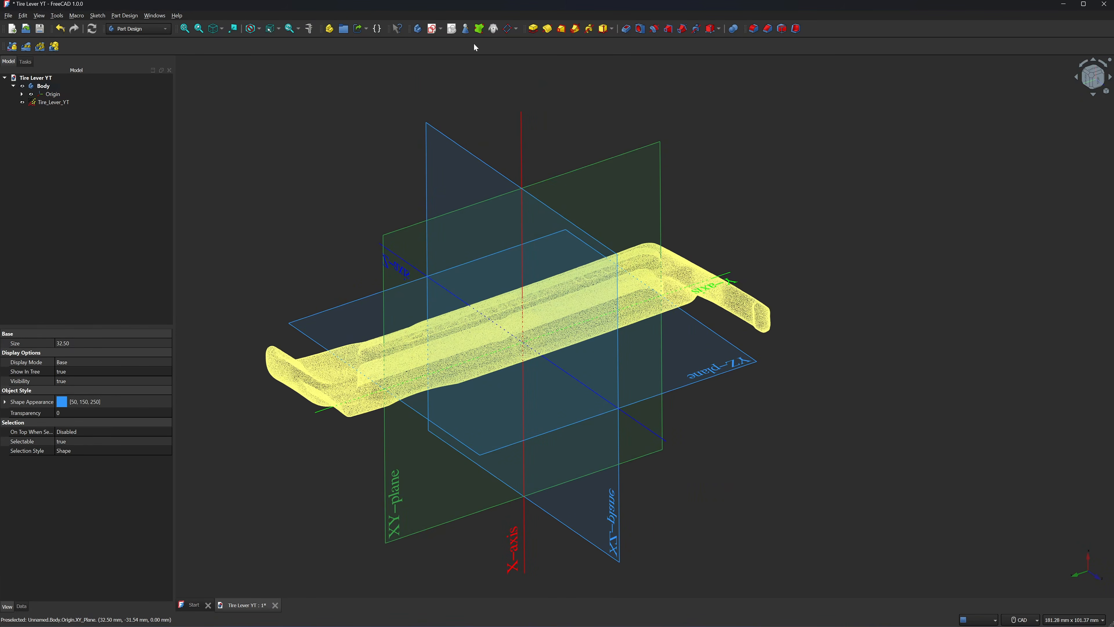
left_click(431, 34)
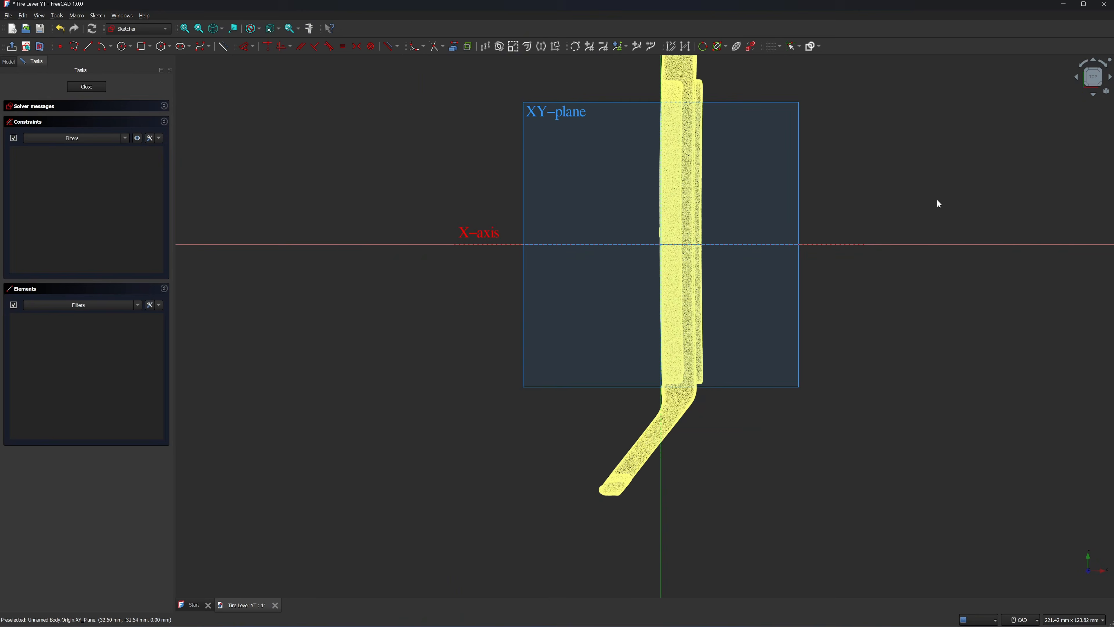
middle_click_drag(937, 203, 902, 214)
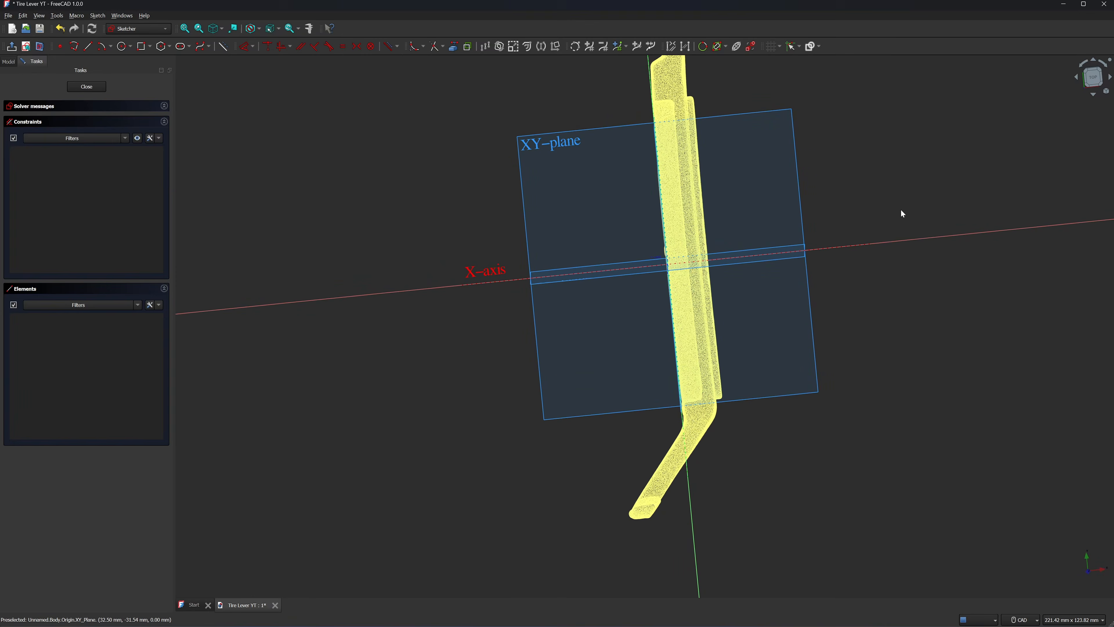
left_click(1091, 79)
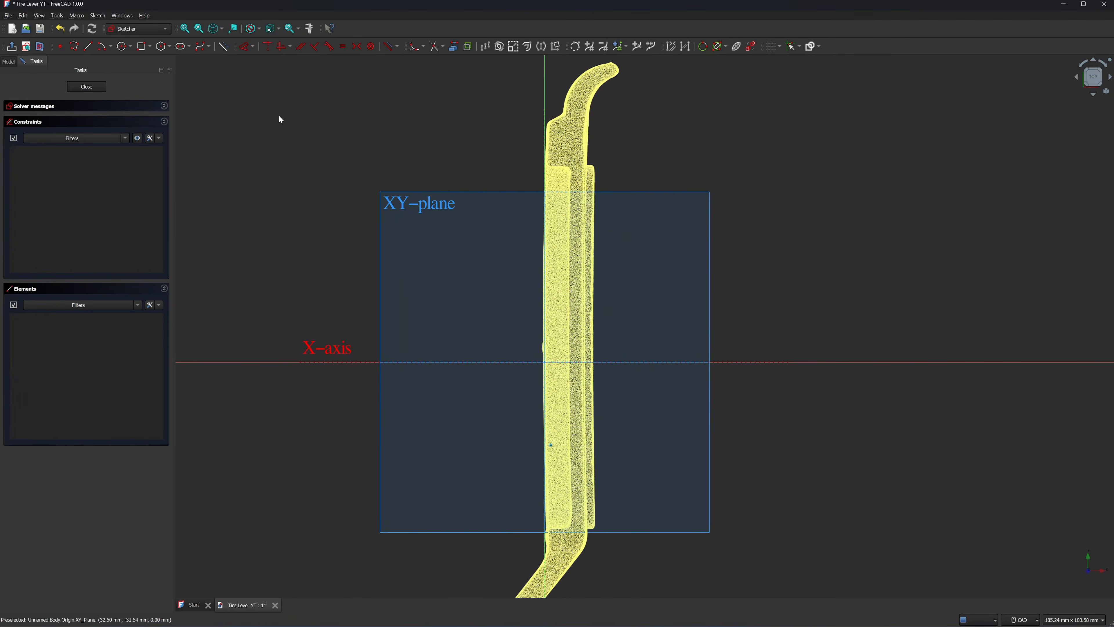
Section the point cloud at the sketch plane, hide the origin planes, and reopen the sketch for editing.
left_click(40, 49)
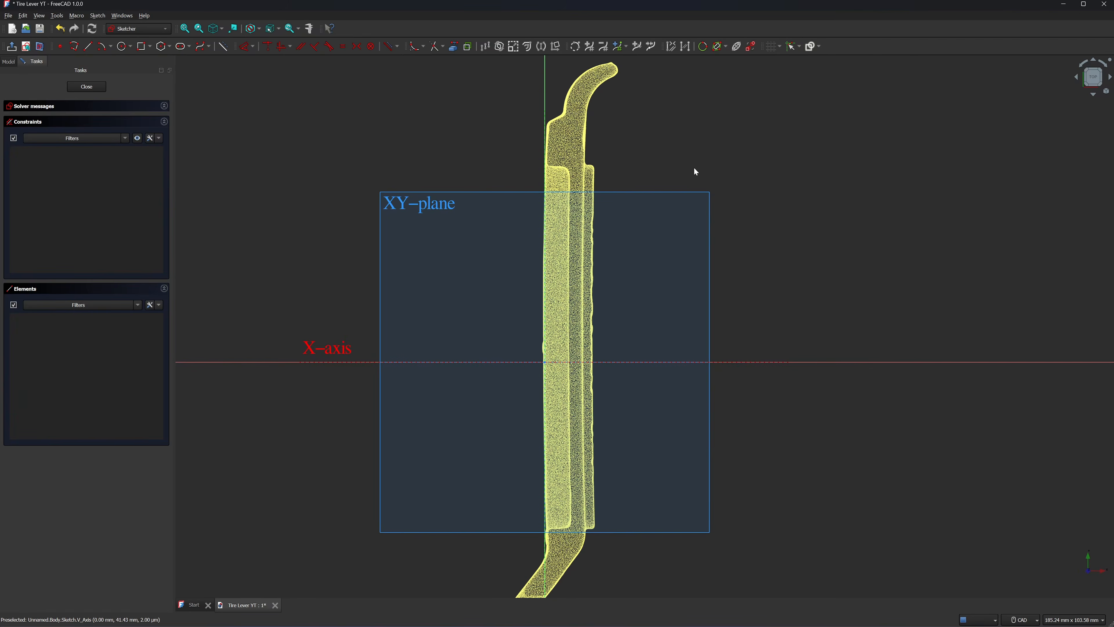
scroll(694, 167, "up", 4)
scroll(694, 166, "down", 2)
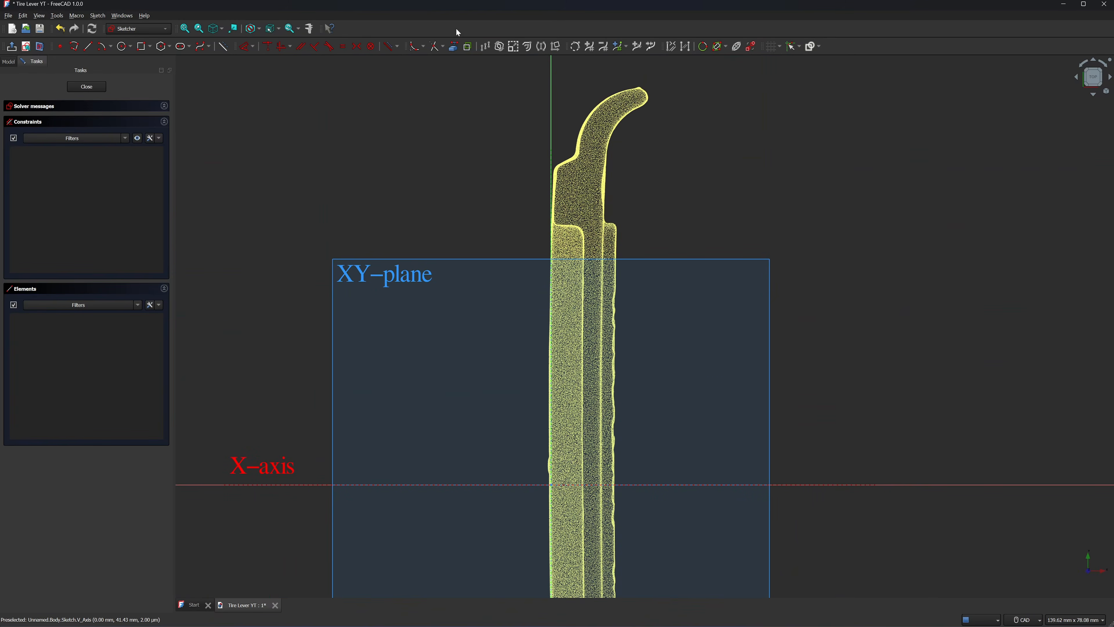
scroll(290, 102, "down", 1)
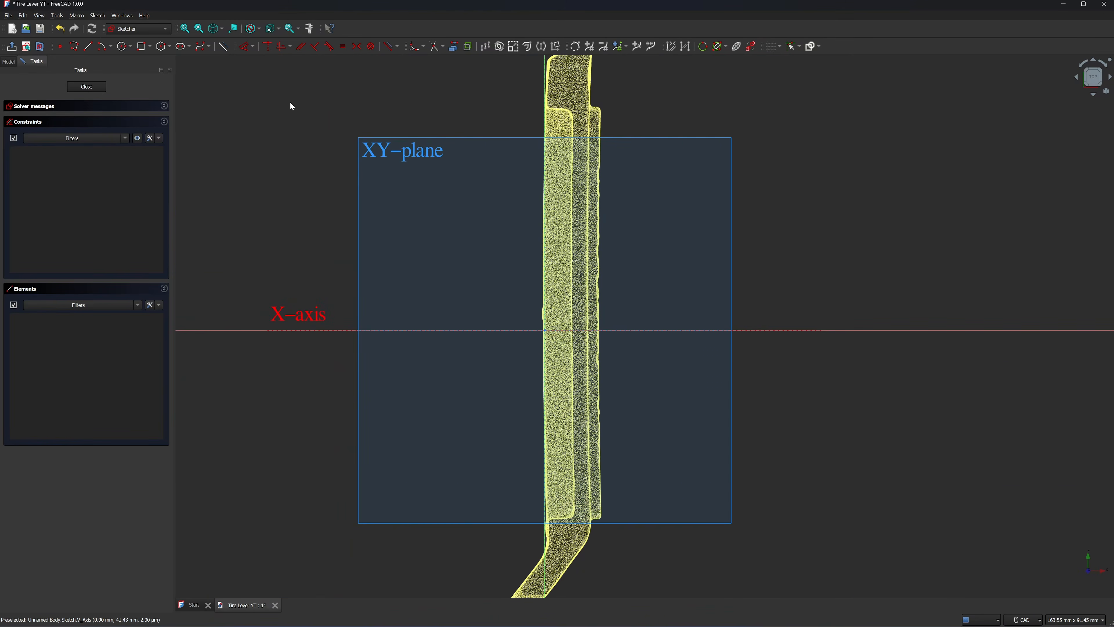
left_click(86, 87)
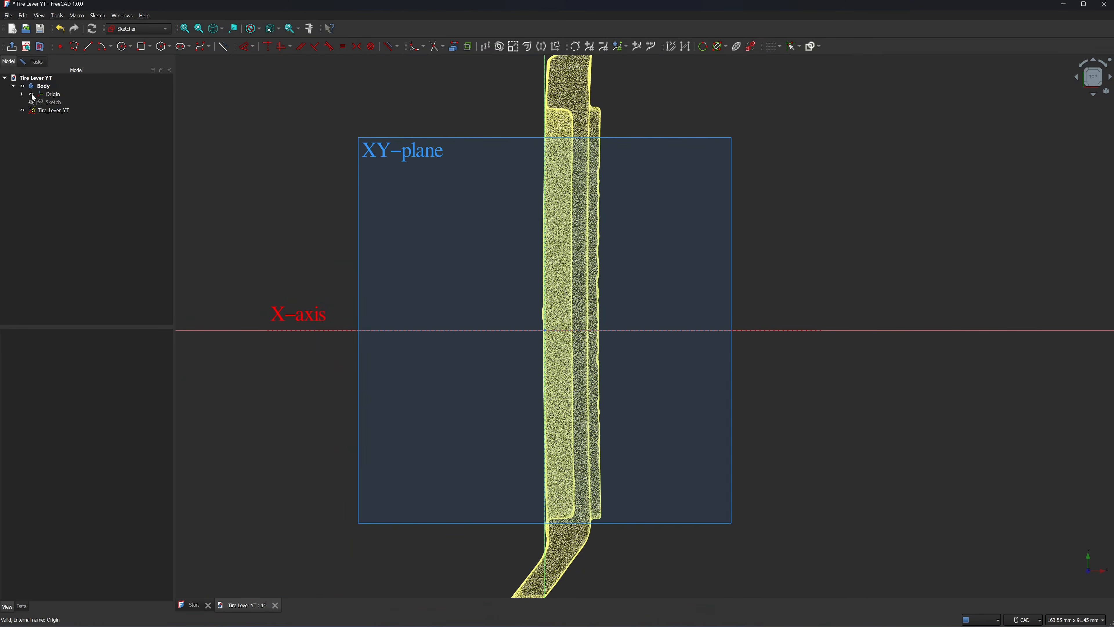
double_click(35, 100)
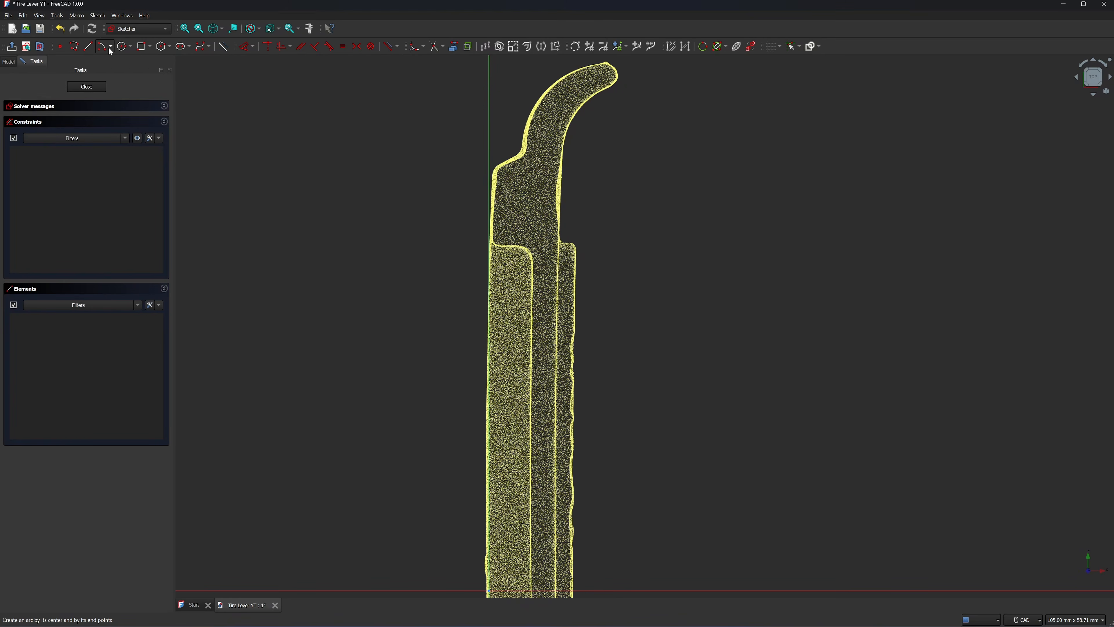
Draw an arc through three rim points along the lever's long back edge, from the upper shoulder to the lower bend.
left_click(111, 48)
left_click(110, 62)
scroll(510, 142, "up", 6)
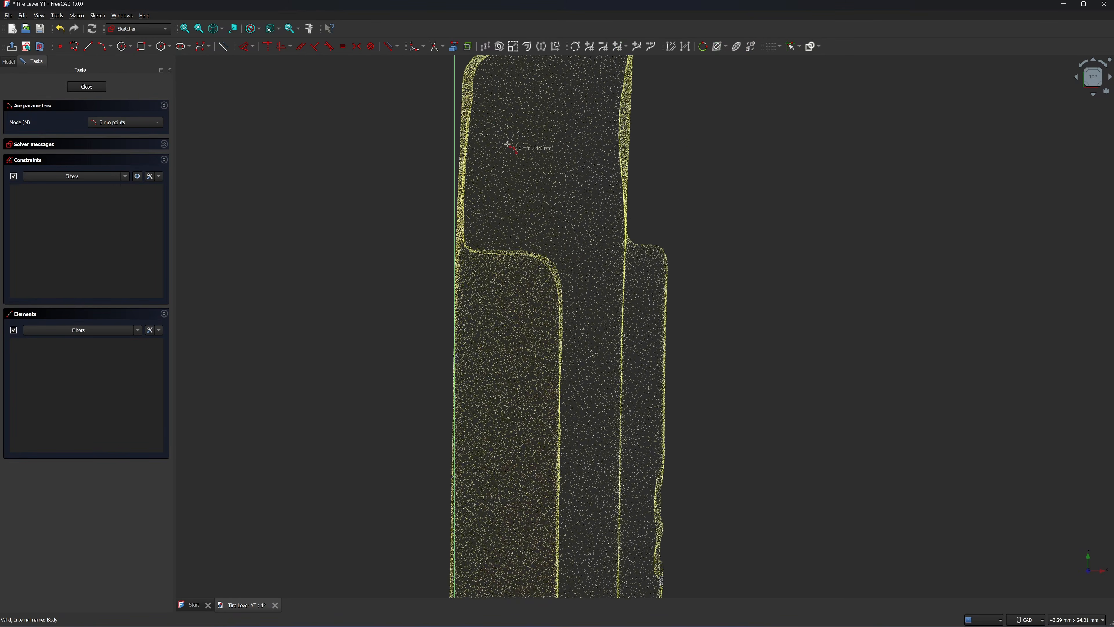
left_click(487, 95)
scroll(505, 99, "down", 5)
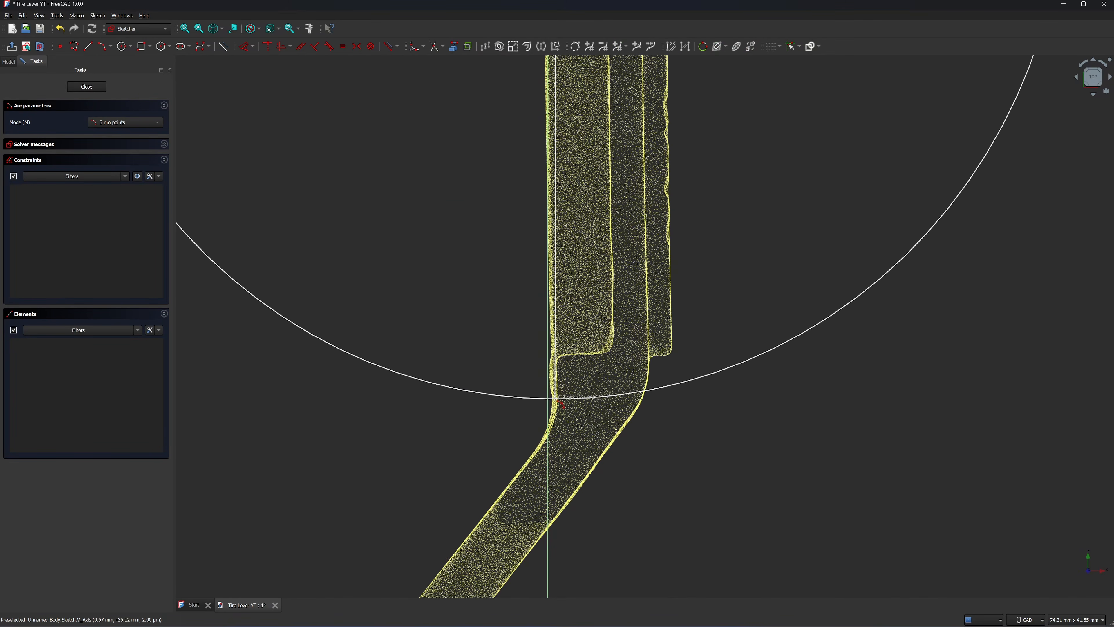
left_click(560, 402)
scroll(465, 249, "down", 4)
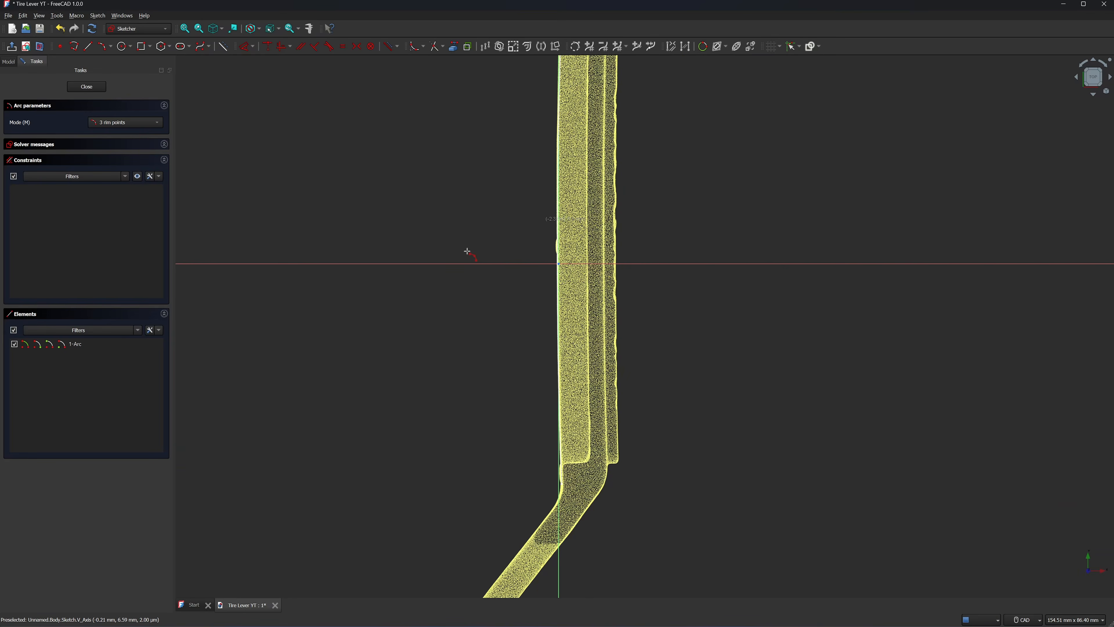
Draw an arc around the lower bend, plus straight lines along both sides and across the end of the slanted tip.
scroll(467, 250, "down", 3)
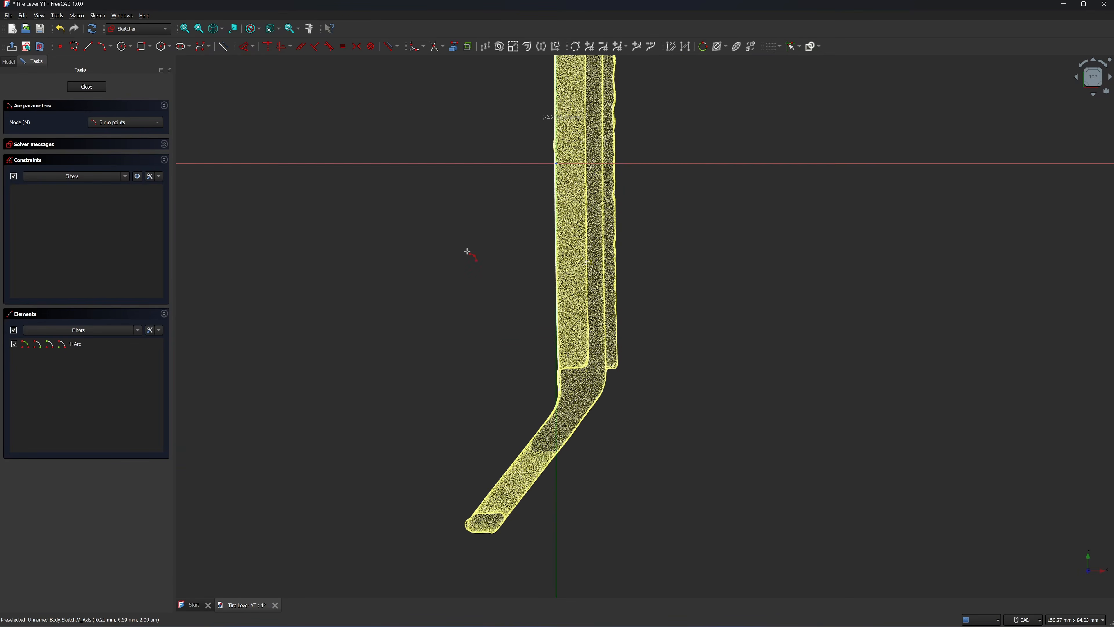
left_click(87, 47)
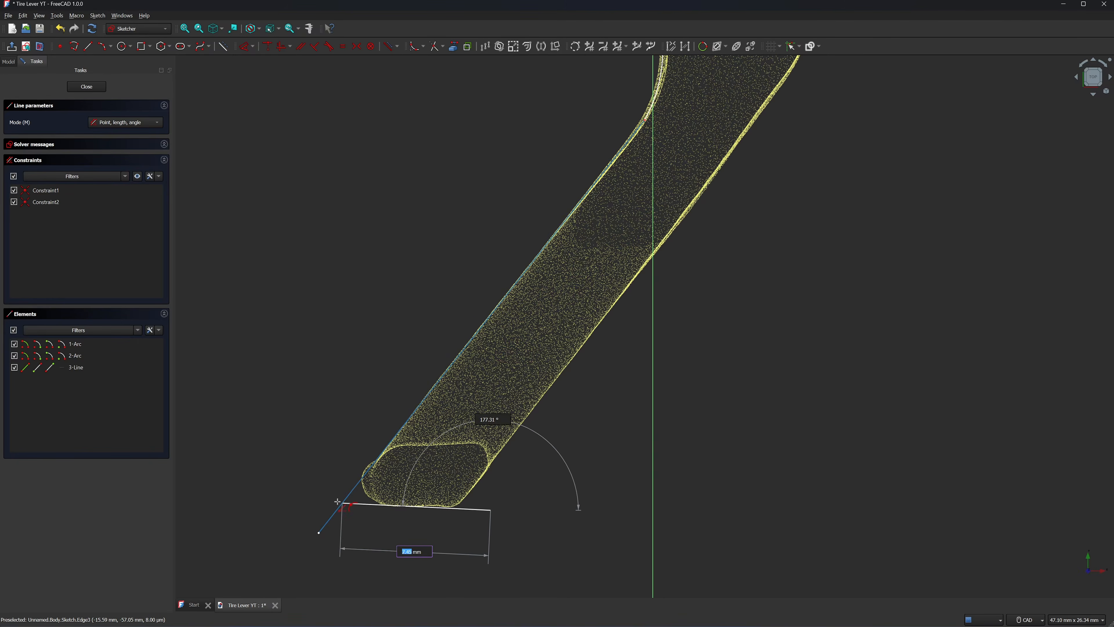
scroll(359, 497, "down", 1)
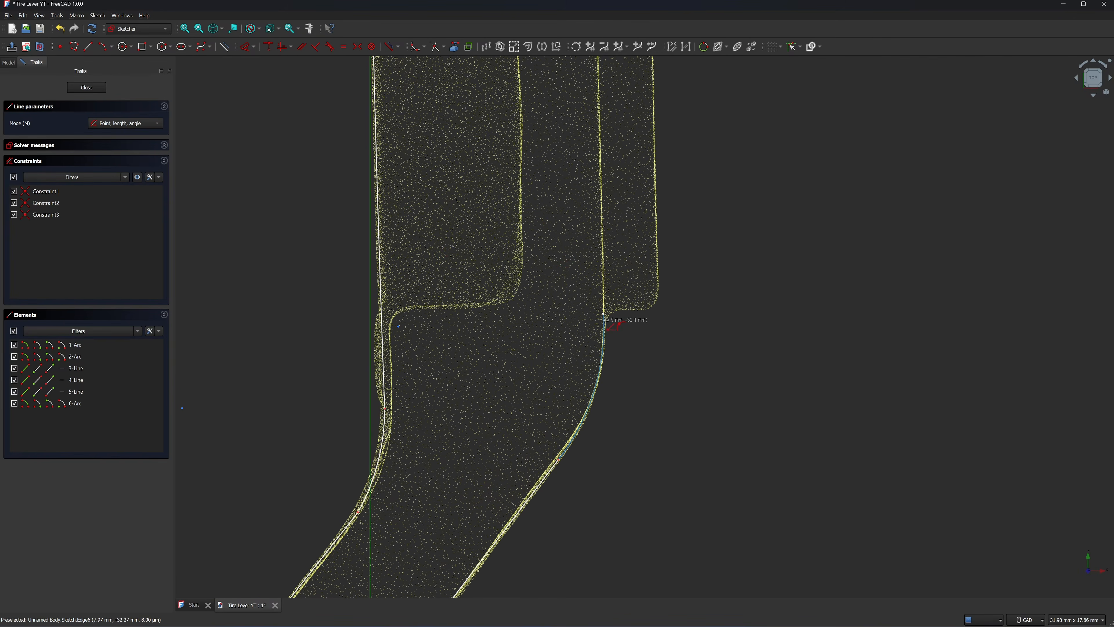
Draw a three-rim-point arc along the lever's long front edge, from the lower bend to the base of the upper hook.
key("g")
key("3")
left_click(603, 315)
scroll(675, 368, "down", 4)
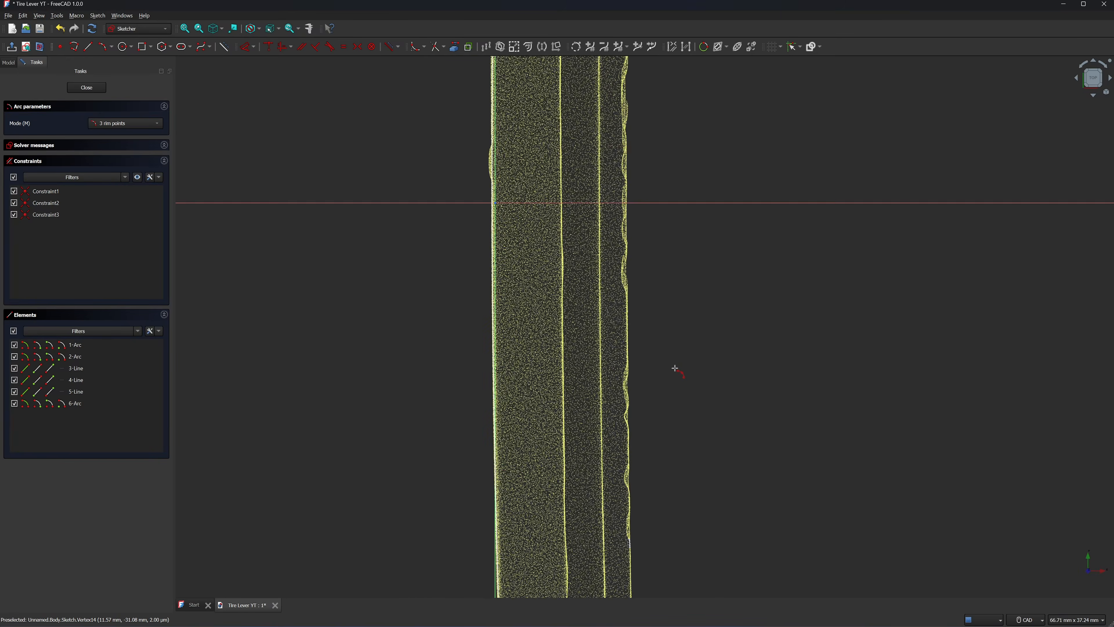
scroll(675, 368, "up", 5)
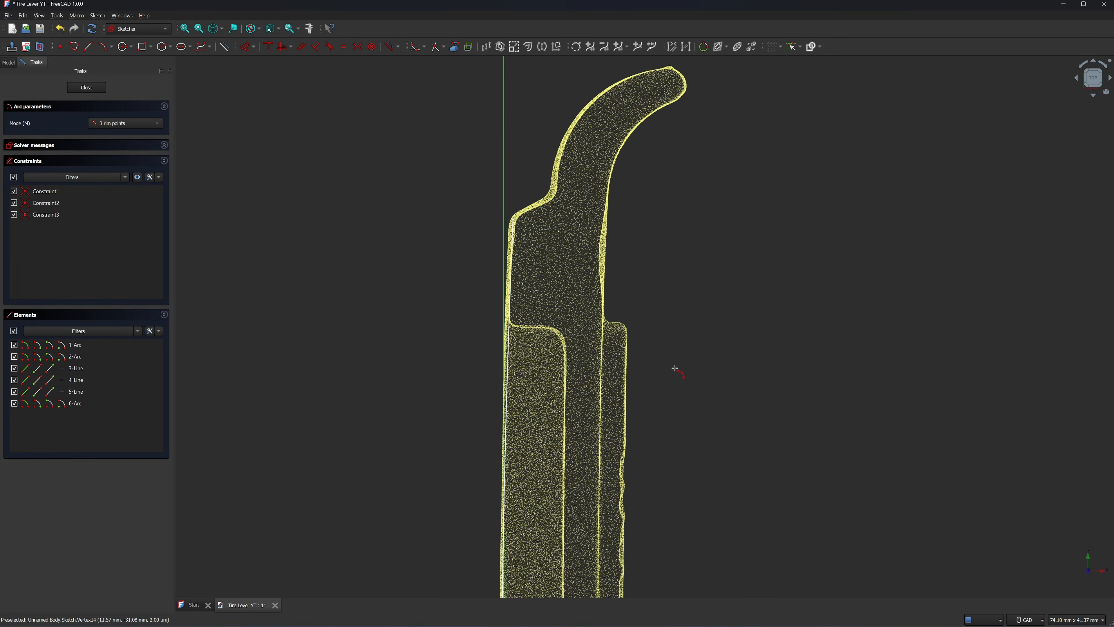
left_click(606, 211)
scroll(607, 213, "down", 3)
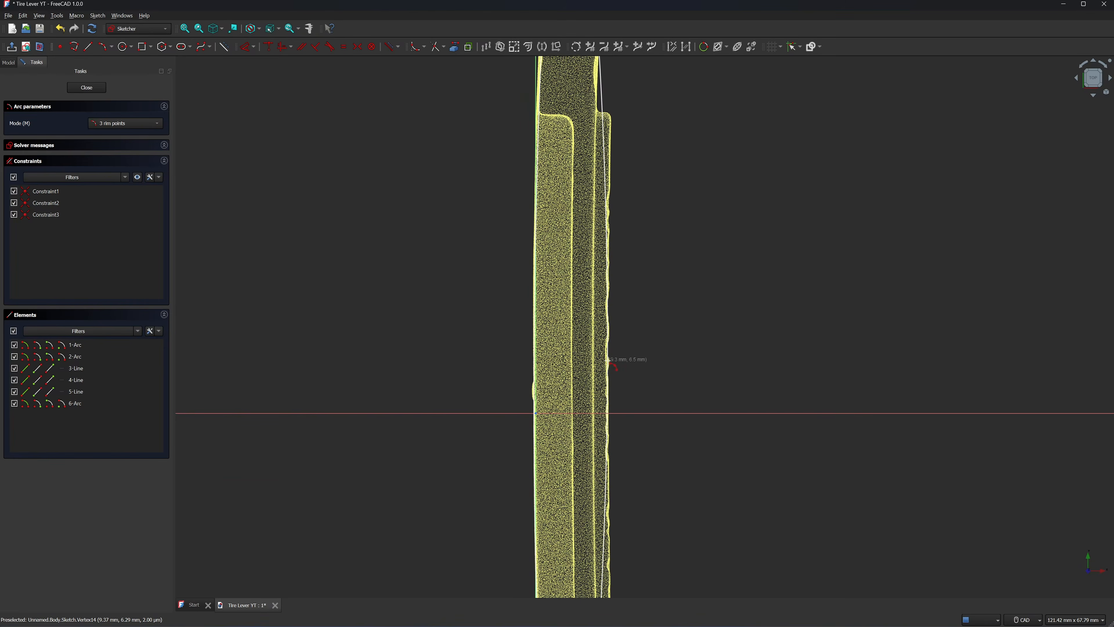
left_click(593, 380)
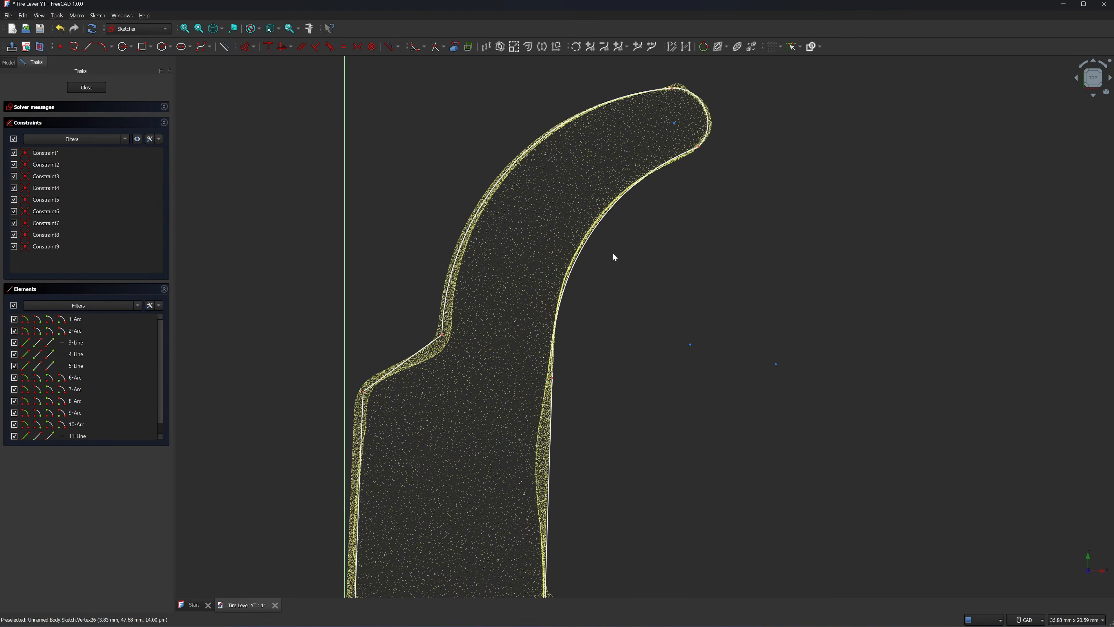
Add an arc at the rounded corner of the lever's slanted tip and trim the lines that overshoot its end.
scroll(456, 367, "up", 4)
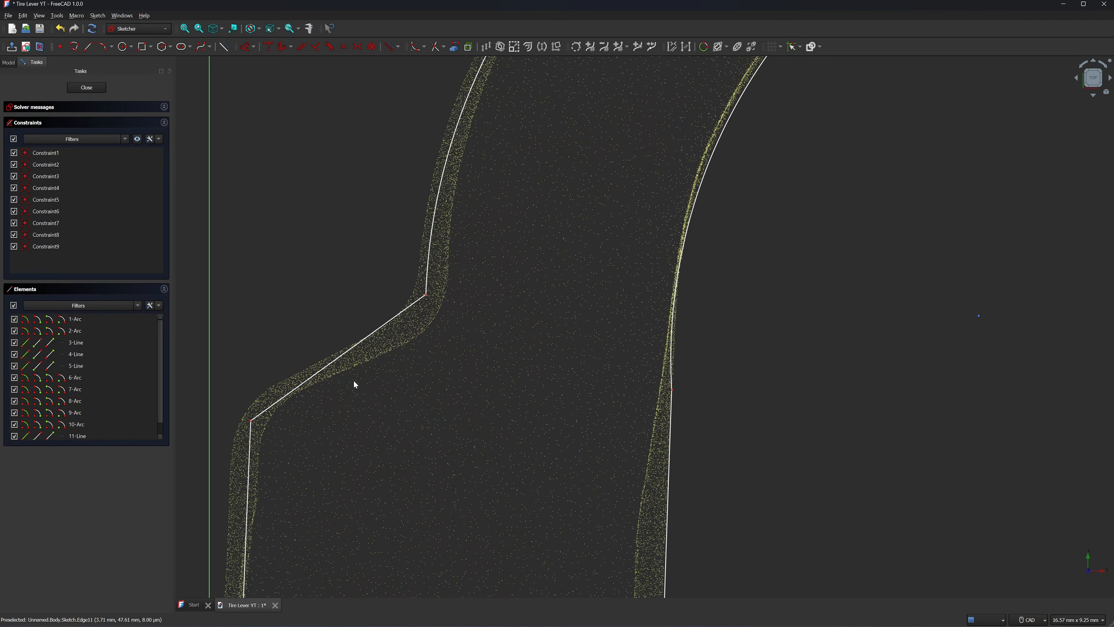
scroll(353, 380, "up", 1)
middle_click_drag(353, 380, 514, 329)
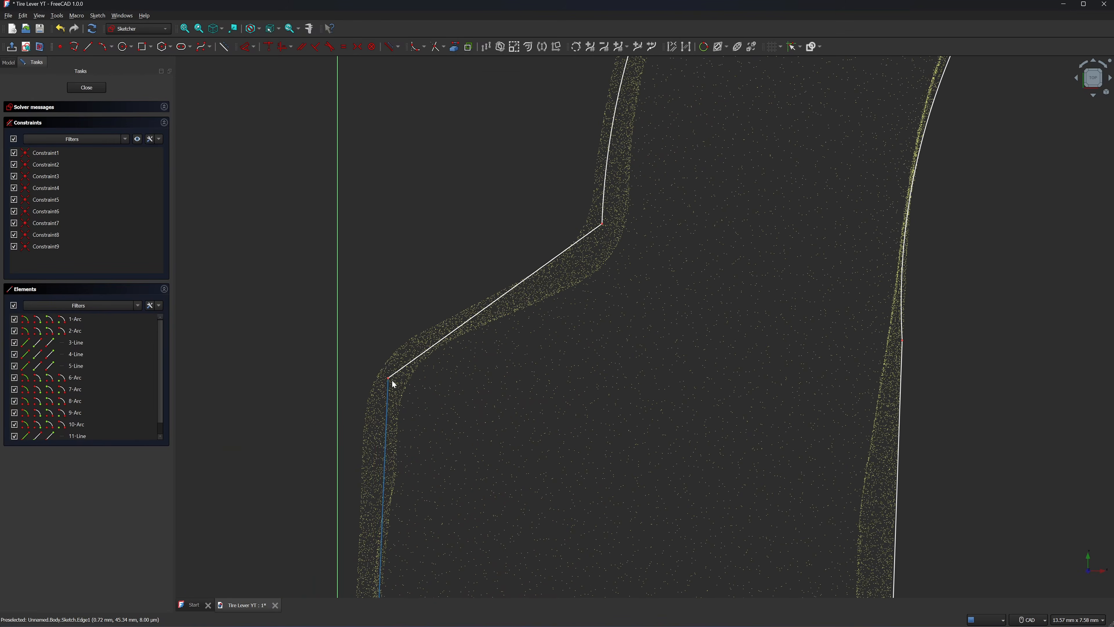
scroll(635, 286, "down", 6)
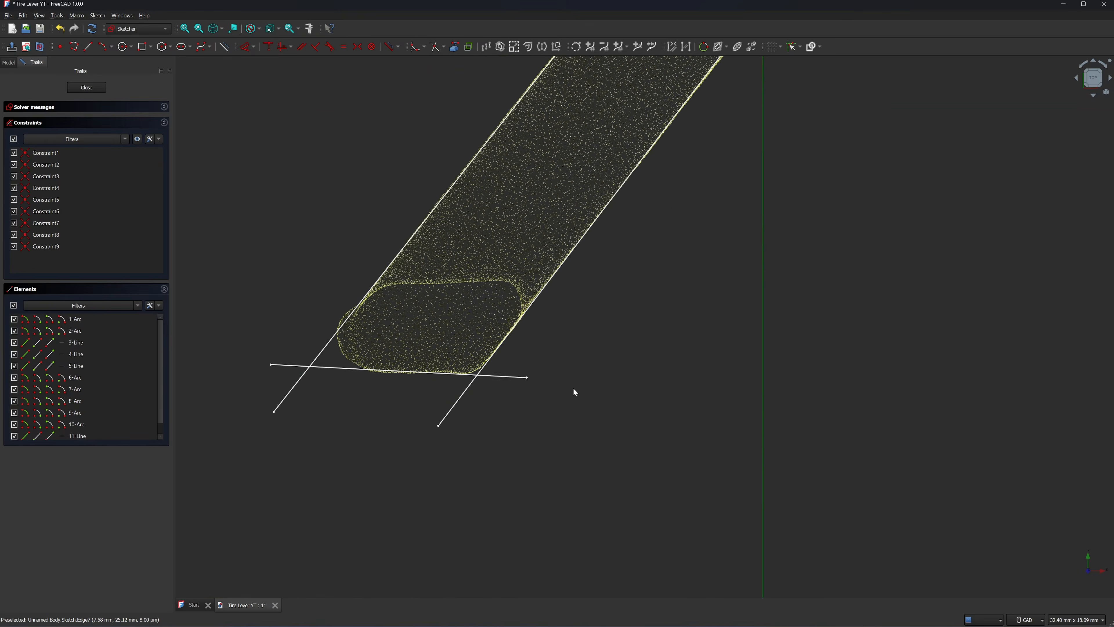
left_click(104, 49)
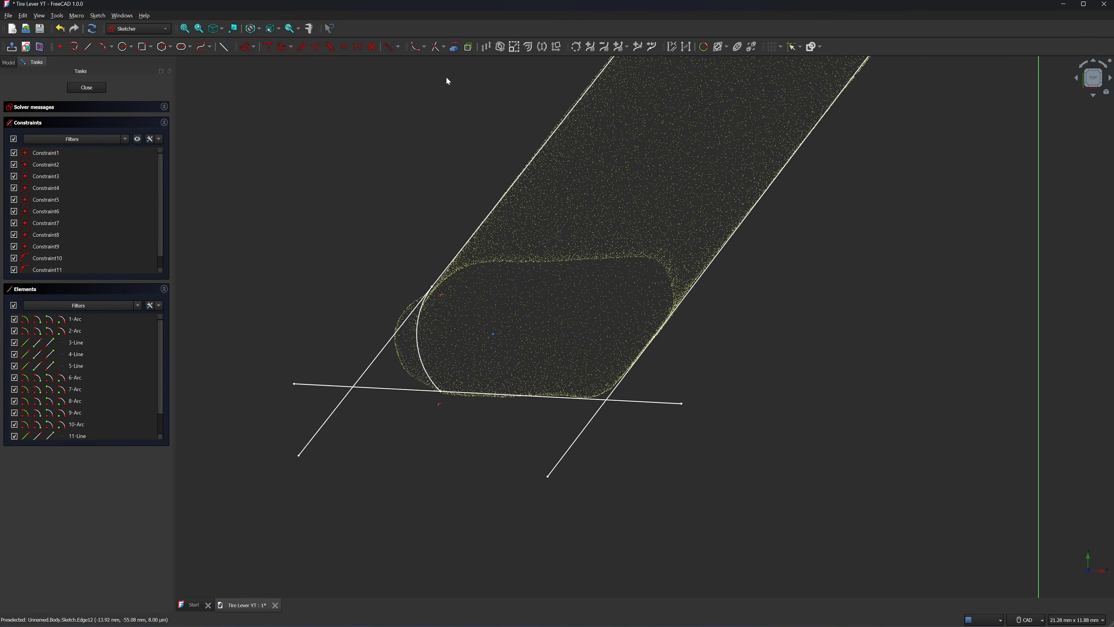
left_click(454, 47)
scroll(450, 354, "up", 2)
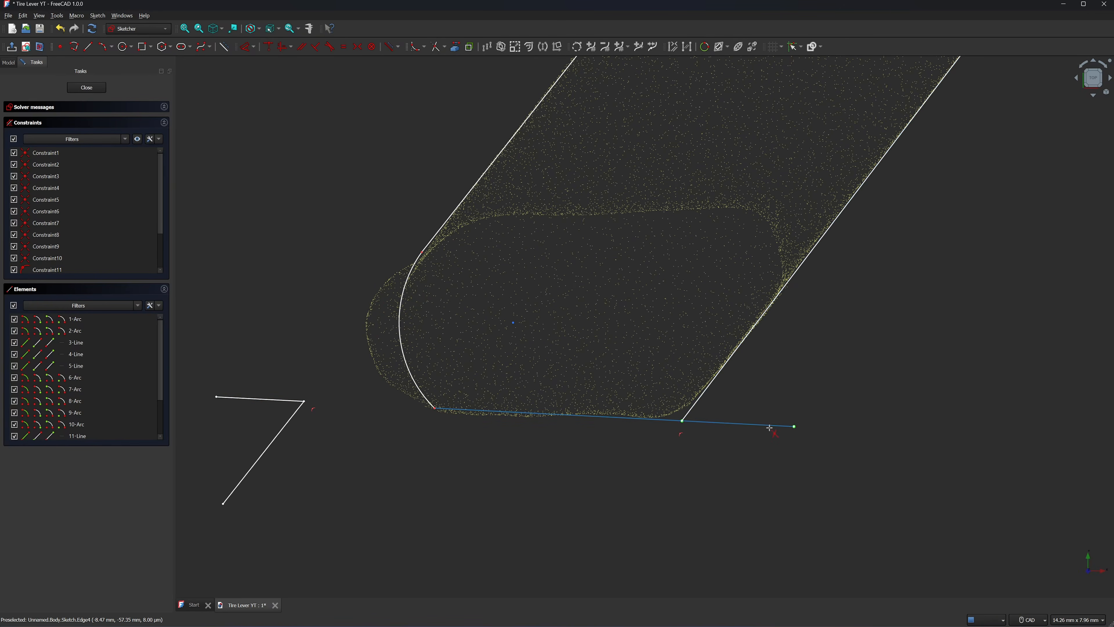
Hide the point cloud, check the sketched outline along the lever, and leave the sketch.
scroll(837, 400, "down", 8)
left_click(10, 63)
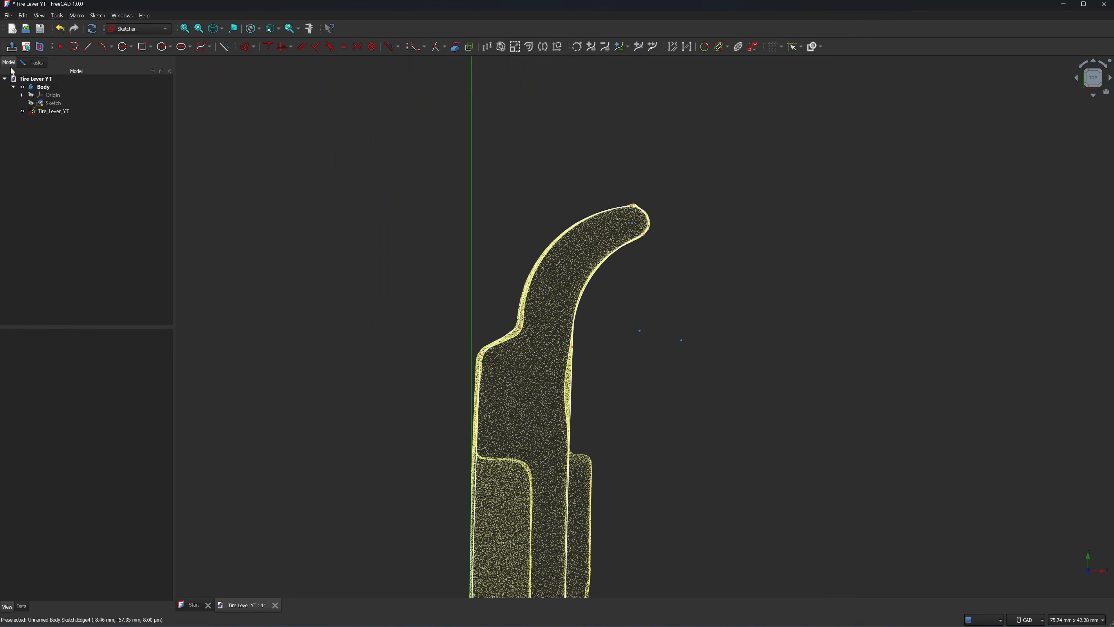
left_click(23, 111)
scroll(387, 205, "down", 3)
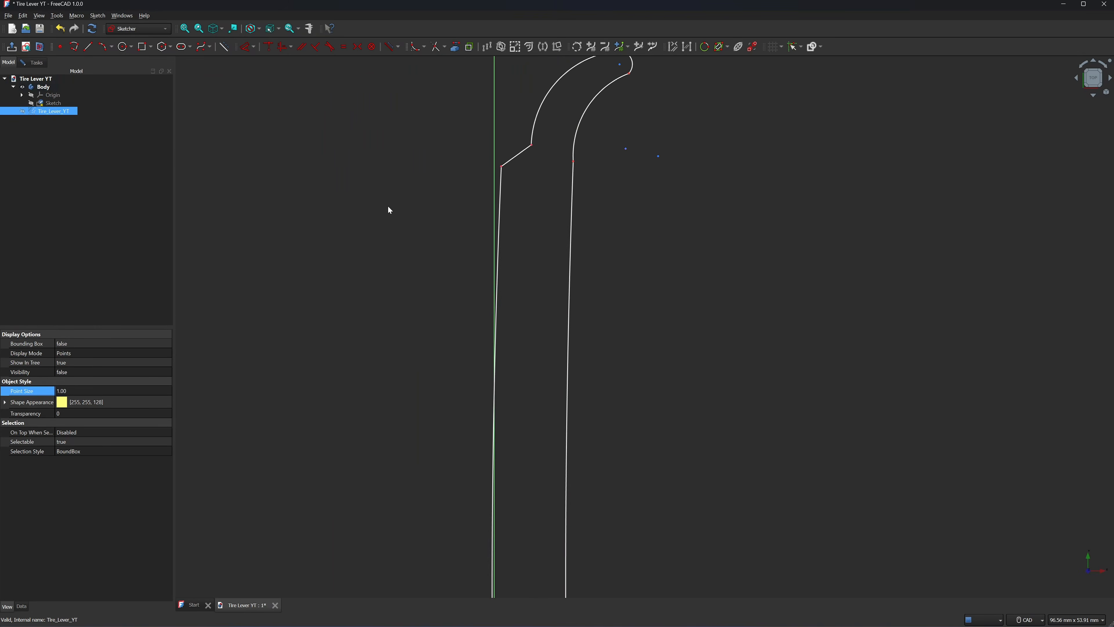
scroll(400, 247, "down", 1)
scroll(407, 256, "down", 3)
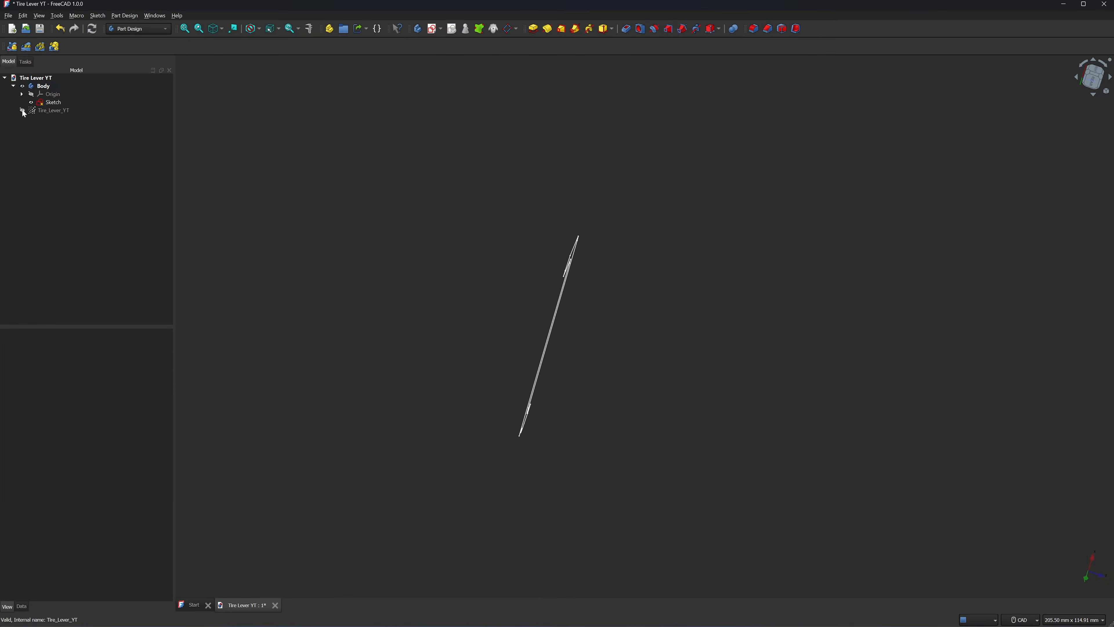
Show the point cloud again and view it with the sketch in an orthographic isometric view.
left_click(23, 110)
key("0")
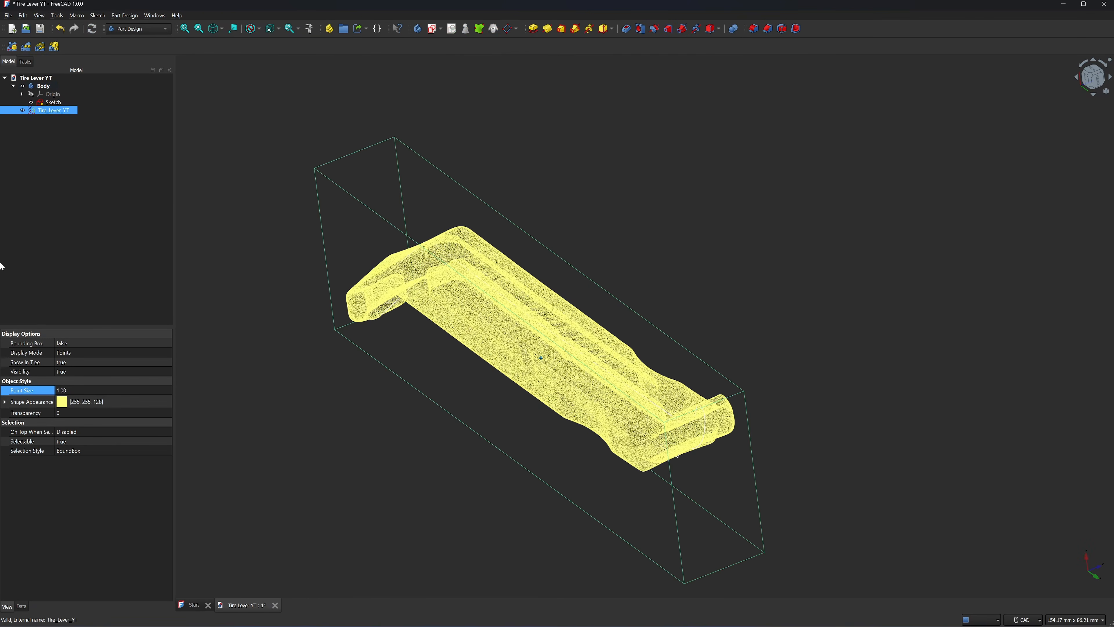
left_click(77, 233)
left_click(39, 16)
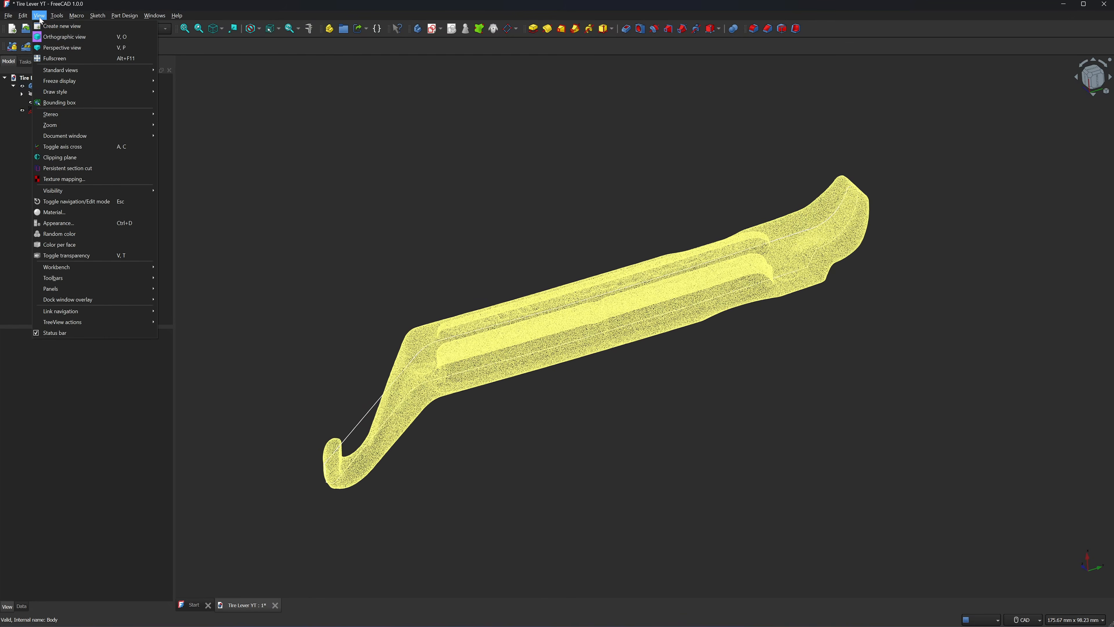
left_click(54, 42)
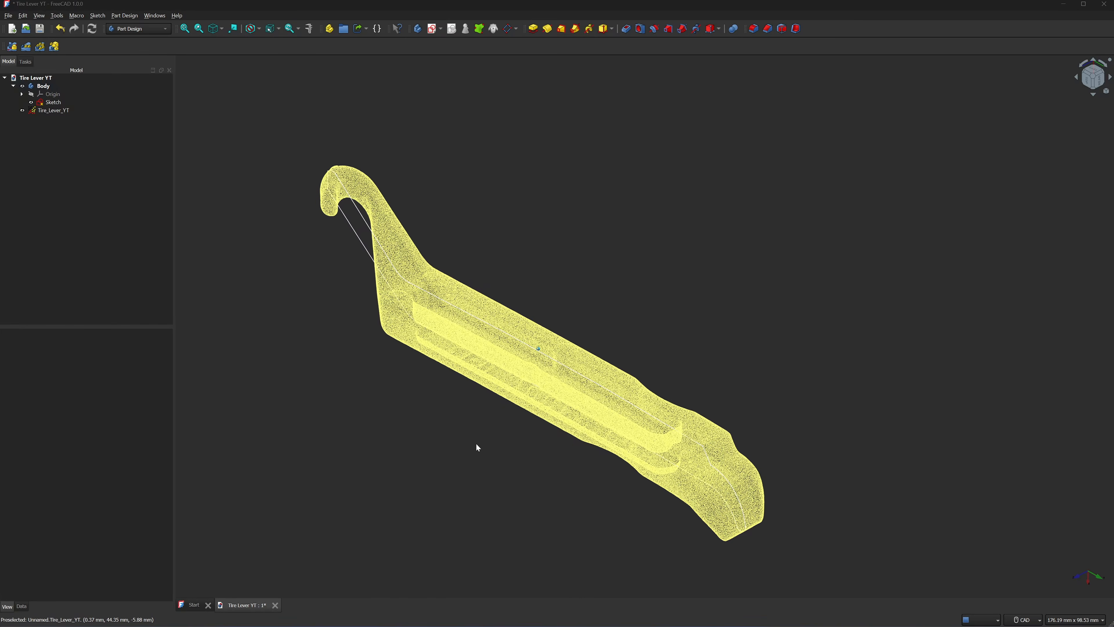
Pad the lever profile sketch symmetrically to its plane with a length of 15 mm and compare it with the scan.
left_click(55, 102)
left_click(534, 29)
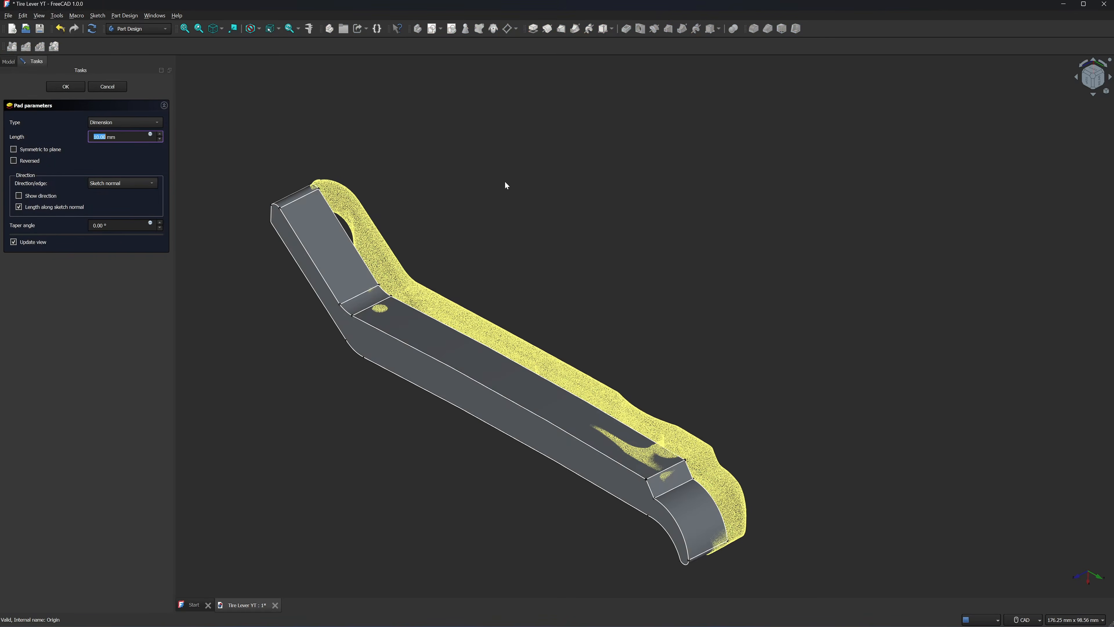
left_click(14, 150)
middle_click_drag(510, 212, 675, 263)
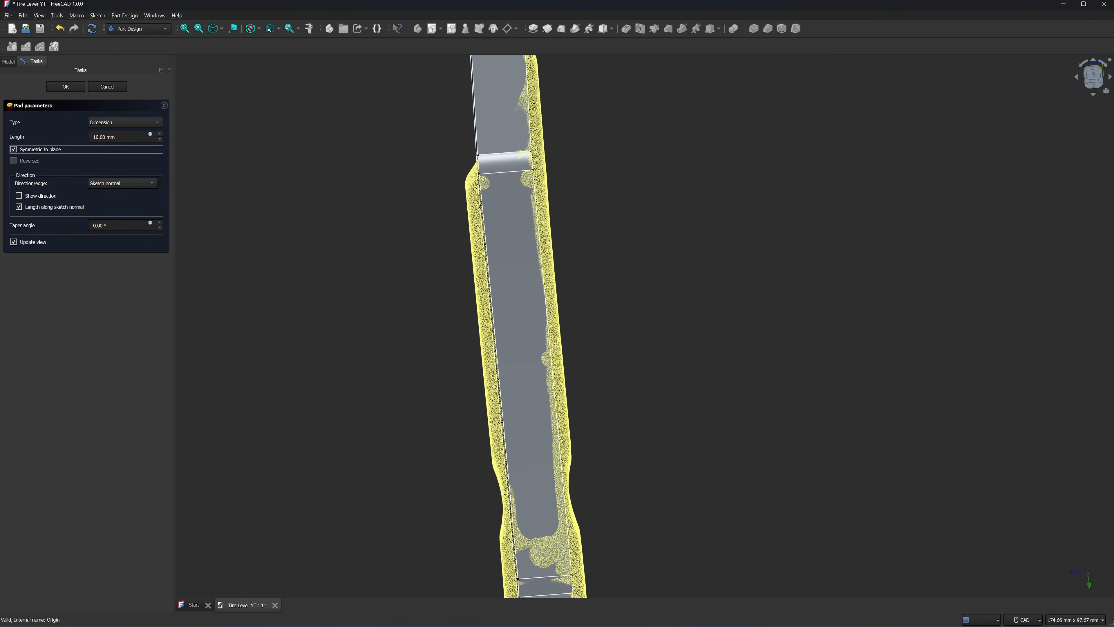
type("15")
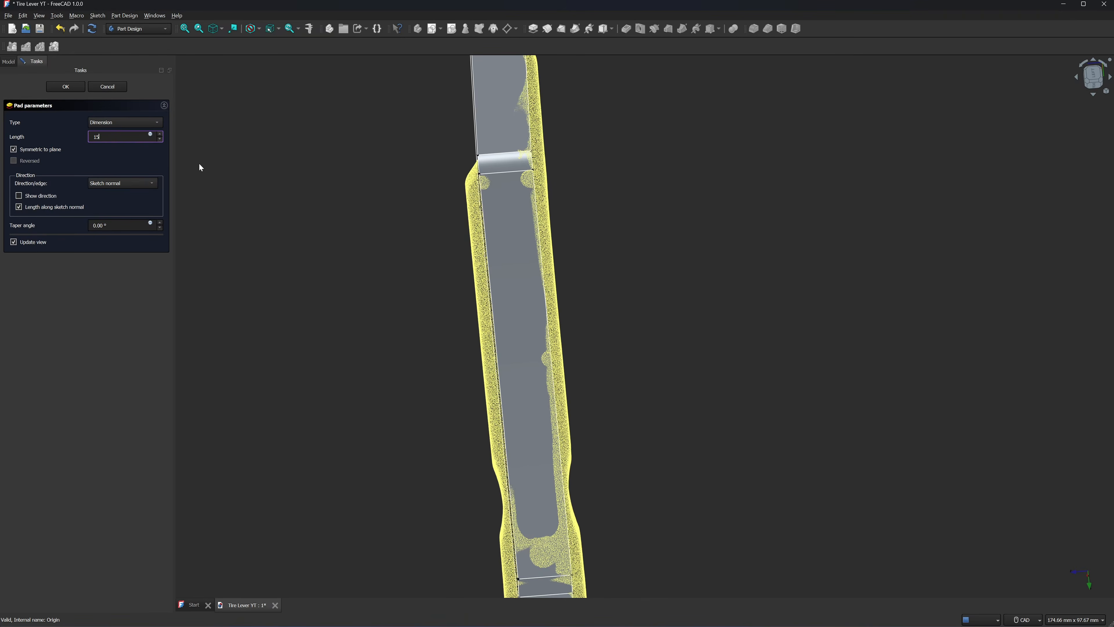
middle_click_drag(261, 166, 104, 152)
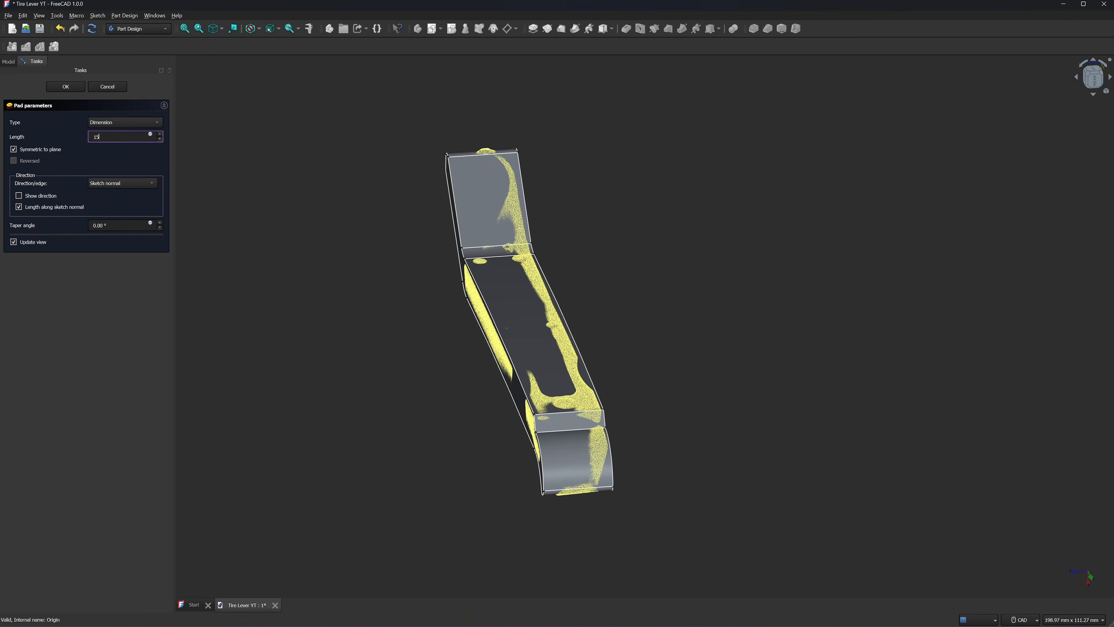
Try a pad length of 14.5 mm against the scan's width, set it back to 15 mm, and accept the pad.
type("14.5")
middle_click_drag(329, 194, 664, 283)
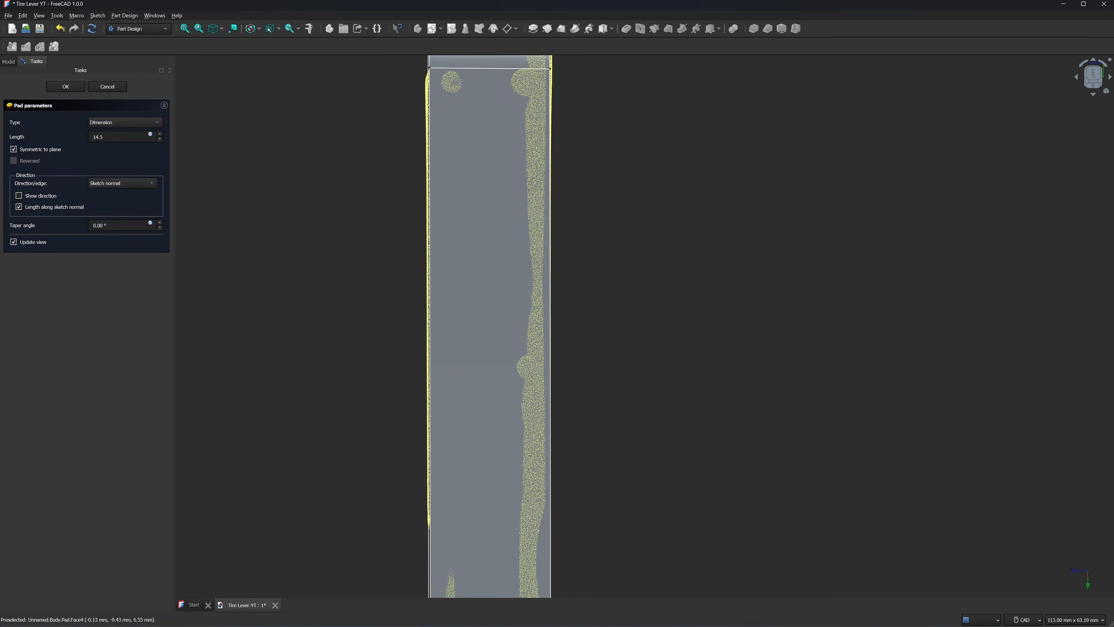
type("15")
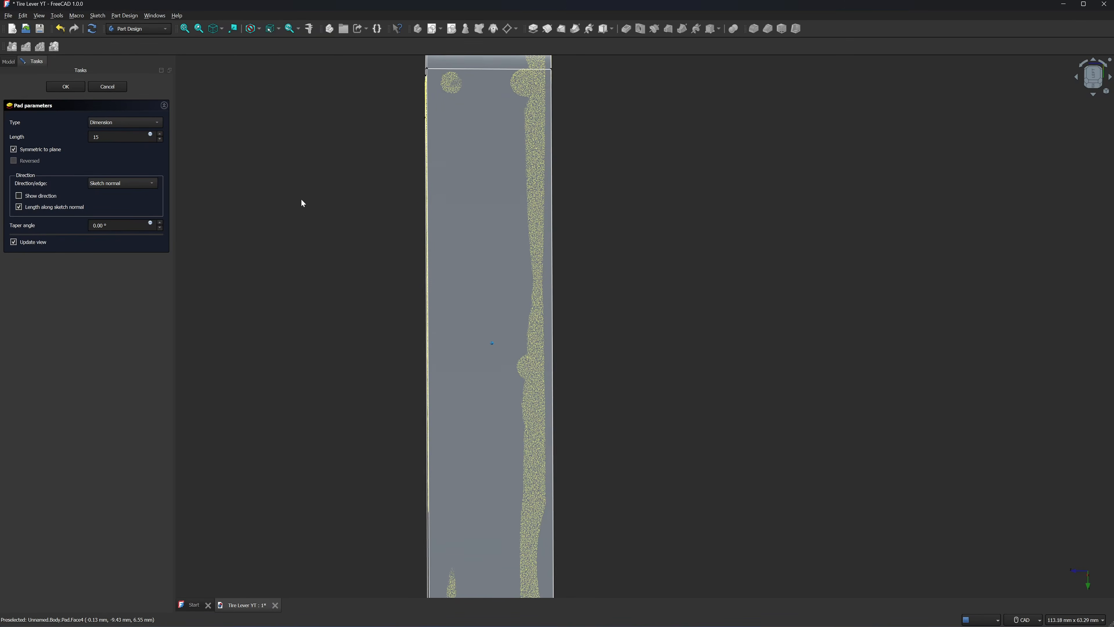
middle_click_drag(302, 199, 379, 241)
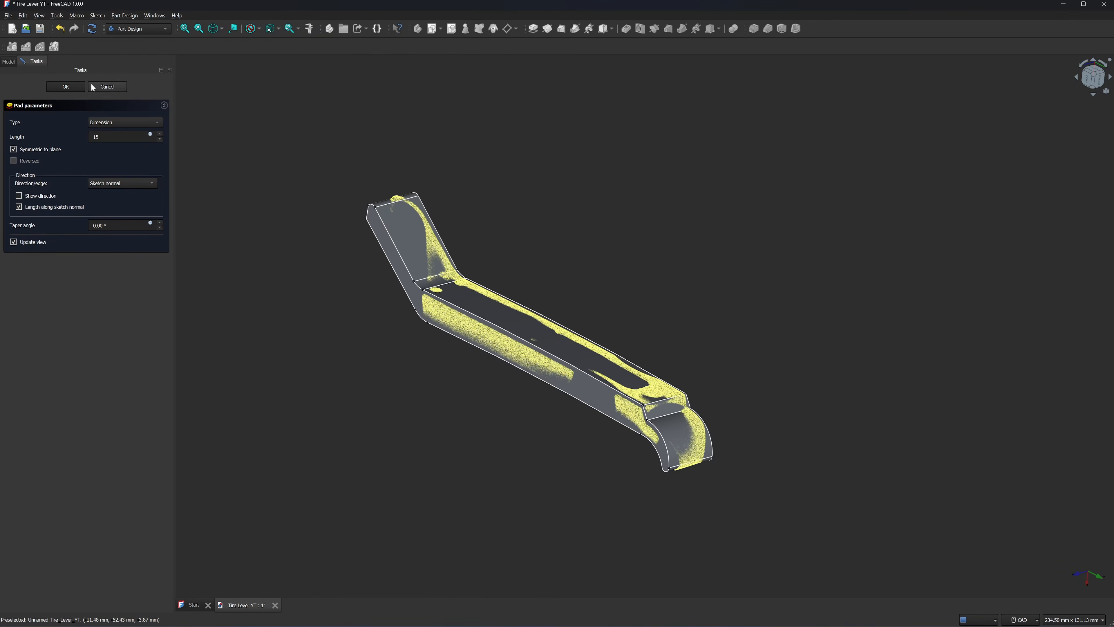
left_click(66, 88)
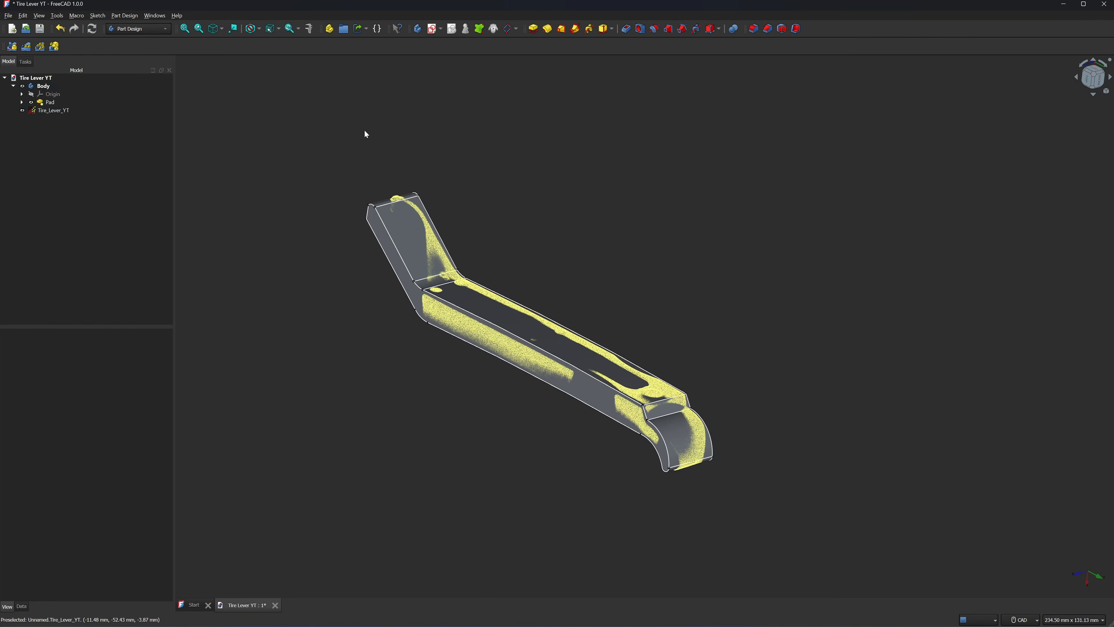
Make the body semi-transparent and inspect how the scanned hook lies inside the padded end.
left_click(44, 87)
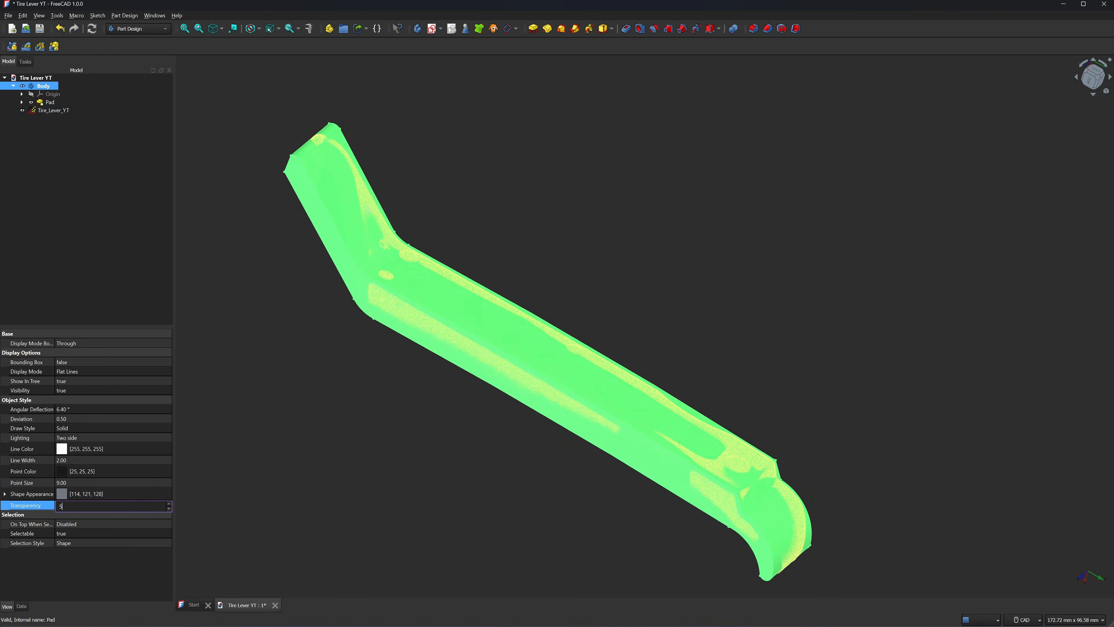
left_click(322, 475)
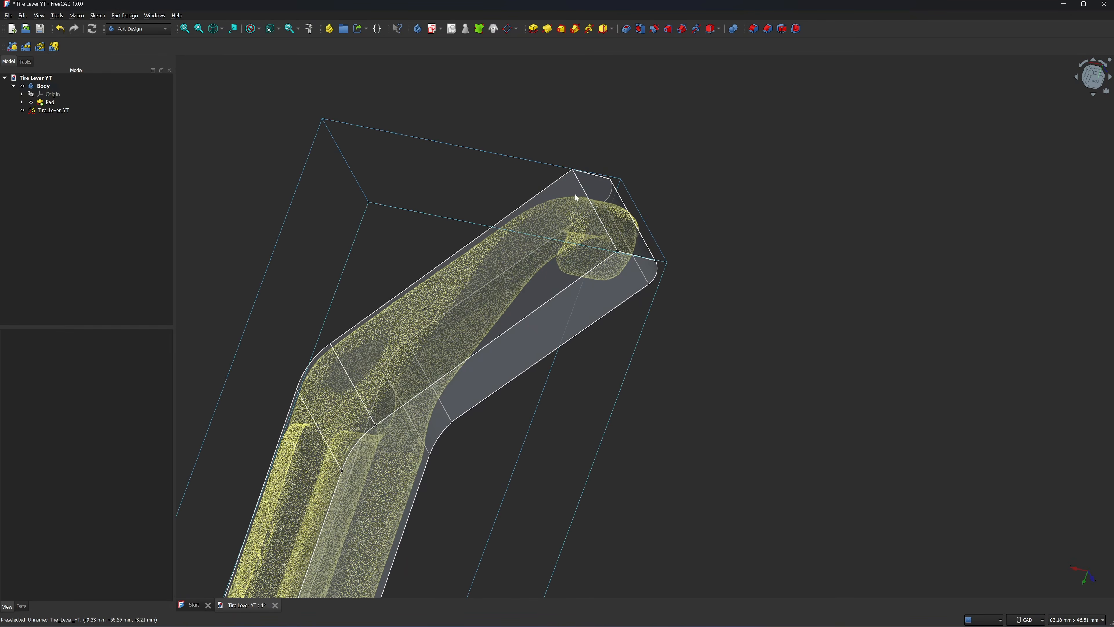
left_click(558, 181)
left_click(777, 134)
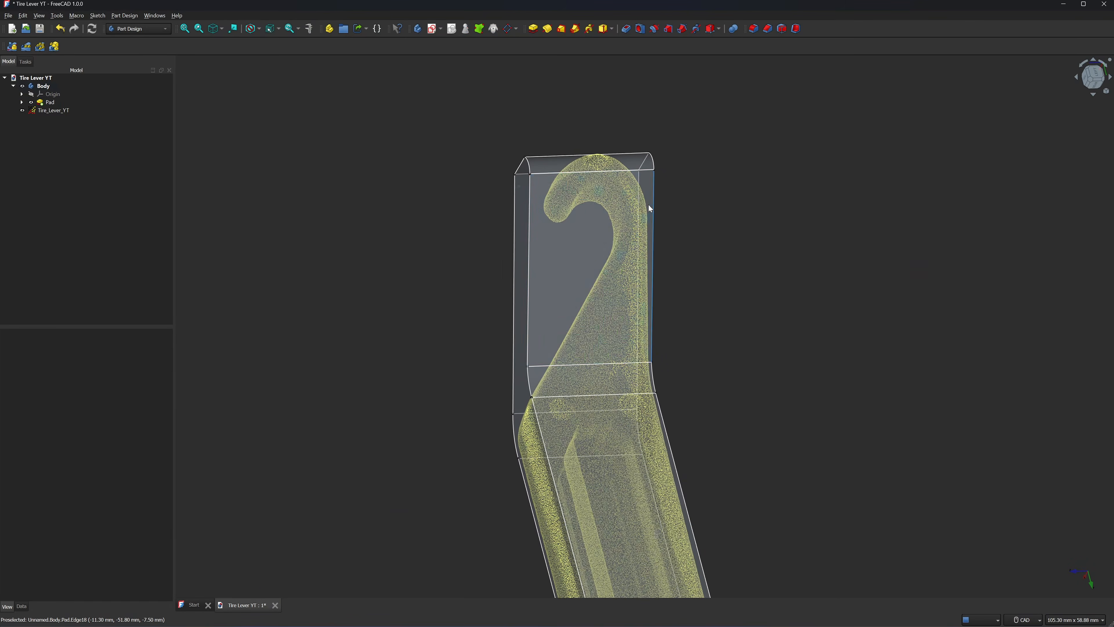
left_click(572, 245)
left_click(667, 153)
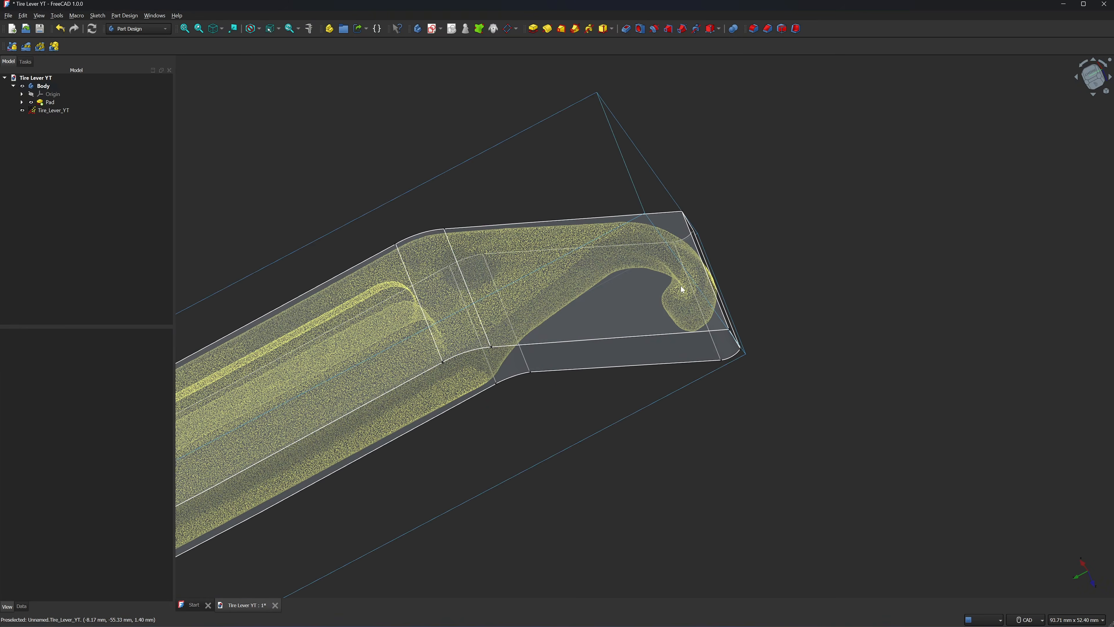
Create a second sketch for the lever's hooked end and draw a line along the slanted edge below the hook opening.
left_click(682, 289)
left_click(434, 29)
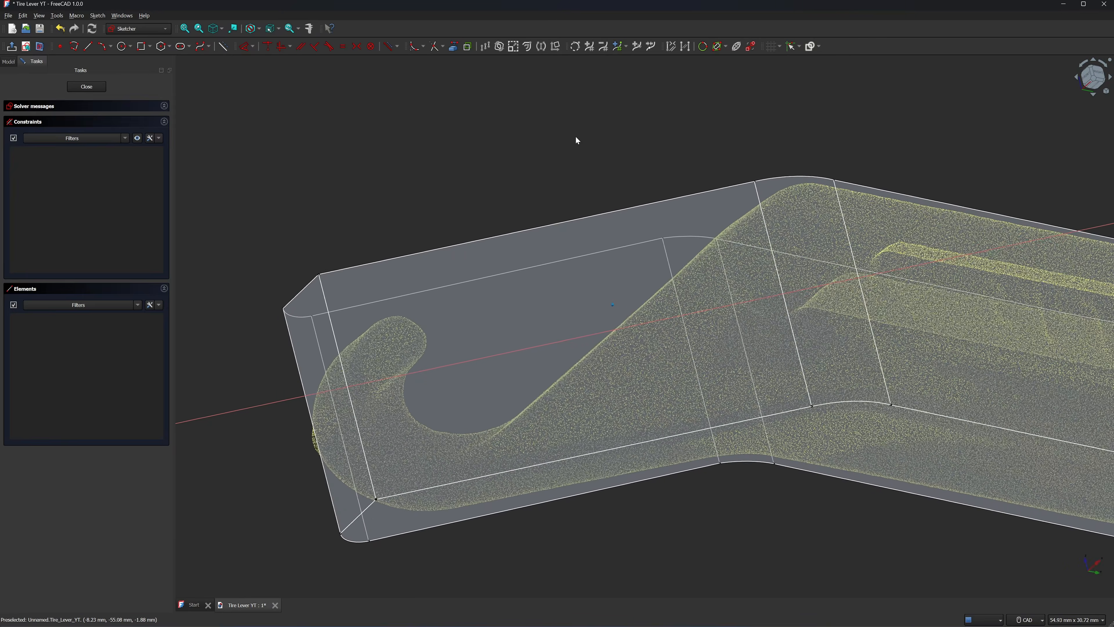
key("g")
key("l")
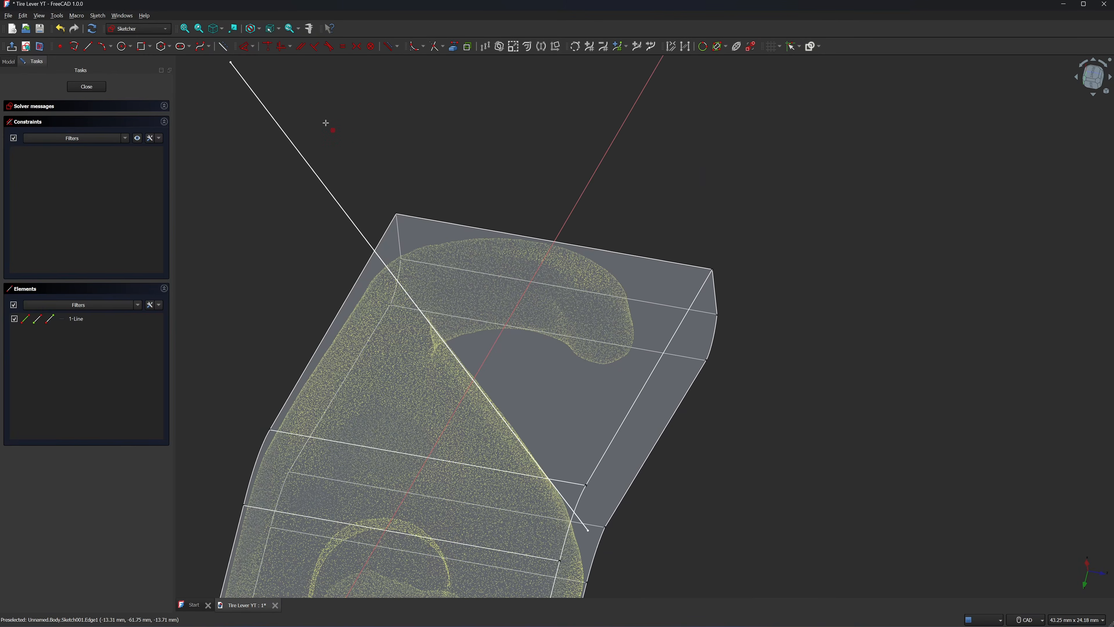
Trace the hook's inner curve, rounded tip and outer curve with a chain of four three-point arcs starting at the slanted line.
key("g")
key("3")
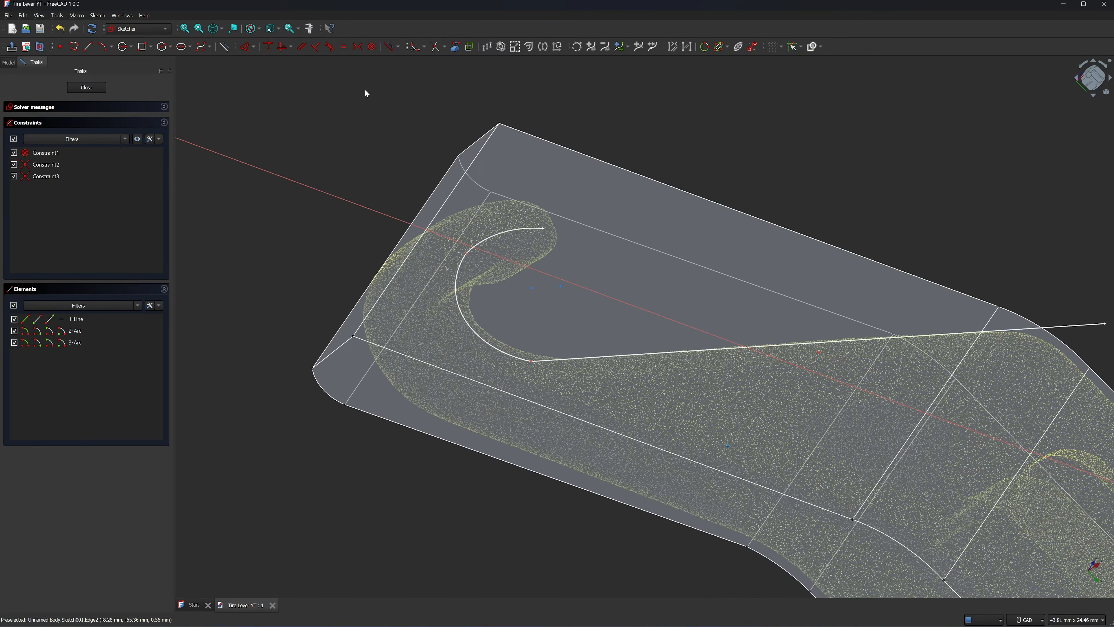
middle_click_drag(368, 105, 246, 115)
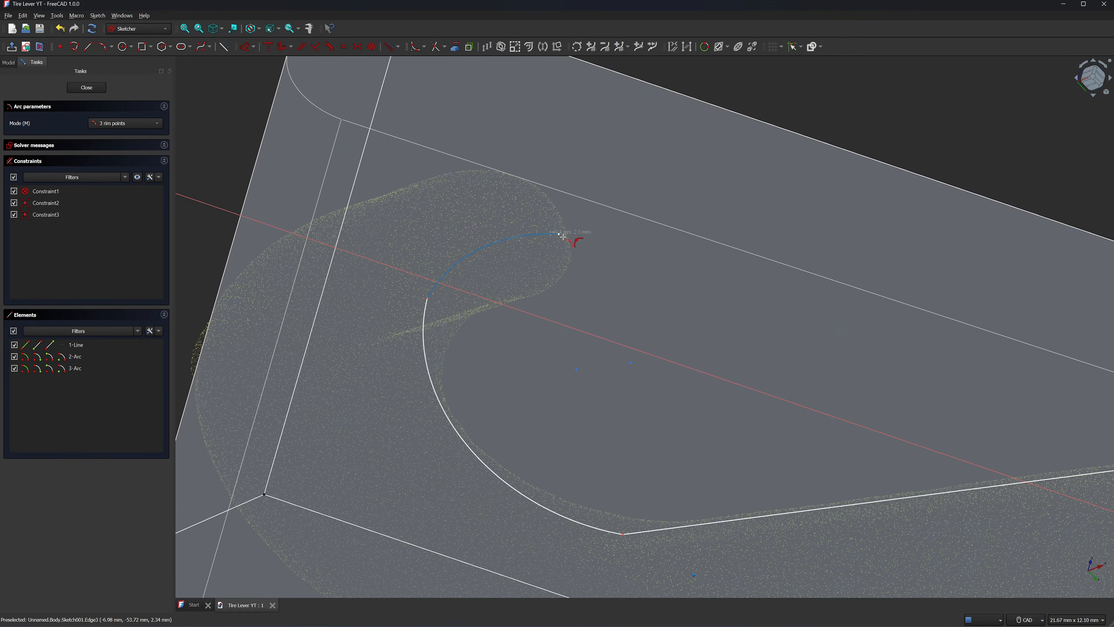
scroll(563, 237, "up", 2)
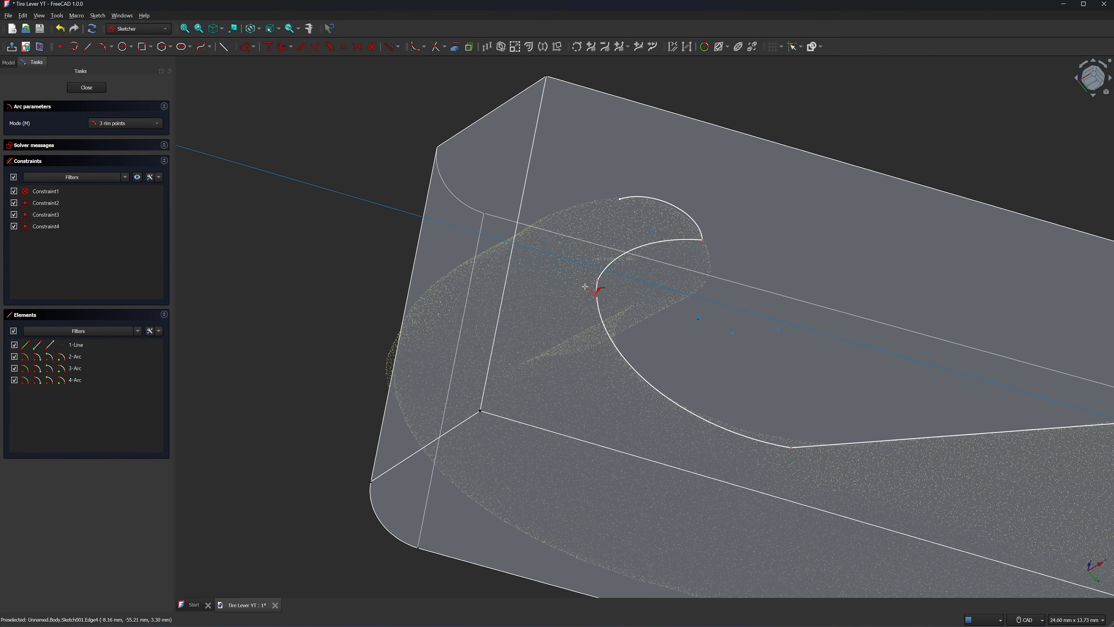
scroll(592, 291, "up", 2)
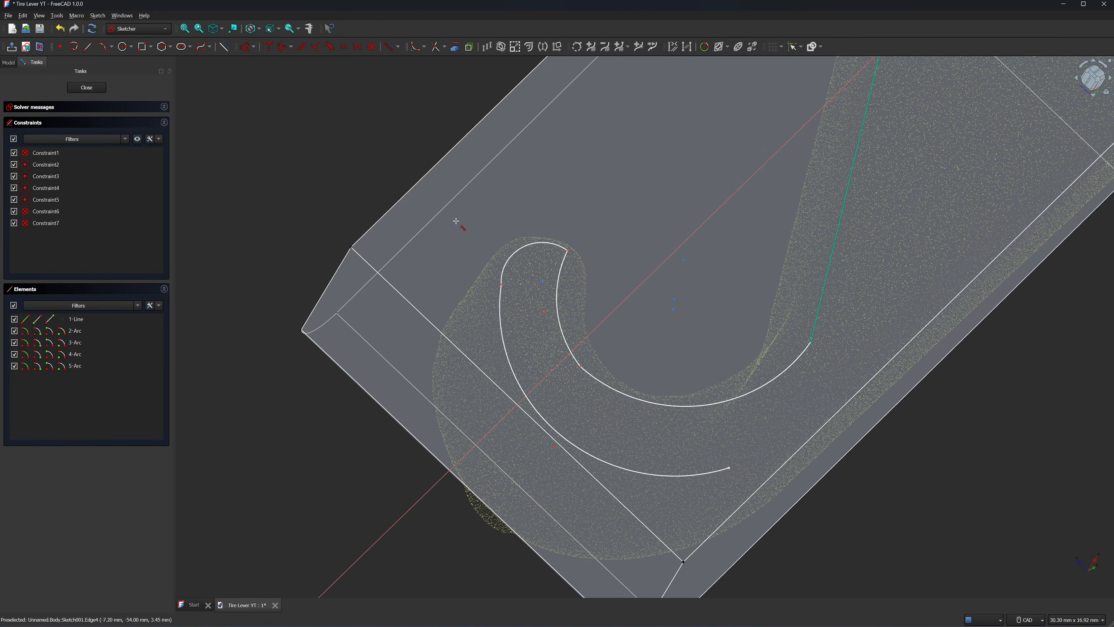
left_click(506, 276)
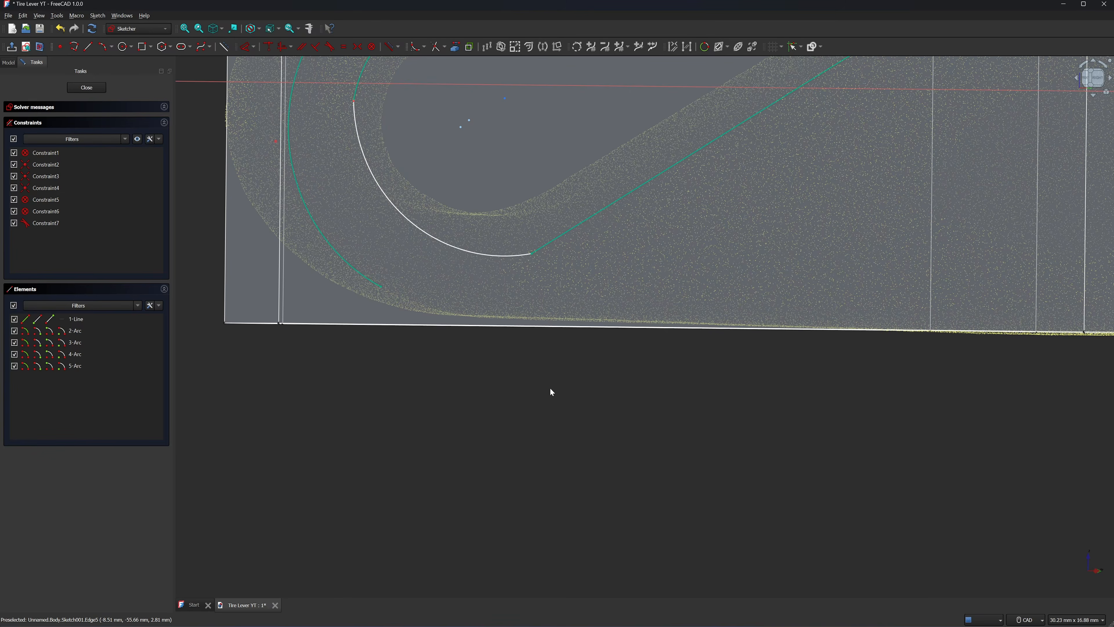
Project the body's long side edge behind the hook into the sketch as external geometry.
right_click(382, 350)
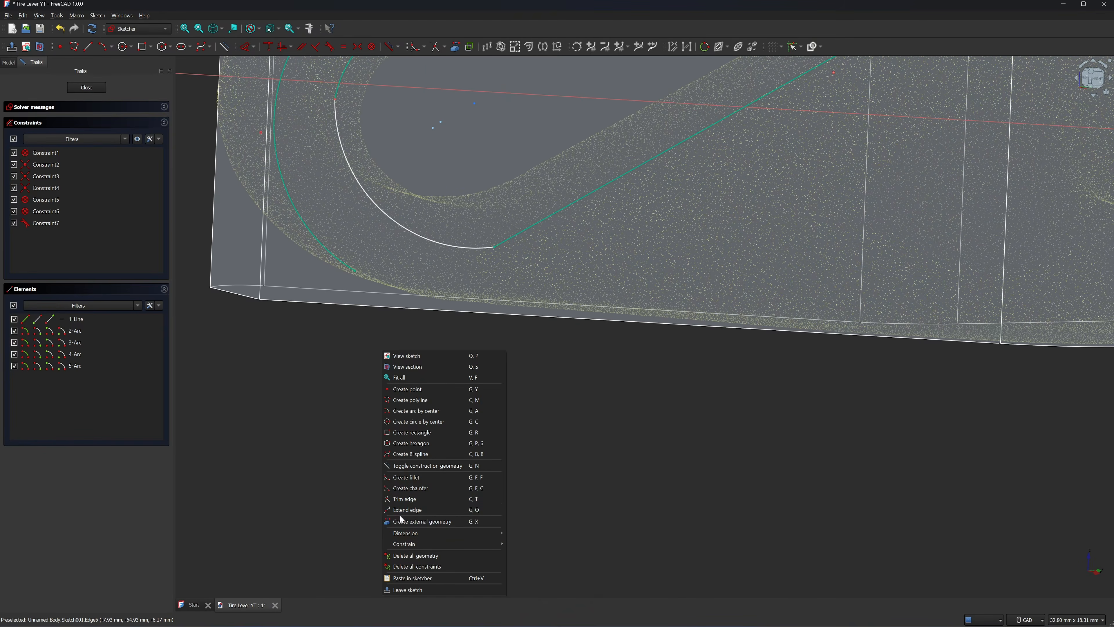
left_click(397, 523)
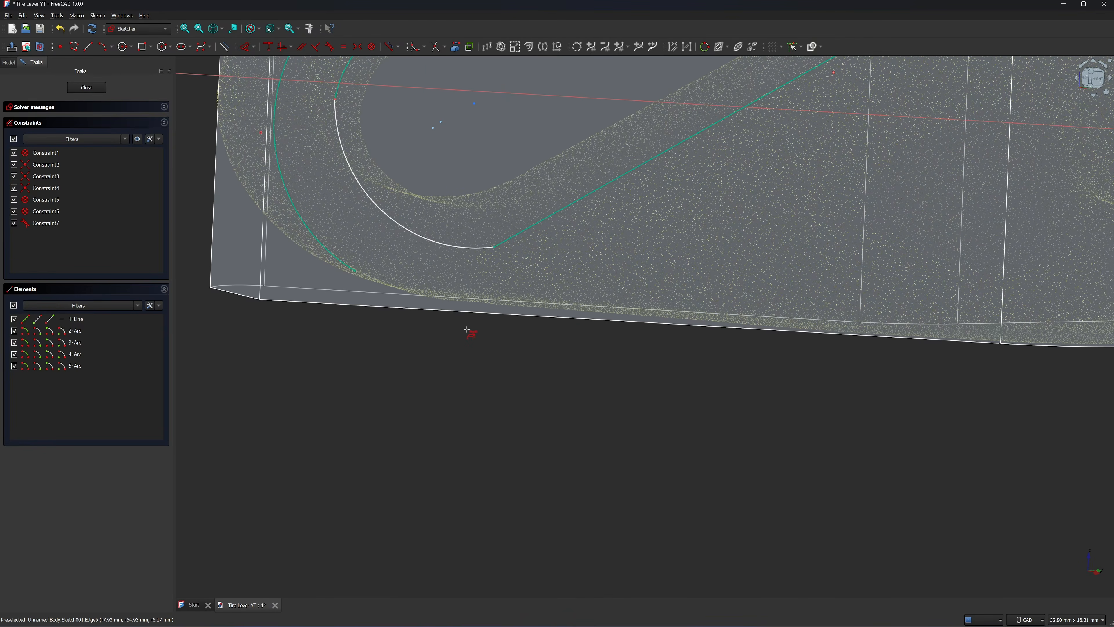
left_click(473, 285)
key("Escape")
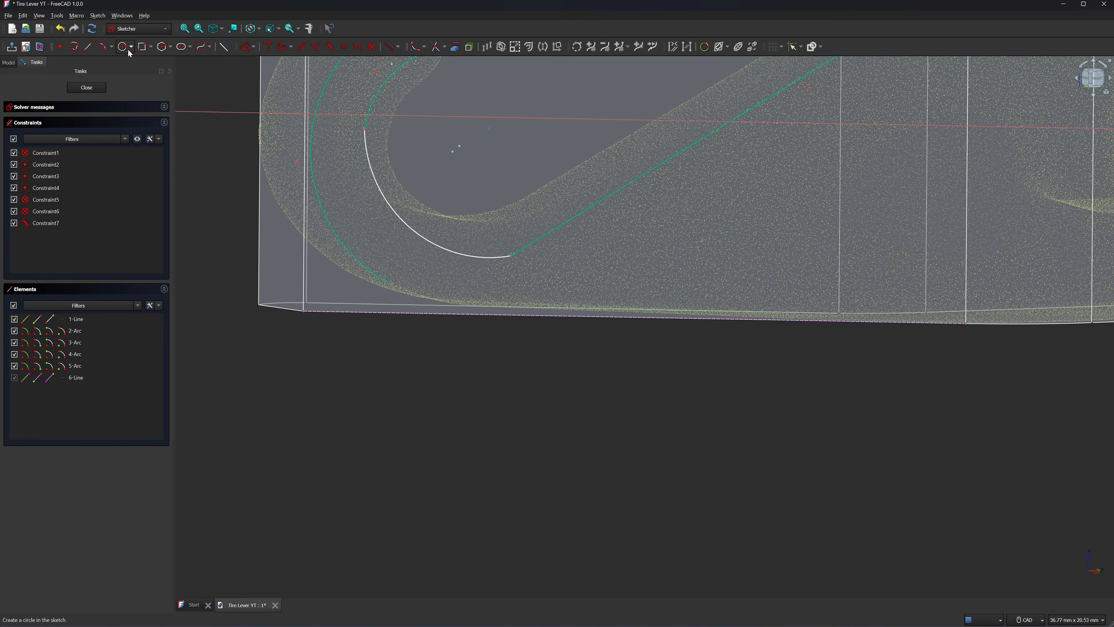
Draw a three-point arc from the end of the outer hook curve to the projected side edge.
left_click(106, 50)
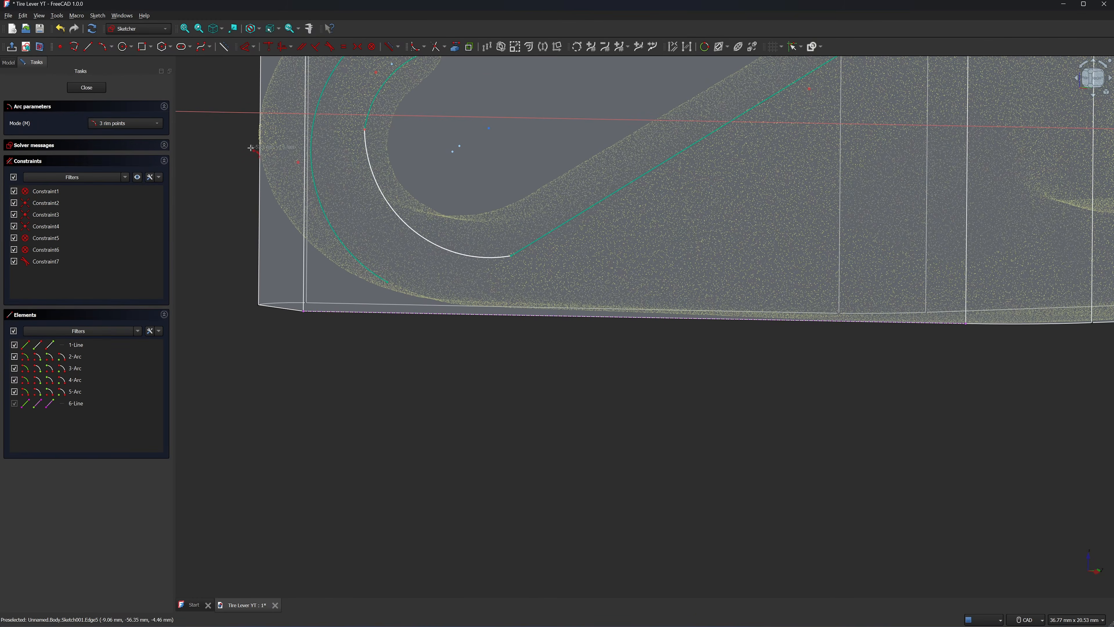
left_click(394, 285)
scroll(486, 316, "up", 4)
left_click(482, 316)
left_click(378, 290)
key("Escape")
scroll(400, 387, "down", 3)
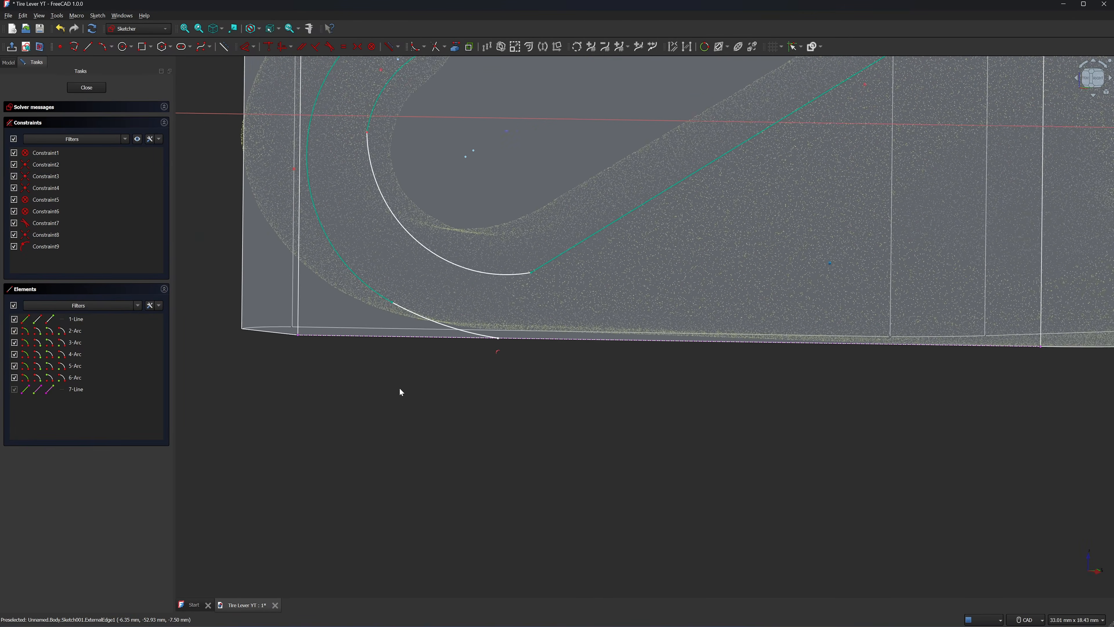
scroll(399, 387, "down", 3)
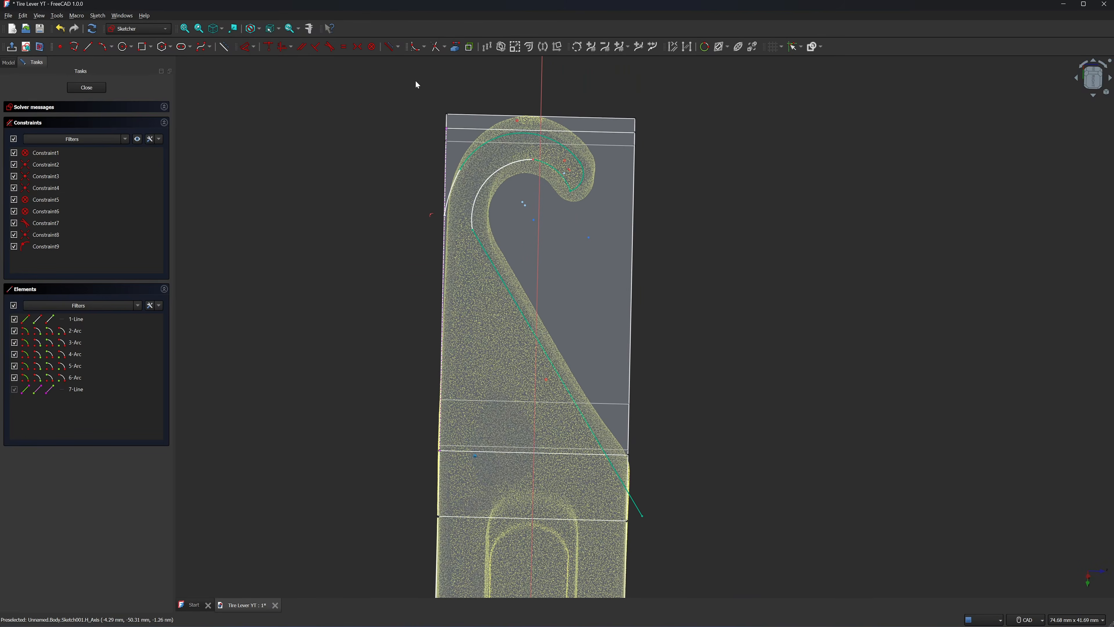
Close the hook outline with four straight lines running outside the body to the slanted line's end, and leave the sketch.
left_click(87, 46)
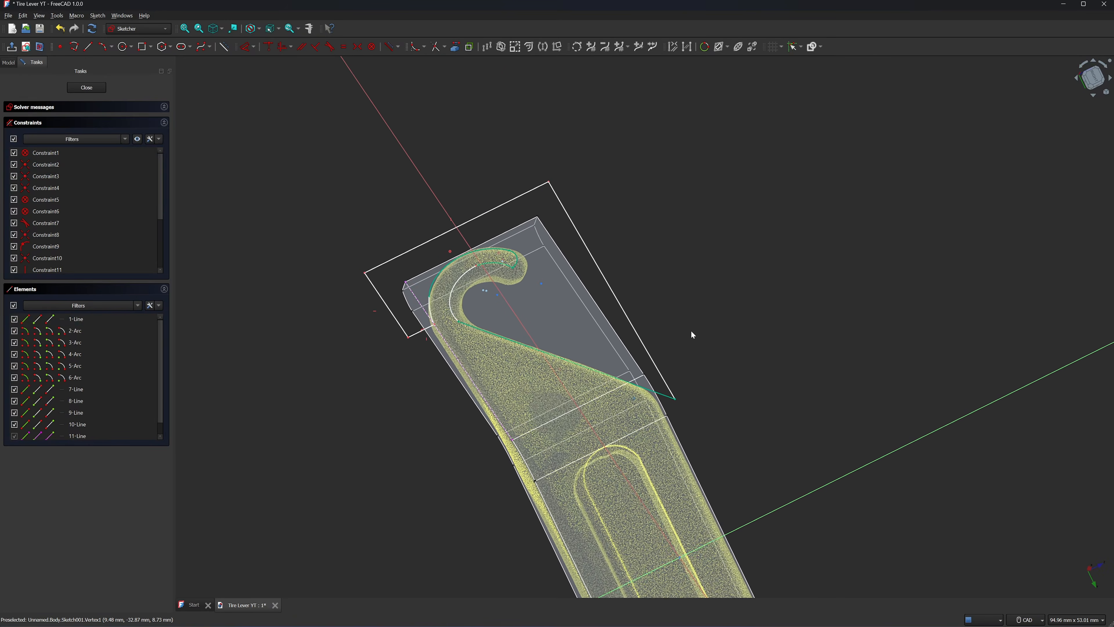
left_click_drag(159, 383, 159, 395)
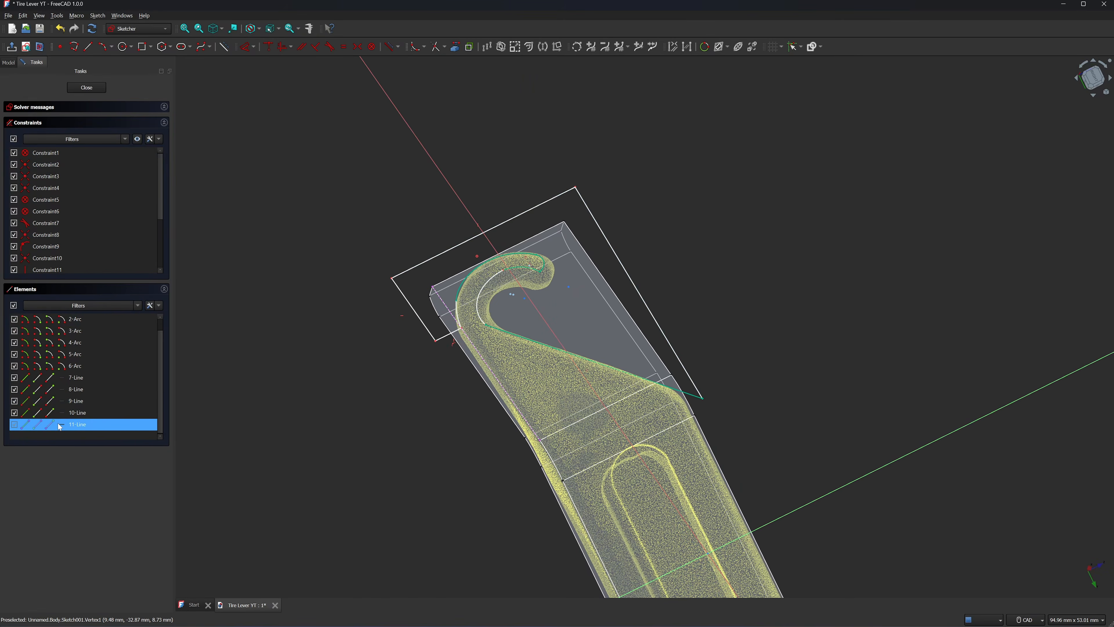
right_click(50, 425)
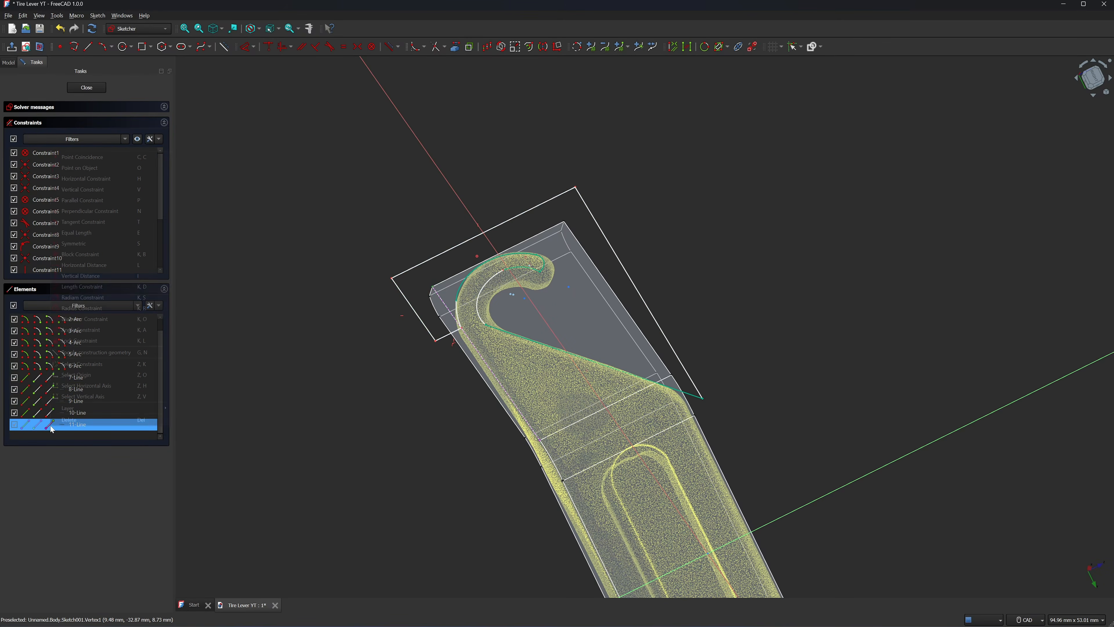
left_click(59, 421)
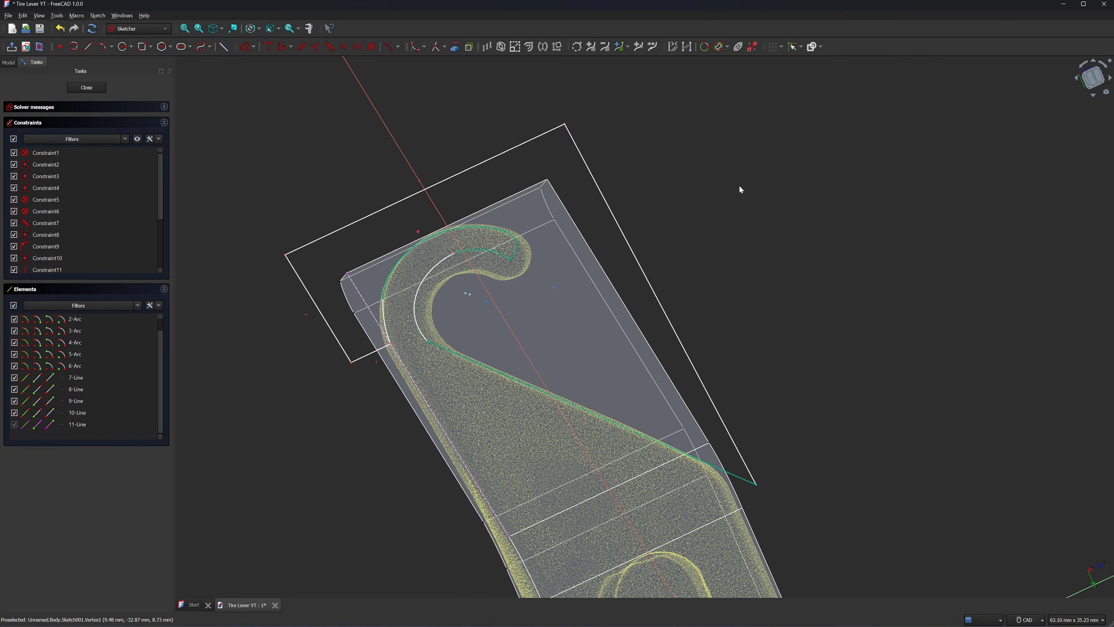
left_click(86, 88)
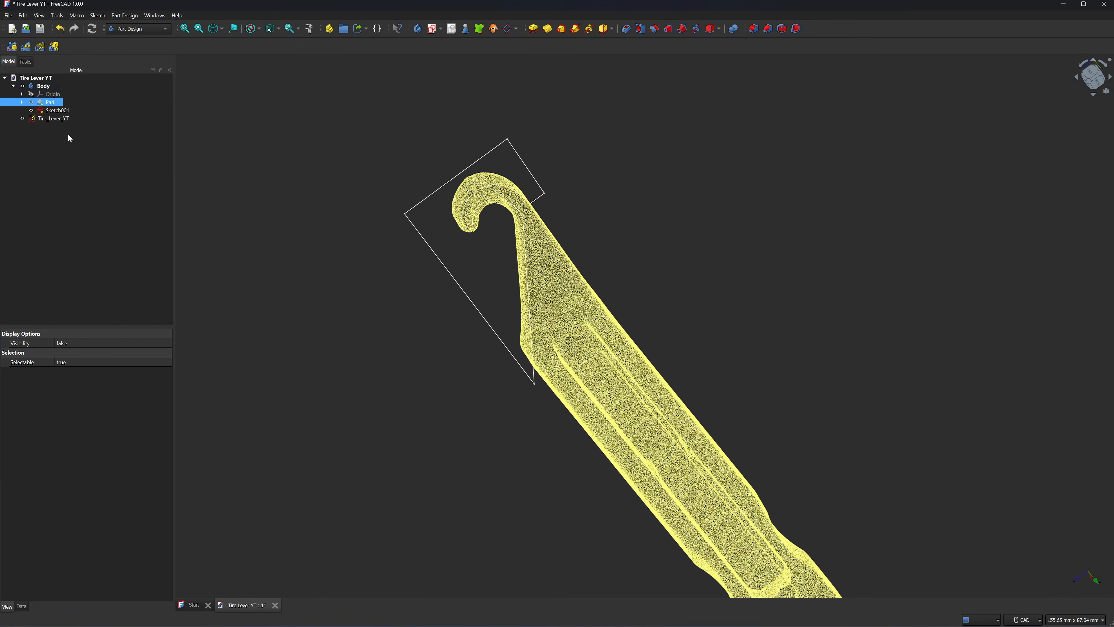
Show the pad again and create a new sketch on the flat face of its angled hook end.
left_click(31, 103)
left_click(338, 106)
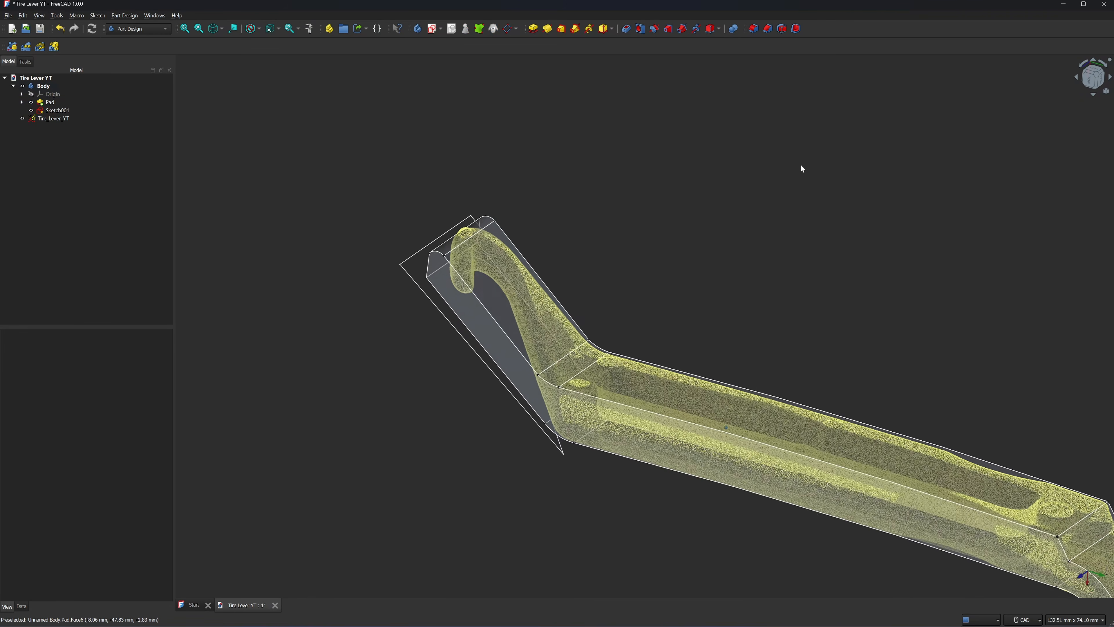
middle_click_drag(691, 183, 631, 232)
left_click(631, 232)
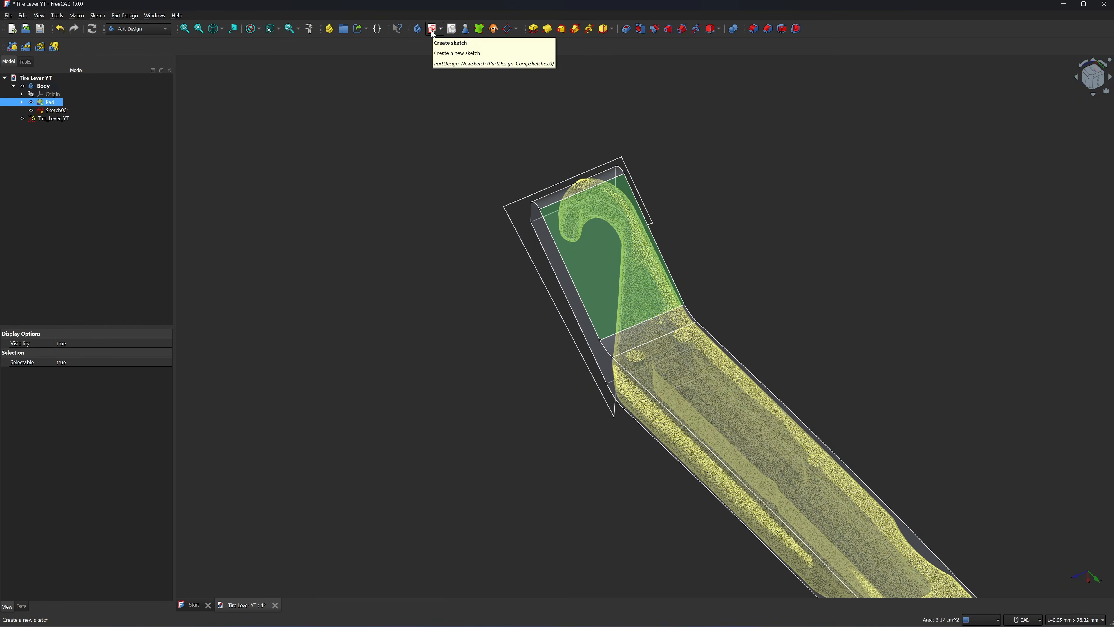
left_click(433, 29)
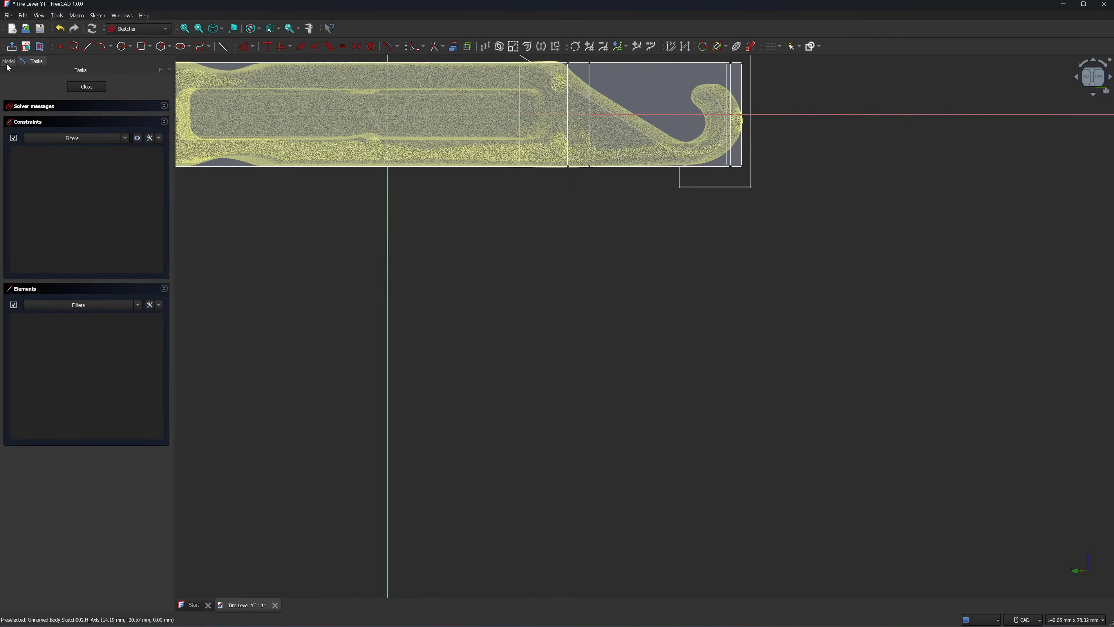
Hide the pad and project the previous sketch's straight lines enclosing the hook as external geometry.
left_click(9, 62)
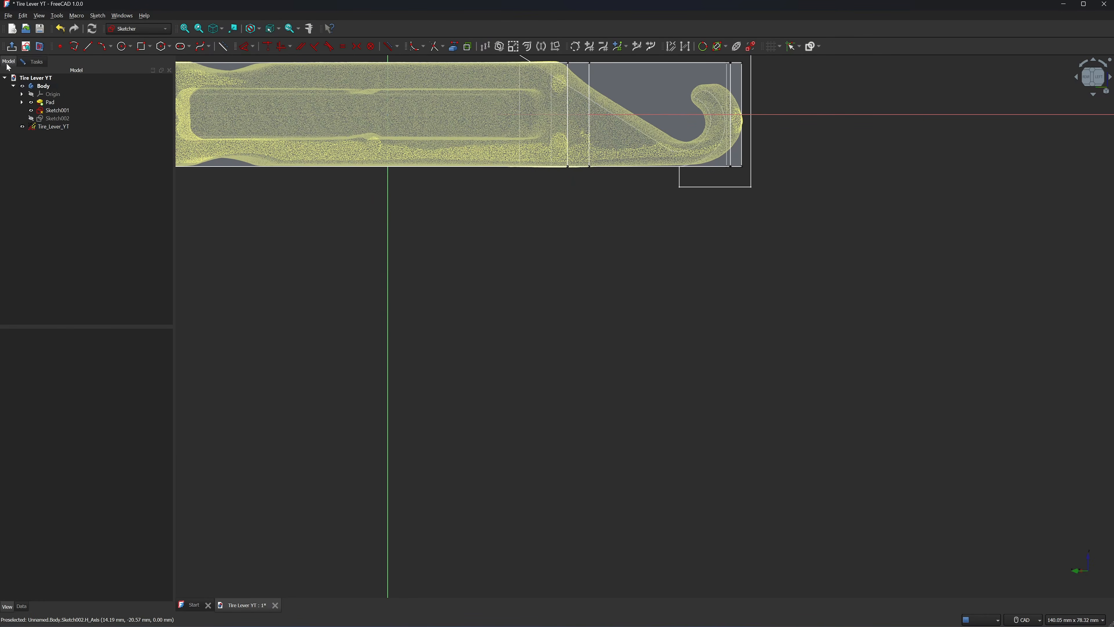
left_click(31, 102)
middle_click_drag(439, 145, 408, 244)
scroll(408, 244, "down", 1)
scroll(582, 185, "up", 3)
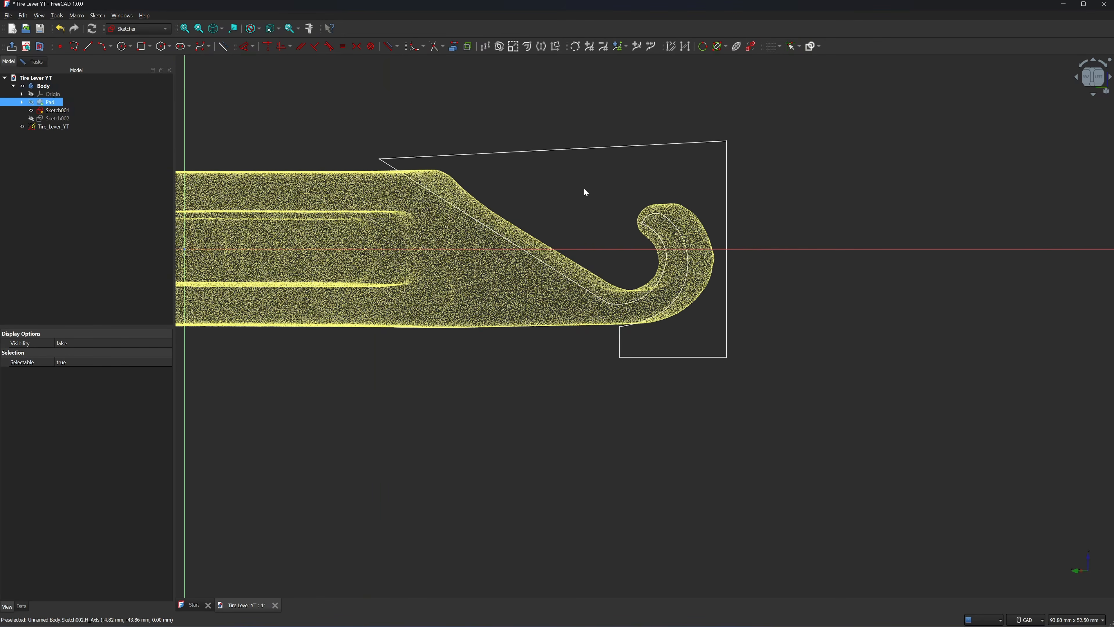
right_click(585, 192)
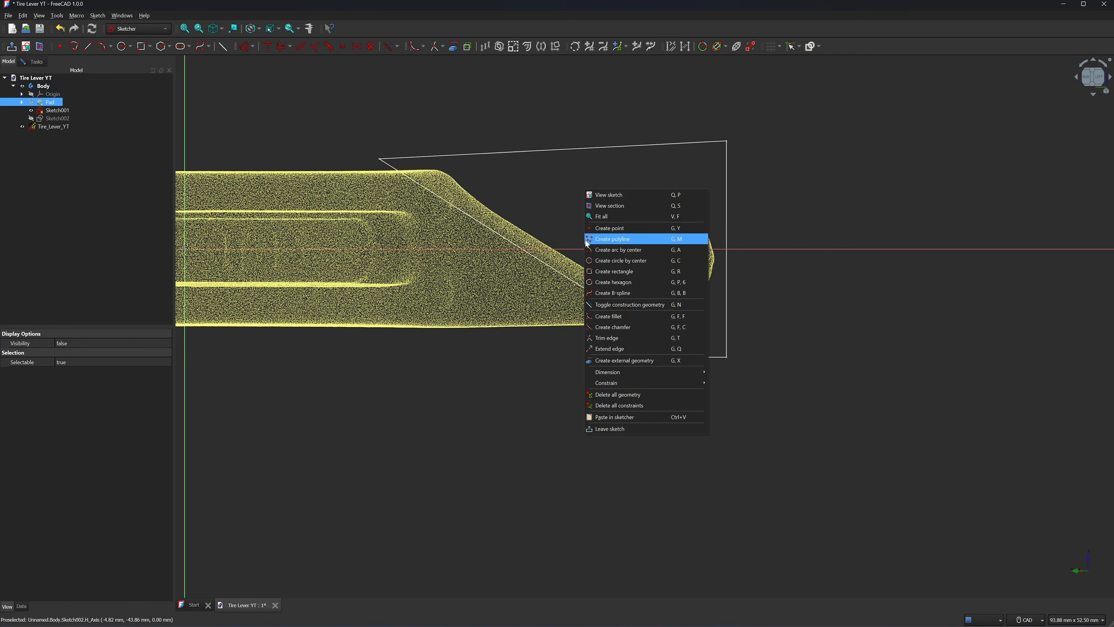
left_click(622, 359)
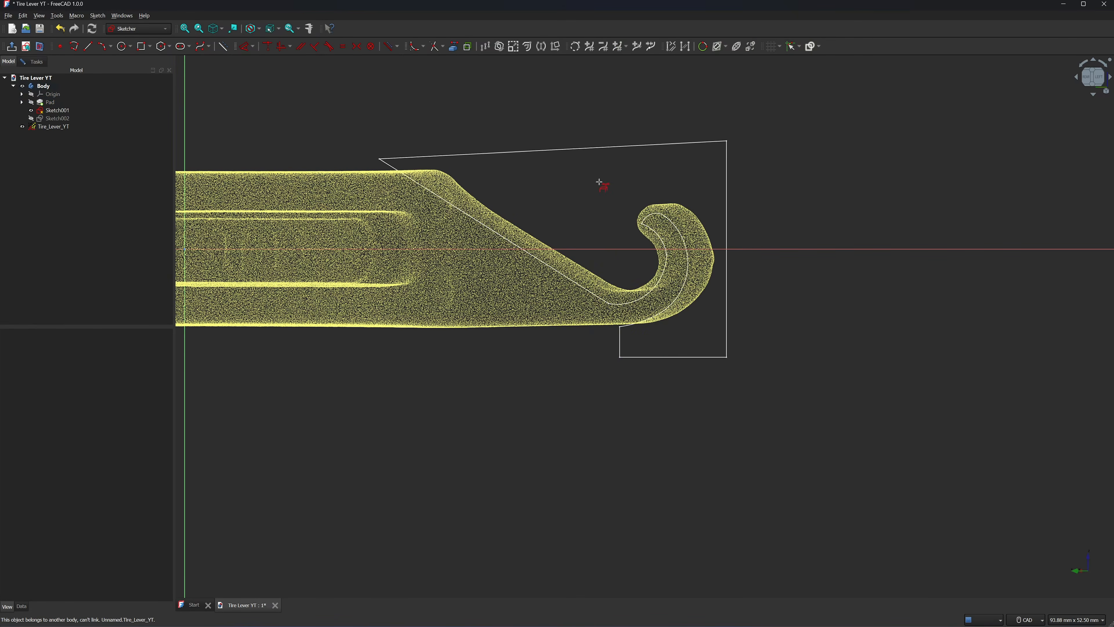
left_click(623, 146)
left_click(726, 264)
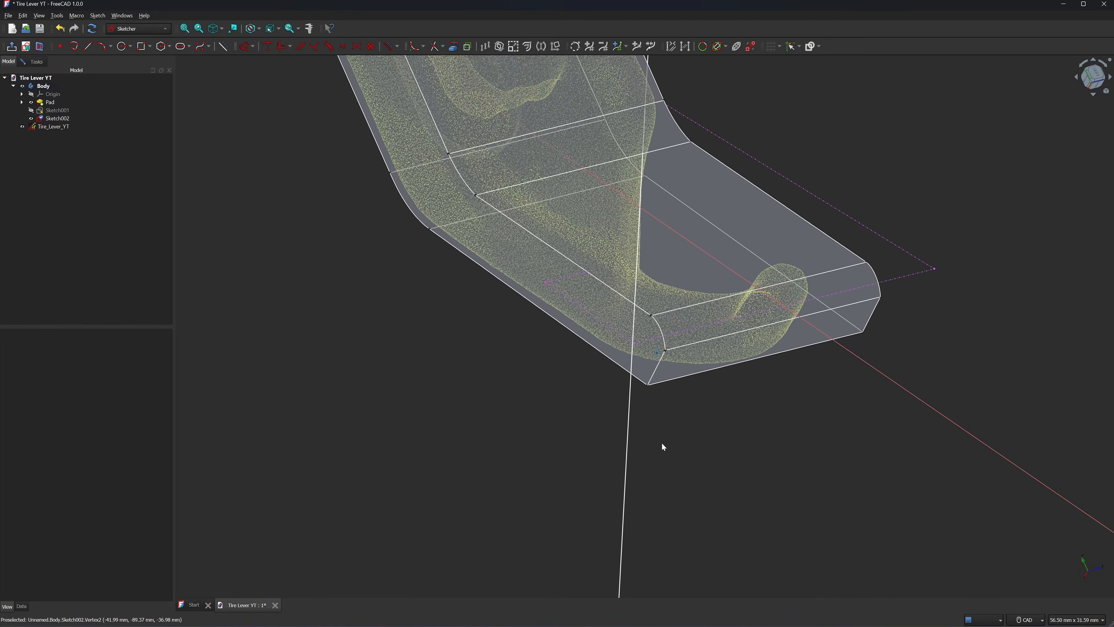
Continue the hook's inner curve towards the tip with a three-point arc from the end of the existing arc.
left_click(28, 64)
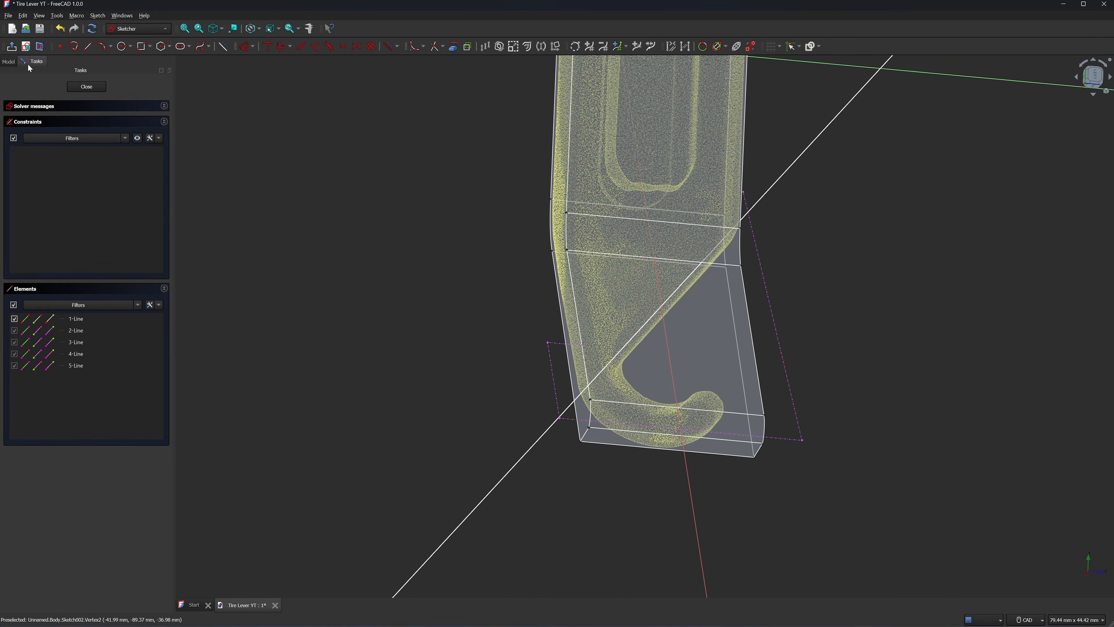
left_click(11, 64)
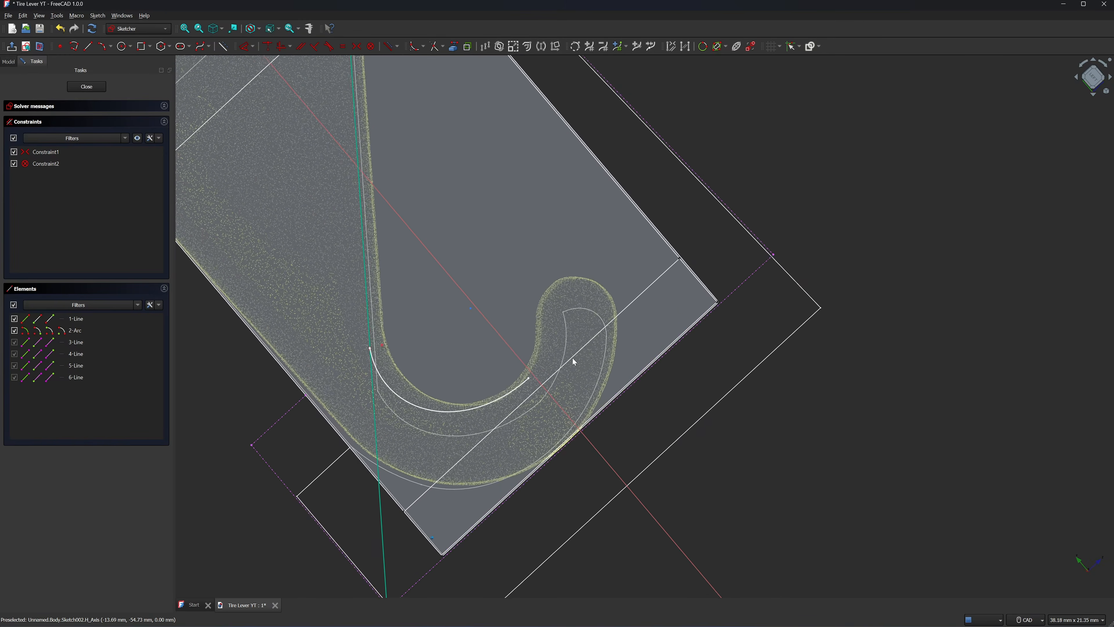
left_click(102, 46)
left_click(534, 417)
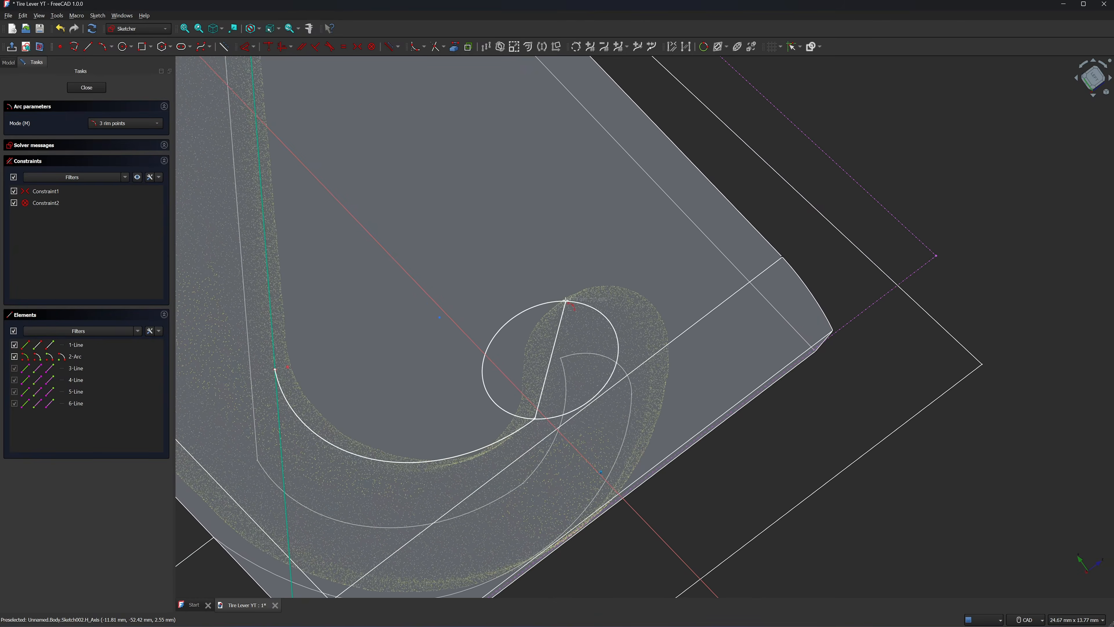
left_click(540, 291)
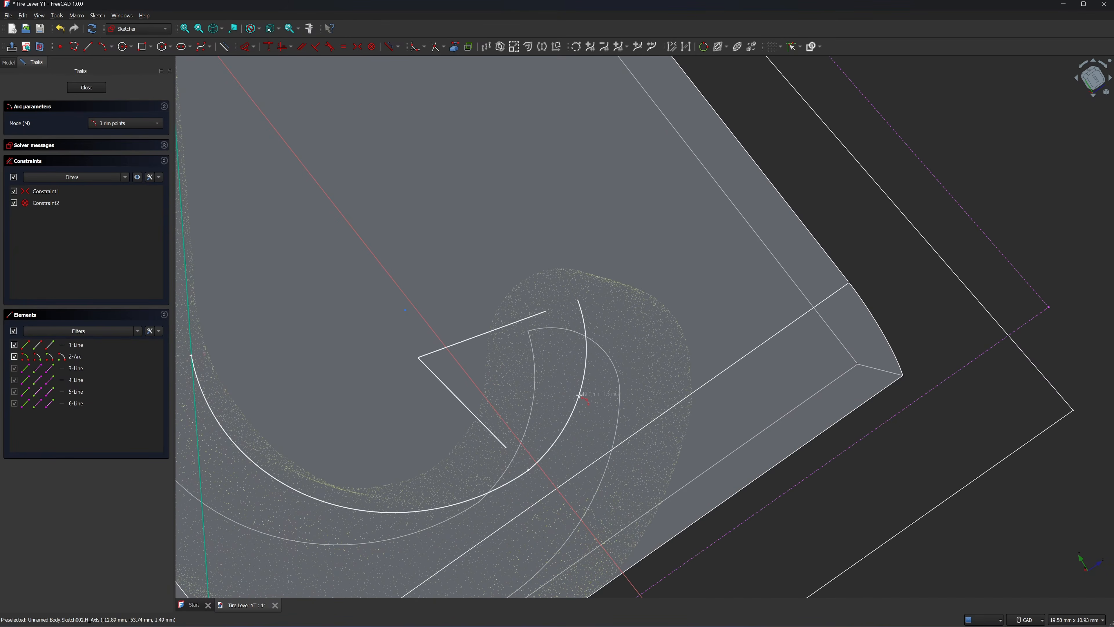
left_click(578, 394)
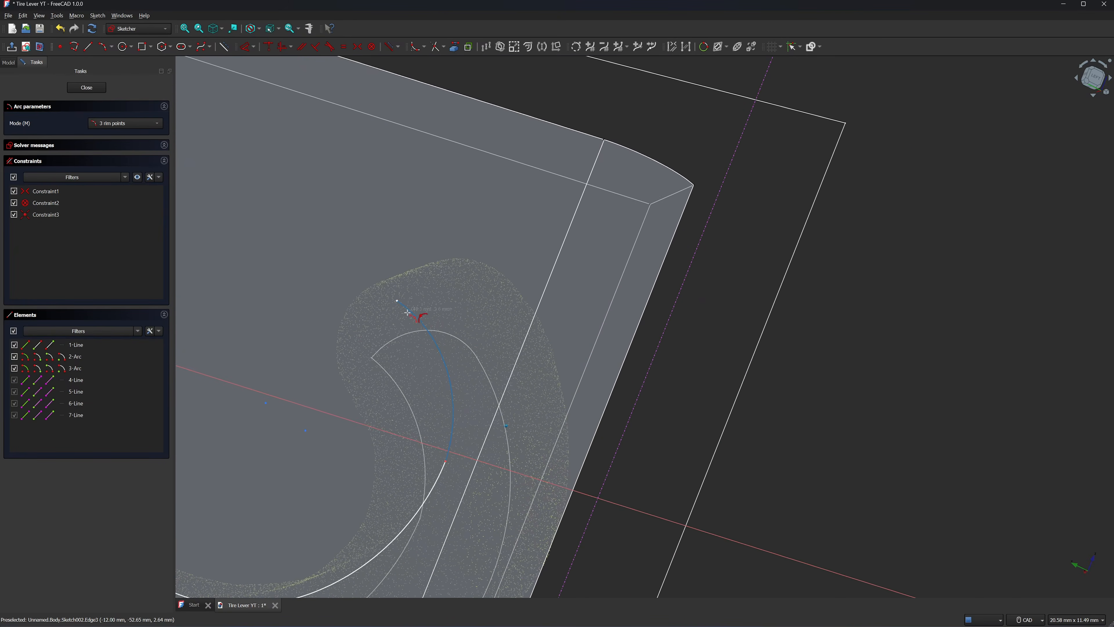
Add three-point arcs around the hook's tip and along its outer curve.
left_click(410, 311)
left_click(560, 323)
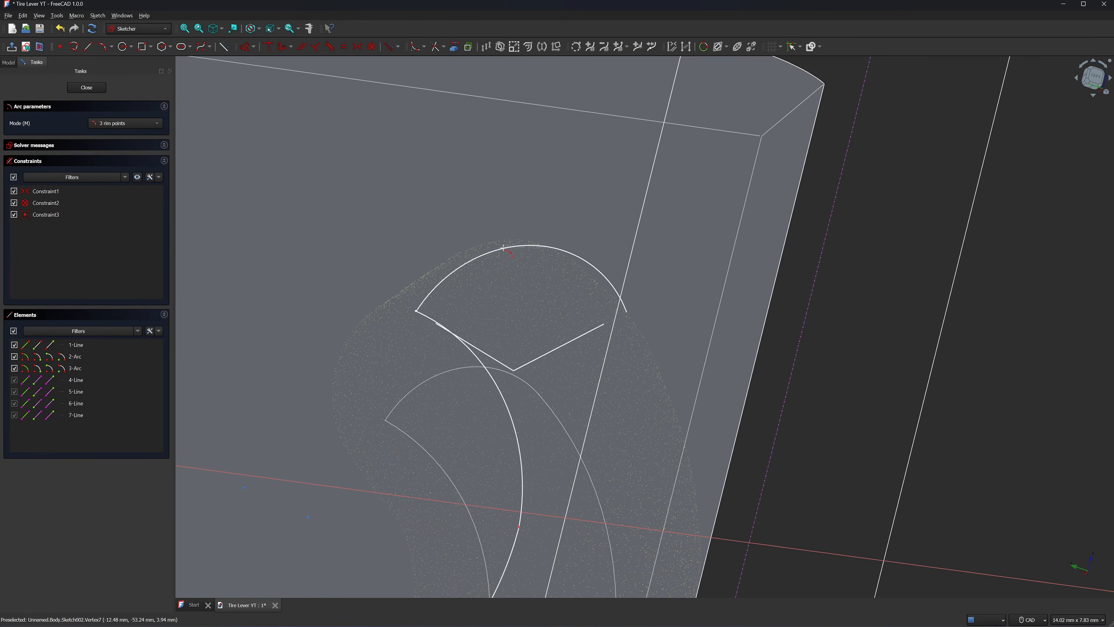
left_click(500, 251)
left_click(407, 206)
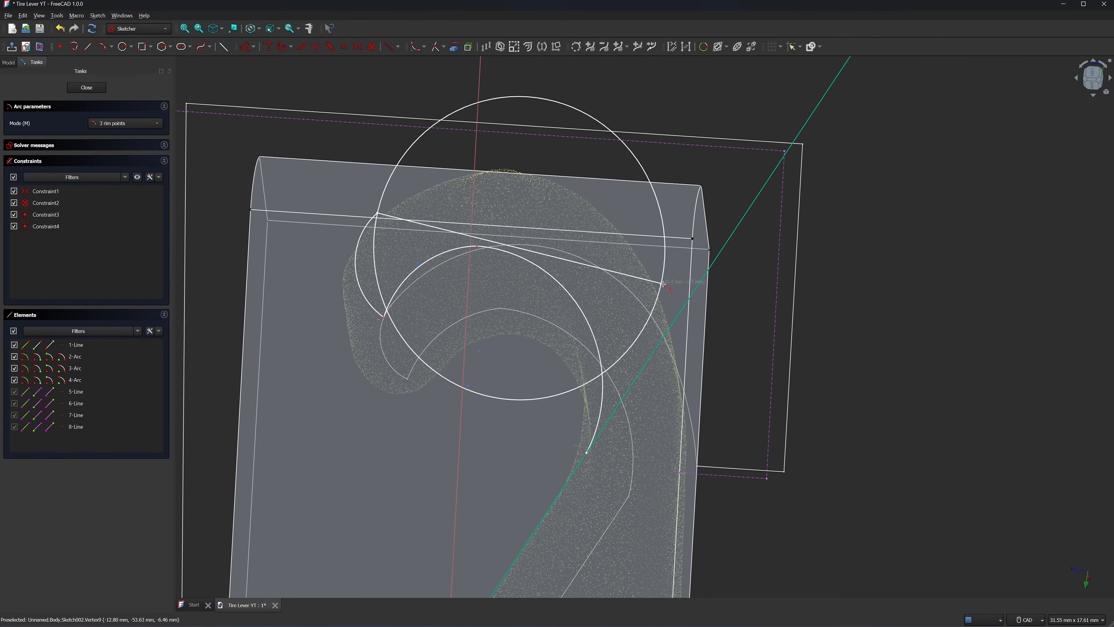
left_click(661, 284)
left_click(526, 232)
key("Escape")
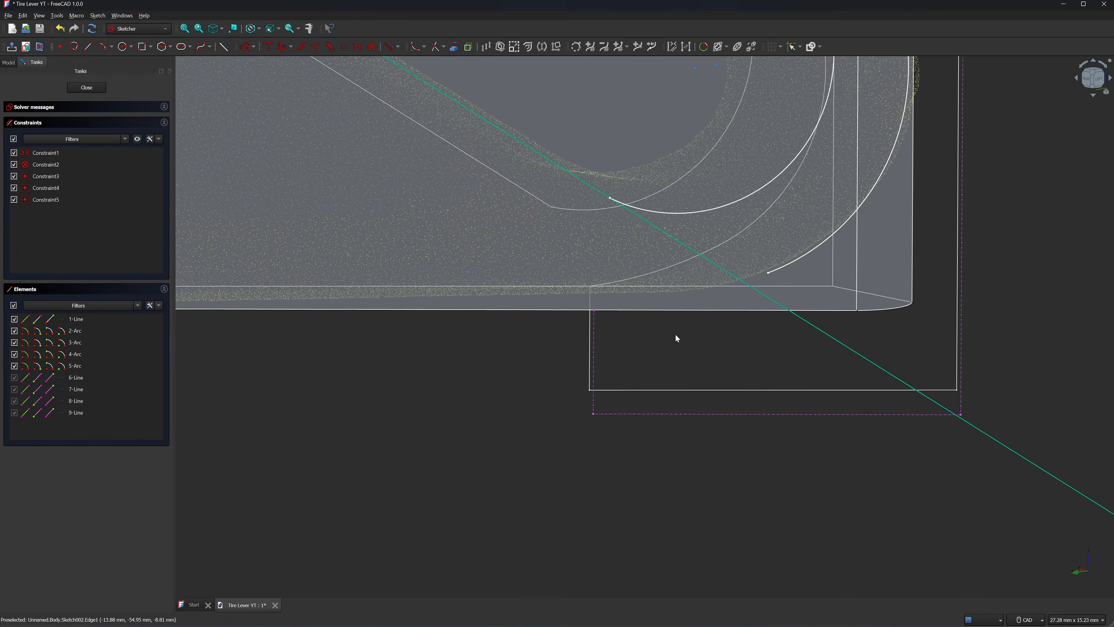
Draw a three-point arc from the outer hook curve's end to the nearby endpoint of the projected short line.
left_click(106, 49)
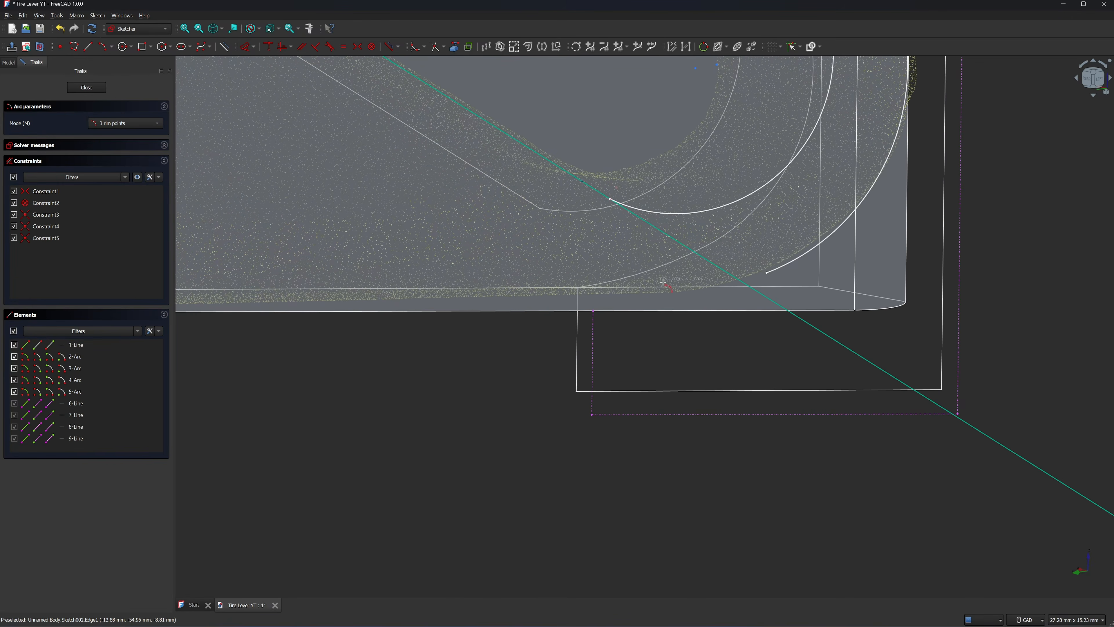
left_click(768, 265)
left_click(596, 311)
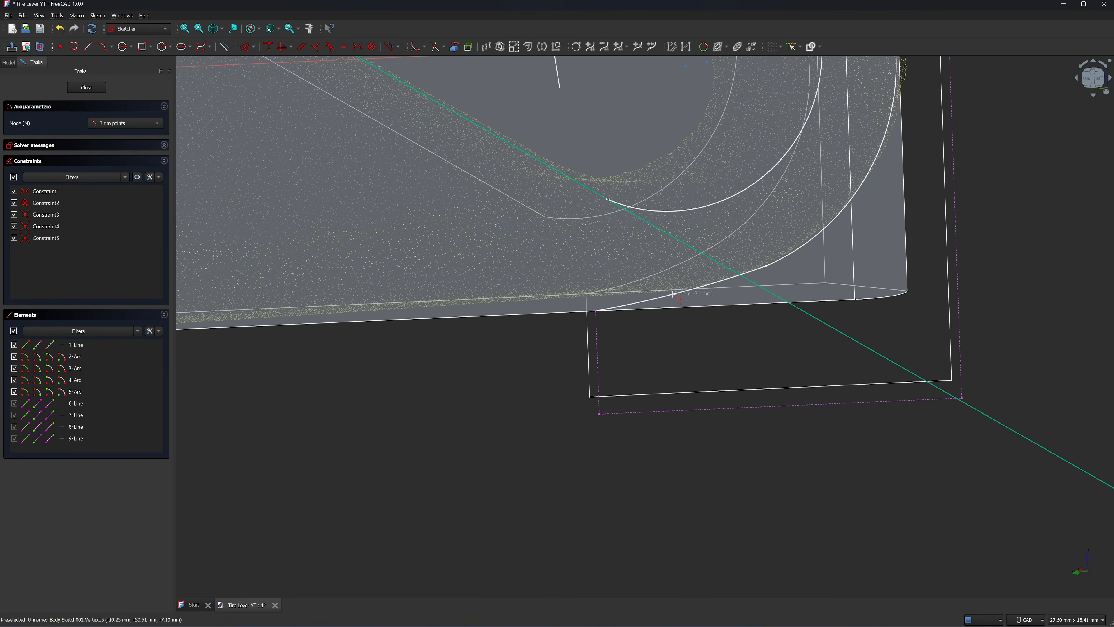
left_click(672, 293)
right_click(677, 332)
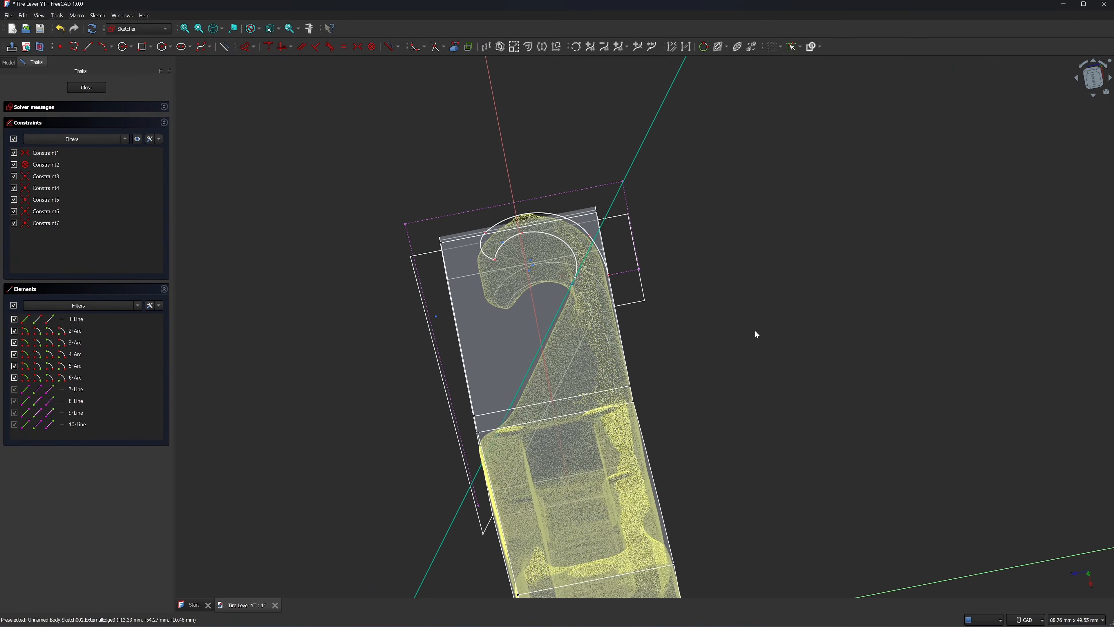
Trim the long slanted line's excess length beyond the projected reference line at the hook's base.
scroll(562, 191, "up", 3)
left_click(436, 47)
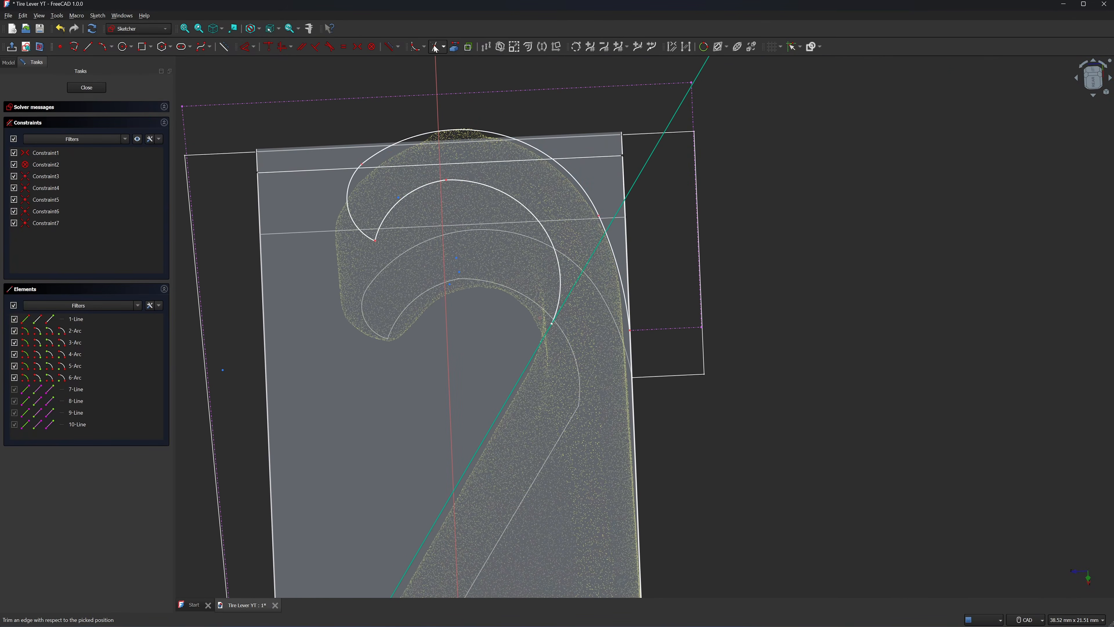
scroll(671, 246, "down", 1)
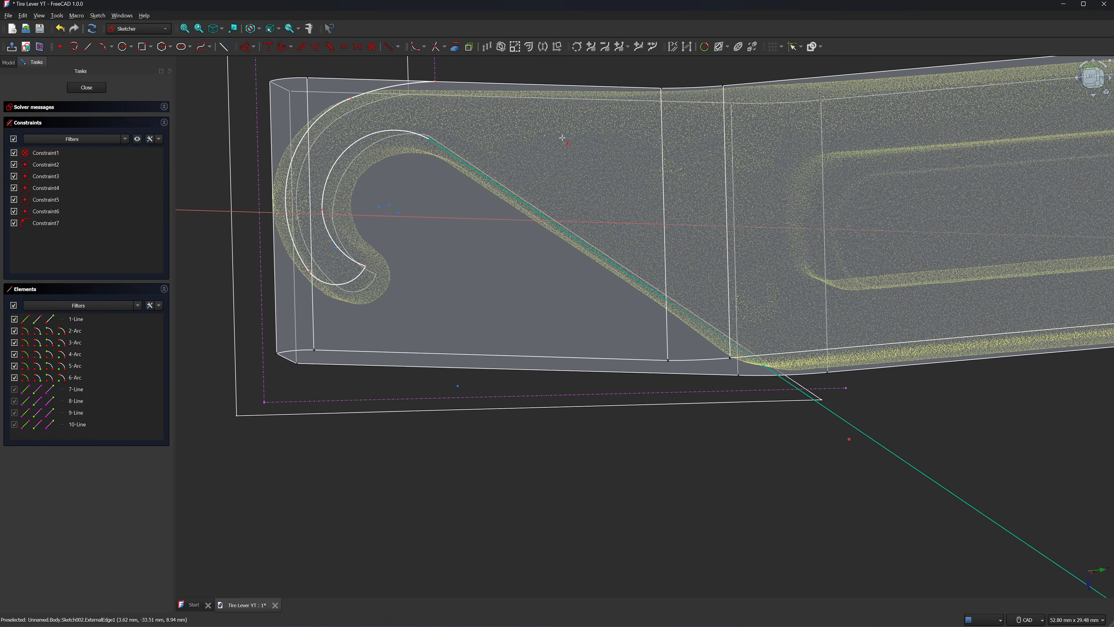
left_click(828, 411)
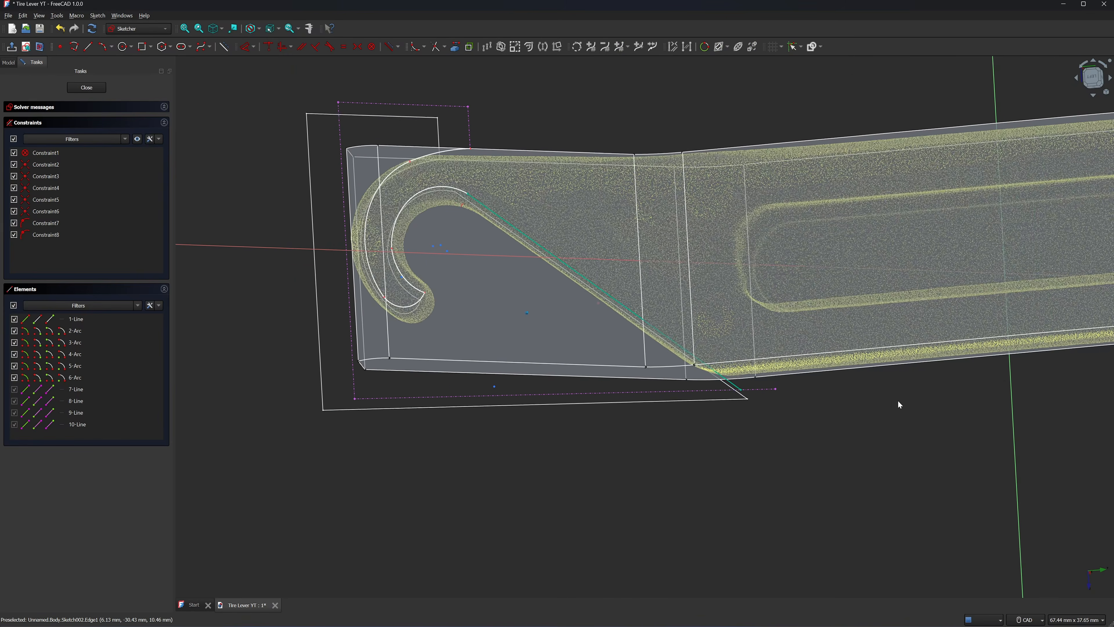
Draw four connected lines along the projected references, from the outer arc's end to the trimmed line's end, closing the hook outline.
scroll(894, 243, "up", 5)
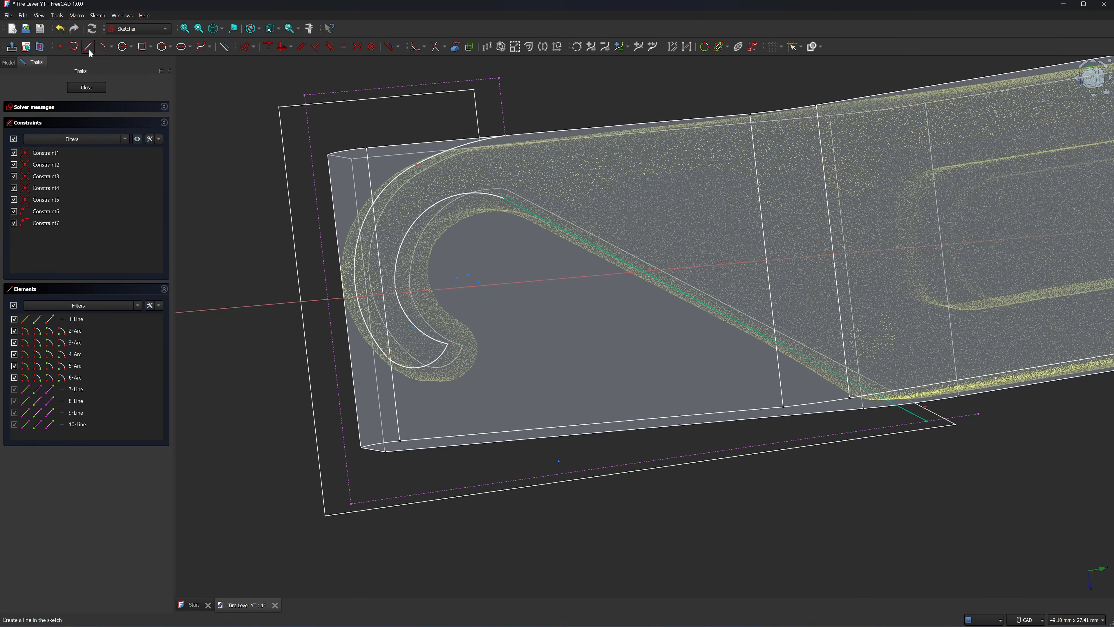
key("g")
key("l")
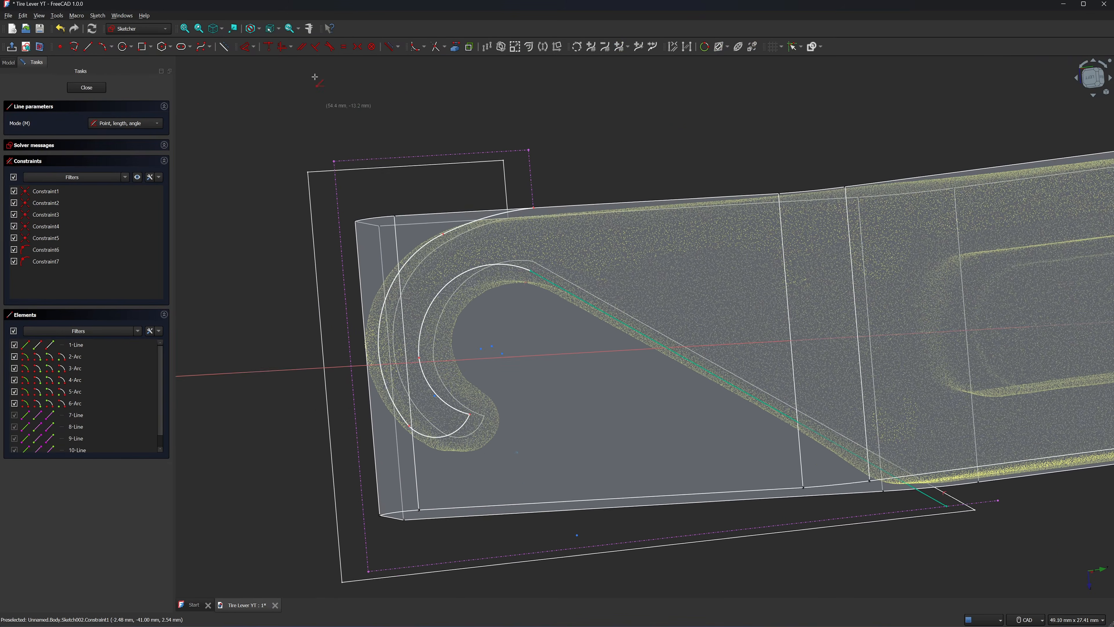
left_click(543, 236)
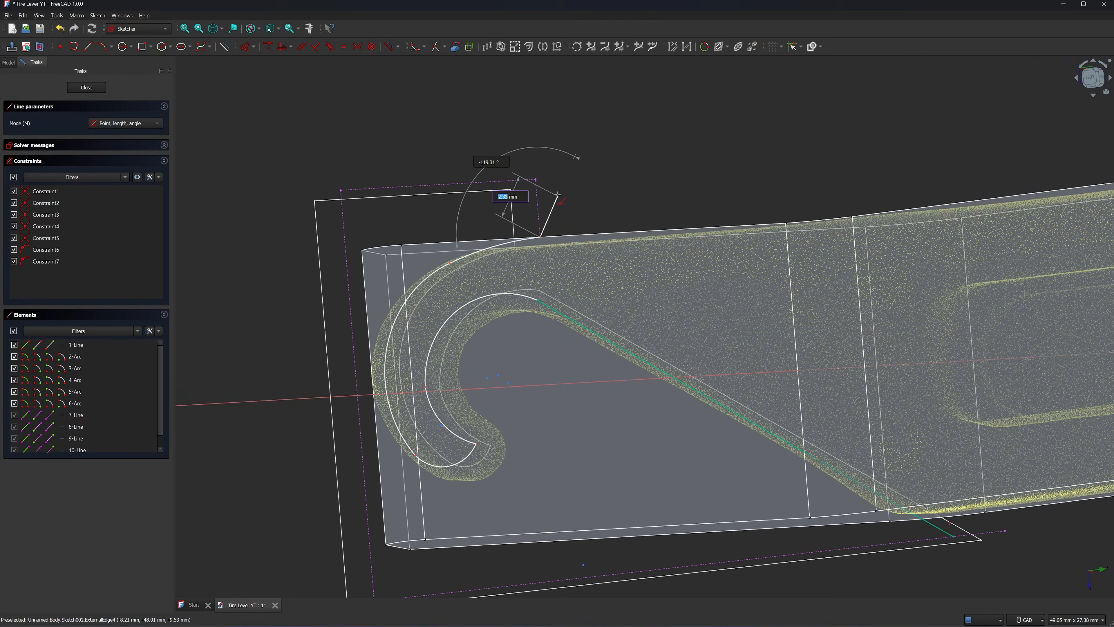
left_click(537, 179)
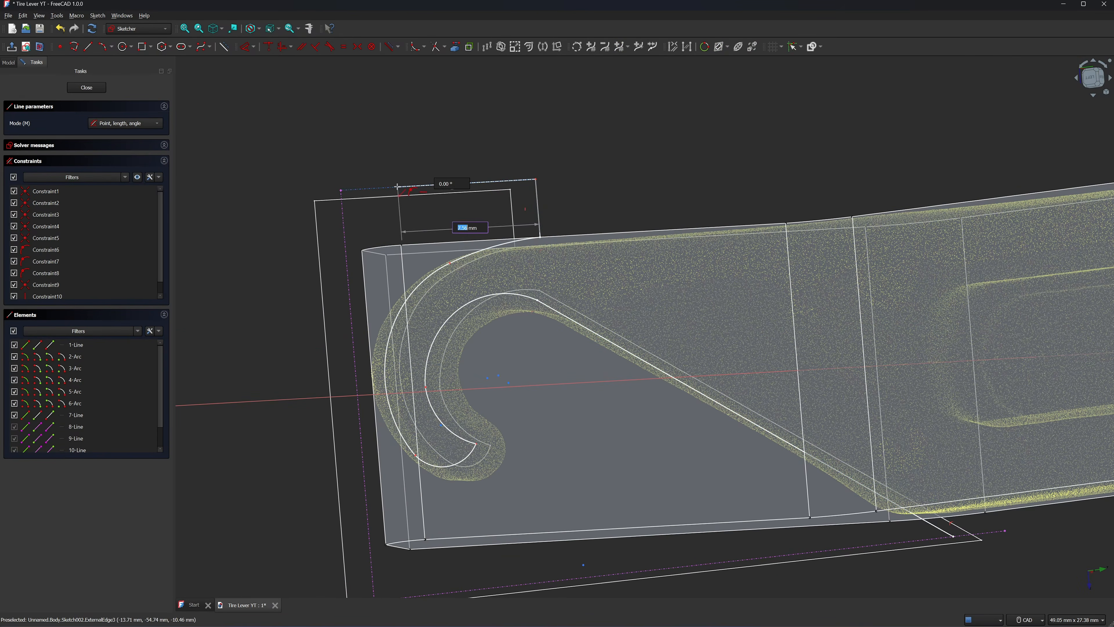
left_click(341, 190)
middle_click_drag(340, 257, 343, 42)
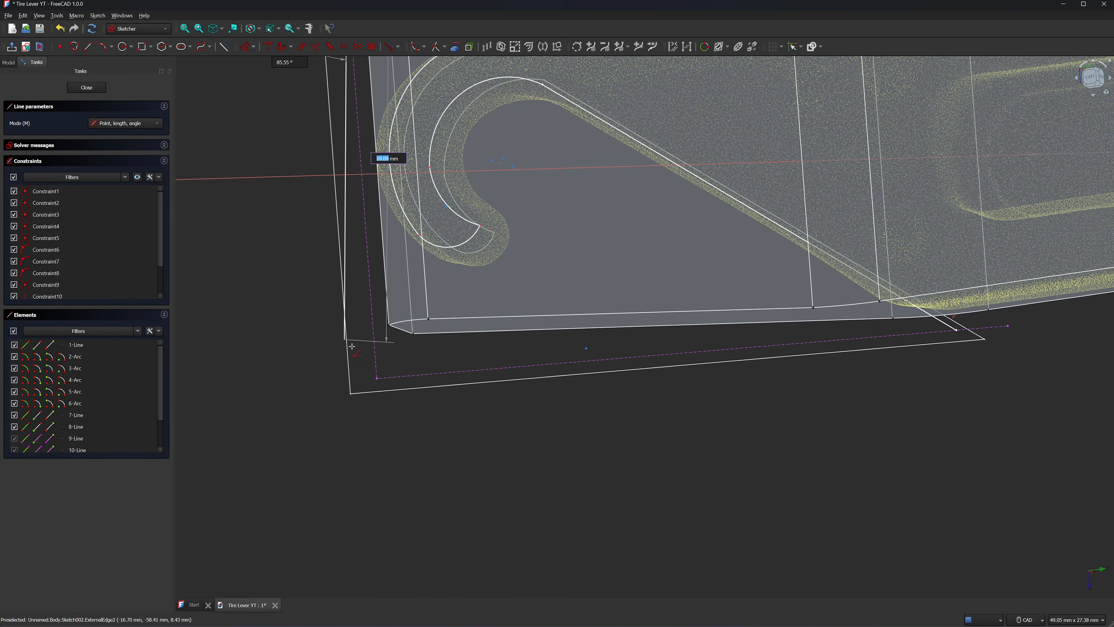
left_click(375, 378)
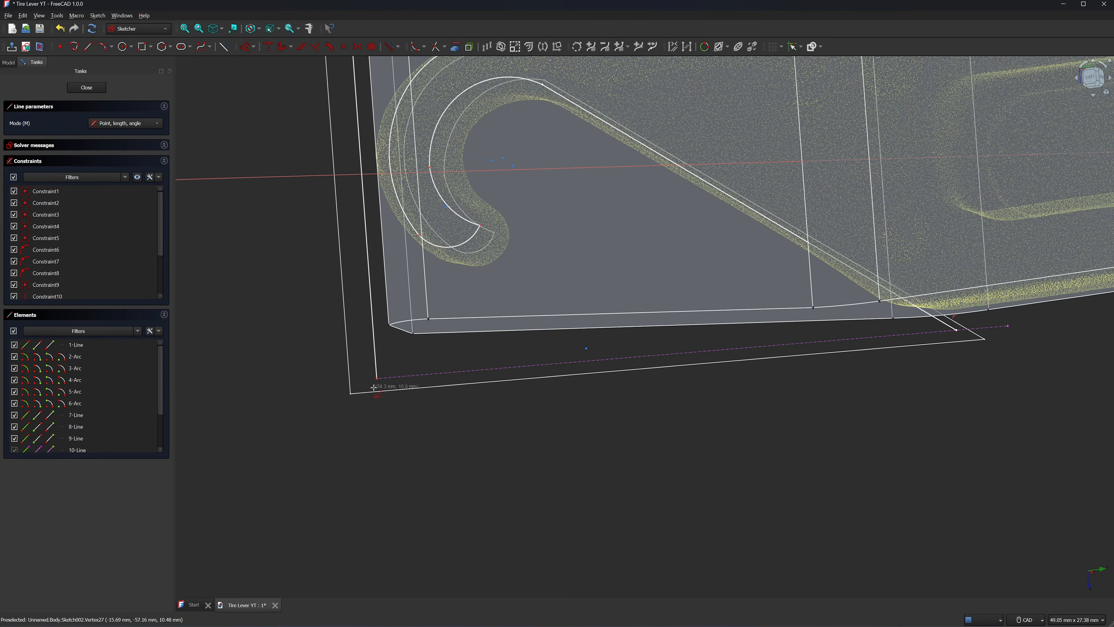
left_click(956, 329)
key("Escape")
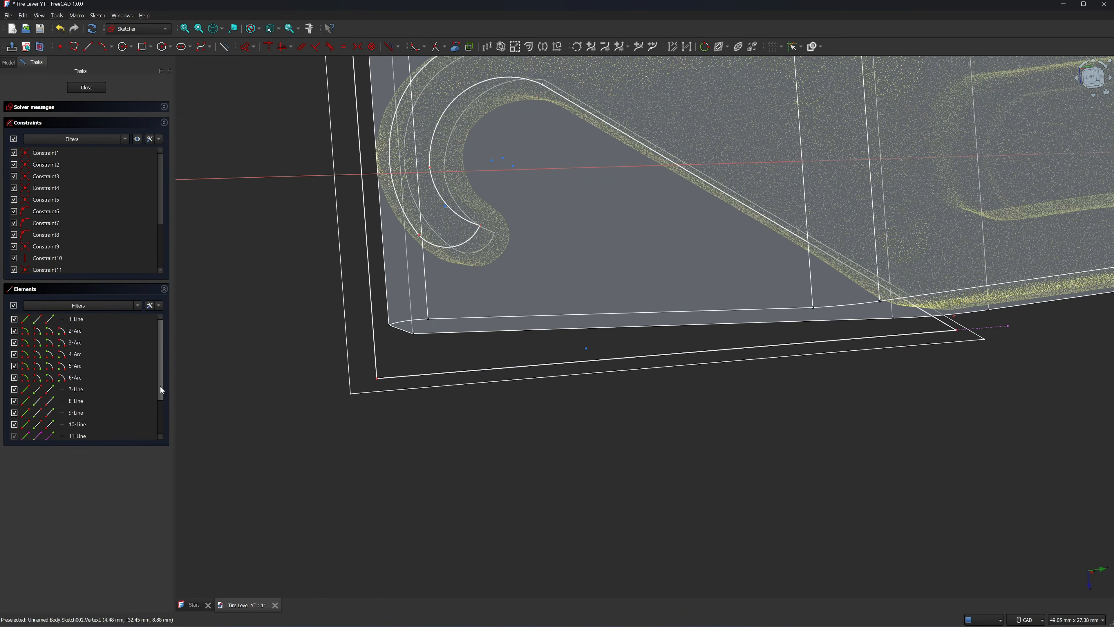
Delete the four projected external lines from the sketch.
left_click_drag(160, 385, 161, 417)
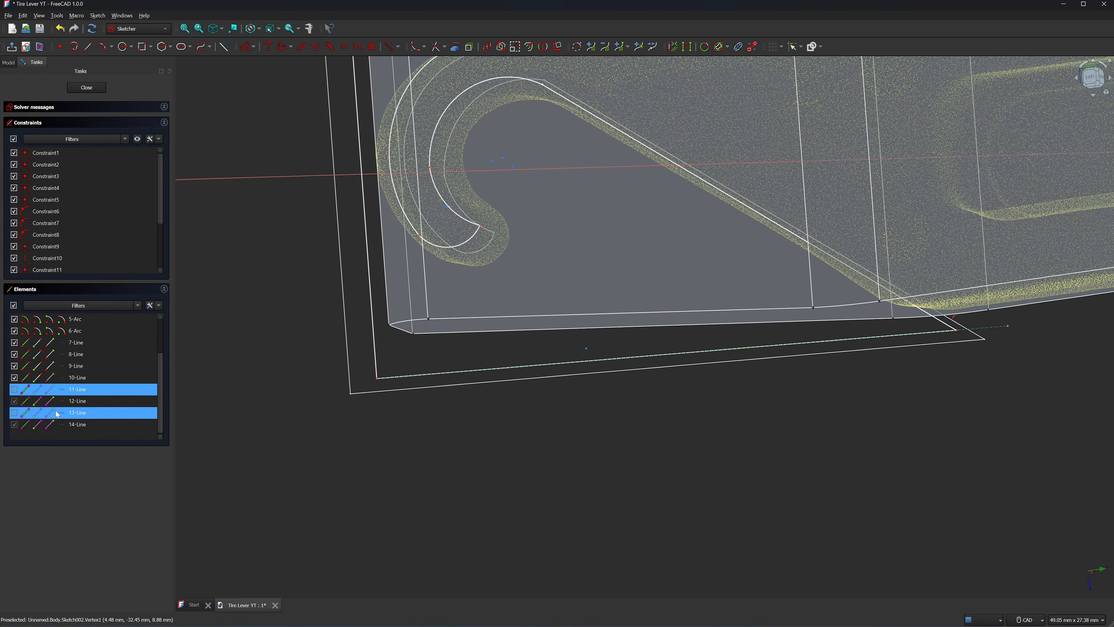
left_click(54, 423, "shift")
right_click(54, 423)
left_click(73, 415)
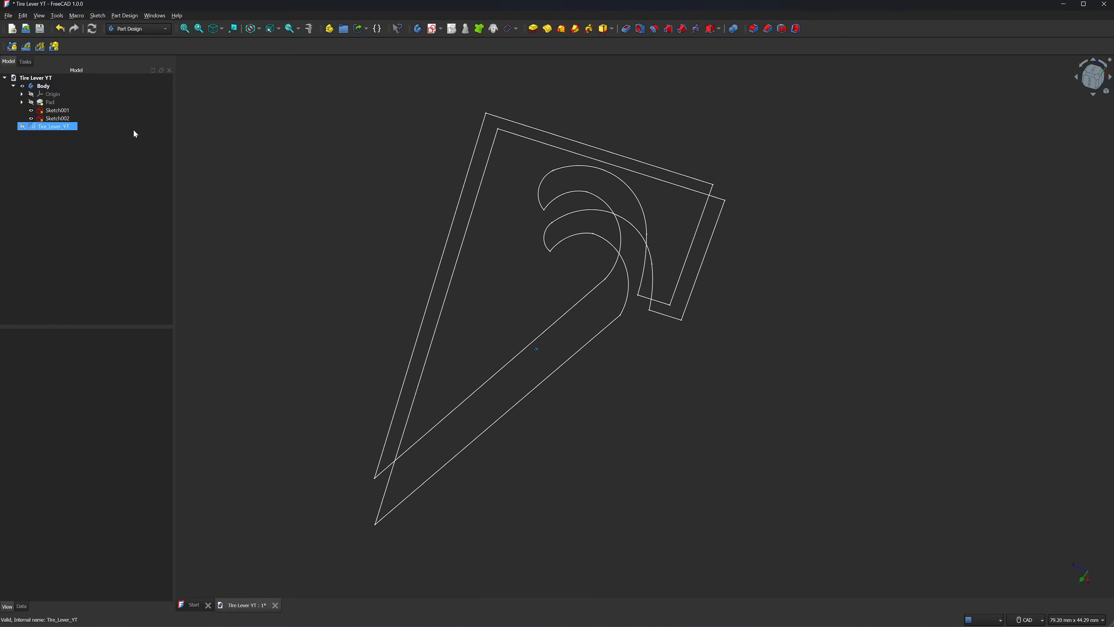
Check the elements of Sketch001, close it, and make the pad visible again.
double_click(63, 110)
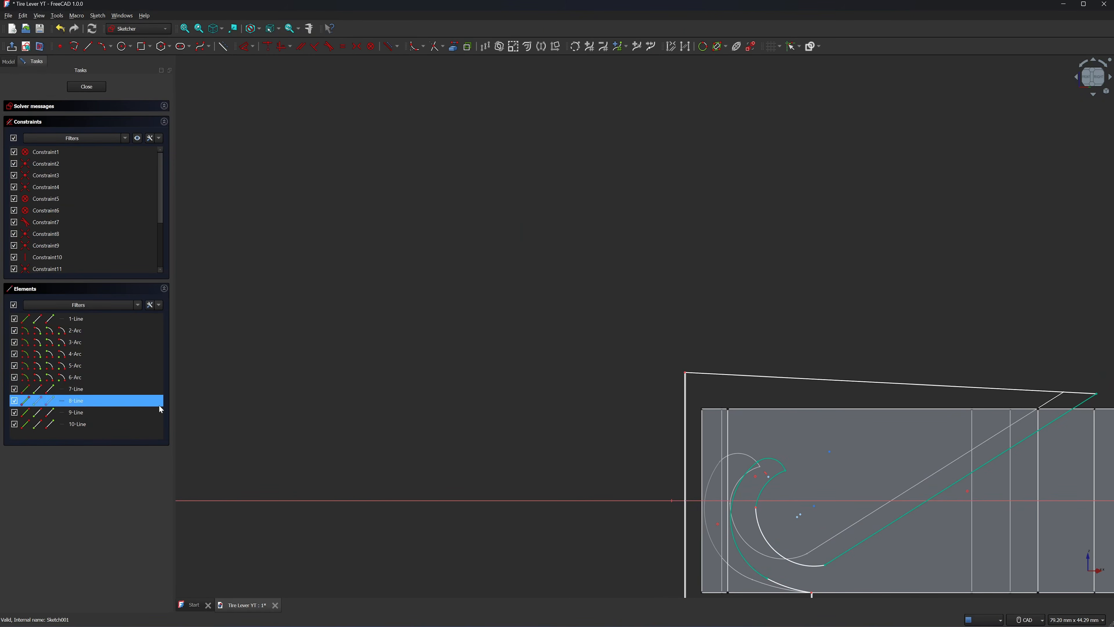
left_click(86, 86)
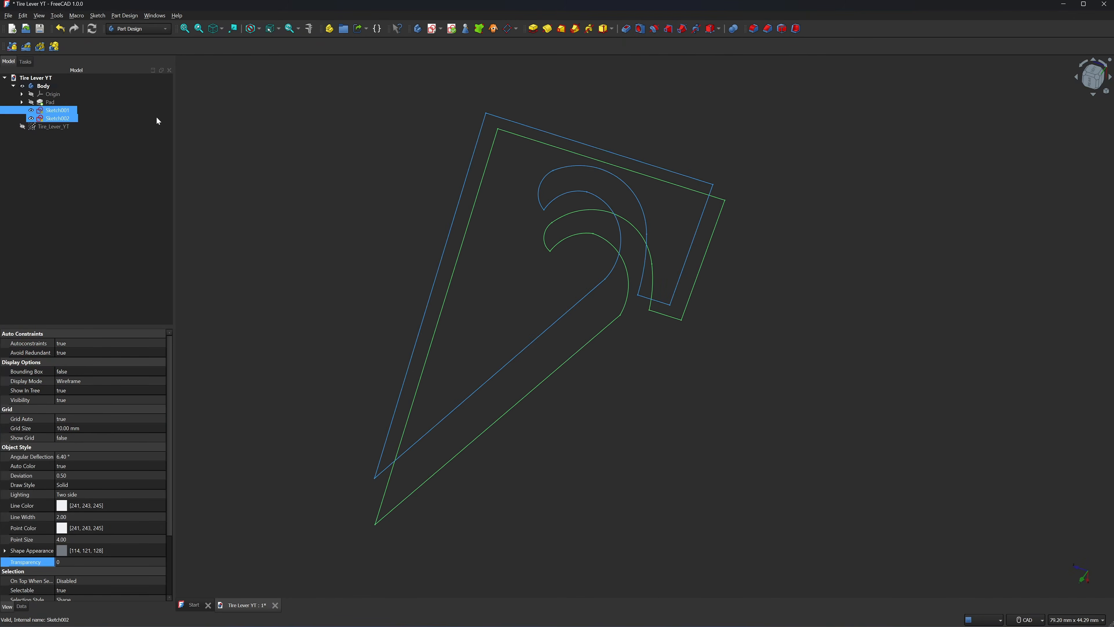
left_click(77, 127)
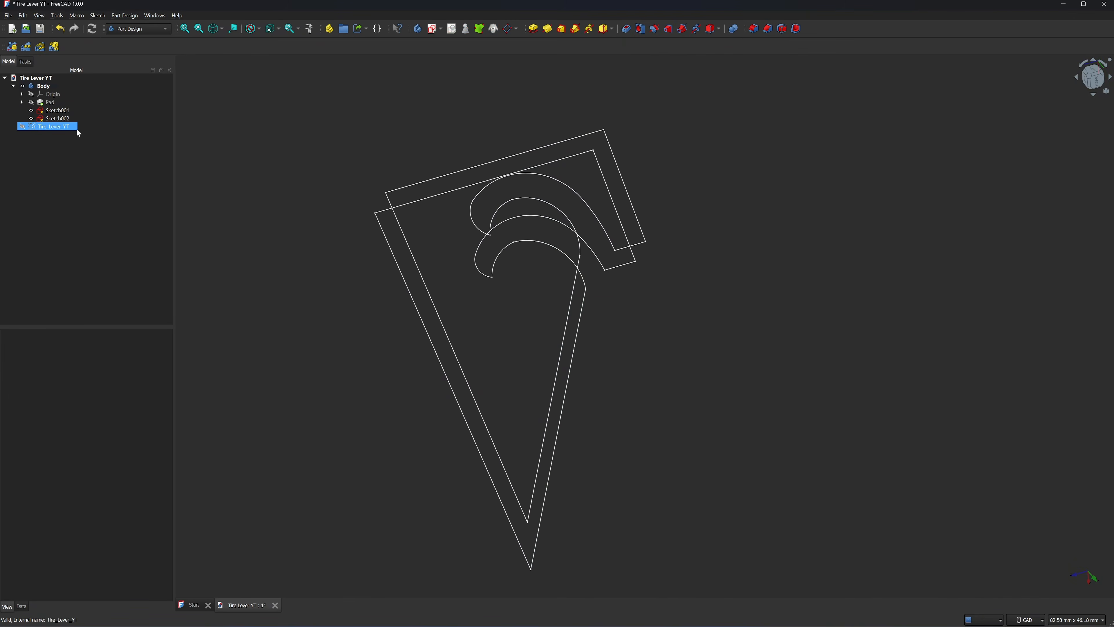
left_click(47, 102)
key("space")
left_click(330, 111)
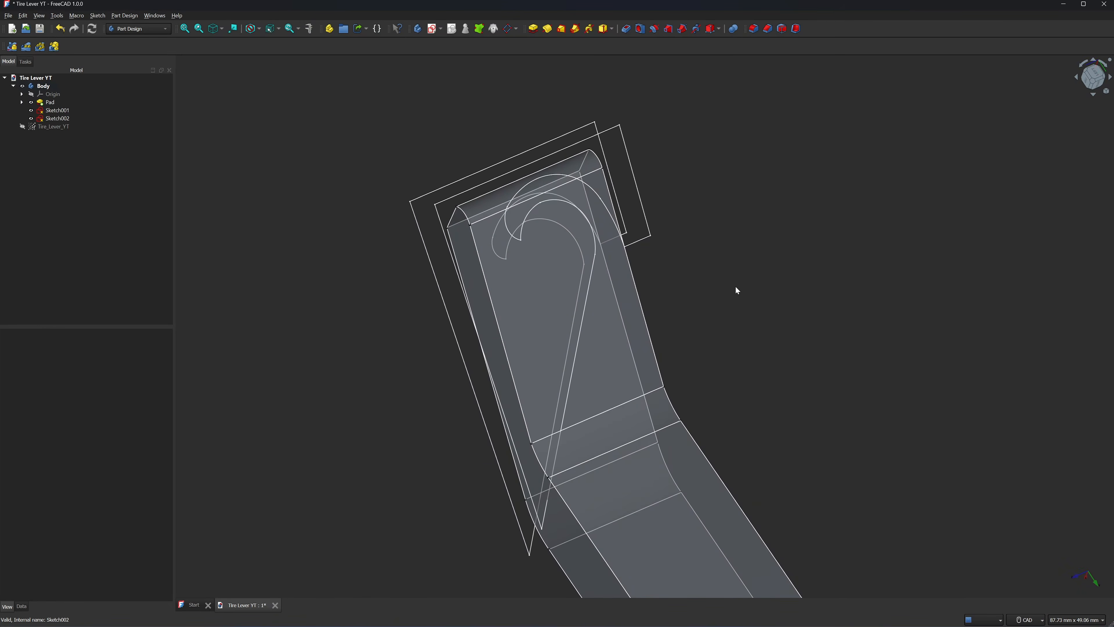
Cut the pad to the hook shape with a Subtractive Loft between Sketch001 and Sketch002.
left_click(59, 111)
left_click(61, 118, "ctrl")
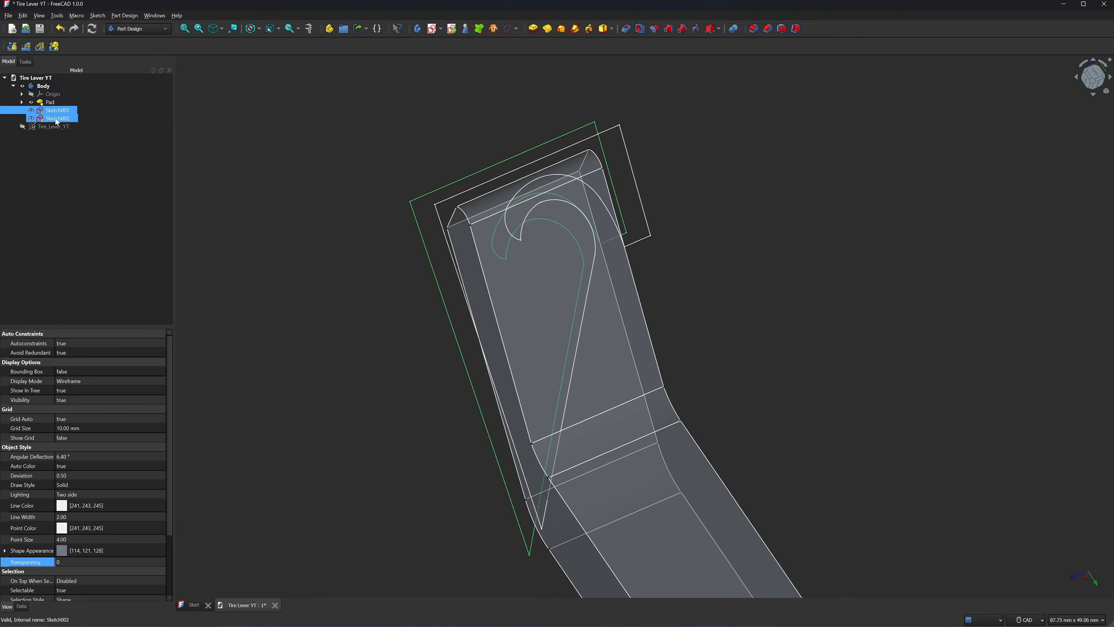
left_click(668, 29)
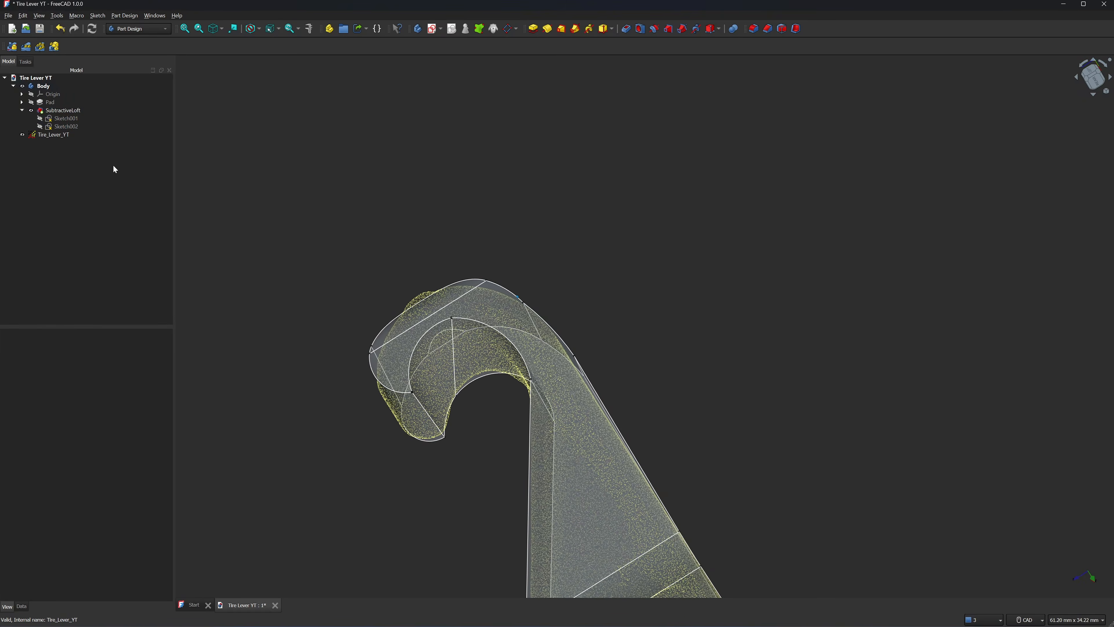
Sketch a closed line outline around the leftover corner on the hook's flat face, using the projected slanted cut edge as reference.
middle_click_drag(278, 129, 915, 311)
middle_click_drag(890, 311, 685, 498)
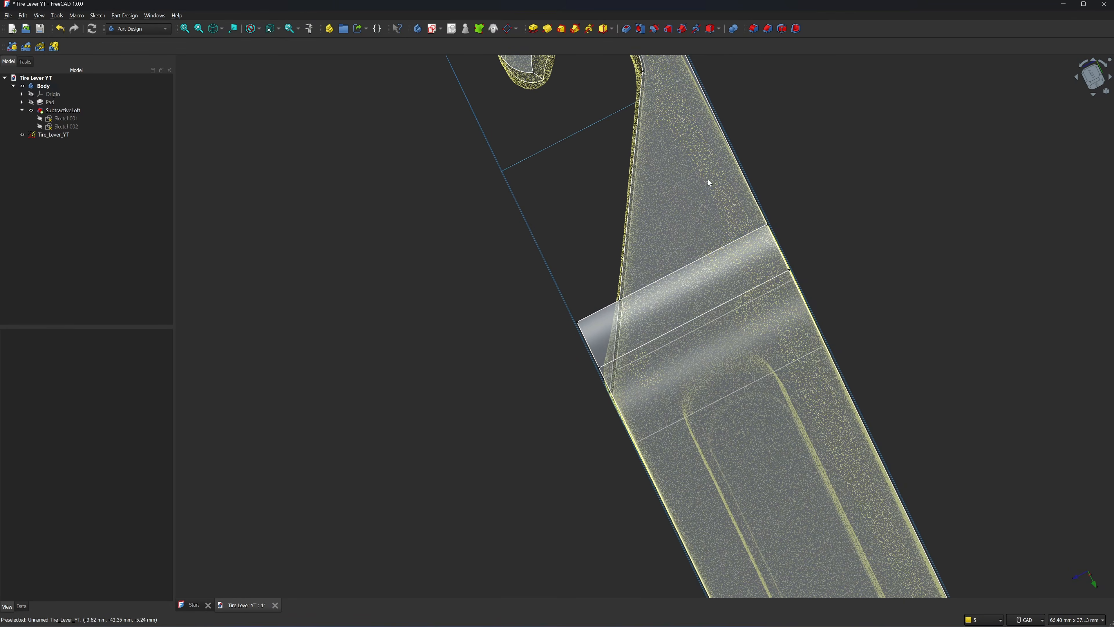
left_click(664, 209)
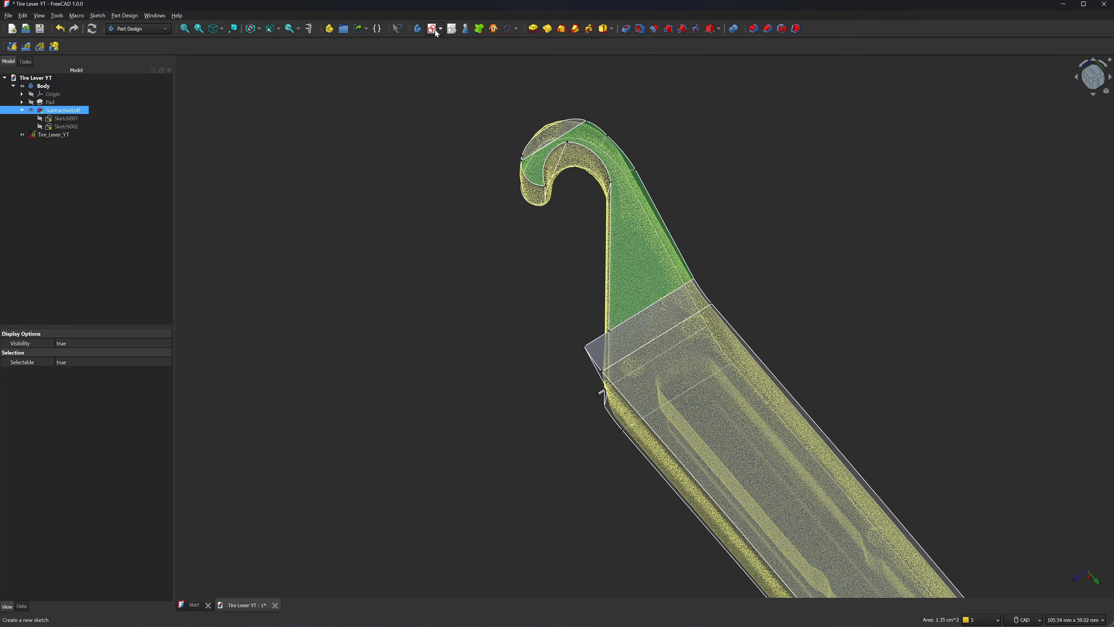
left_click(434, 29)
right_click(674, 229)
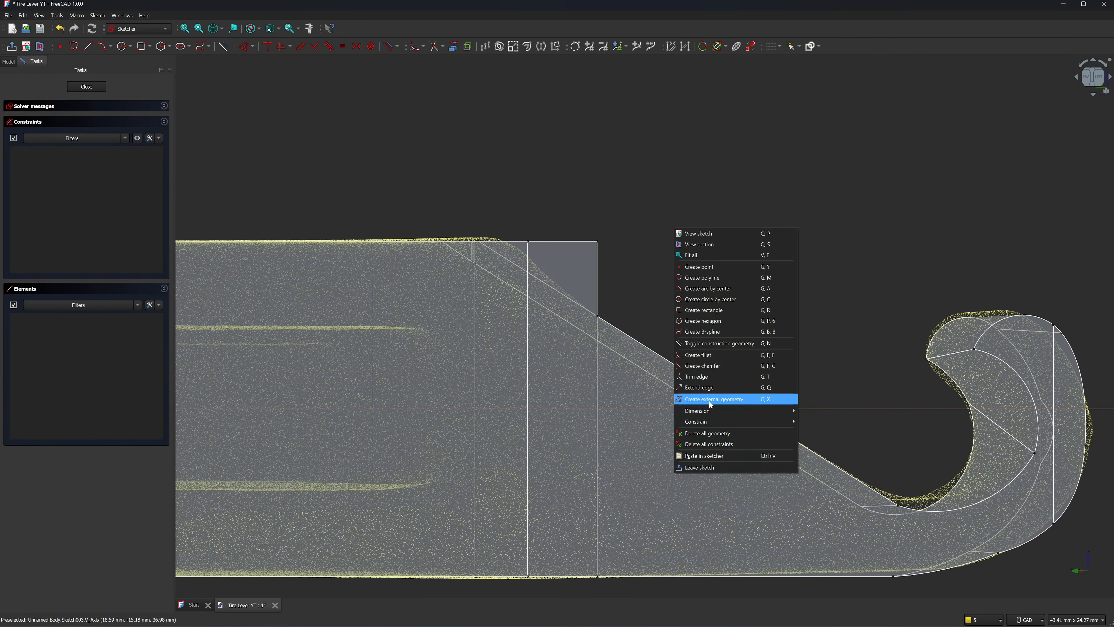
left_click(708, 401)
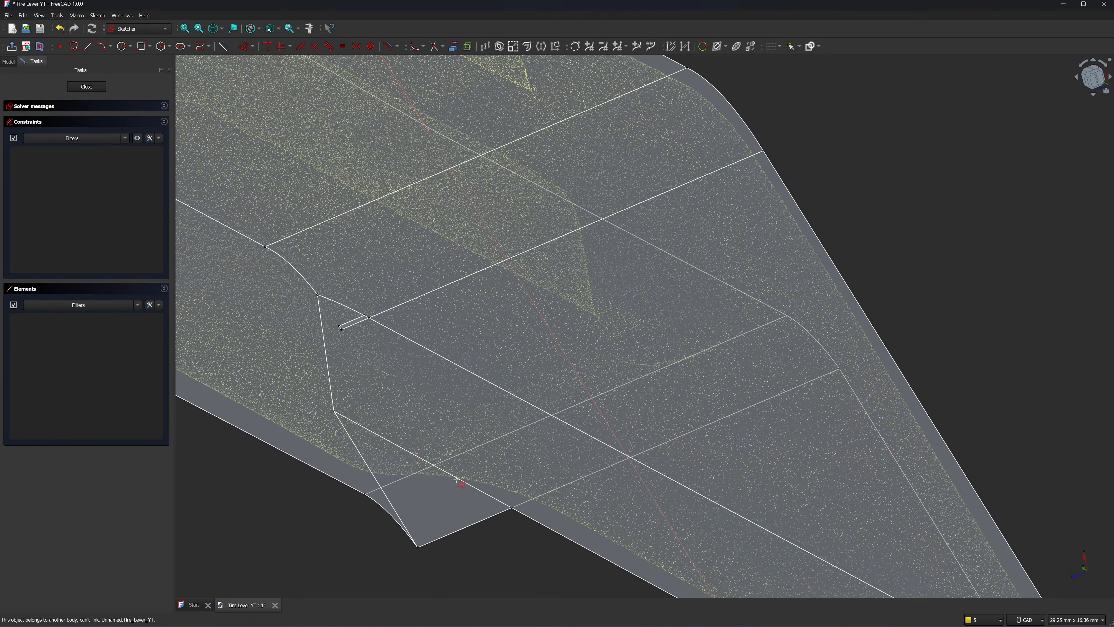
scroll(488, 506, "up", 3)
left_click(497, 489)
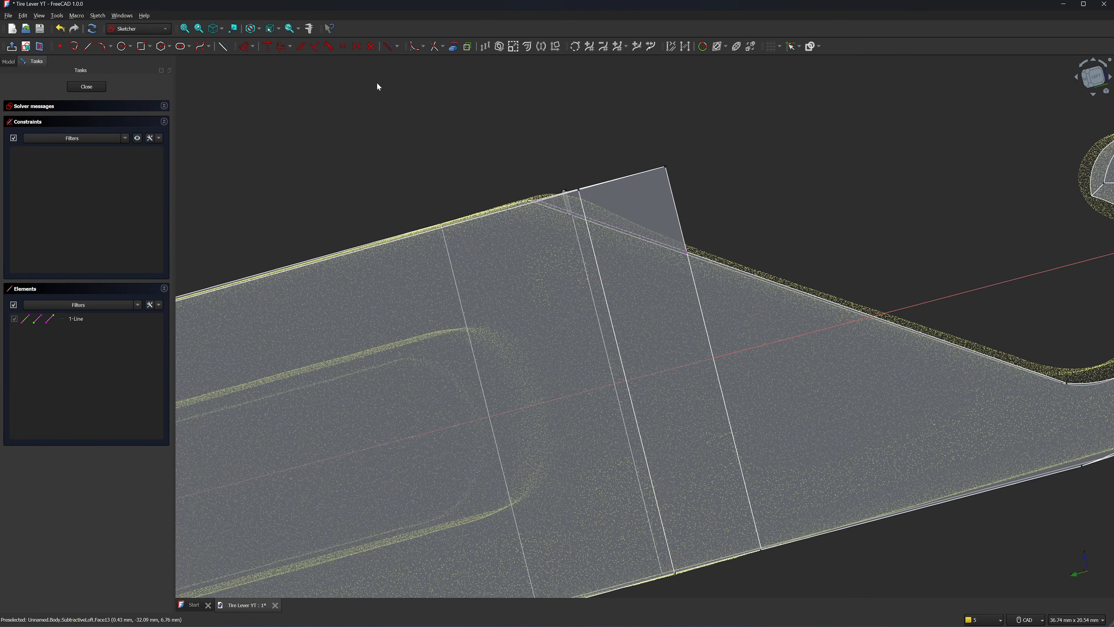
left_click(92, 48)
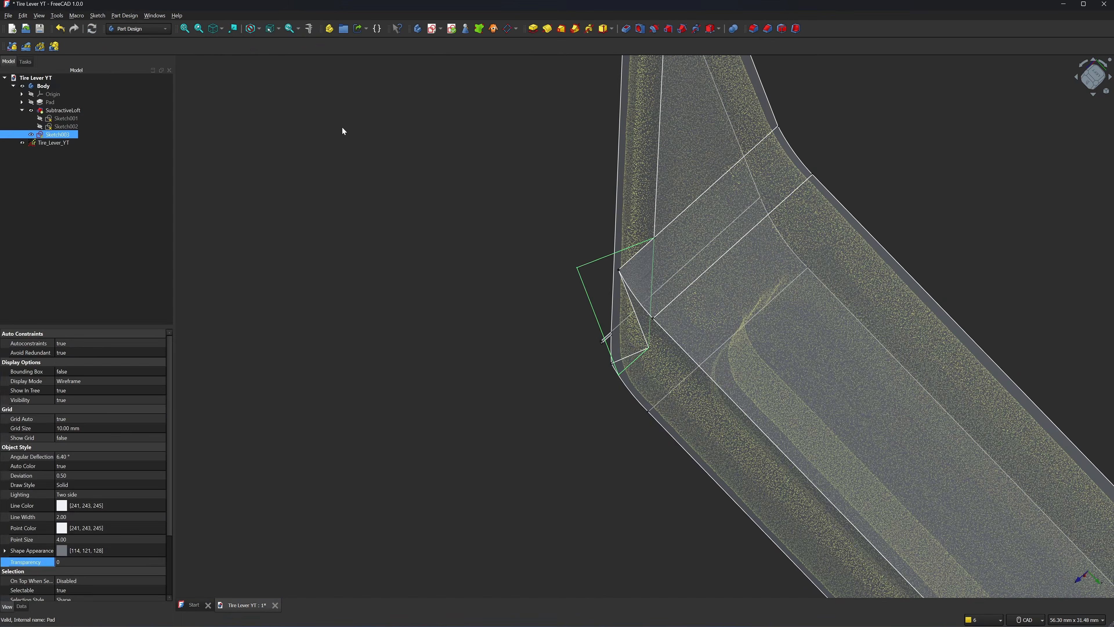
Remove the outlined leftover corner with a reversed Pocket of 5 mm length.
left_click(625, 30)
left_click(14, 161)
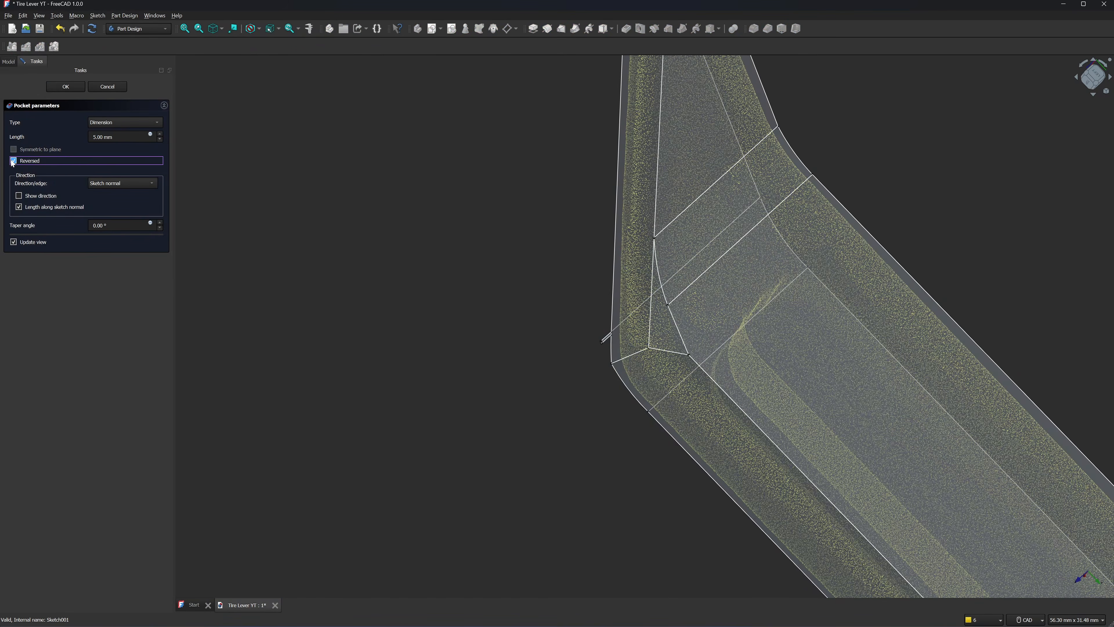
left_click(80, 88)
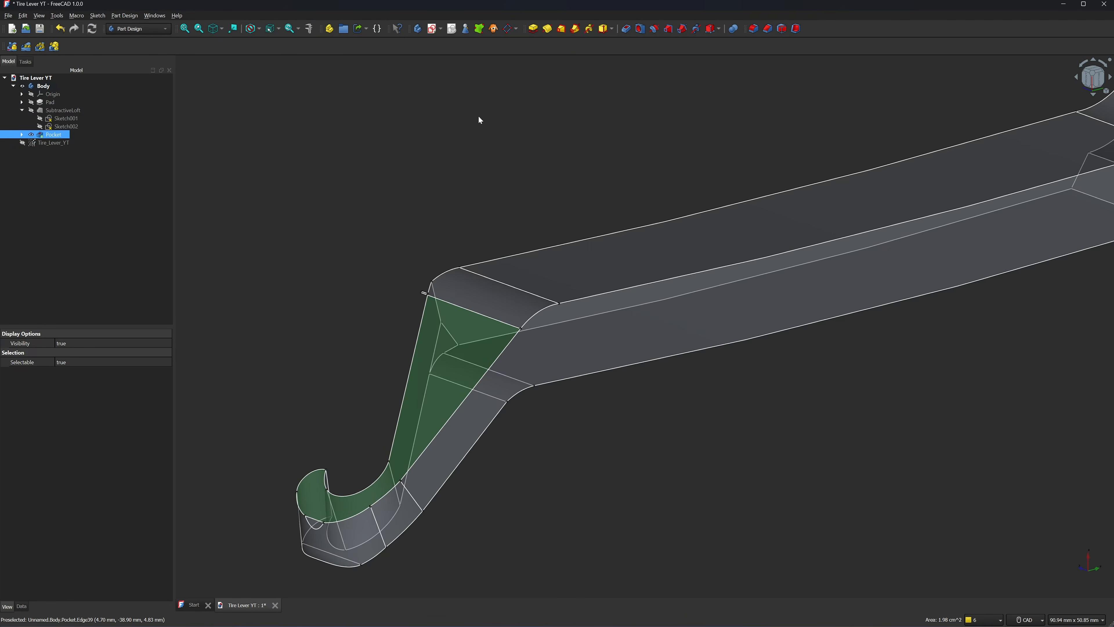
Sketch a four-line outline around the small leftover sliver on the hook's flat face, starting from its projected base edge.
left_click(434, 29)
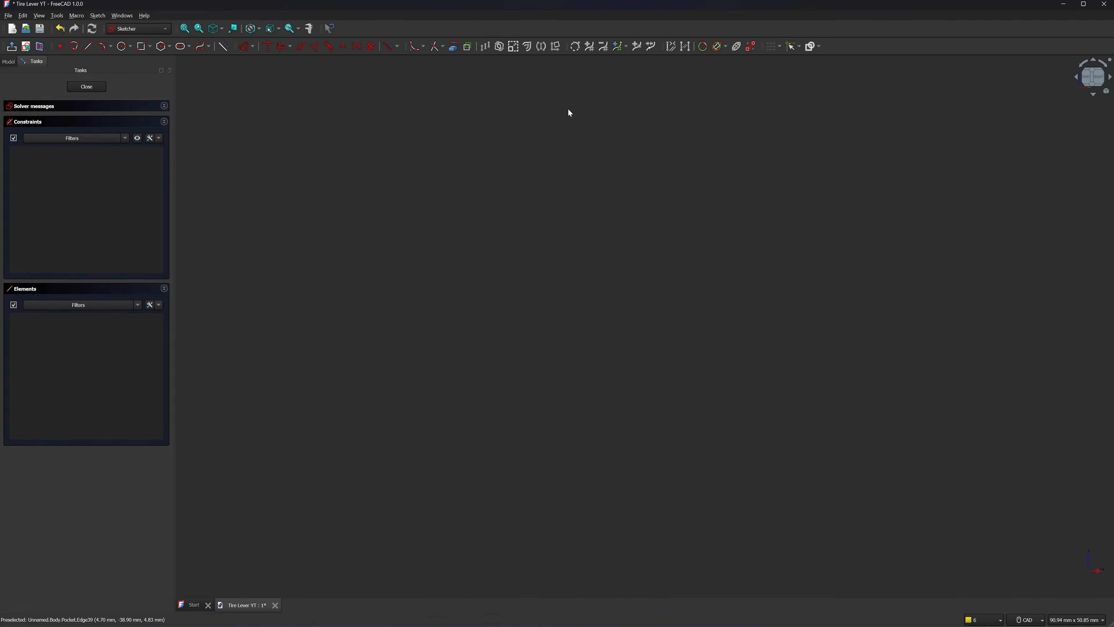
right_click(491, 132)
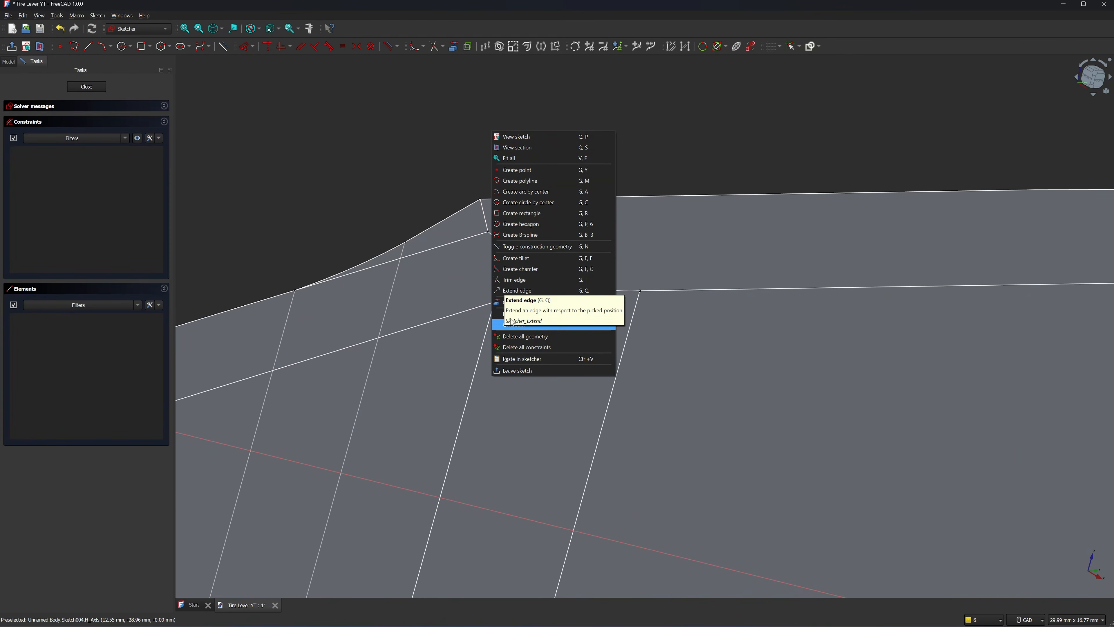
left_click(509, 299)
scroll(509, 301, "up", 4)
left_click(474, 358)
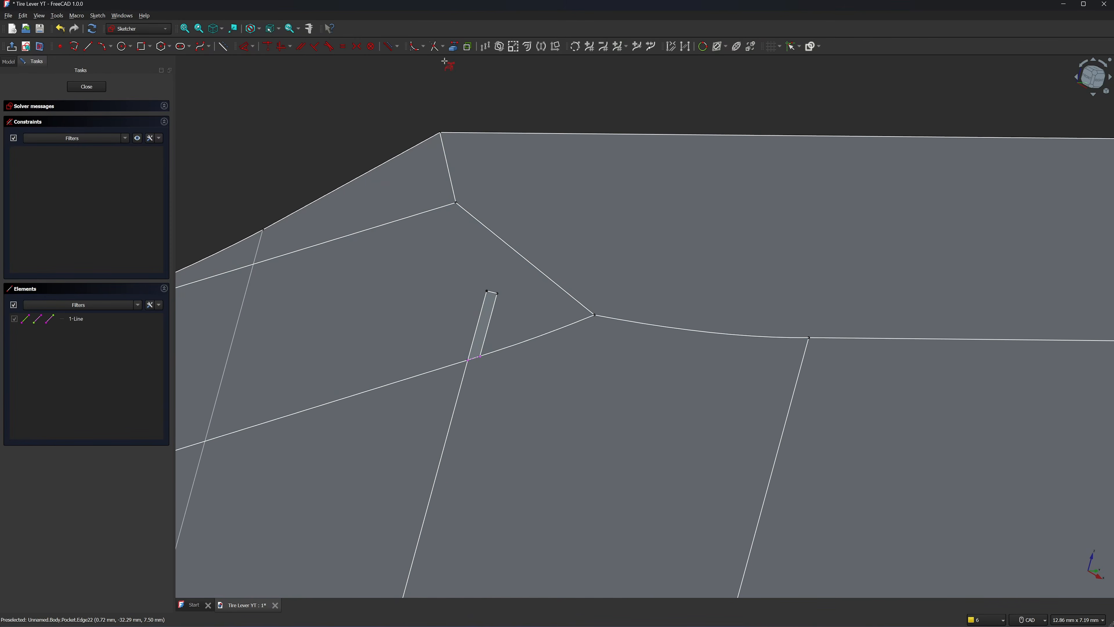
left_click(88, 48)
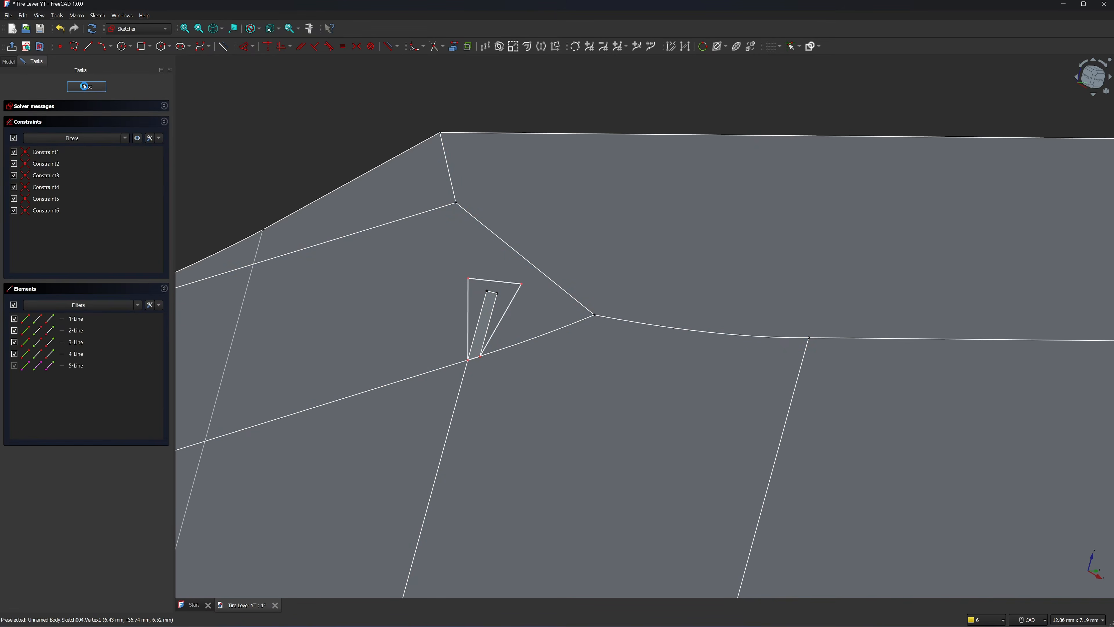
left_click(86, 87)
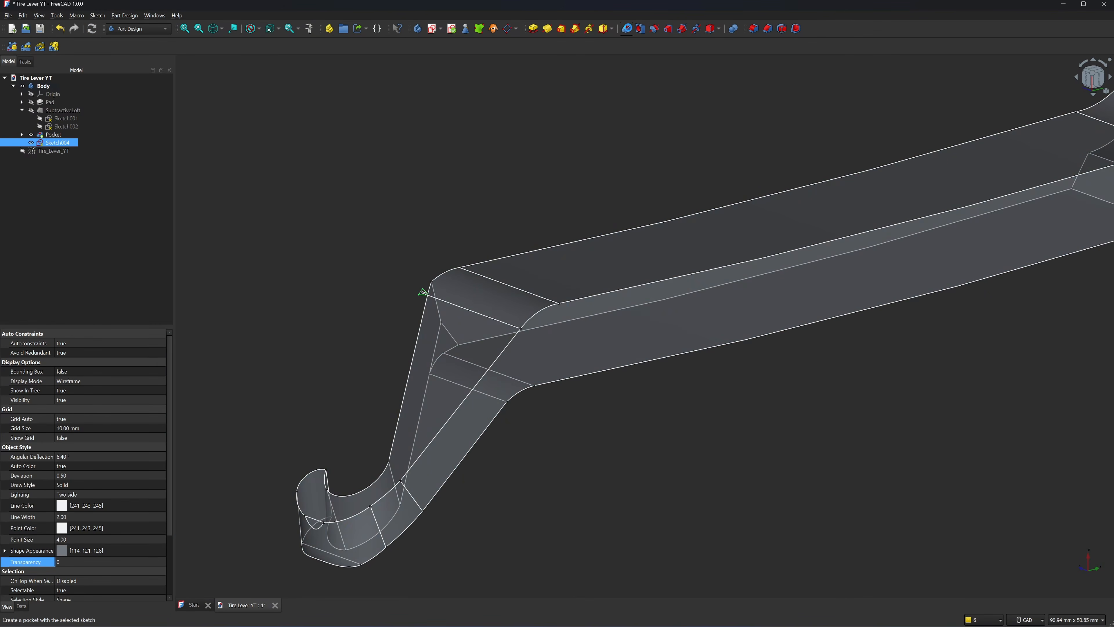
Cut away the small sliver with a reversed Pocket of 5 mm length.
left_click(626, 28)
left_click(14, 161)
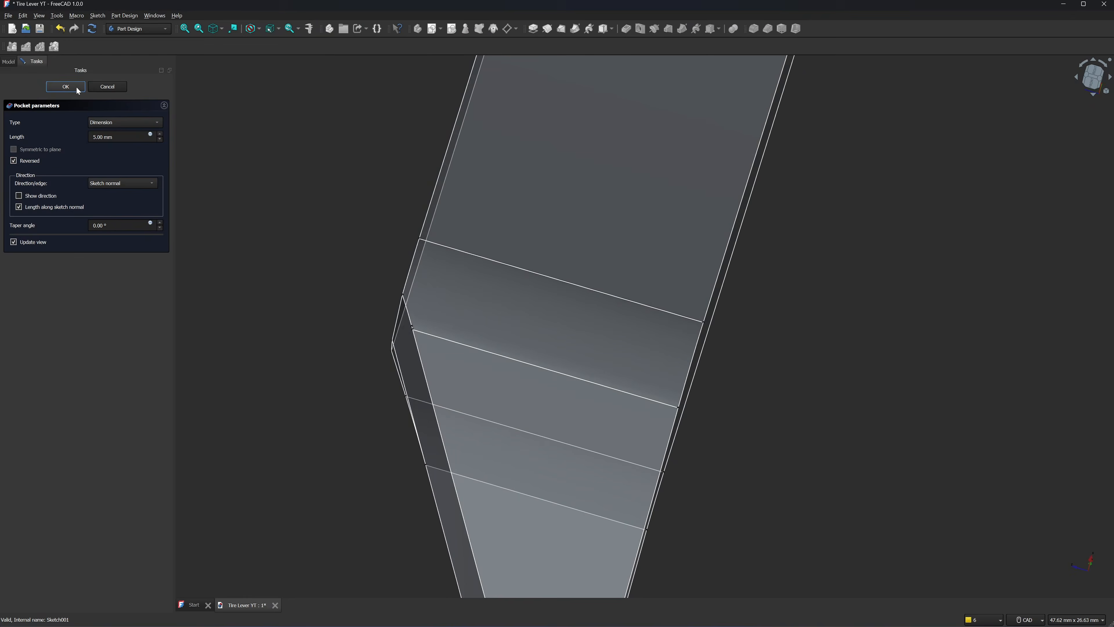
left_click(76, 86)
Examine the whole lever and compare the end opposite the hook with the scanned point cloud.
scroll(575, 275, "down", 6)
middle_click_drag(575, 276, 847, 323)
scroll(666, 252, "down", 1)
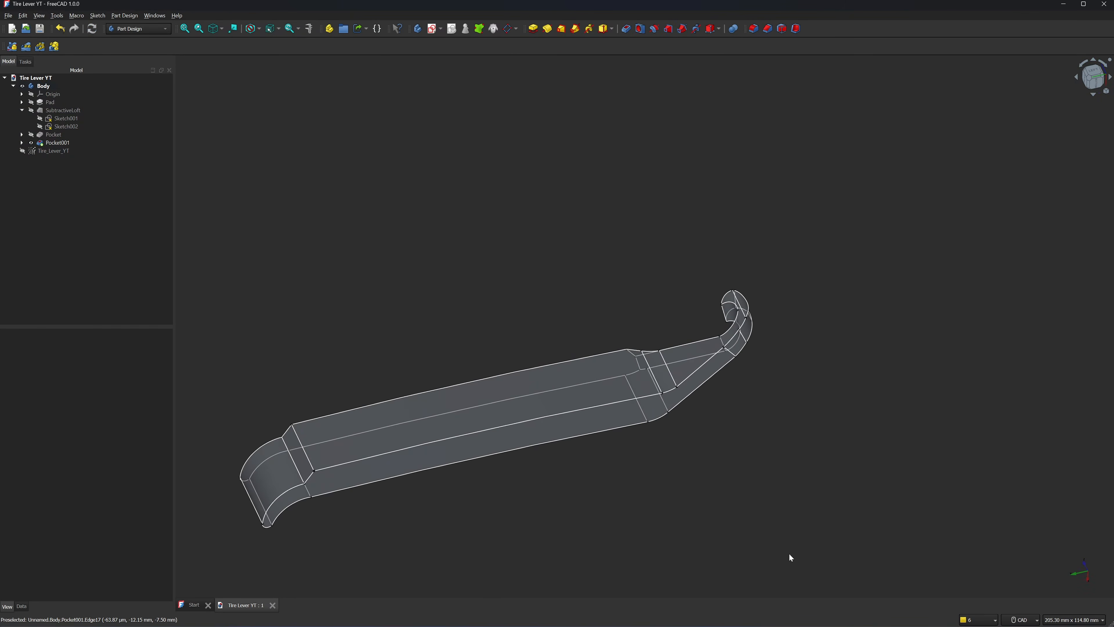
middle_click_drag(867, 333, 622, 243)
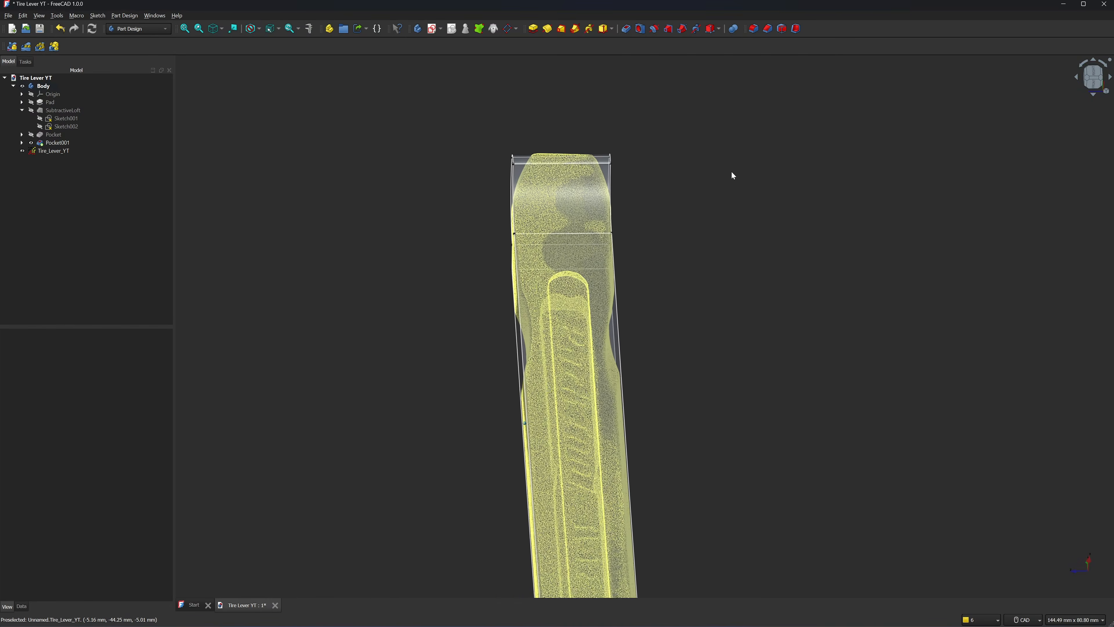
scroll(719, 167, "up", 2)
middle_click_drag(638, 322, 570, 176)
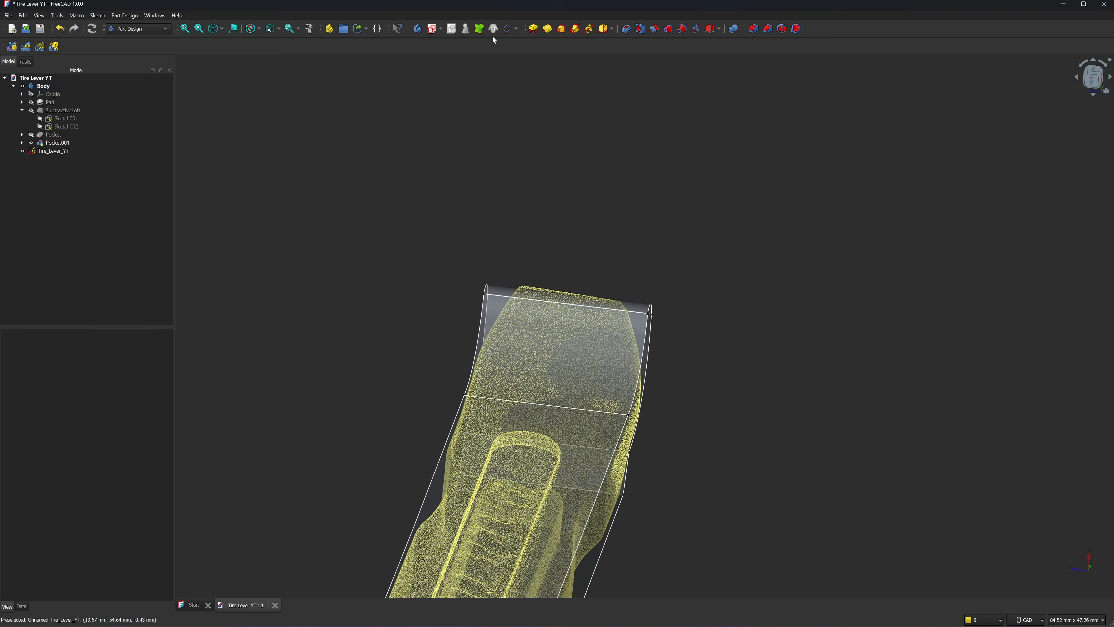
Create a datum plane through three corner vertices of the curved face at the end opposite the hook.
left_click(510, 31)
scroll(437, 425, "up", 5)
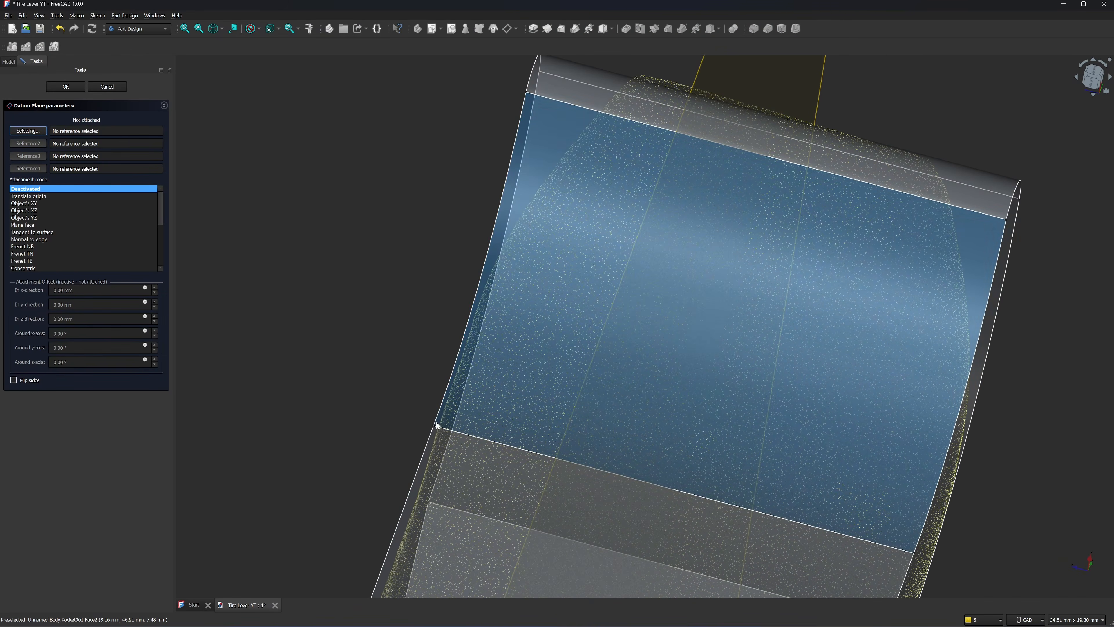
left_click(436, 425)
left_click(526, 93)
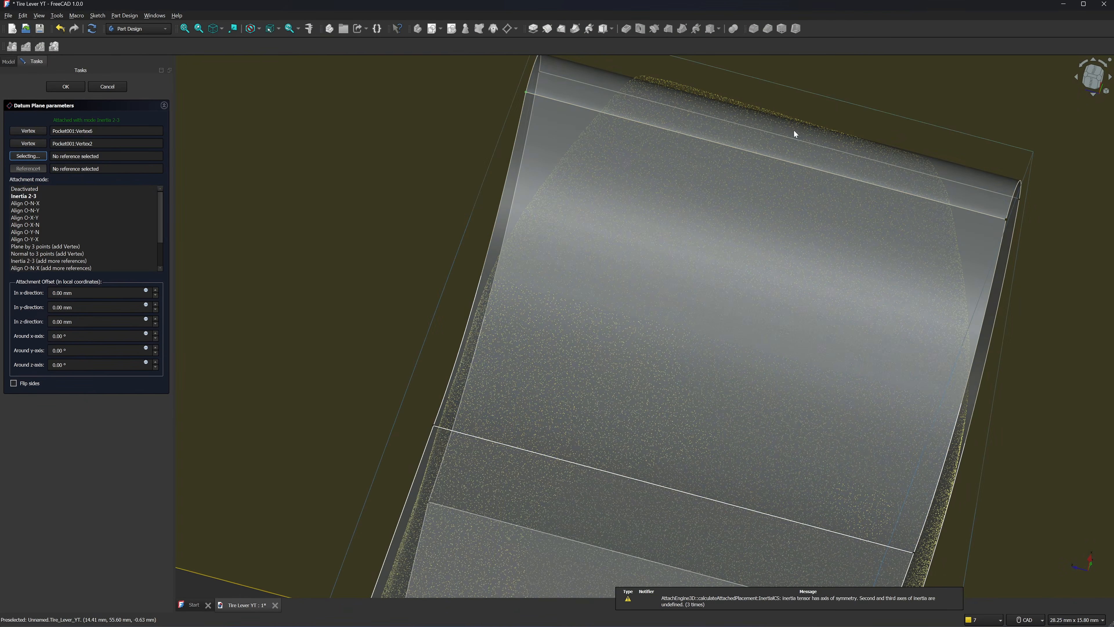
left_click(1006, 219)
scroll(1018, 155, "down", 9)
middle_click_drag(1018, 155, 860, 196)
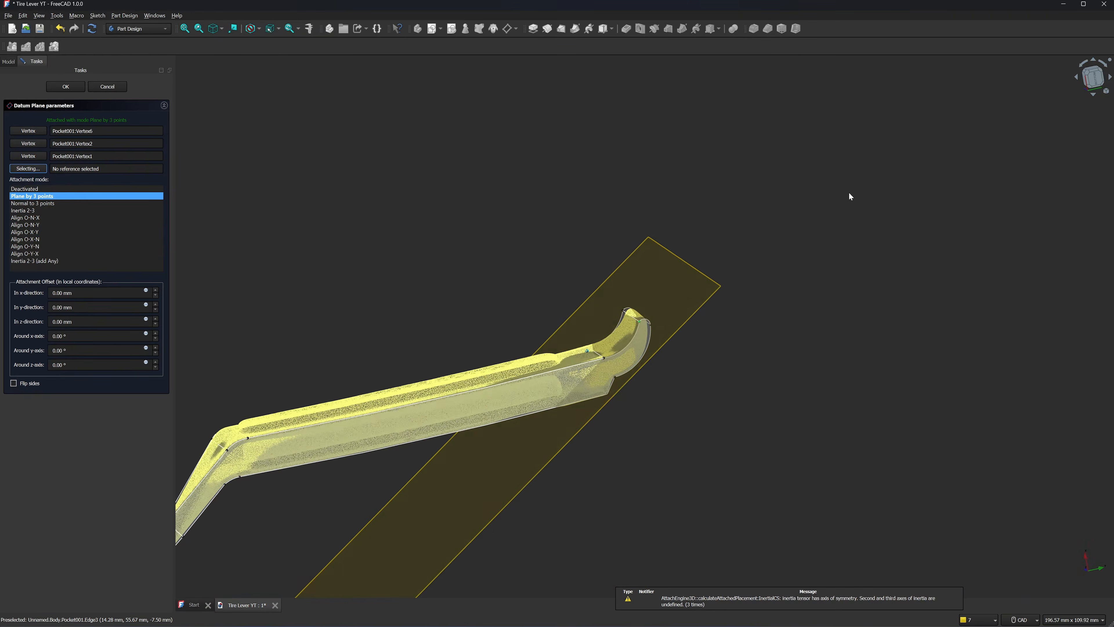
scroll(668, 88, "up", 3)
middle_click_drag(849, 192, 542, 109)
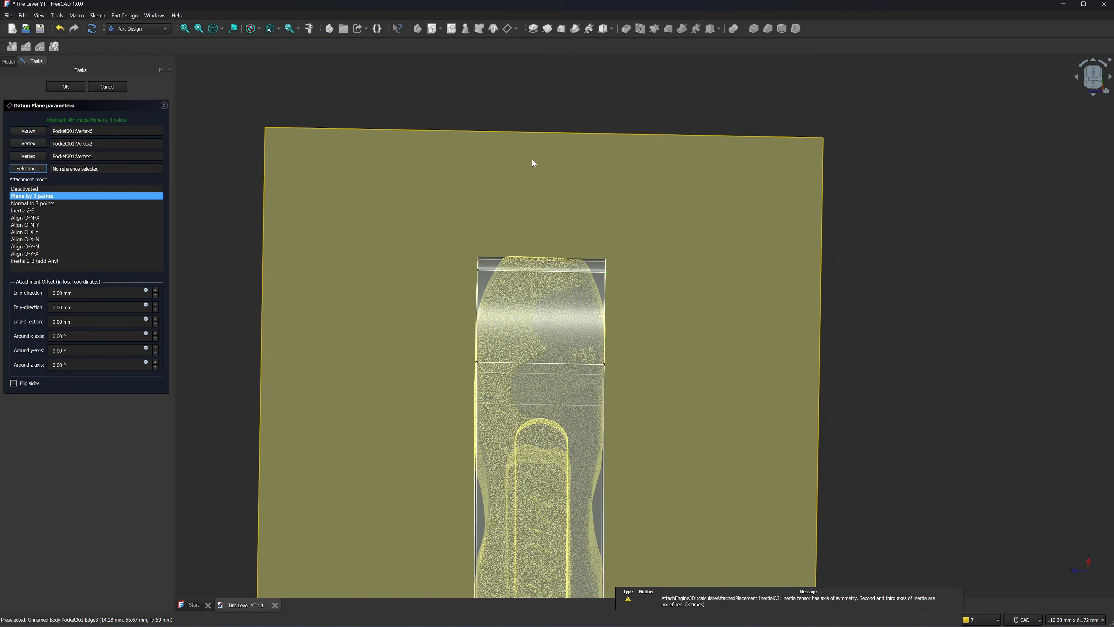
left_click(65, 86)
Sketch a closed profile on the datum plane: a three-point arc following the scan's rounded corner, closed by three lines outside the body.
left_click(84, 151)
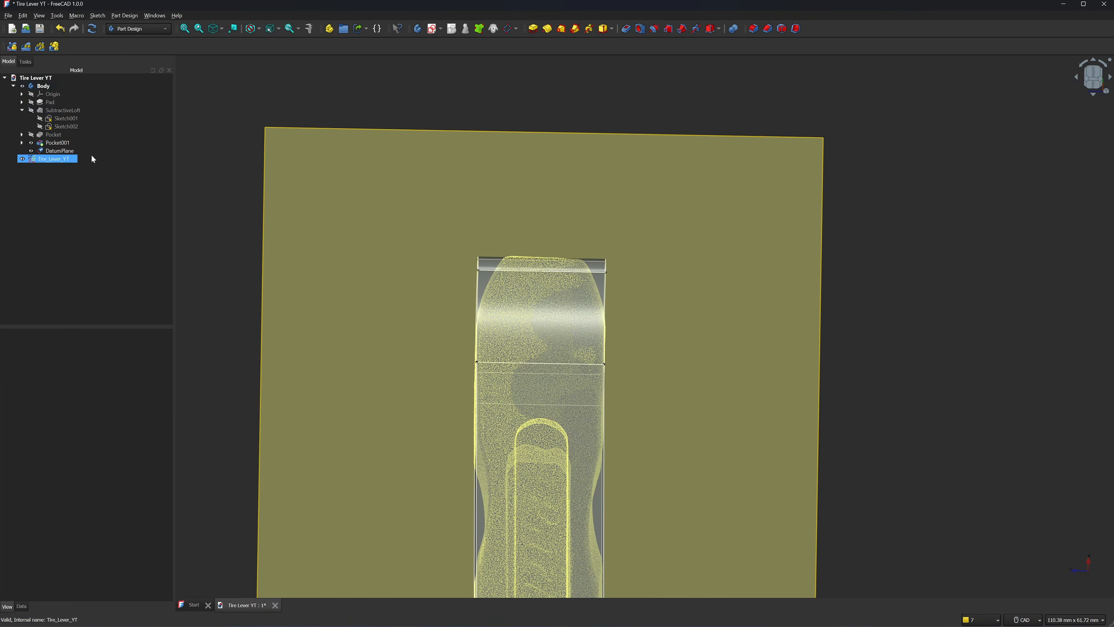
left_click(430, 30)
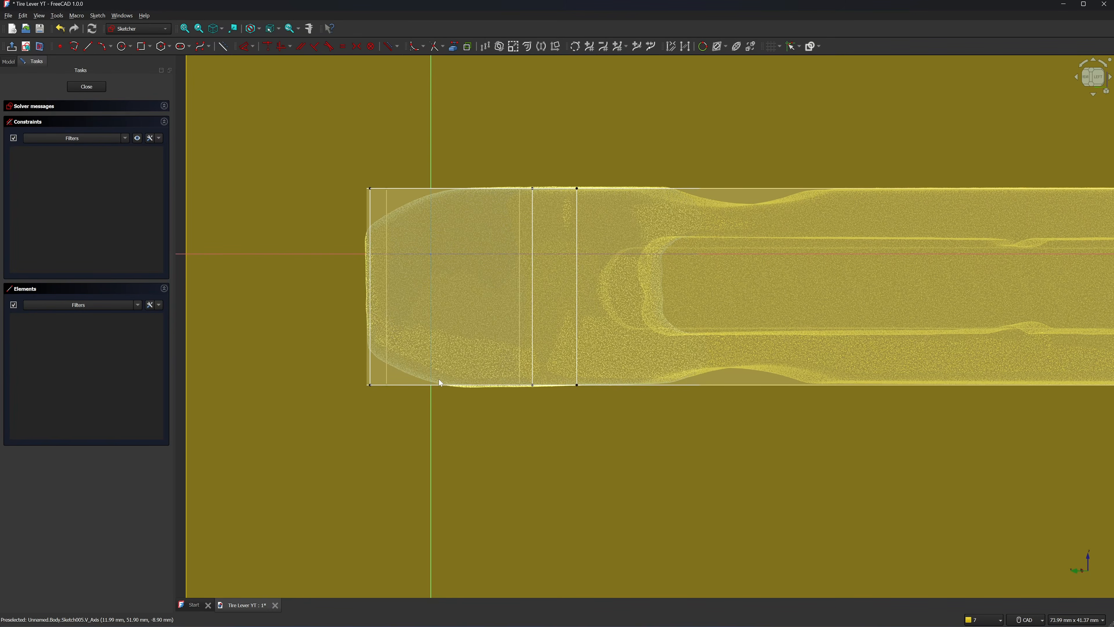
left_click(110, 49)
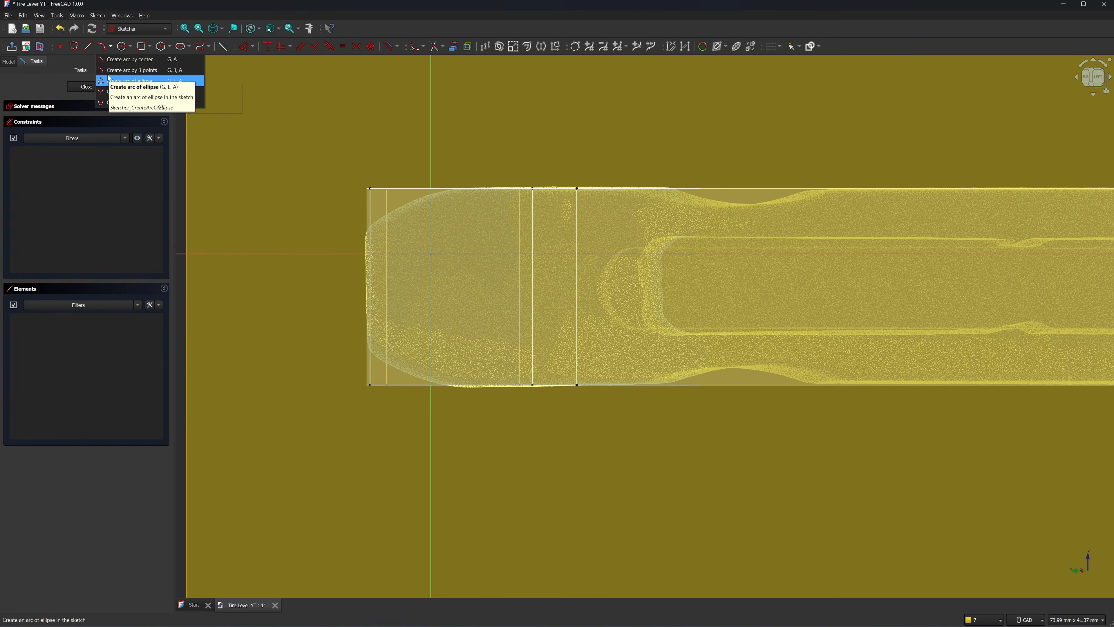
left_click(116, 70)
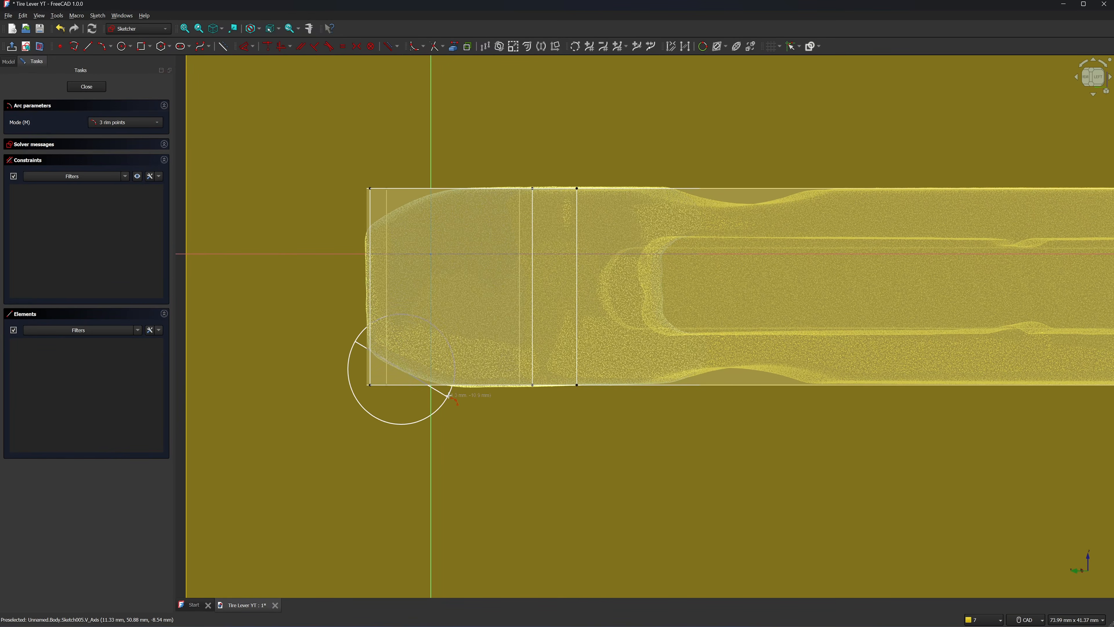
left_click(432, 384)
scroll(433, 384, "up", 4)
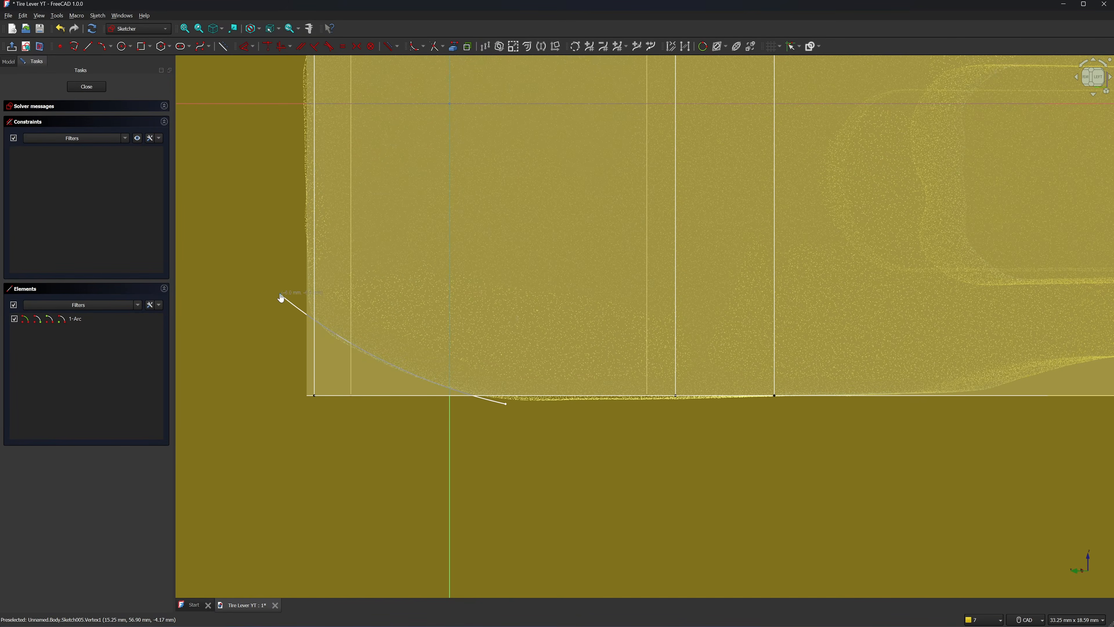
scroll(364, 422, "down", 4)
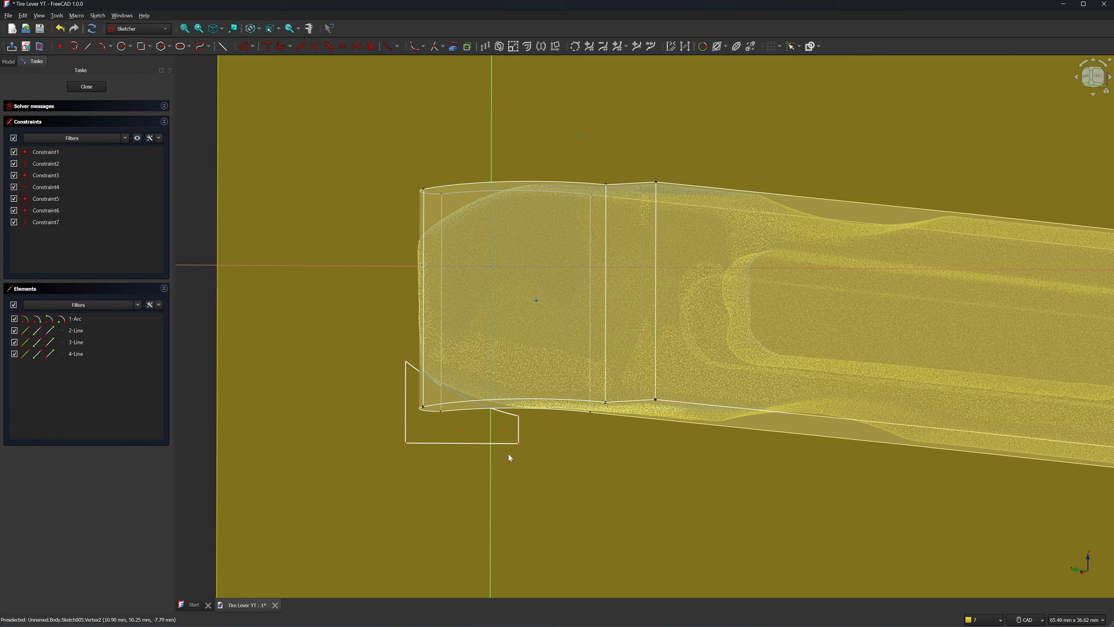
middle_click_drag(508, 453, 218, 151)
left_click(87, 86)
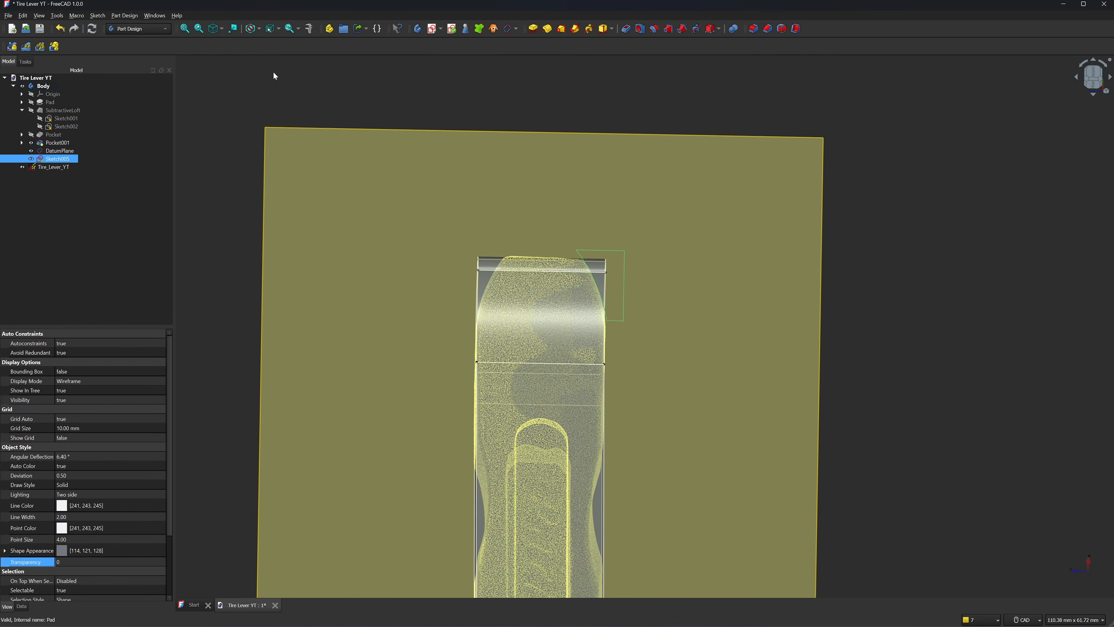
Cut the rounded corner from the profile with a 12 mm Pocket symmetric to the sketch plane.
left_click(626, 28)
key("0")
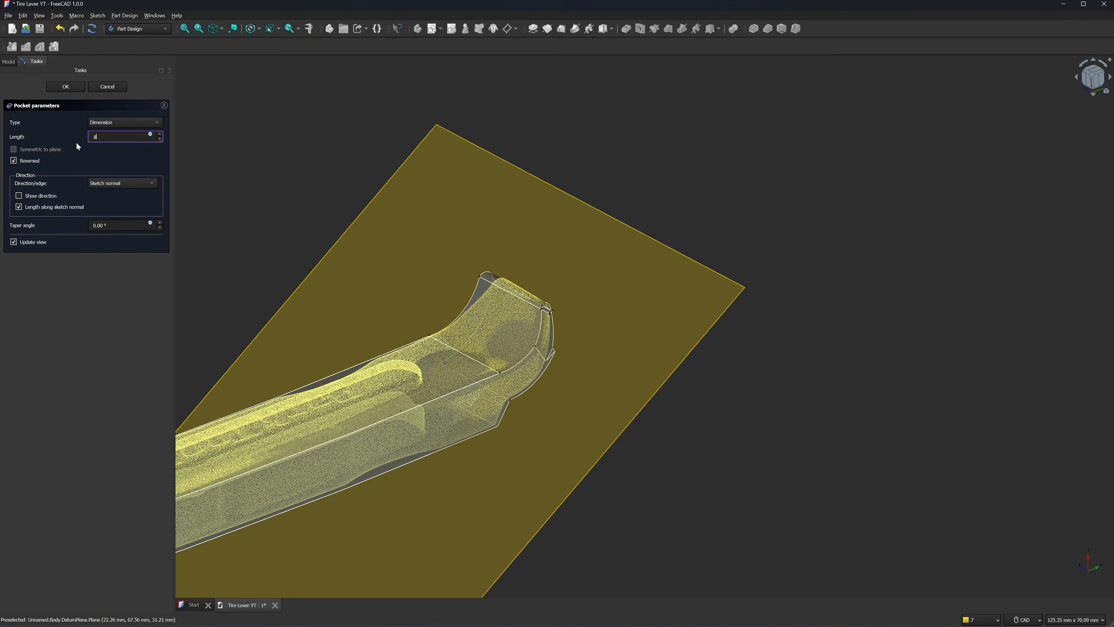
middle_click_drag(198, 141, 46, 160)
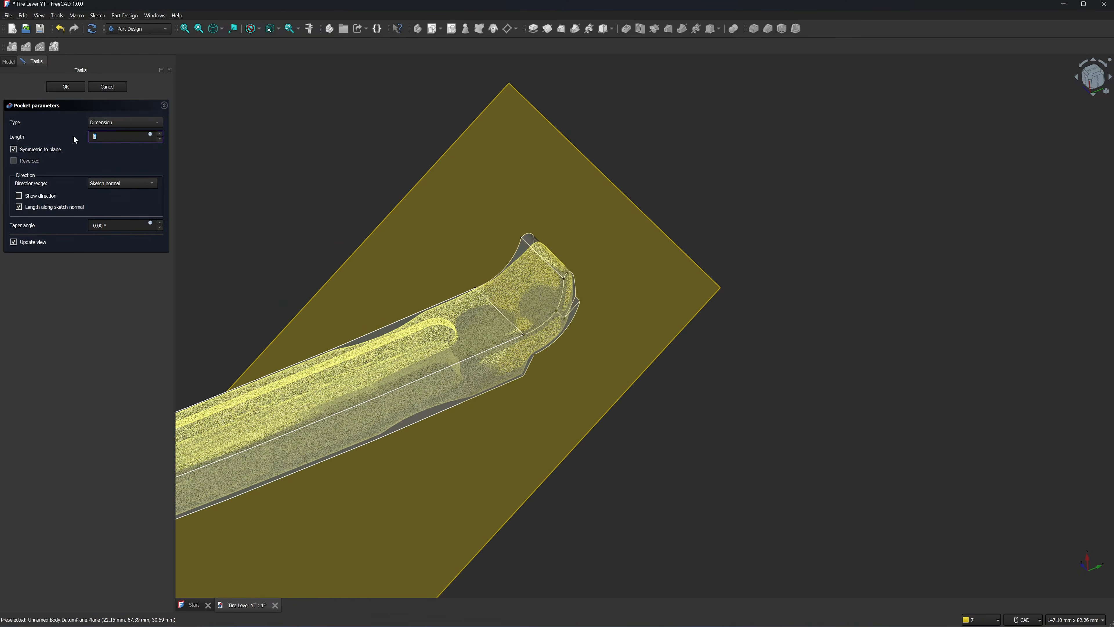
type("12")
middle_click_drag(273, 140, 302, 169)
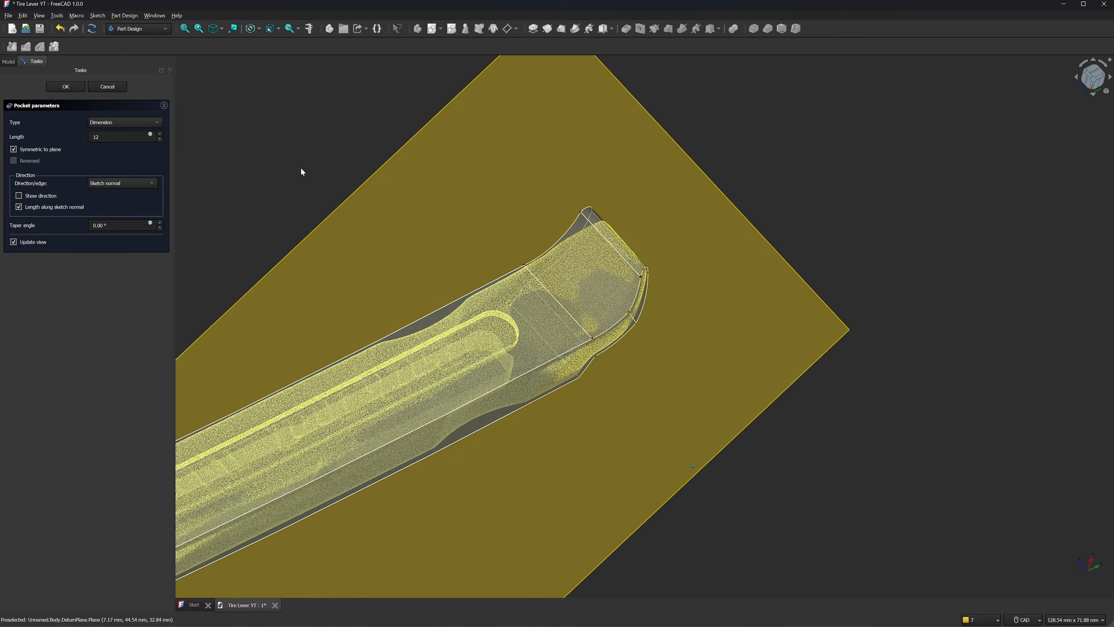
left_click(76, 90)
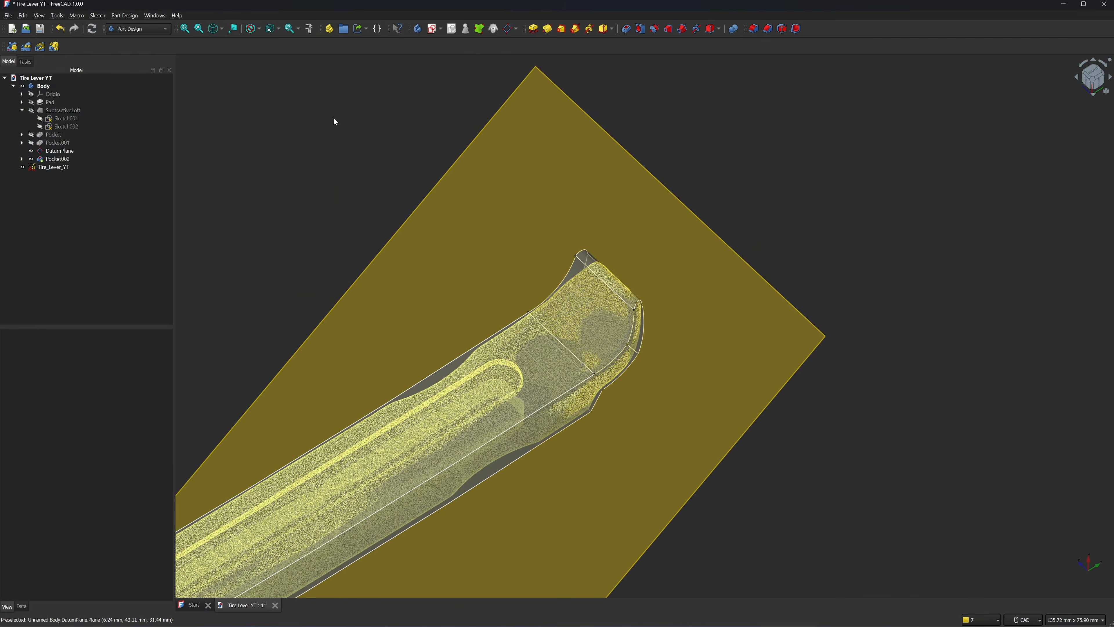
Mirror the corner Pocket about the Base XY plane and hide the datum plane.
left_click(154, 158)
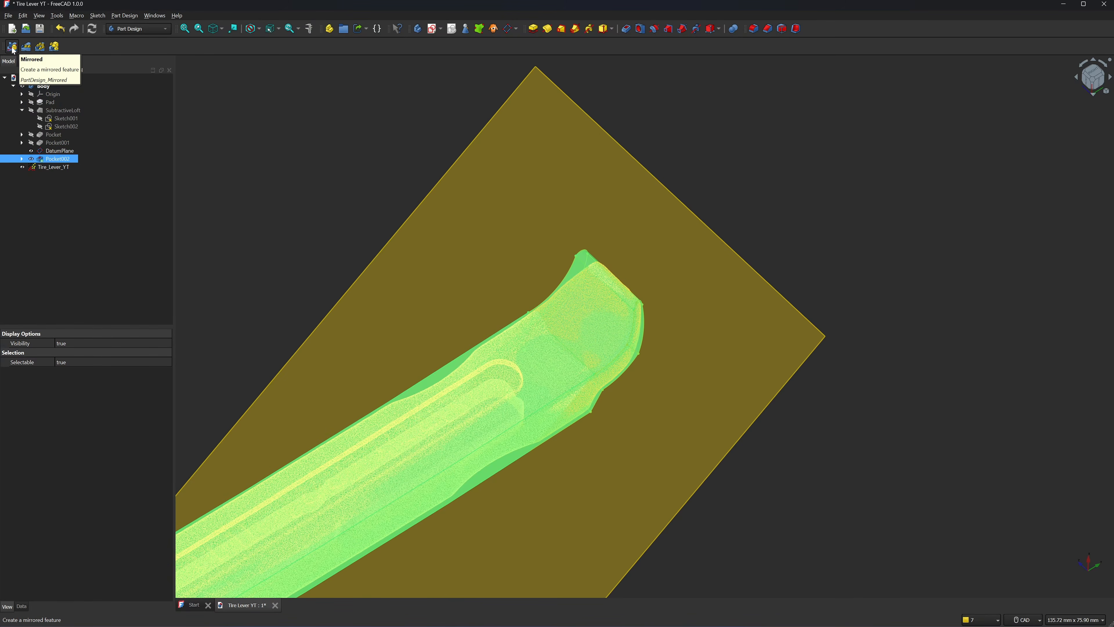
left_click(12, 47)
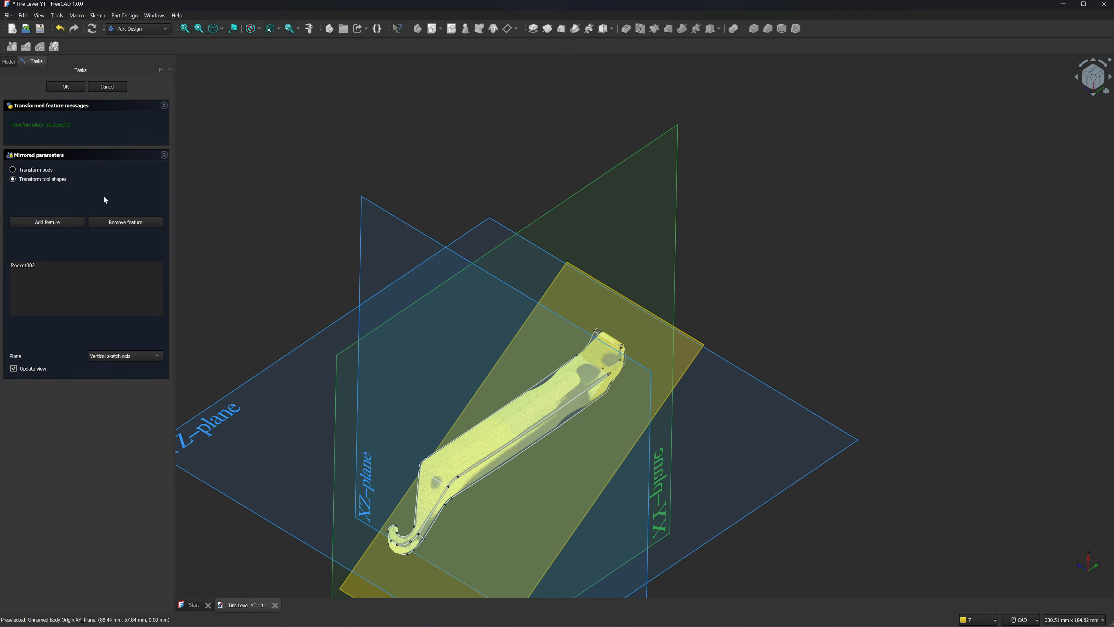
left_click(158, 354)
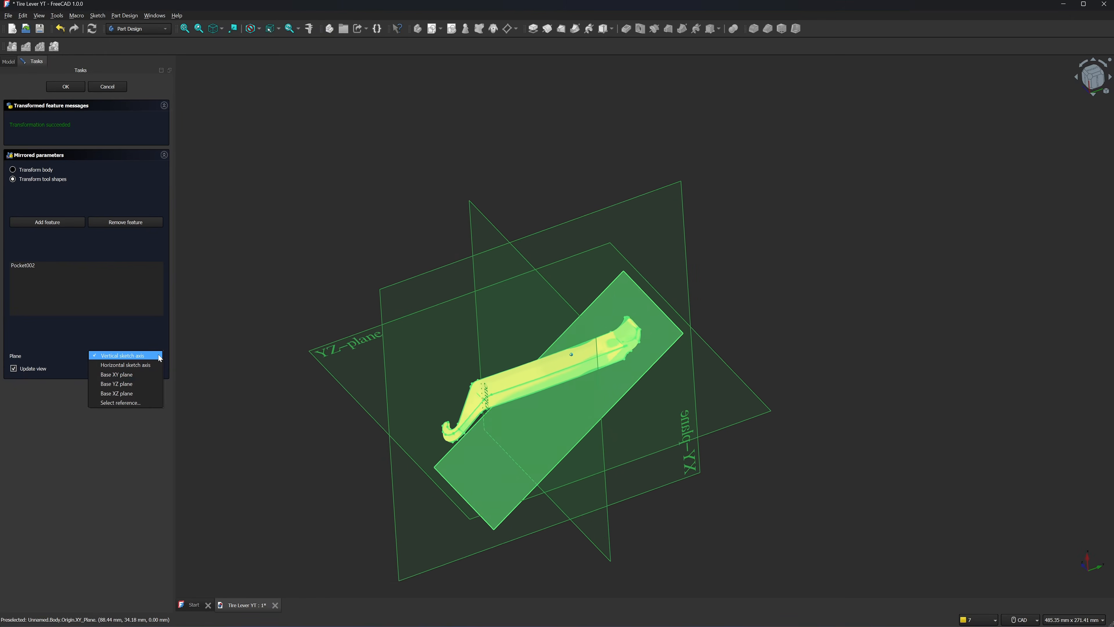
left_click(133, 375)
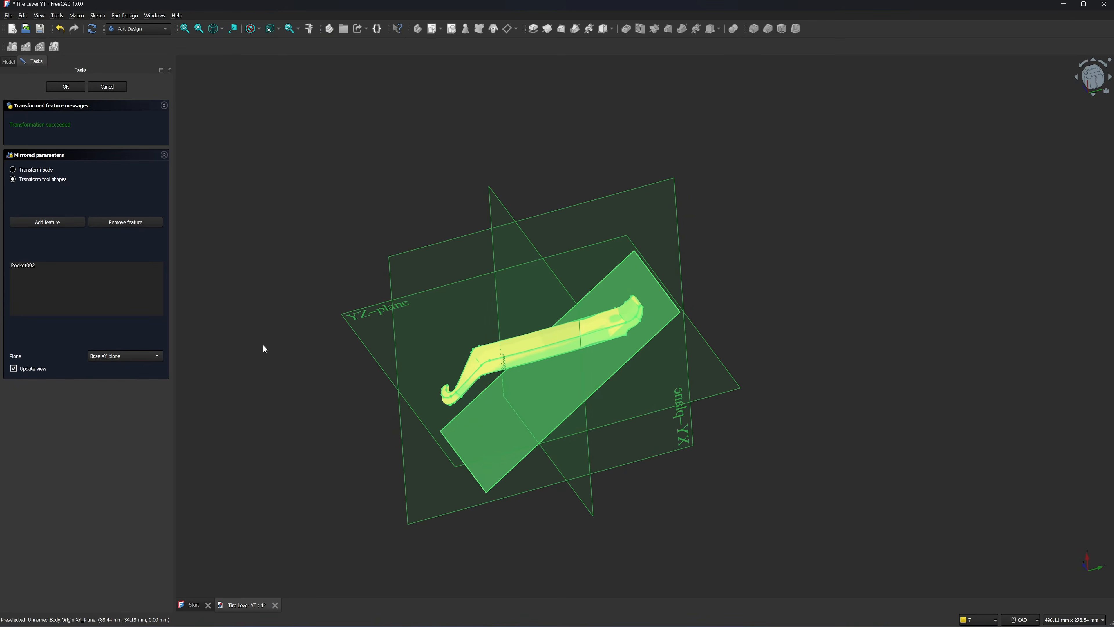
scroll(470, 247, "up", 5)
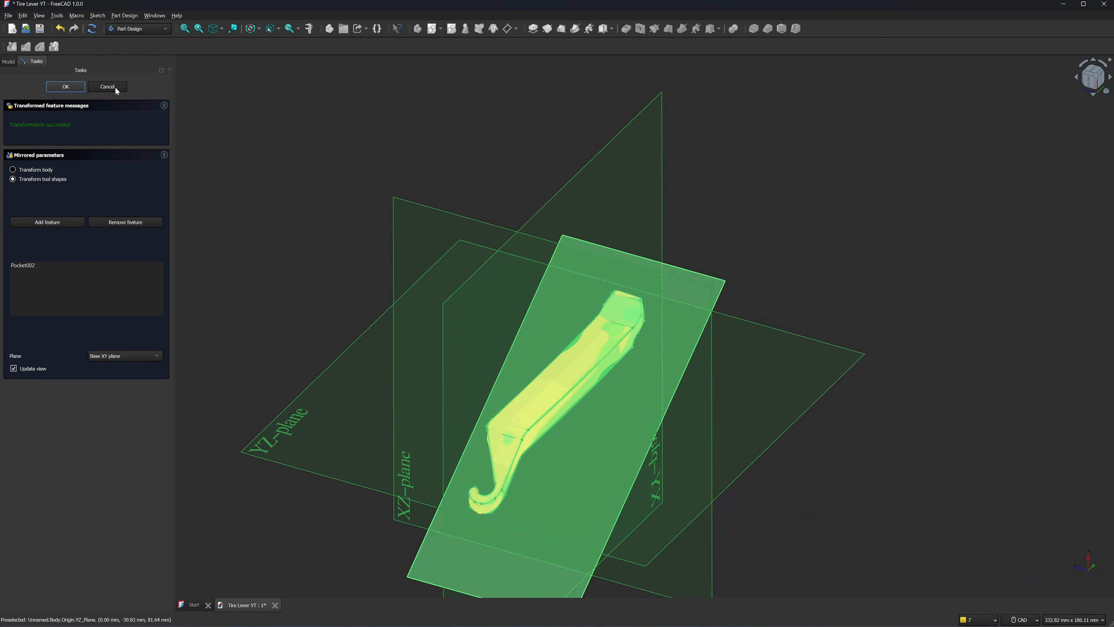
left_click(107, 86)
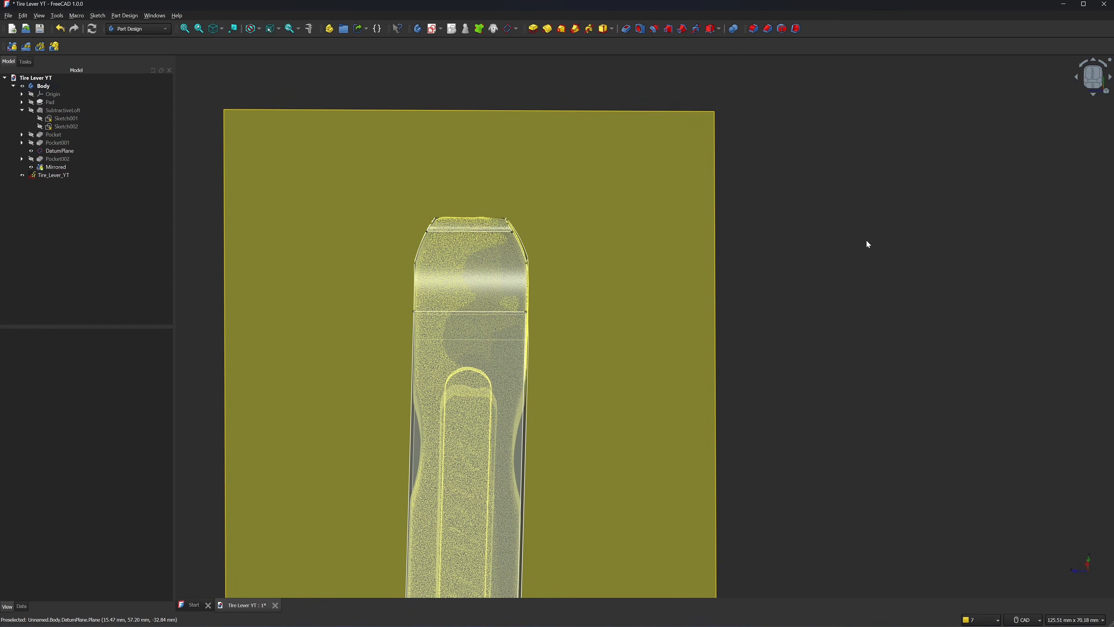
left_click(30, 150)
left_click(162, 187)
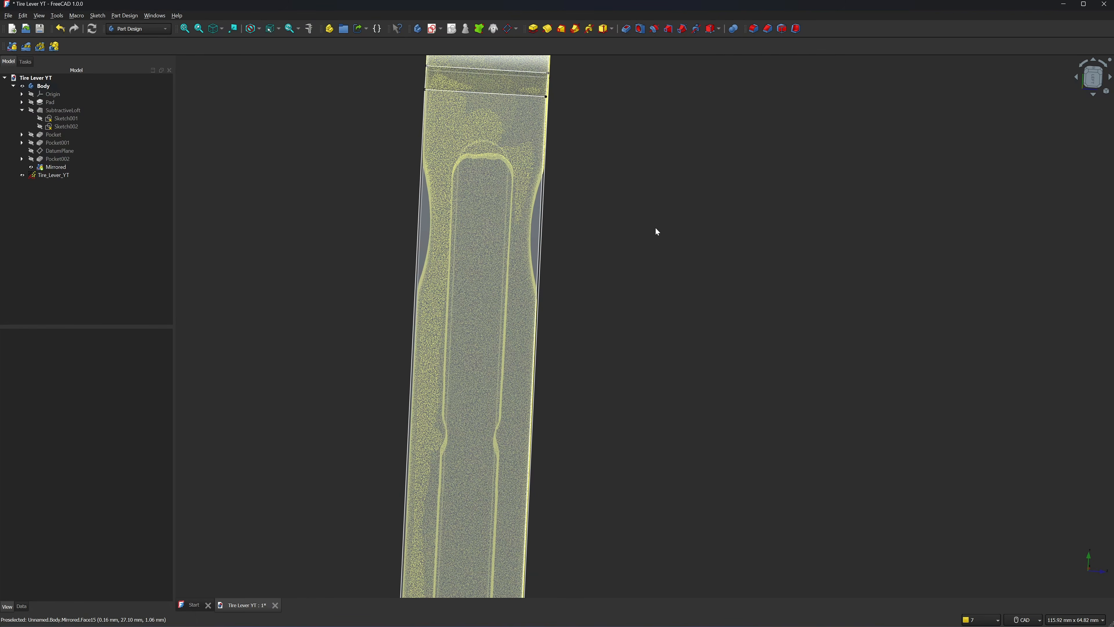
Display the origin planes to check their orientation against the lever, and hide them again.
left_click(101, 119)
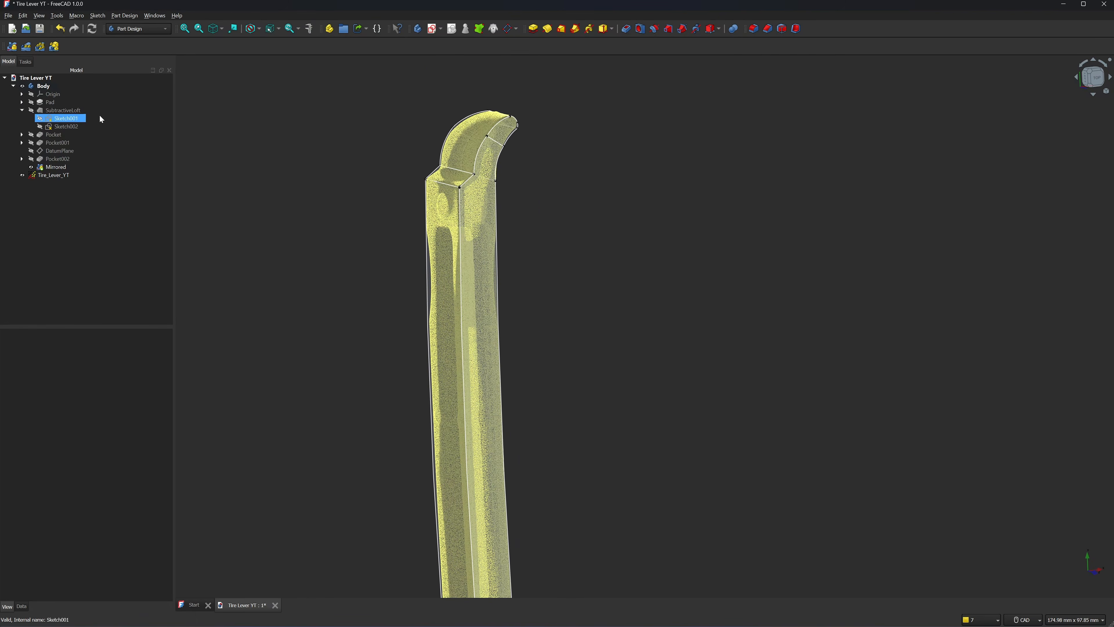
left_click(22, 94)
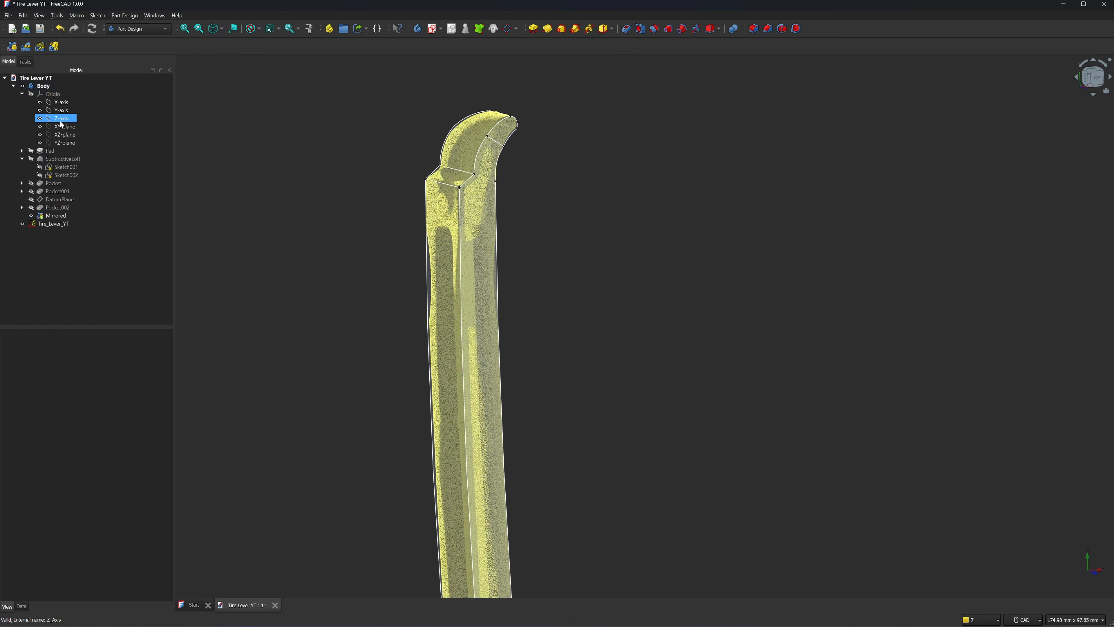
left_click(52, 94)
key("space")
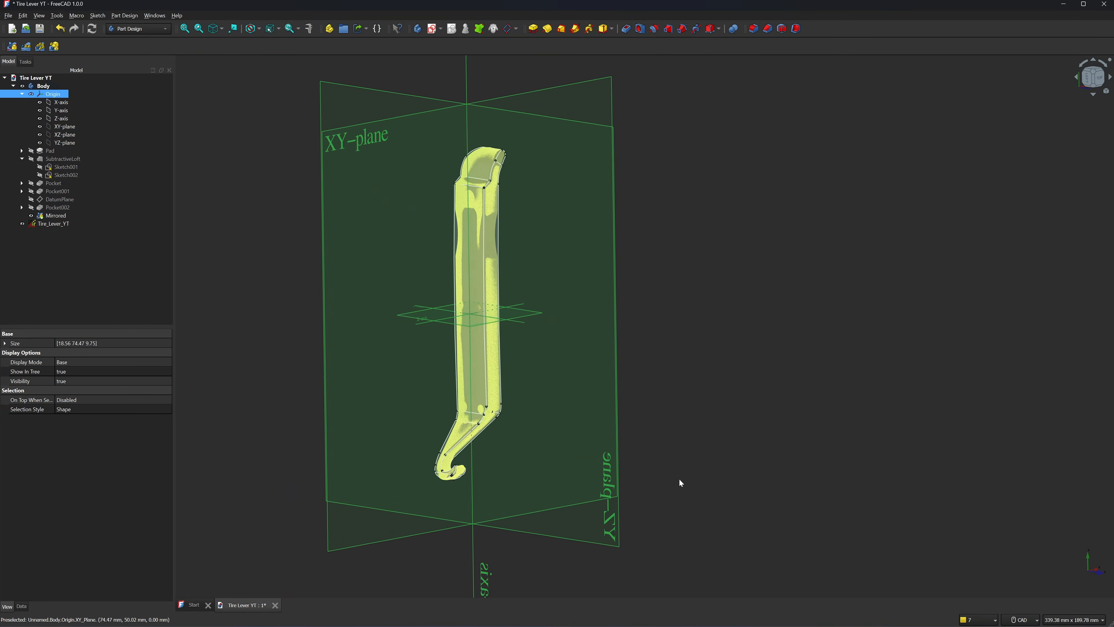
left_click(671, 362)
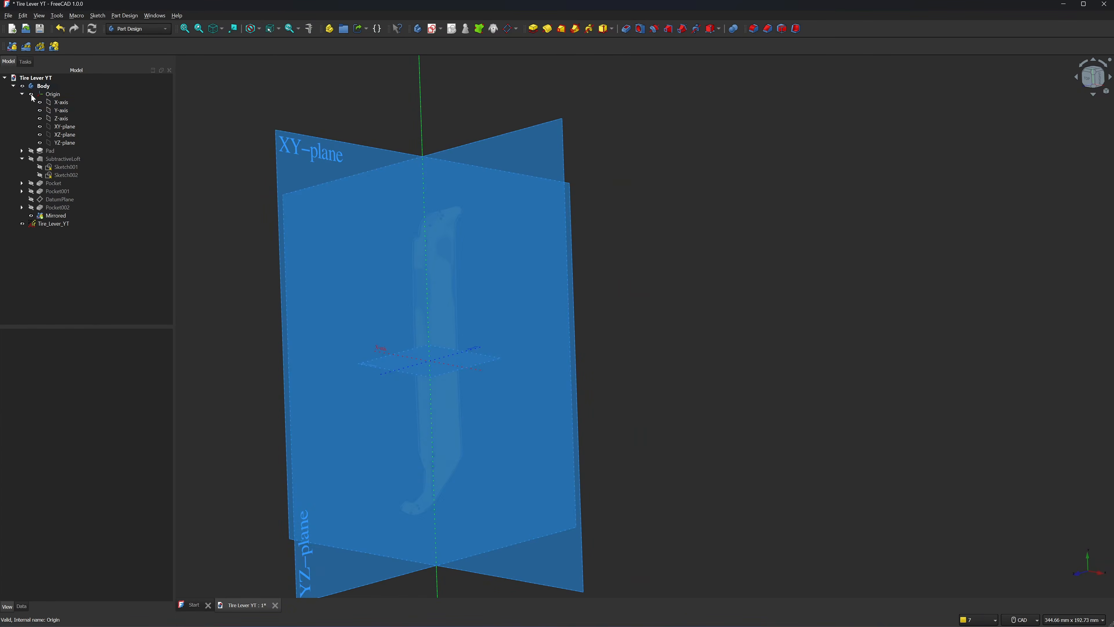
left_click(52, 94)
key("space")
Sketch a closed profile on the YZ plane over the concave recess along one side edge of the scan.
left_click(64, 144)
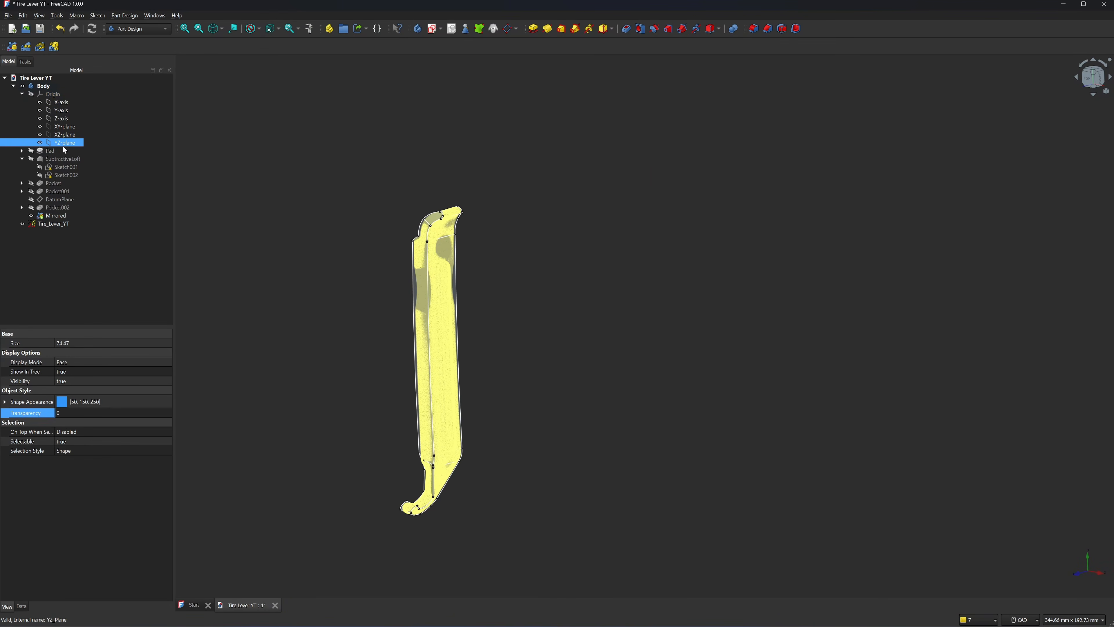
left_click(431, 29)
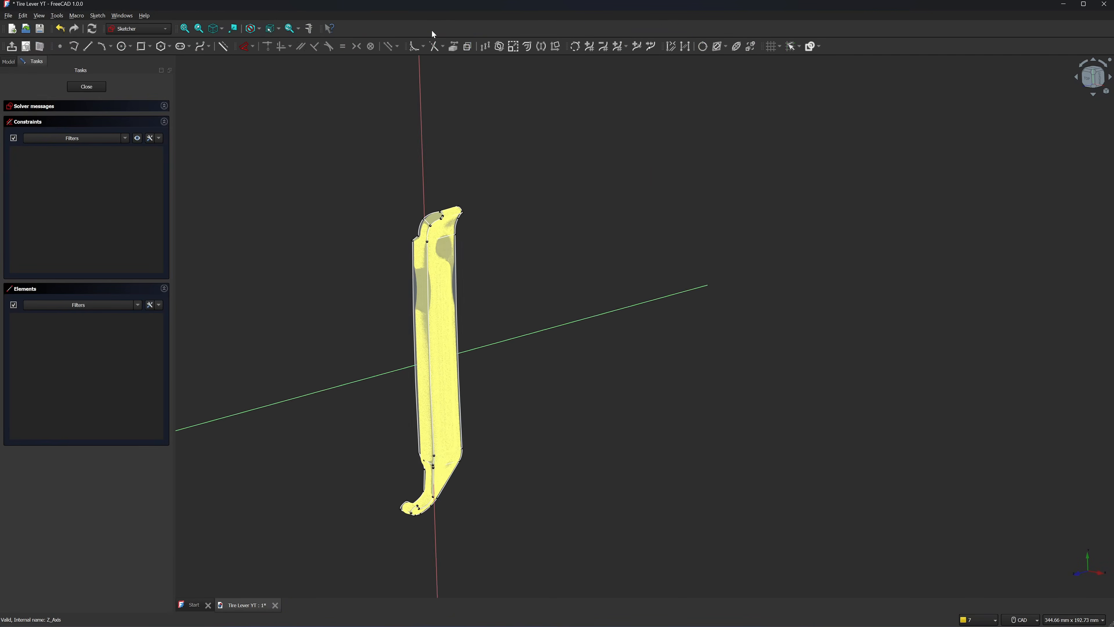
scroll(691, 249, "up", 5)
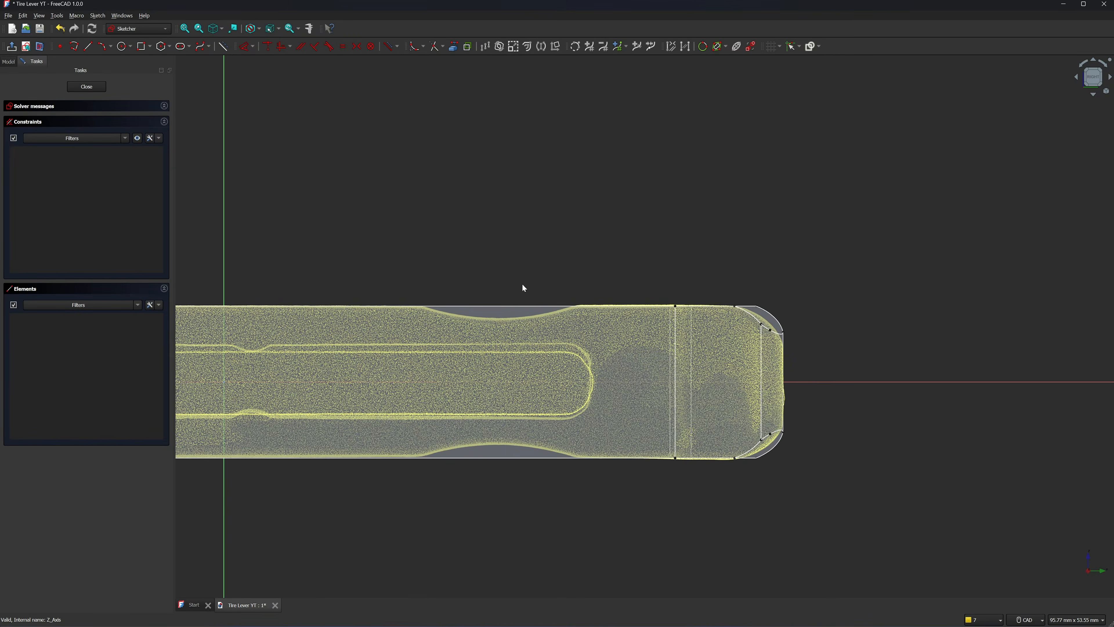
key("g")
key("l")
scroll(386, 298, "up", 5)
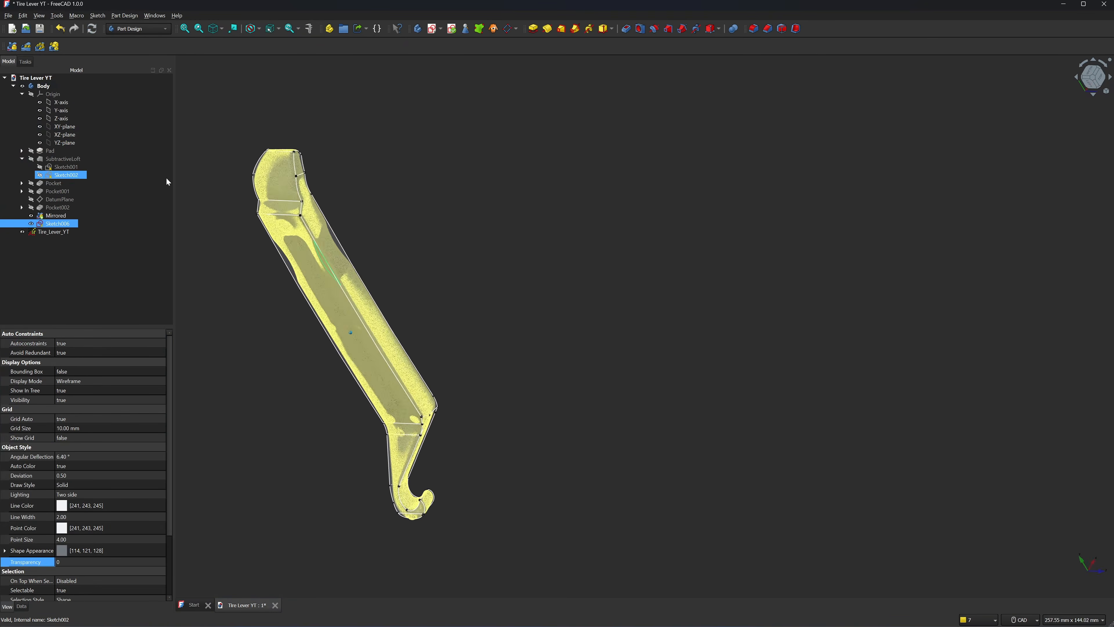
Cut the side recess with a Pocket symmetric to the sketch plane, 20 mm in length.
left_click(628, 31)
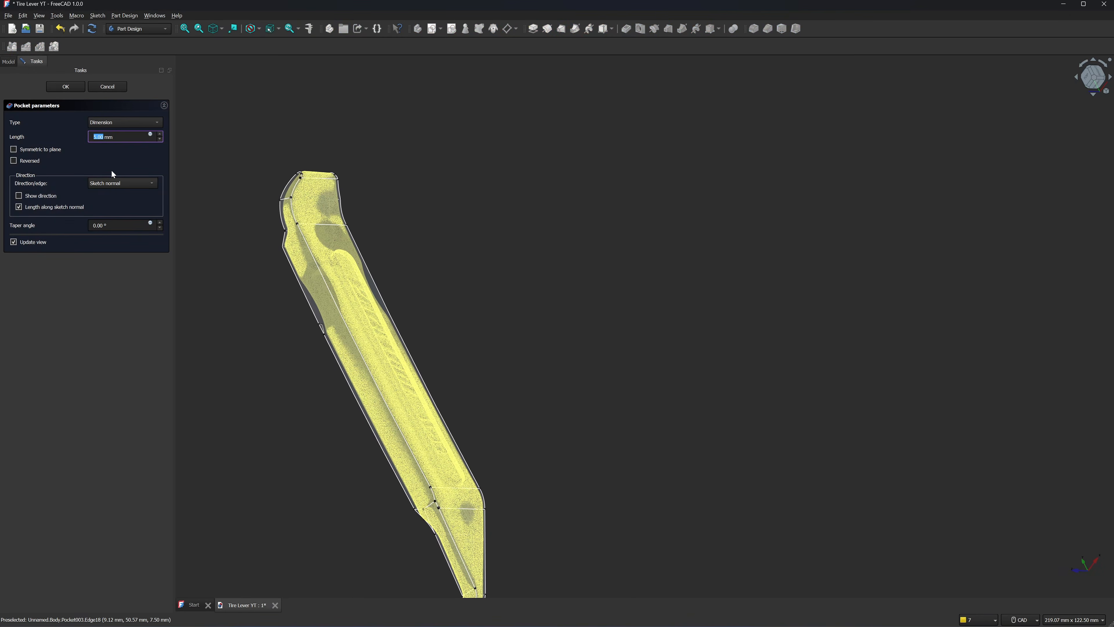
left_click_drag(115, 137, 87, 140)
type("15")
left_click(22, 162)
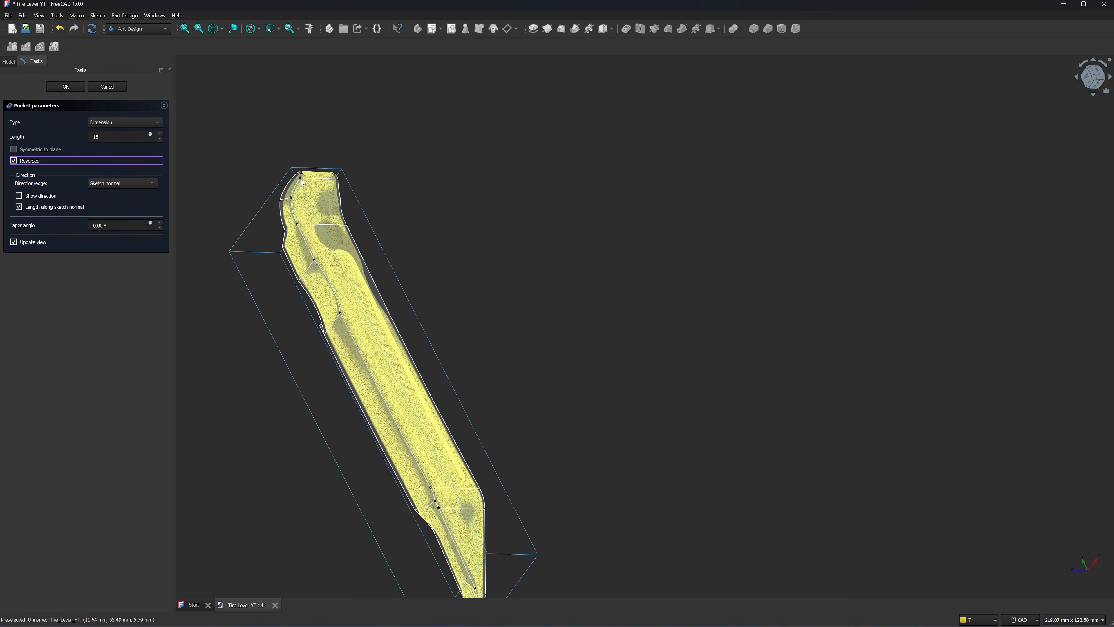
left_click(31, 149)
middle_click_drag(257, 156, 237, 140)
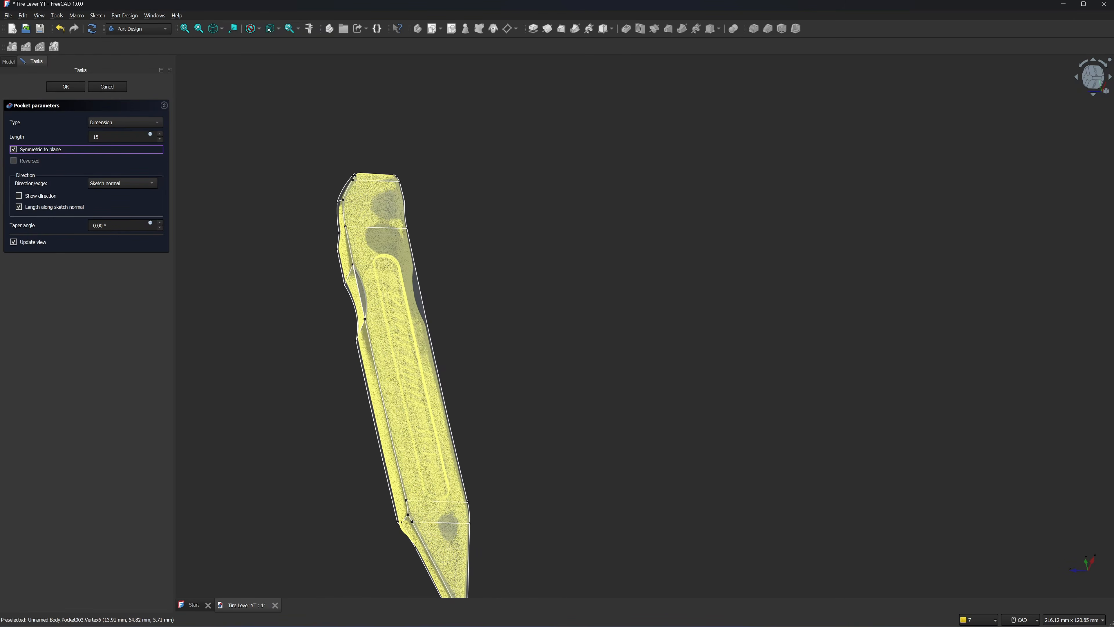
type("20")
middle_click_drag(438, 176, 381, 186)
key("Return")
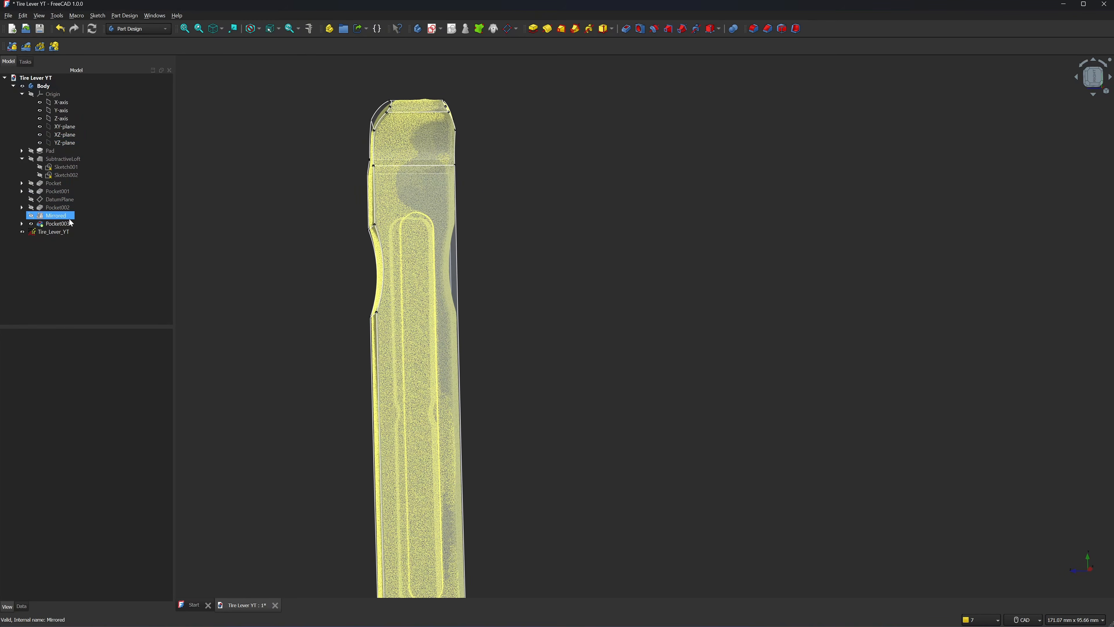
Mirror the side-recess Pocket about the Base XY plane.
left_click(57, 225)
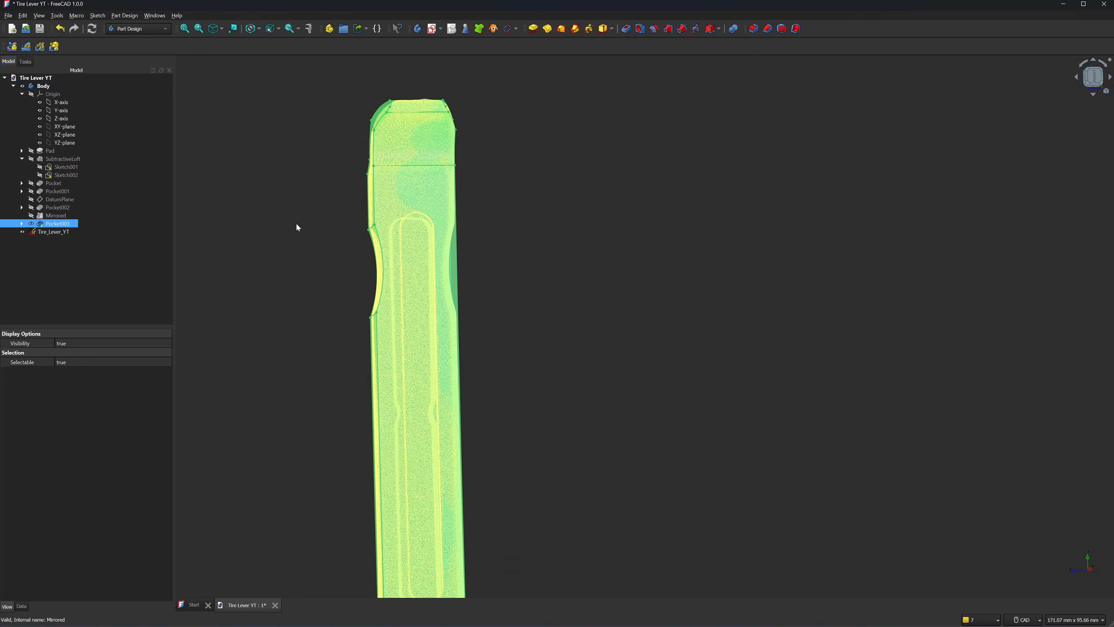
left_click(12, 47)
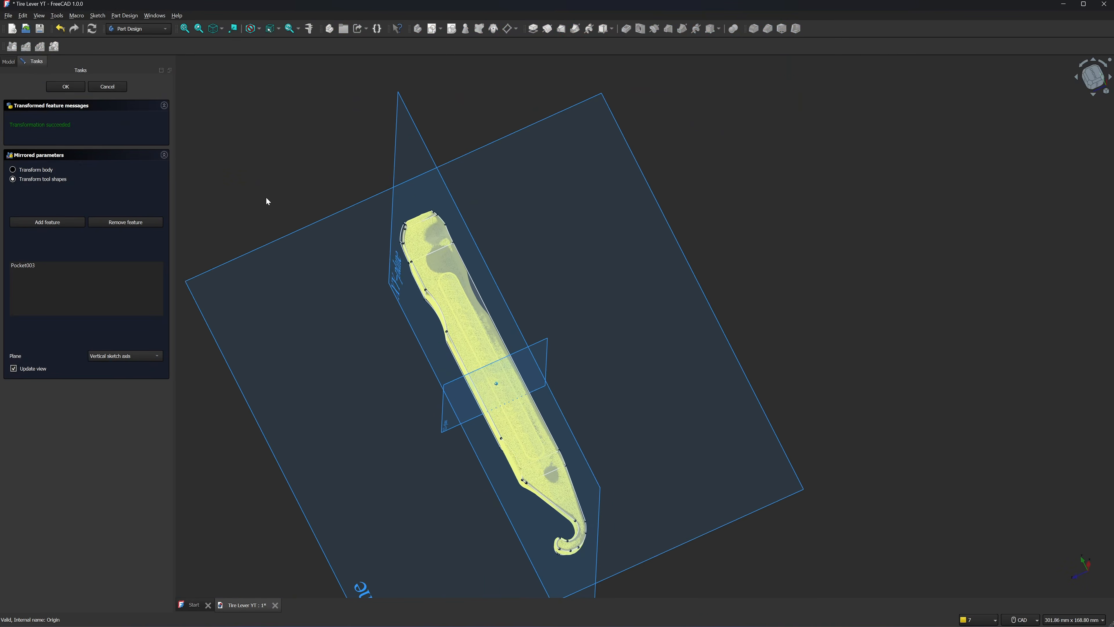
scroll(97, 351, "down", 2)
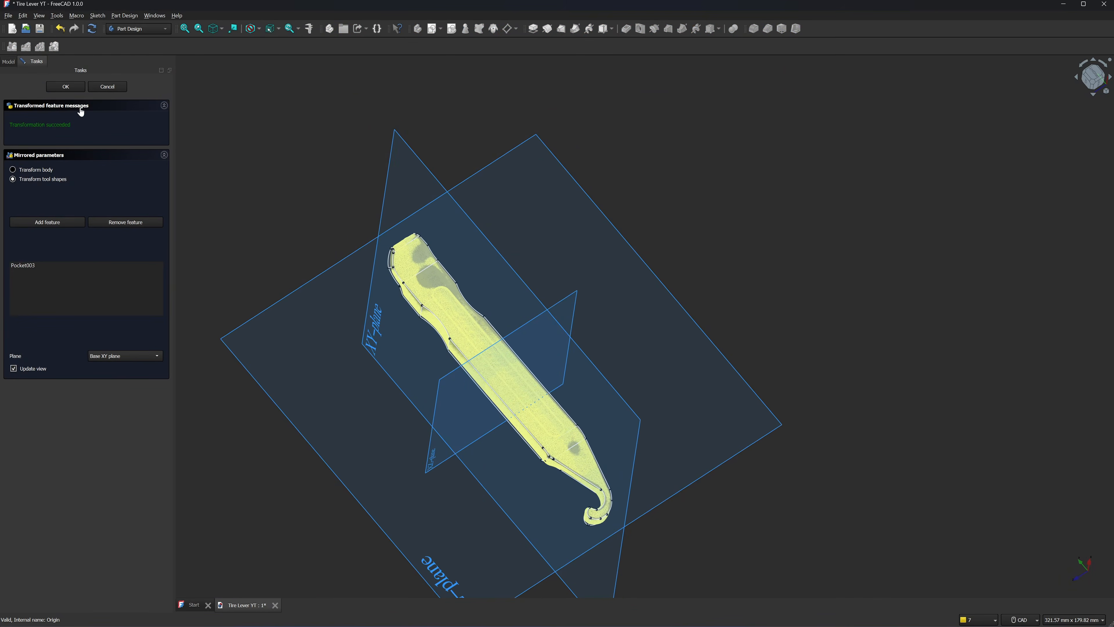
left_click(66, 87)
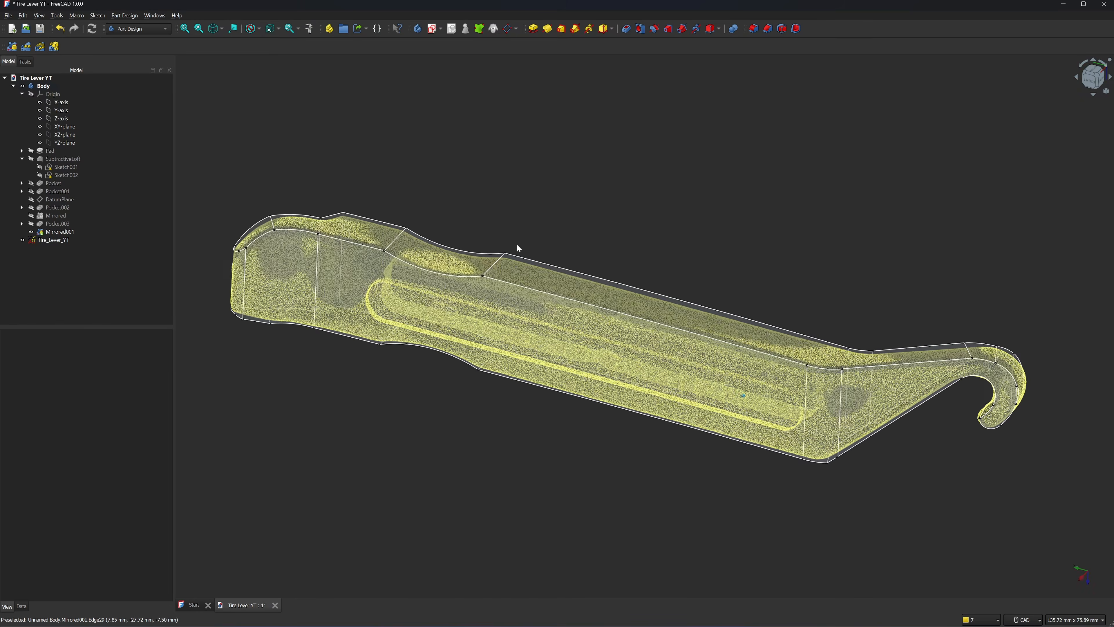
Inspect the mirrored recesses against the scan and hide the Tire_Lever_YT point cloud to leave only the solid.
scroll(430, 273, "up", 1)
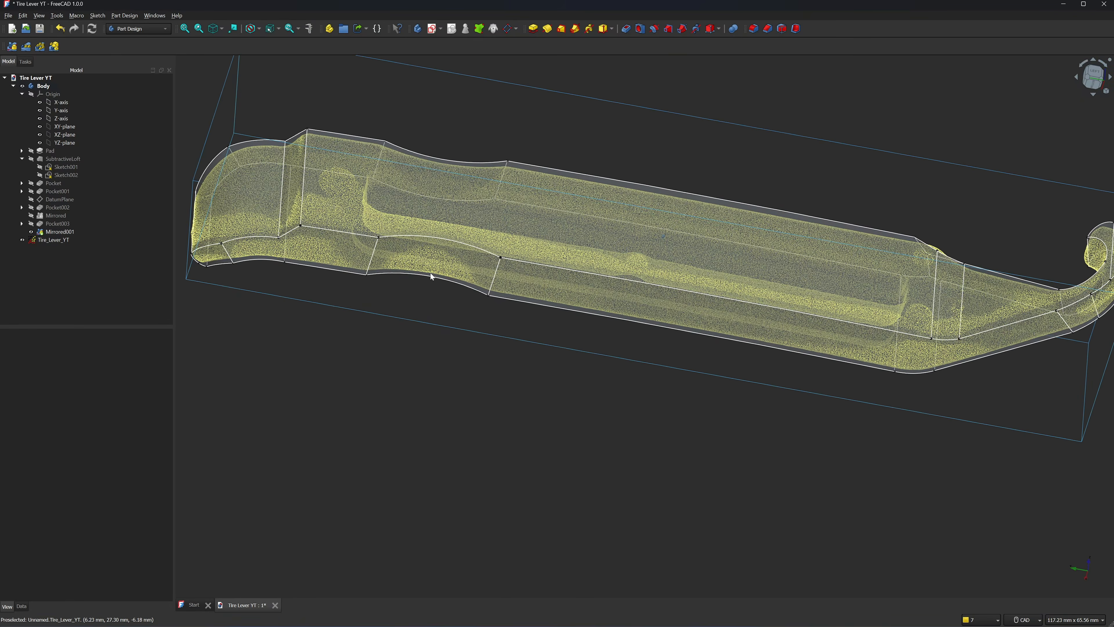
scroll(459, 257, "down", 2)
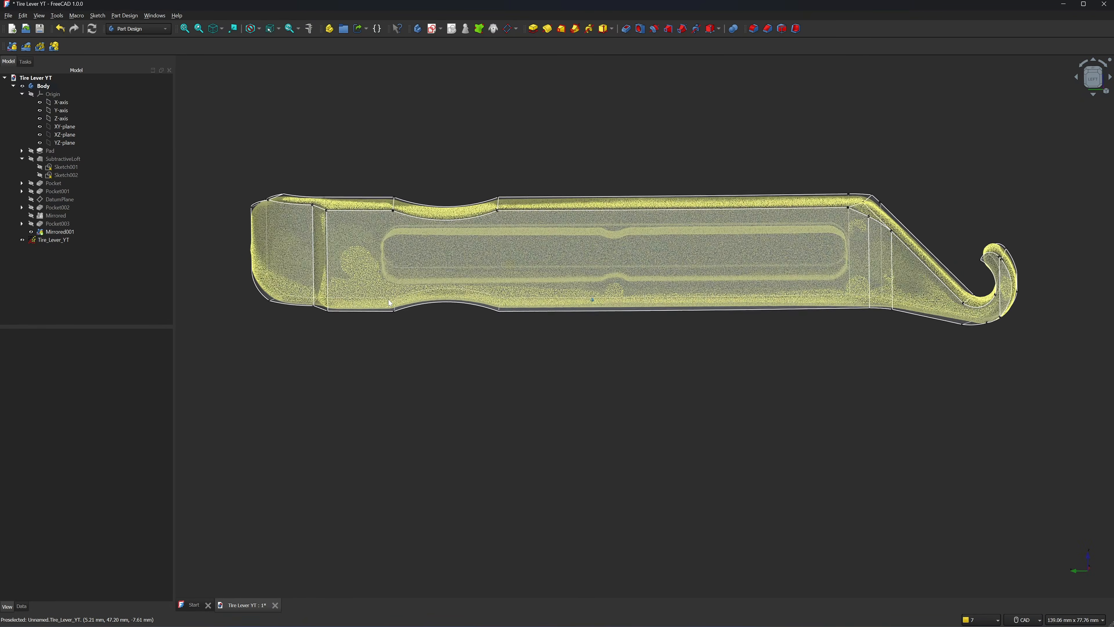
left_click(22, 240)
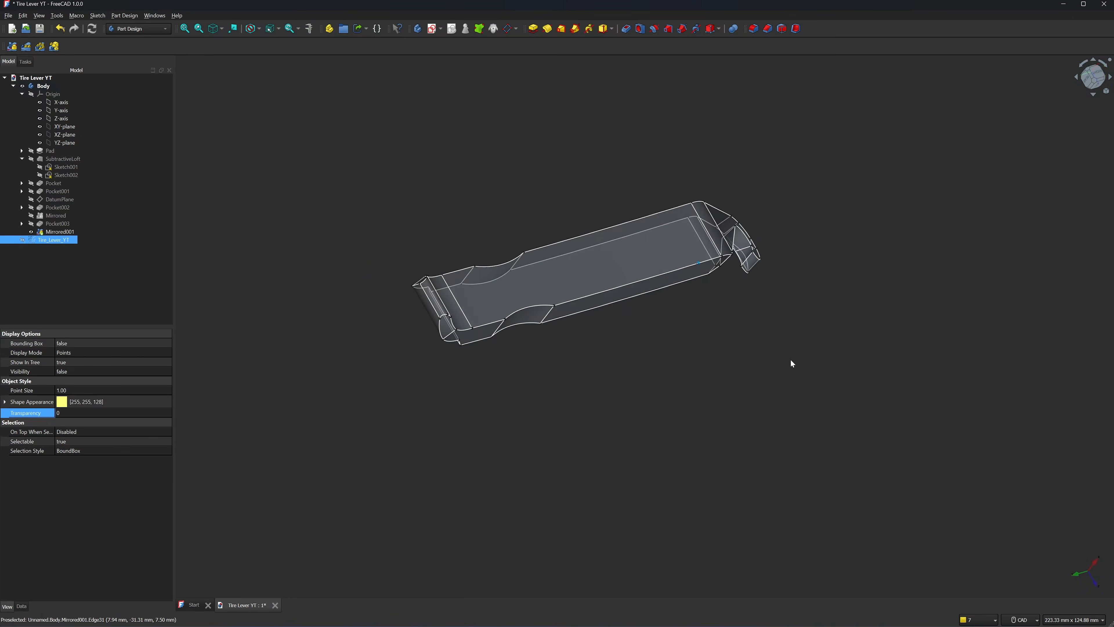
left_click(790, 359)
left_click(774, 366)
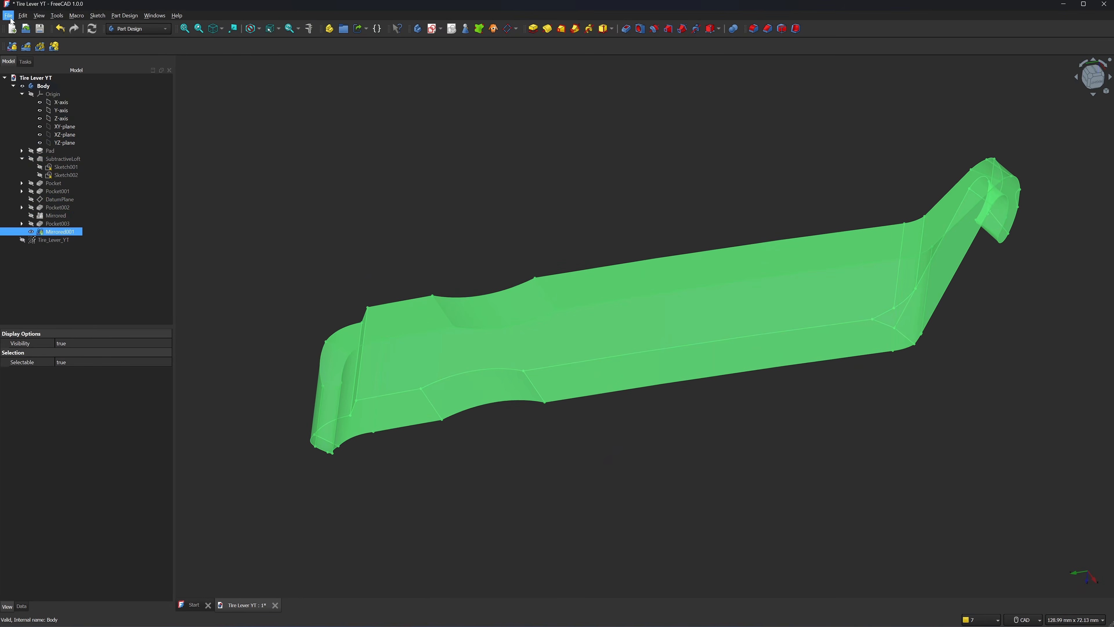
Export the finished body as the STL mesh "Tire Lever YT-BodyMirrored001" in the Tire Lever folder.
left_click(8, 16)
left_click(23, 147)
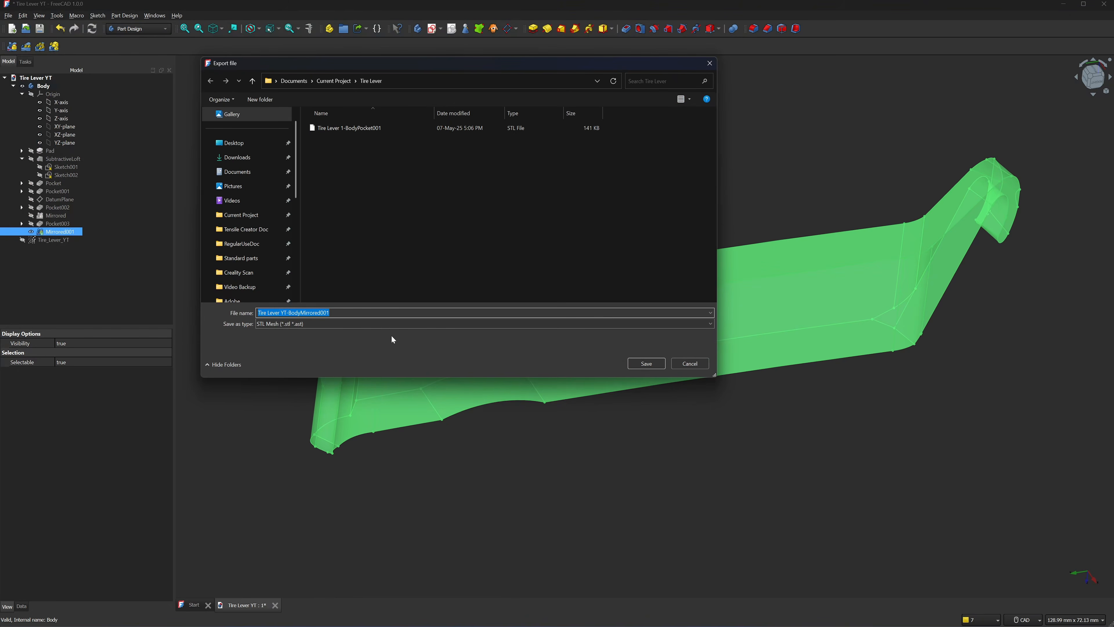
left_click(645, 363)
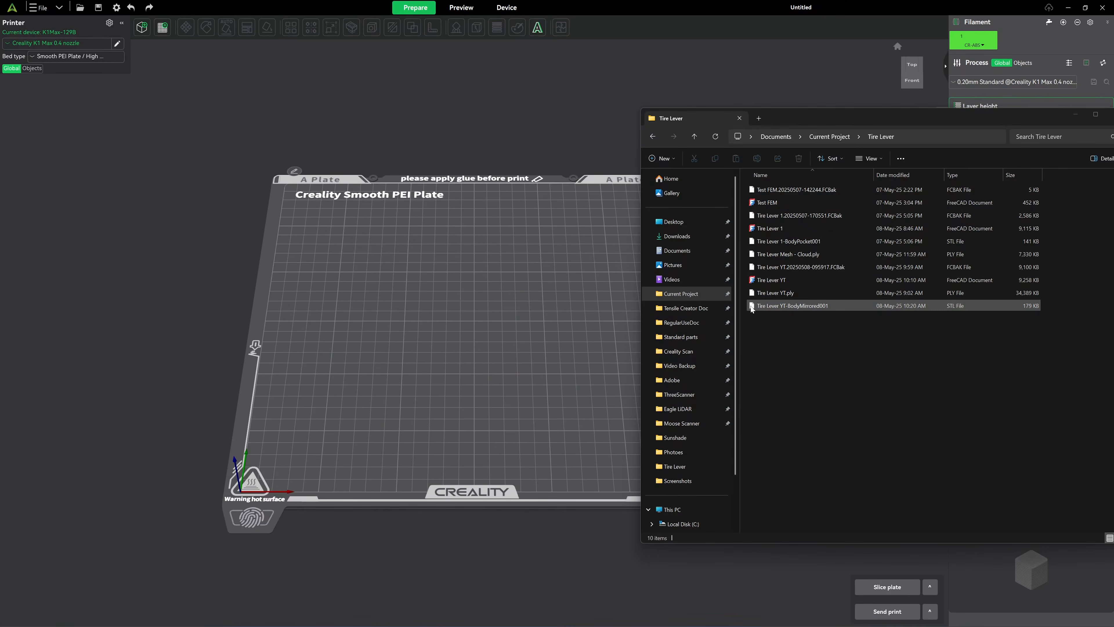
Switch to Creality Print, load the STL file Tire Lever YT-BodyMirrored001 onto the build plate and inspect the part.
left_click_drag(752, 308, 526, 318)
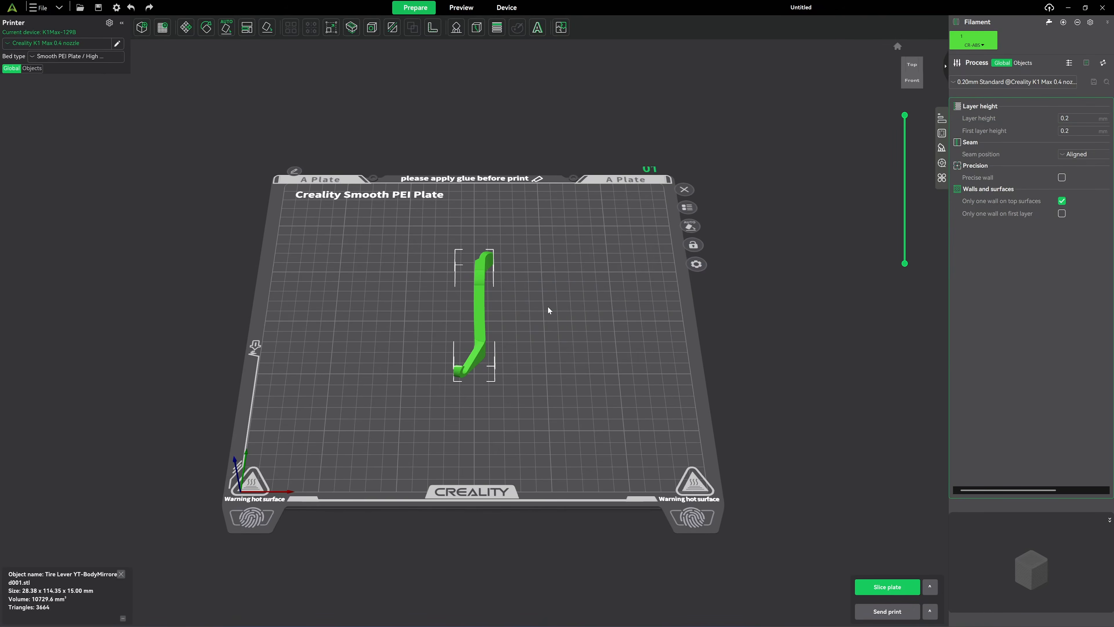
left_click_drag(637, 277, 682, 340)
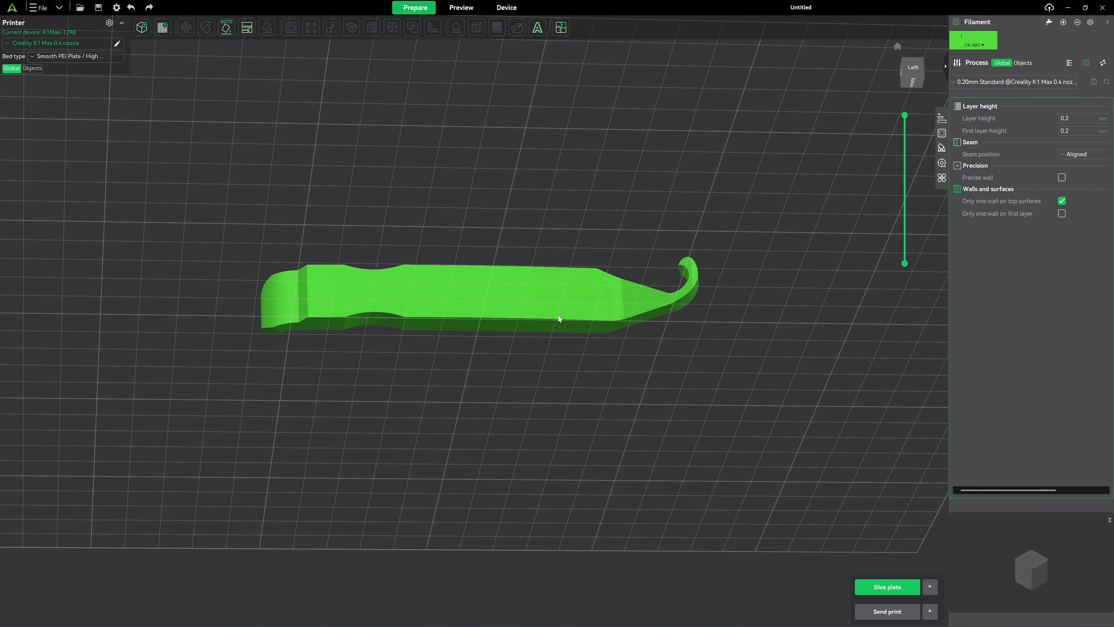
left_click_drag(558, 319, 445, 380)
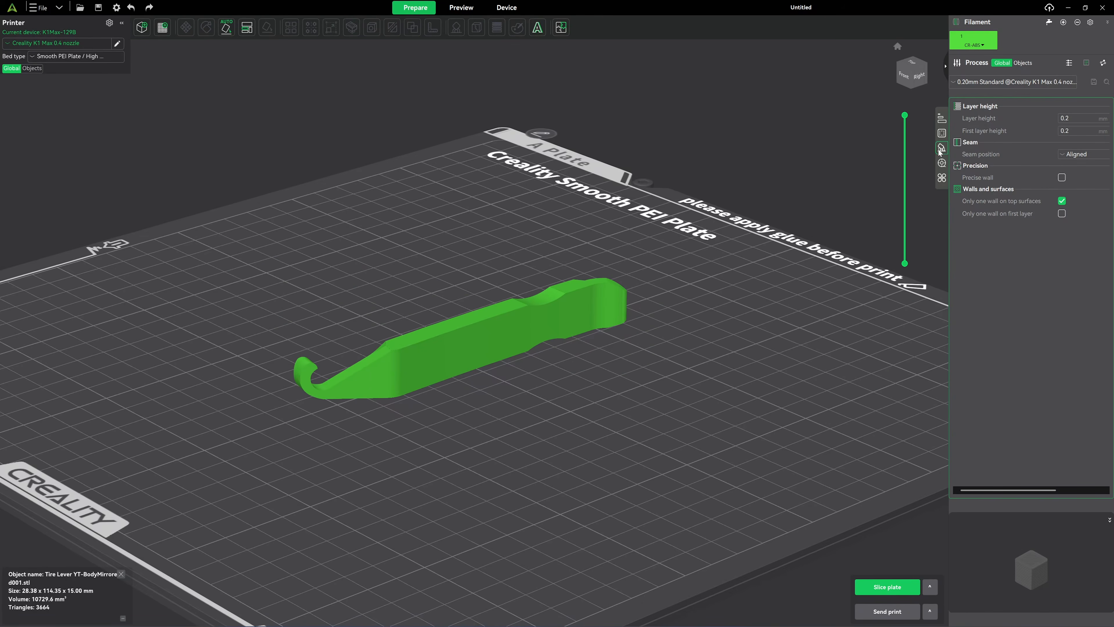
Enable support in the process settings and choose the Tree(auto) type.
left_click(942, 148)
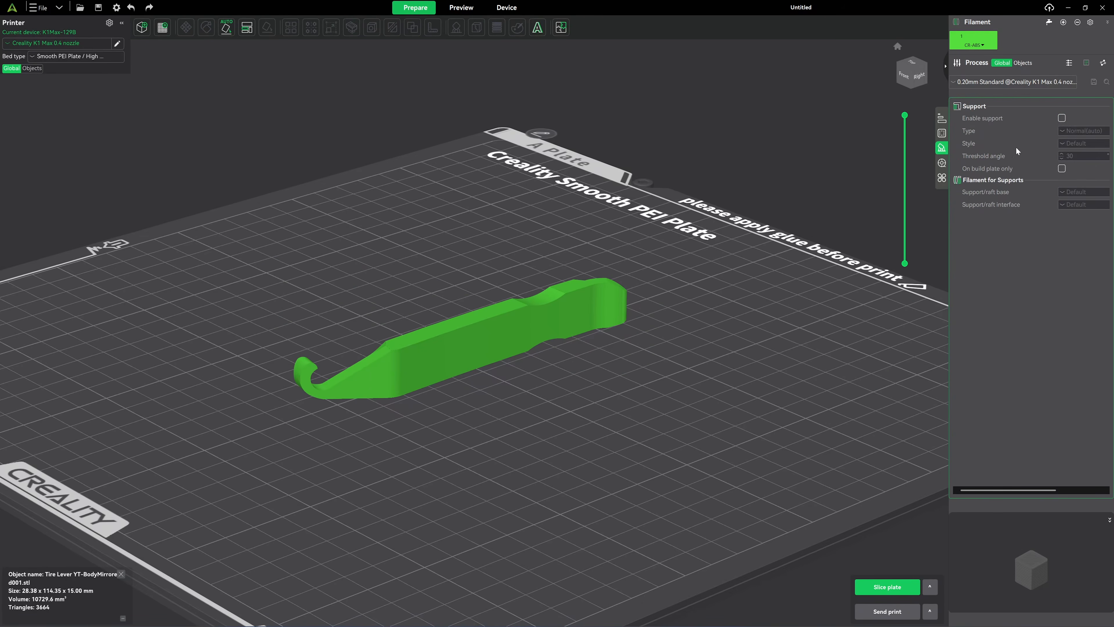
left_click(1061, 118)
left_click(1071, 130)
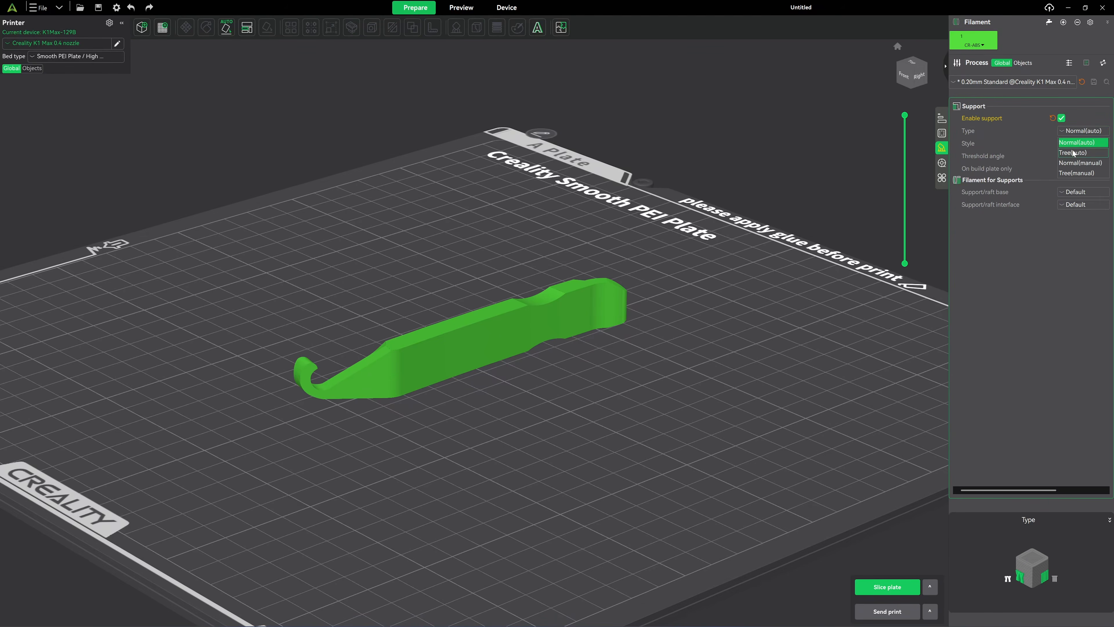
left_click(1073, 152)
Rotate the tire lever 95° about the Z axis on the build plate.
left_click_drag(814, 141, 476, 339)
left_click(477, 339)
left_click(206, 28)
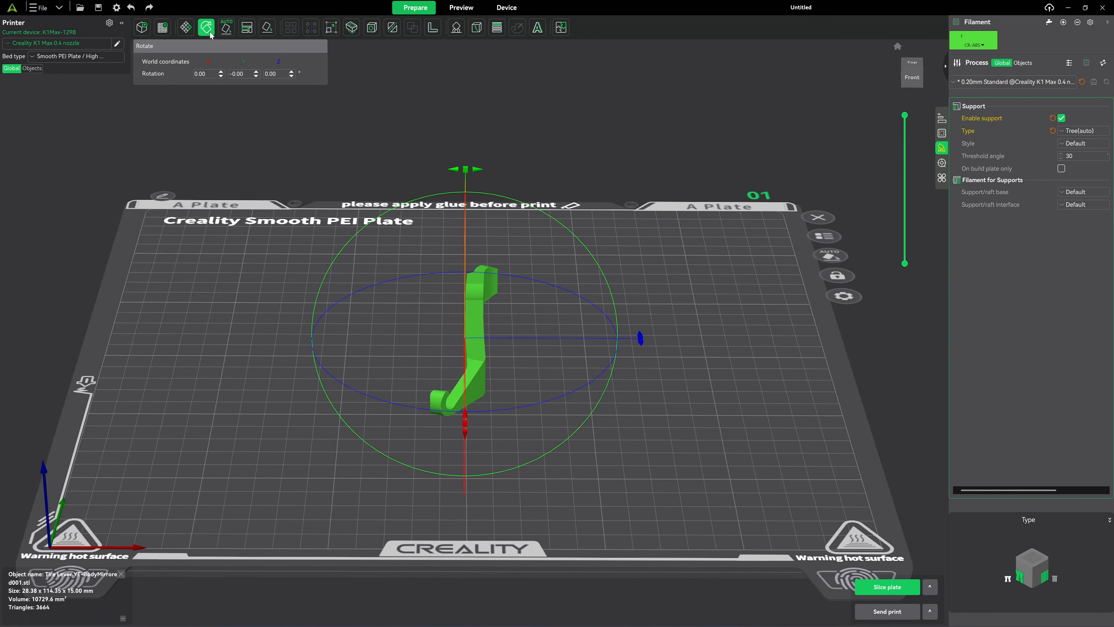
left_click(266, 76)
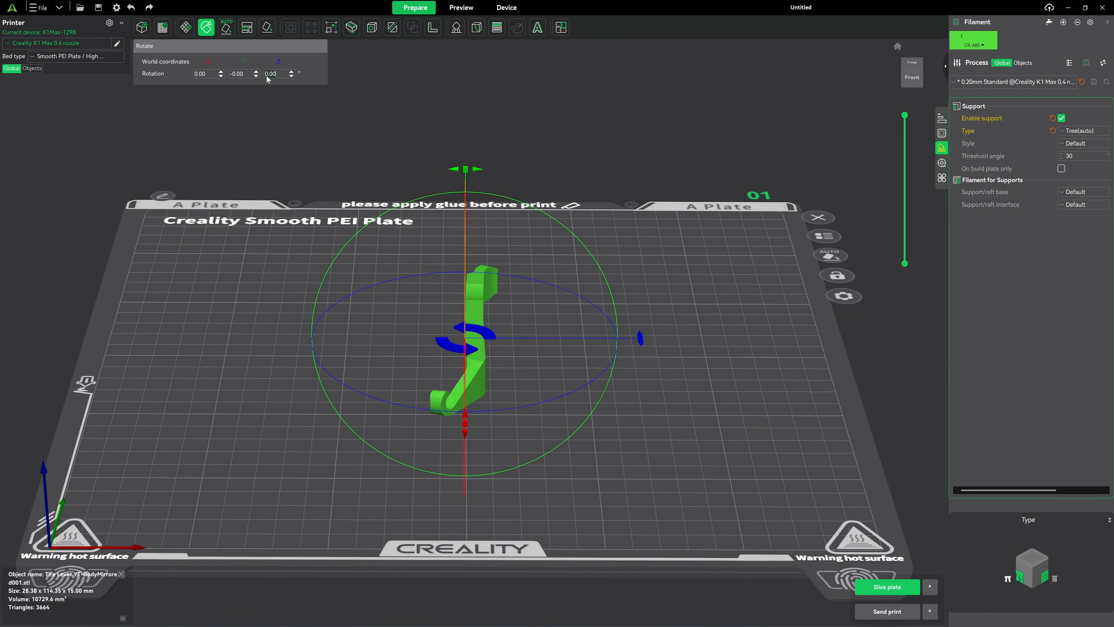
type("90")
key("BackSpace")
type("5")
key("Return")
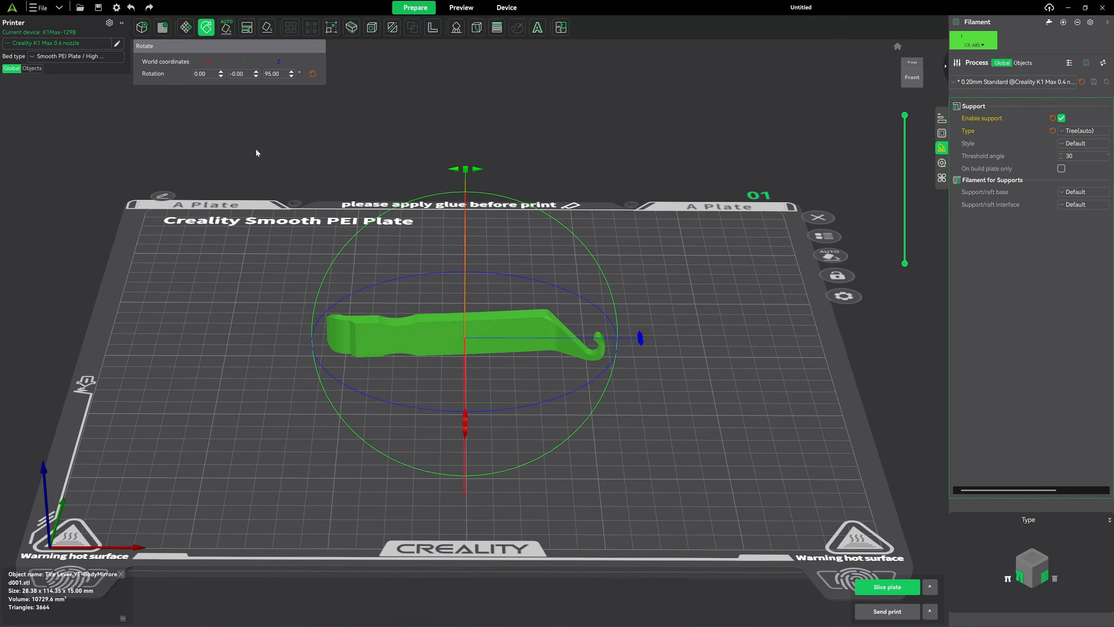
Slice the plate and inspect the generated toolpaths and tree supports beneath the lever.
left_click_drag(257, 153, 463, 341)
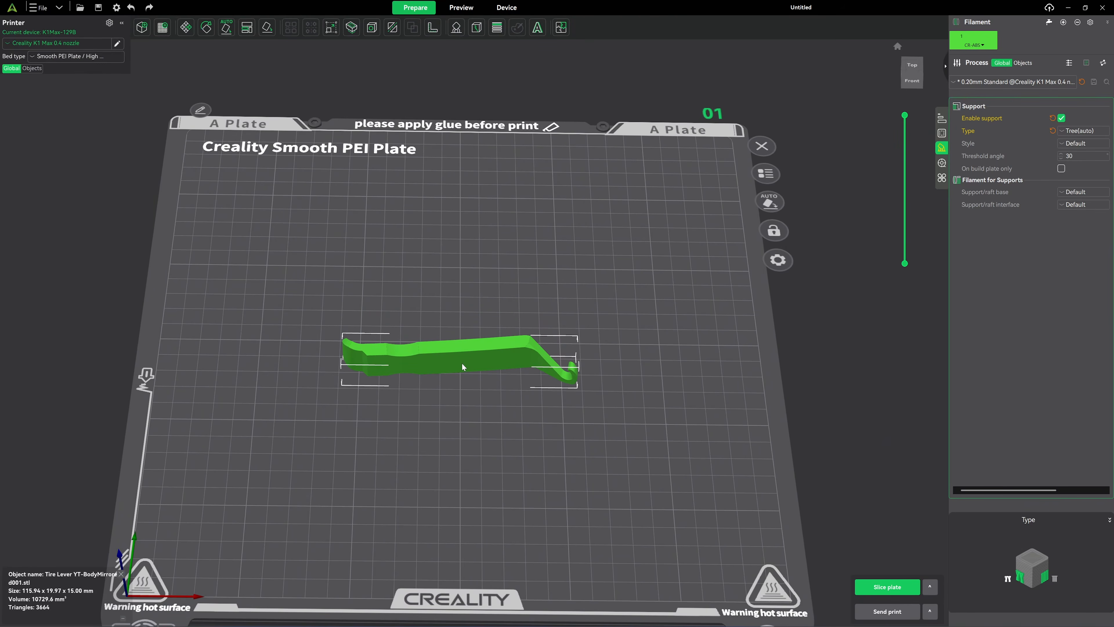
left_click_drag(475, 440, 631, 415)
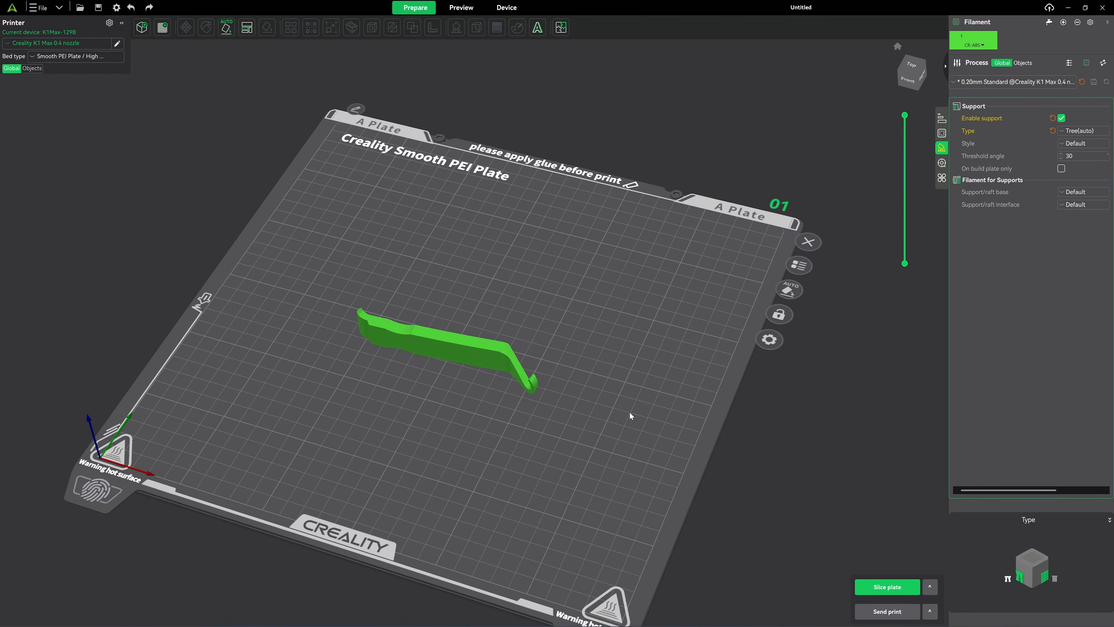
left_click(890, 591)
left_click_drag(696, 310, 719, 285)
scroll(553, 390, "up", 5)
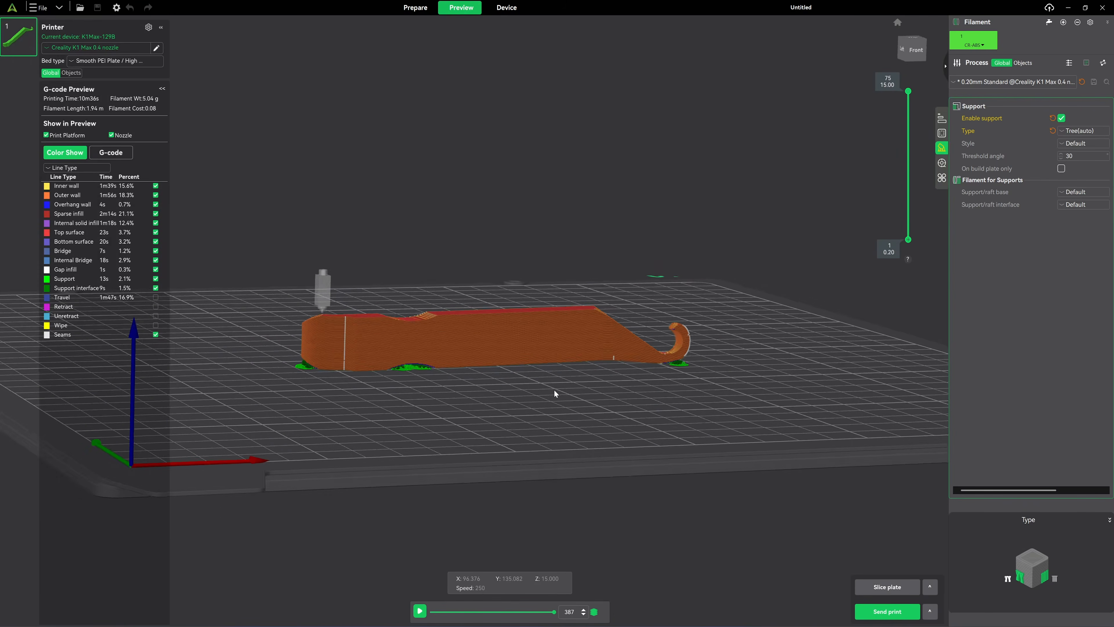
left_click_drag(553, 389, 563, 418)
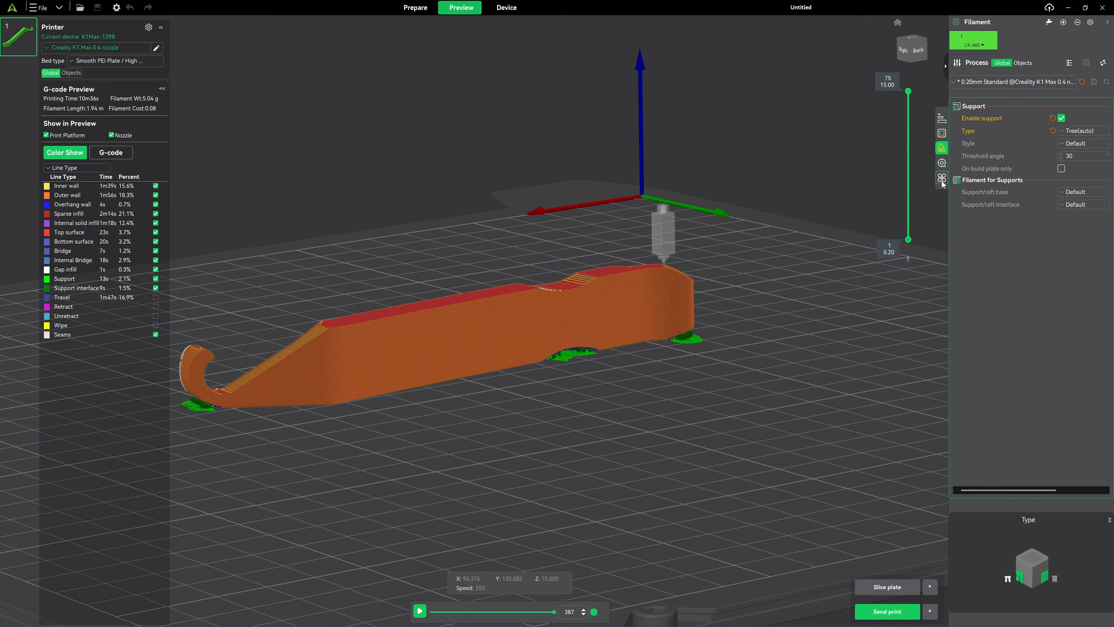
Set the sparse infill density to 100% and slice the plate again.
left_click(942, 132)
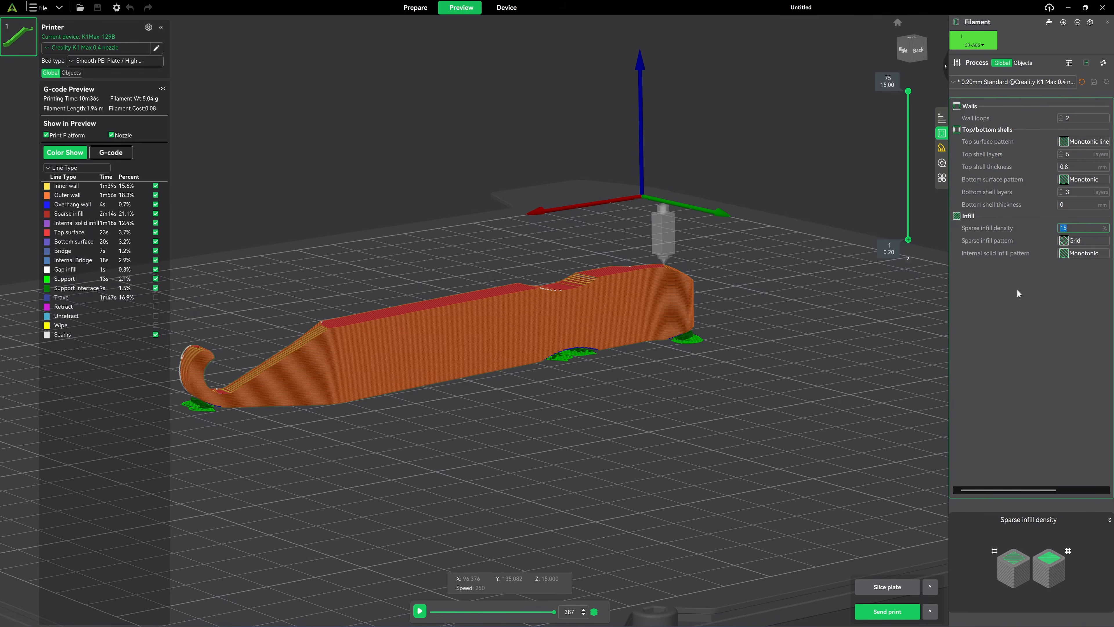
type("100")
key("Return")
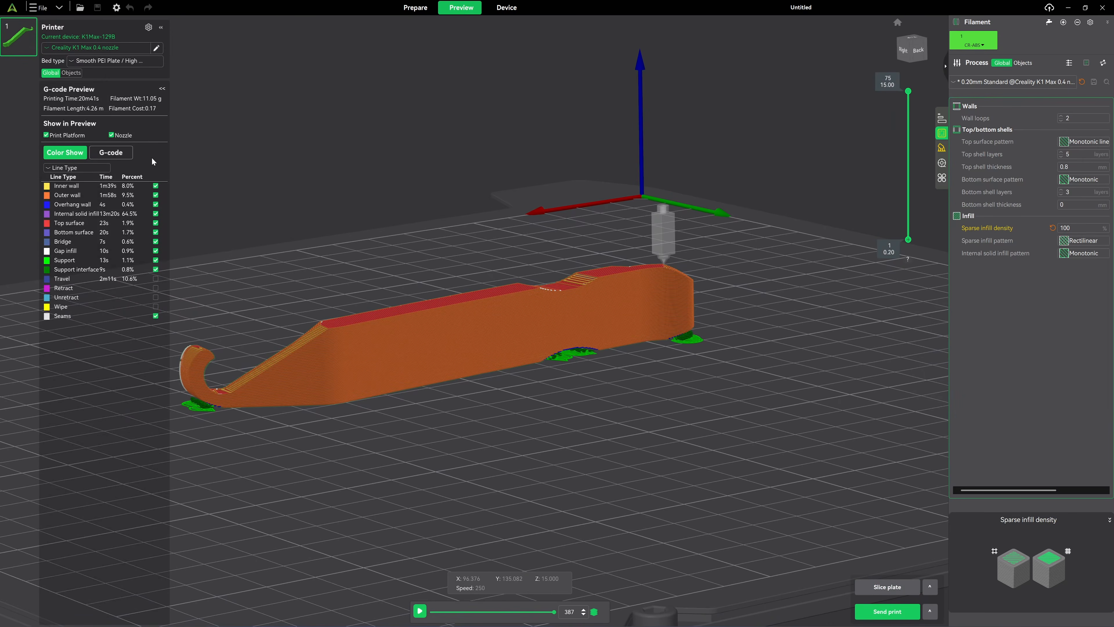
Lower the previewed layers to layer 71 to examine the solid infill inside the lever.
left_click_drag(355, 150, 719, 152)
key("1")
left_click_drag(908, 91, 909, 205)
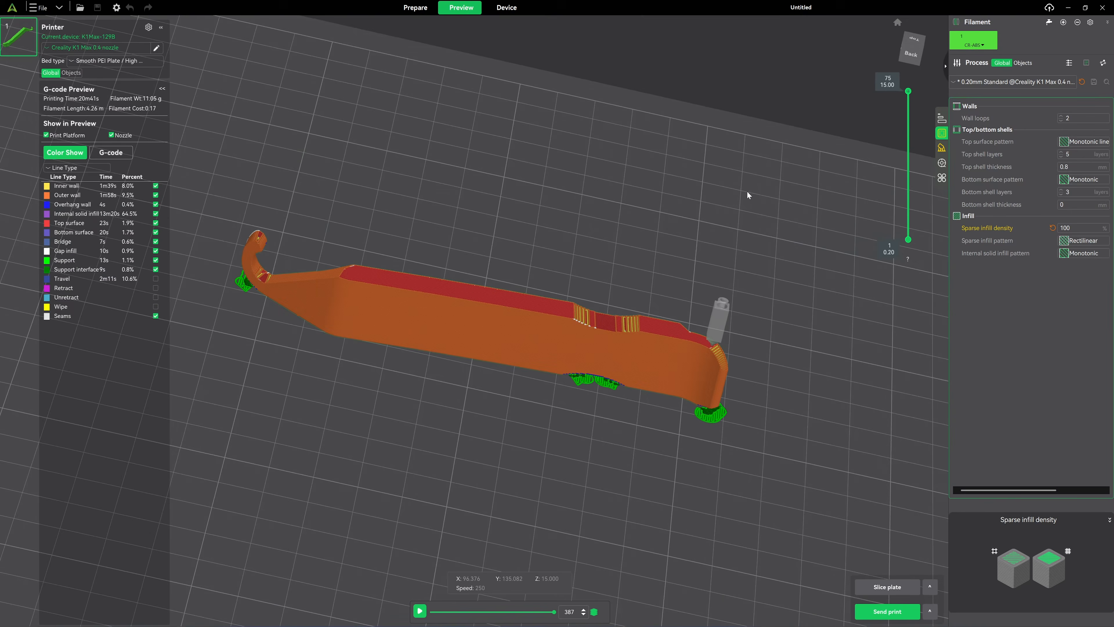
left_click_drag(768, 206, 879, 97)
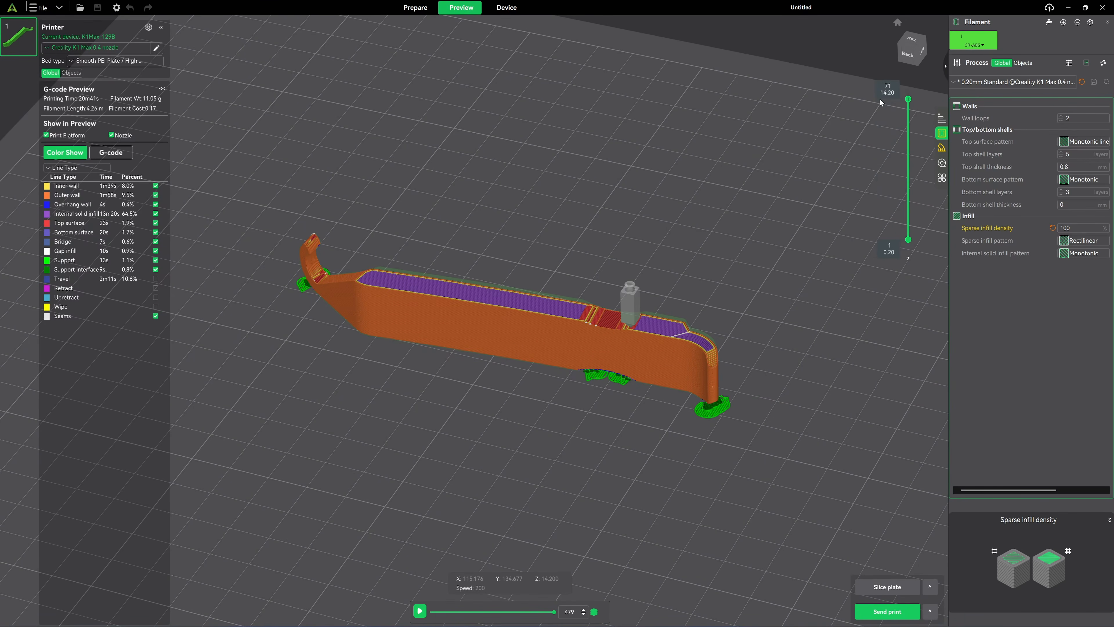
scroll(793, 105, "up", 1)
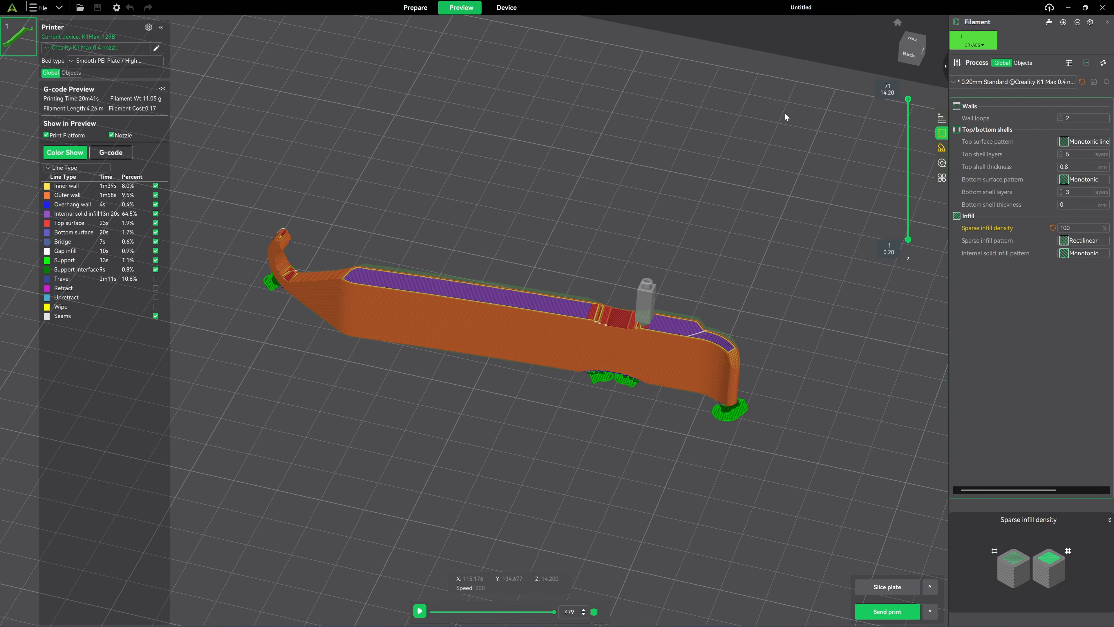
Check the sliced lever from several angles and start sending the print to the printer.
left_click_drag(747, 49, 509, 358)
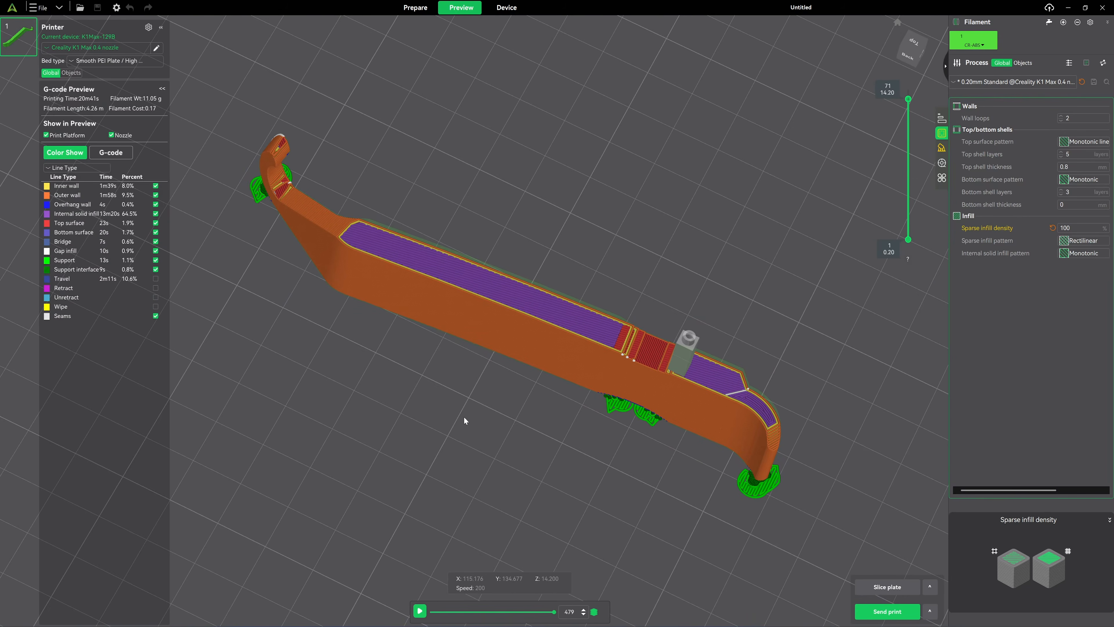
scroll(463, 419, "down", 4)
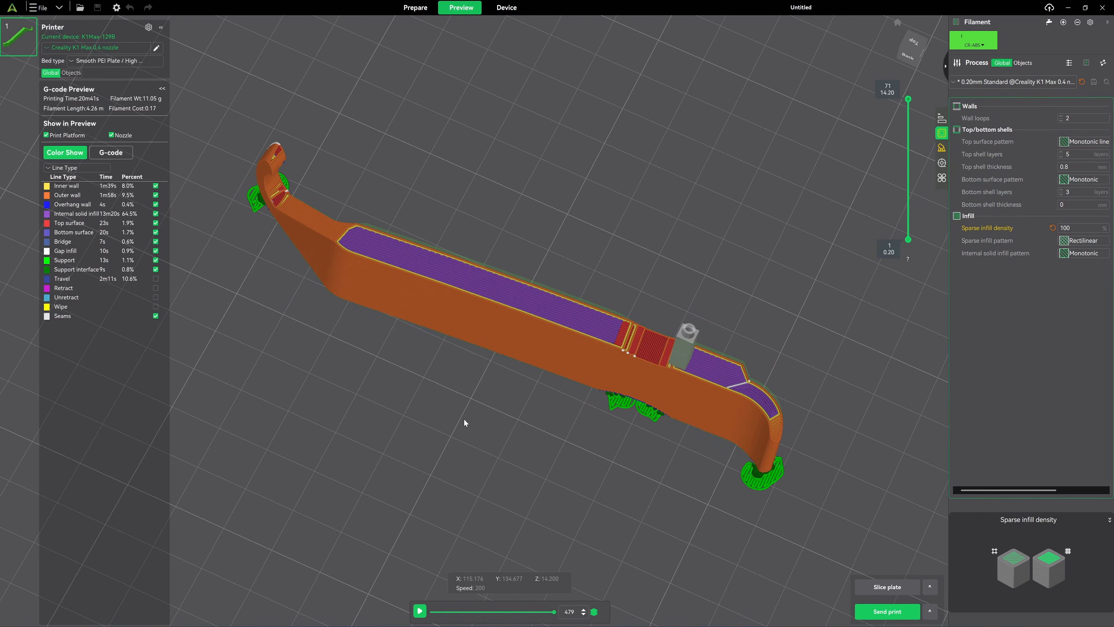
scroll(464, 422, "down", 2)
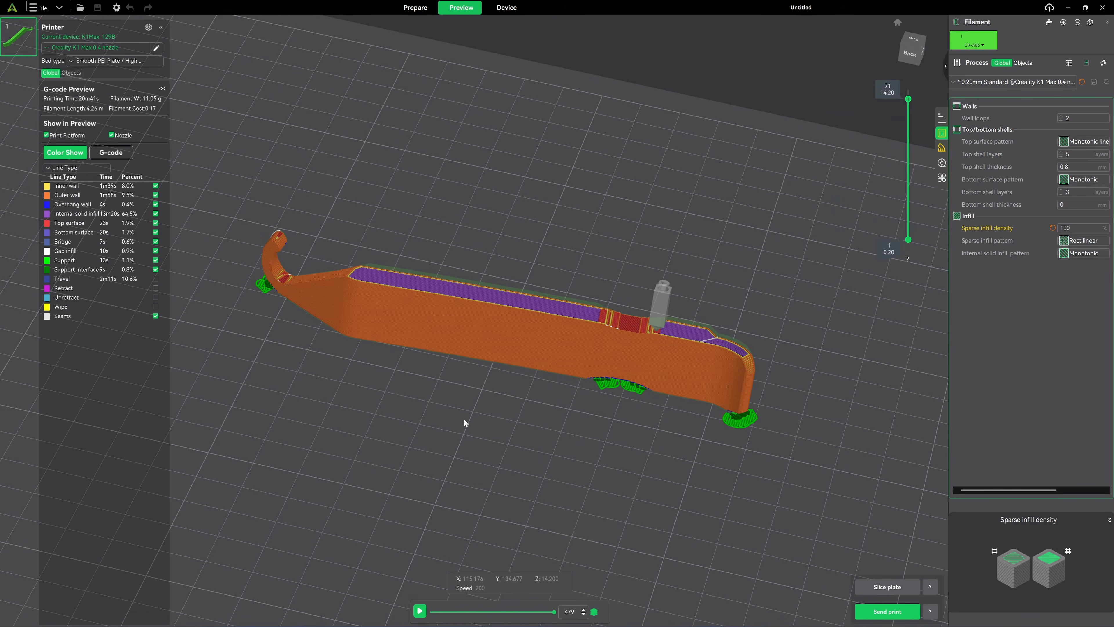
left_click_drag(449, 426, 475, 499)
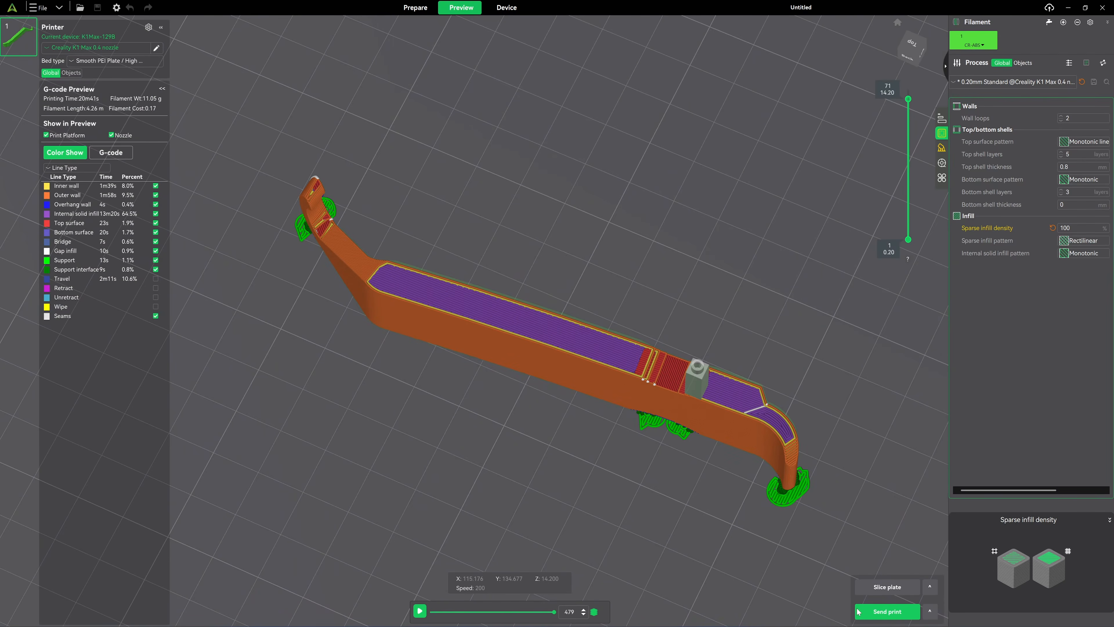
left_click(873, 612)
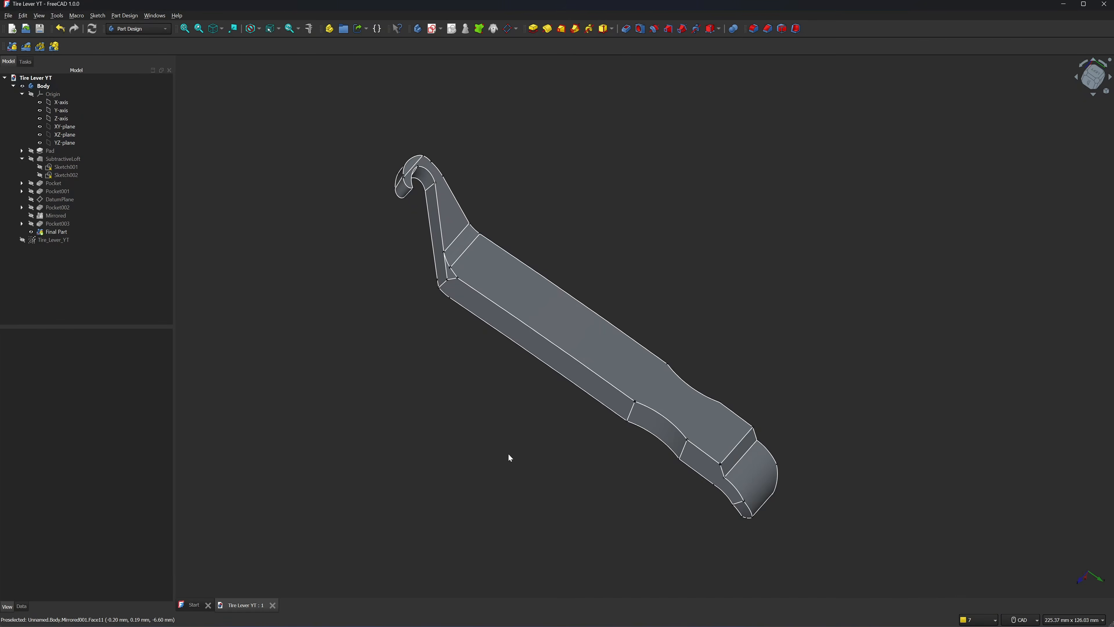
Switch to FreeCAD and change to the FEM workbench with the tire lever's Final Part displayed.
left_click(153, 29)
left_click(139, 43)
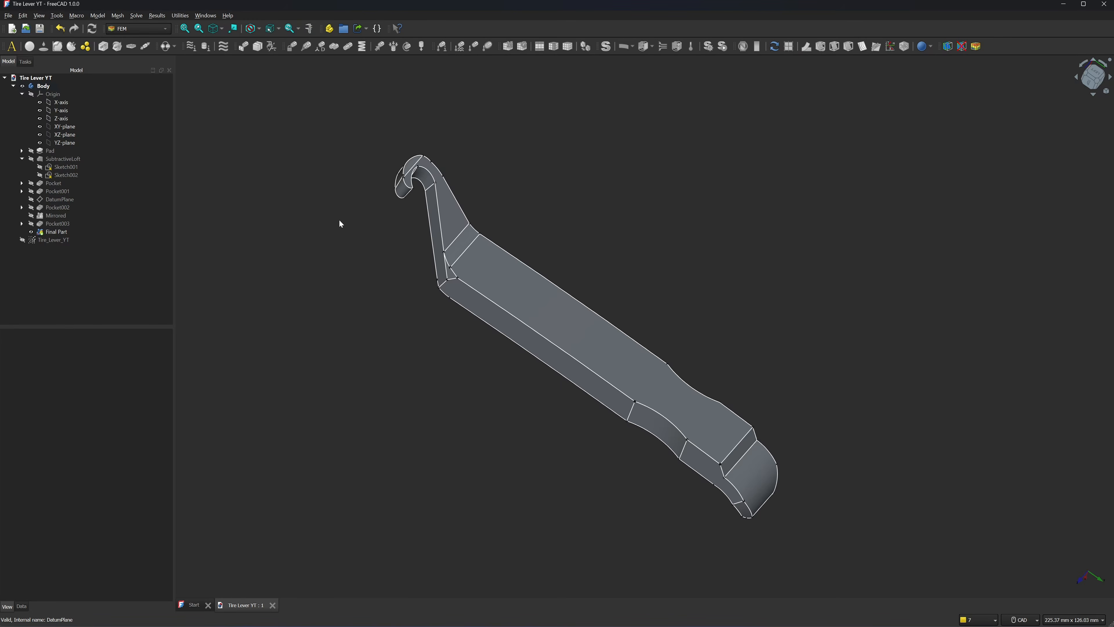
scroll(391, 264, "up", 1)
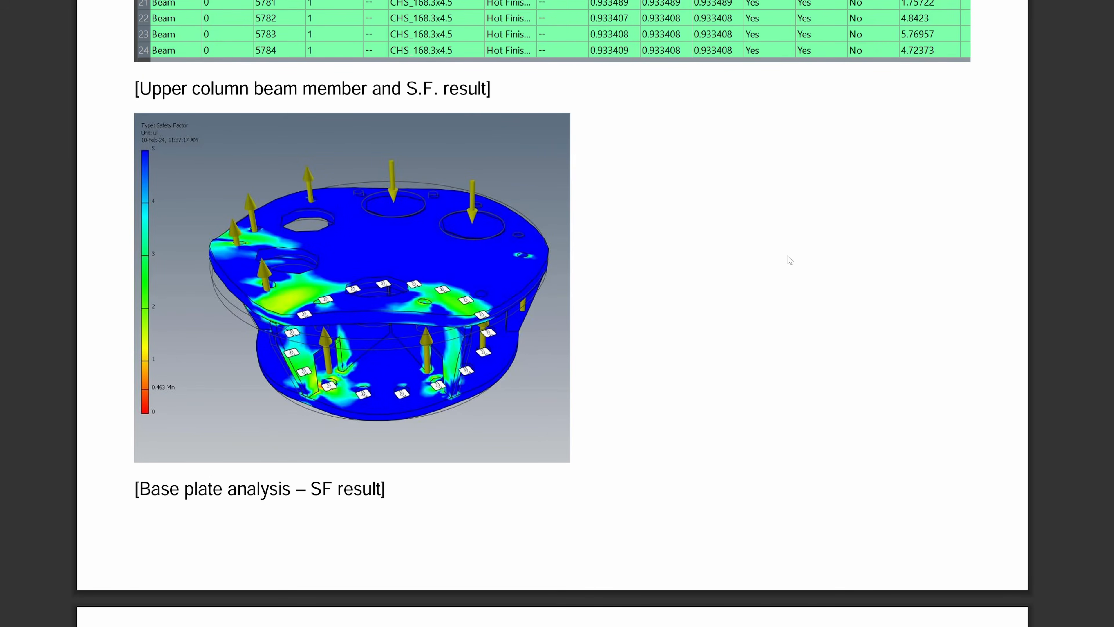
Examine the base plate safety-factor and bolt-tension pages of the structural analysis report.
scroll(772, 266, "down", 8)
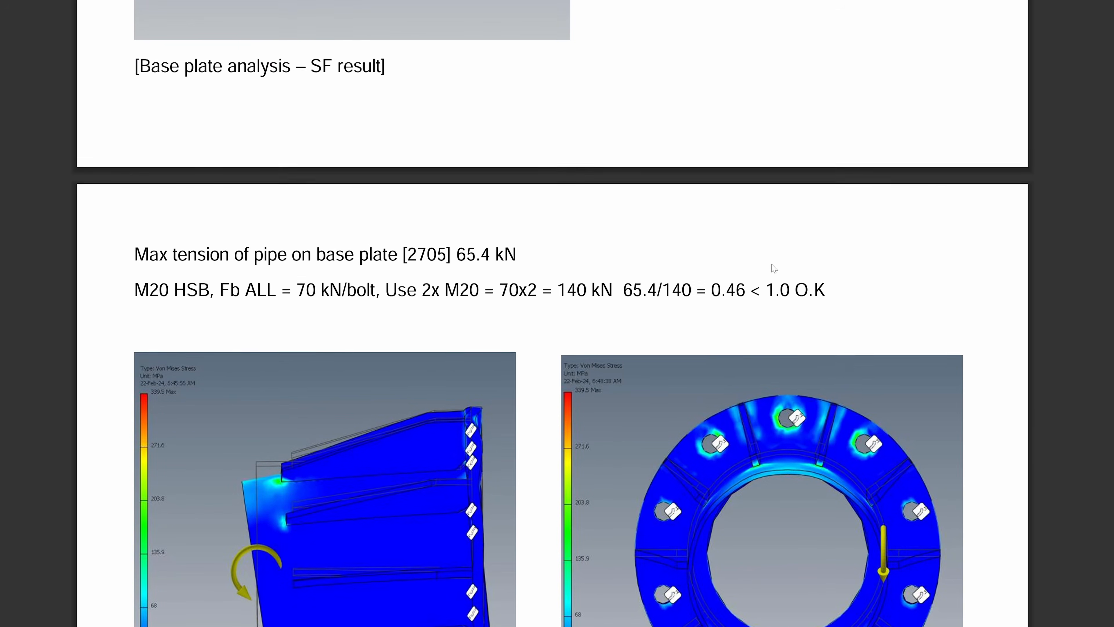
Examine the Von Mises stress plots and bending-moment bolt calculations of the pipe end plate in the analysis report.
scroll(773, 268, "down", 3)
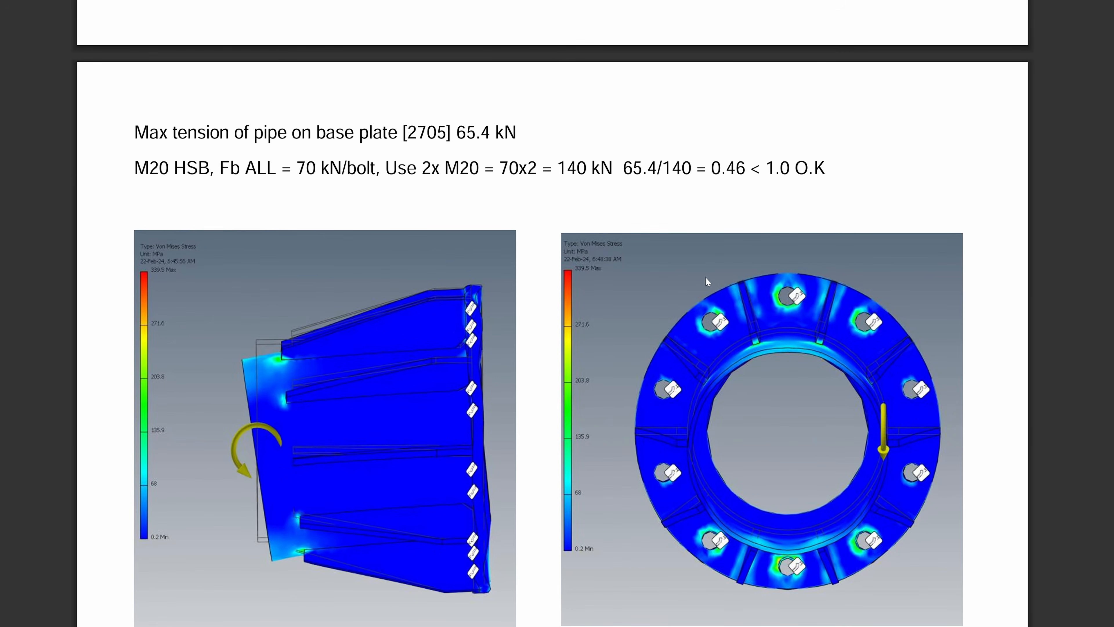
scroll(705, 281, "down", 2)
scroll(650, 298, "down", 2)
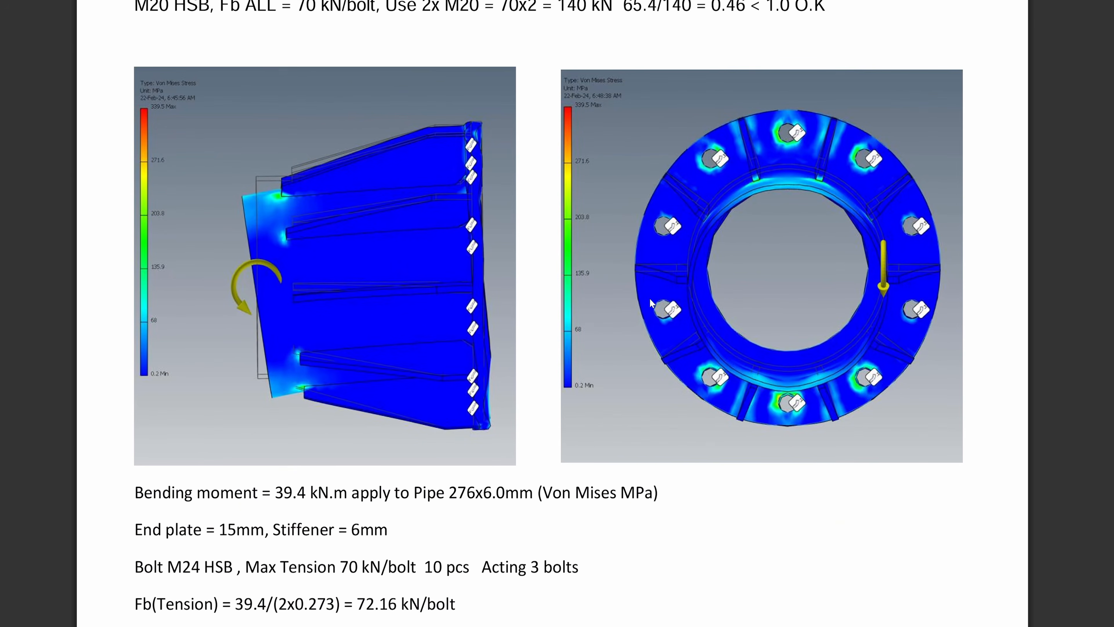
scroll(650, 299, "up", 5)
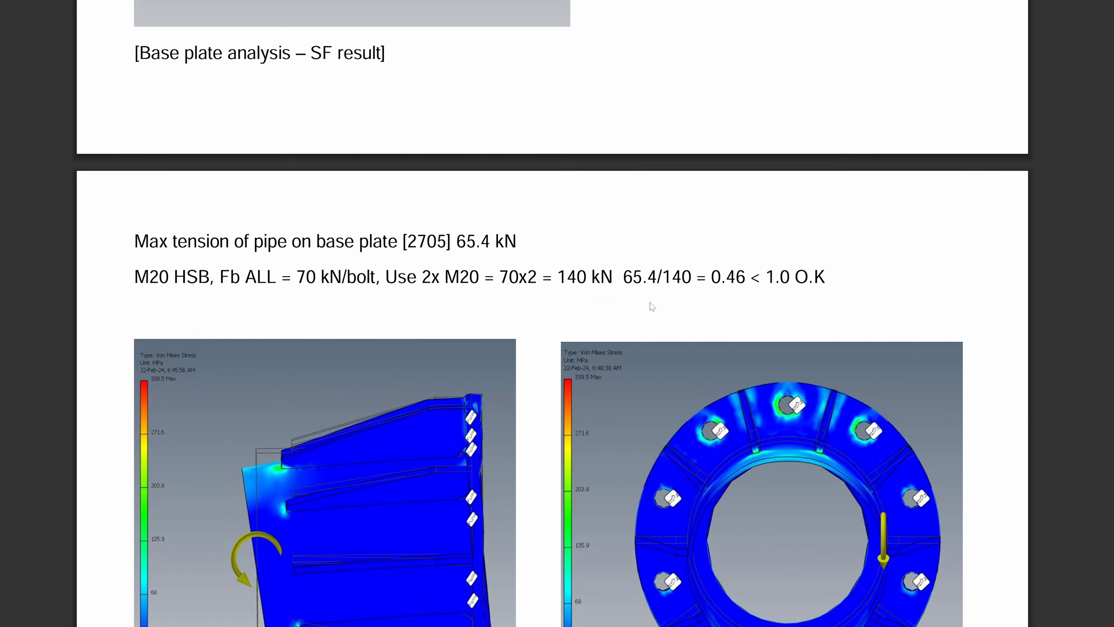
scroll(652, 307, "up", 5)
scroll(612, 374, "up", 2)
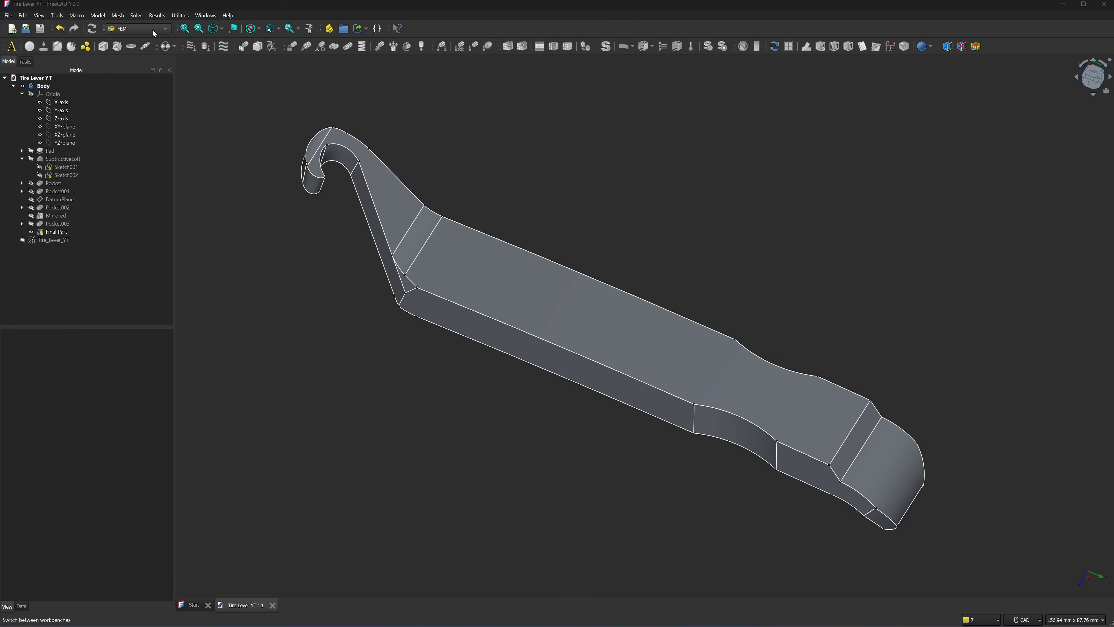
Create an FEM analysis for the tire lever and assign the ABS-Generic thermoplastic as its solid material.
left_click(13, 48)
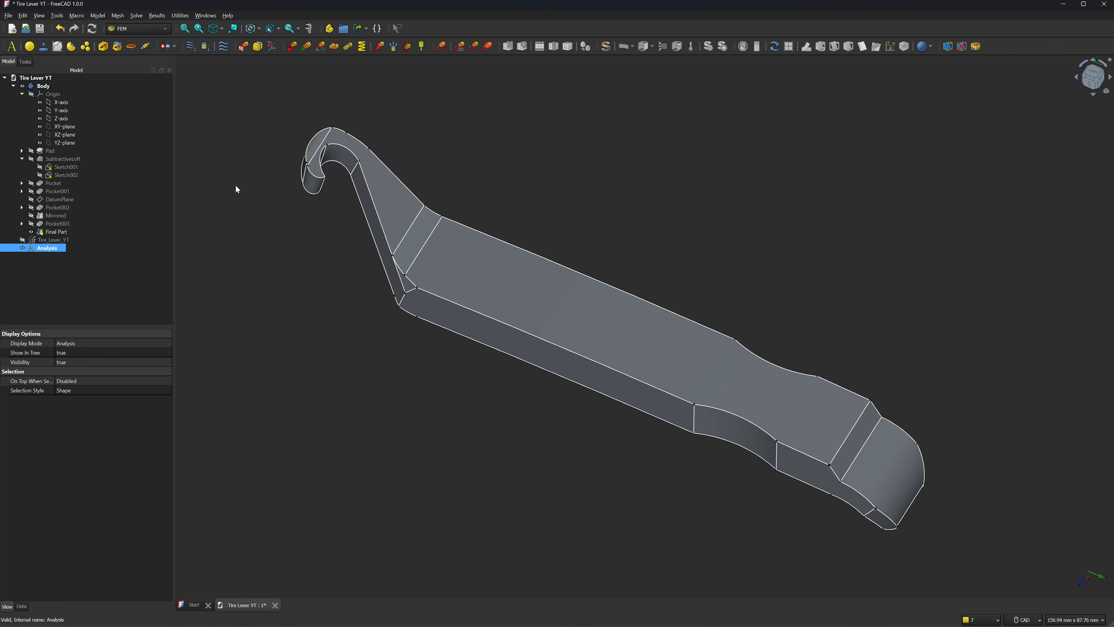
left_click(30, 46)
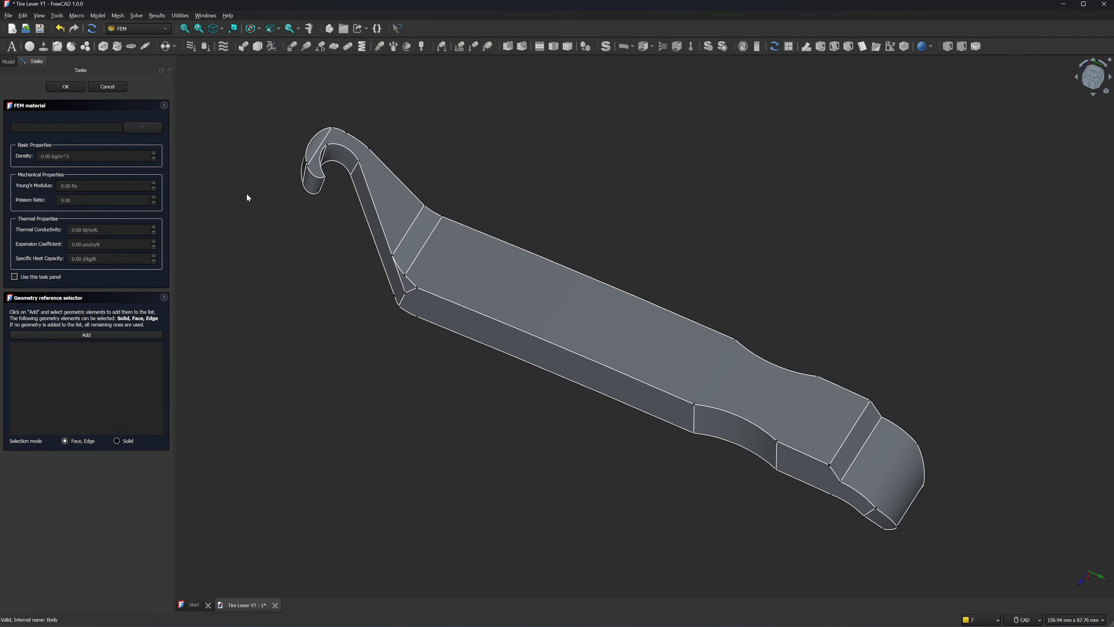
left_click(143, 127)
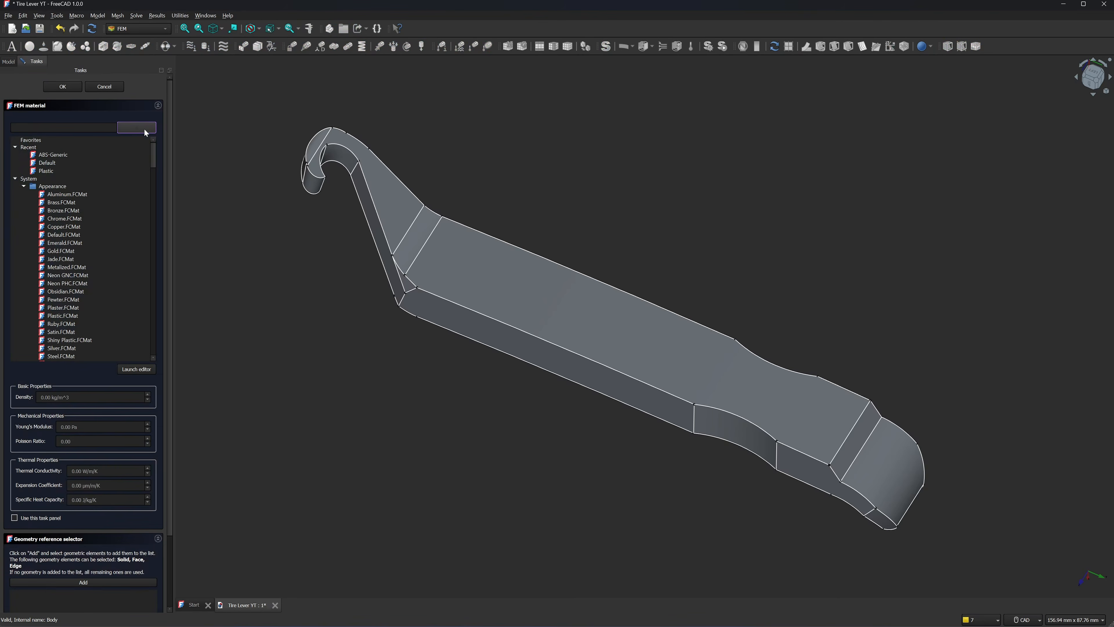
scroll(131, 231, "down", 5)
scroll(131, 233, "down", 20)
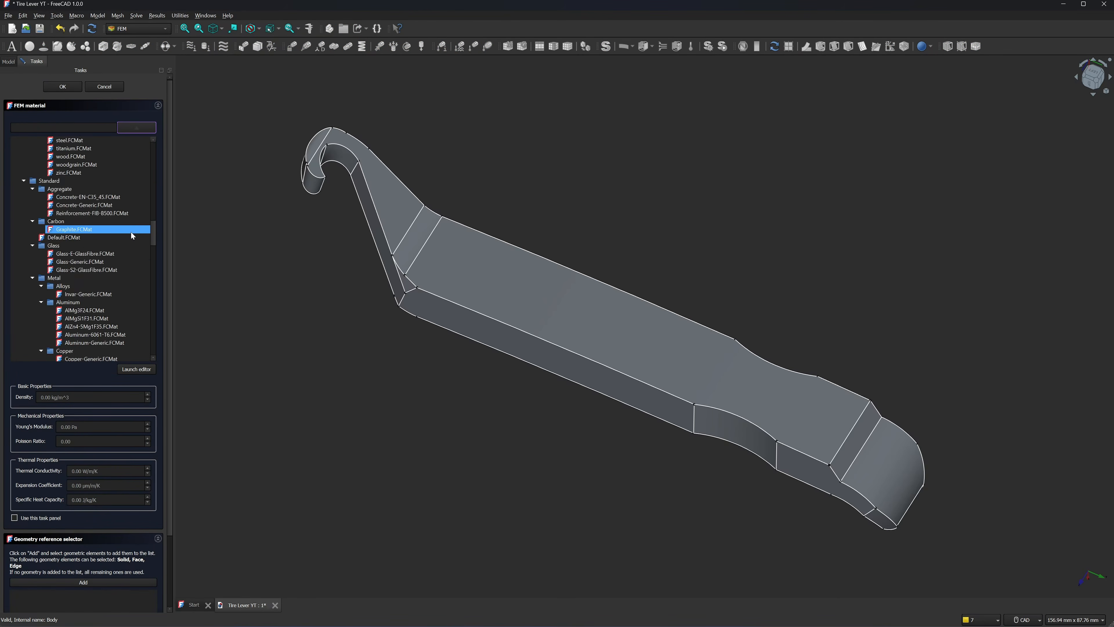
scroll(131, 230, "down", 6)
left_click(90, 226)
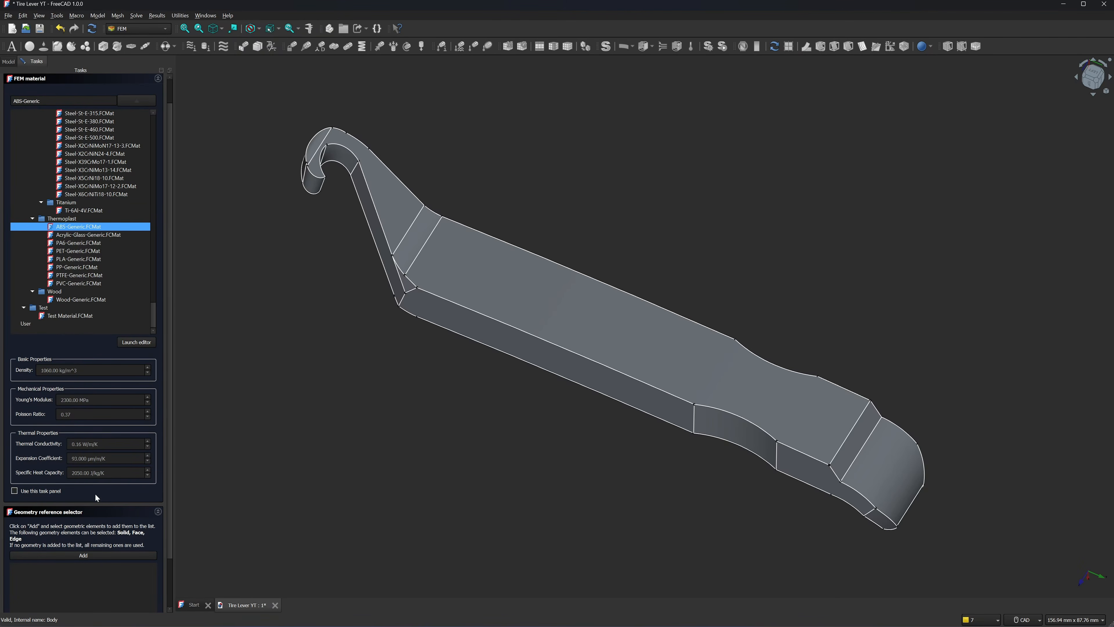
scroll(92, 582, "down", 1)
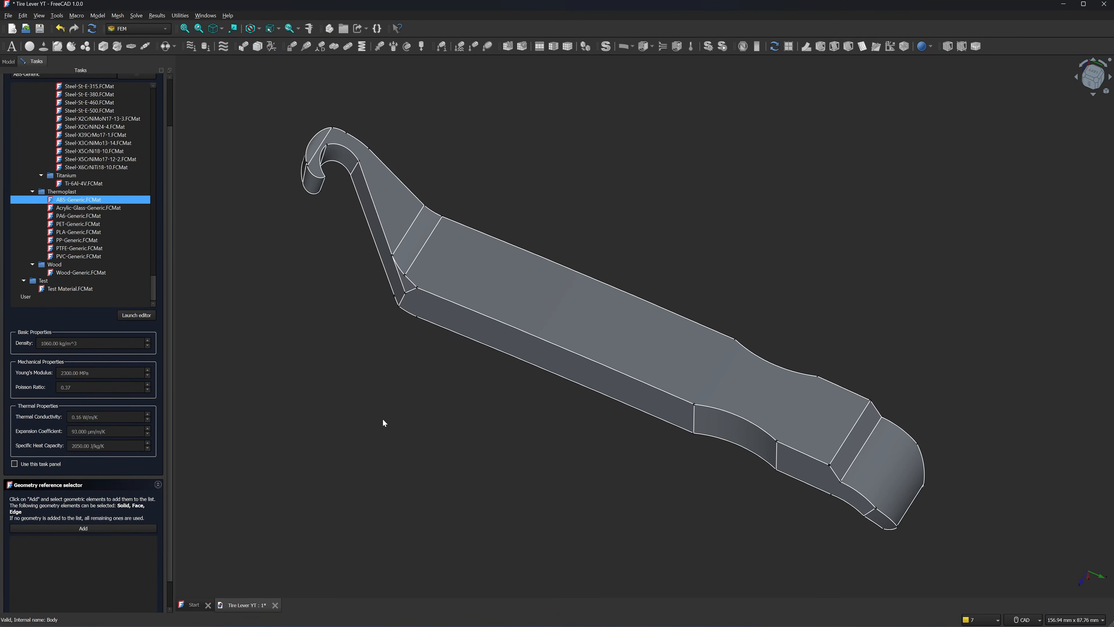
scroll(162, 153, "up", 2)
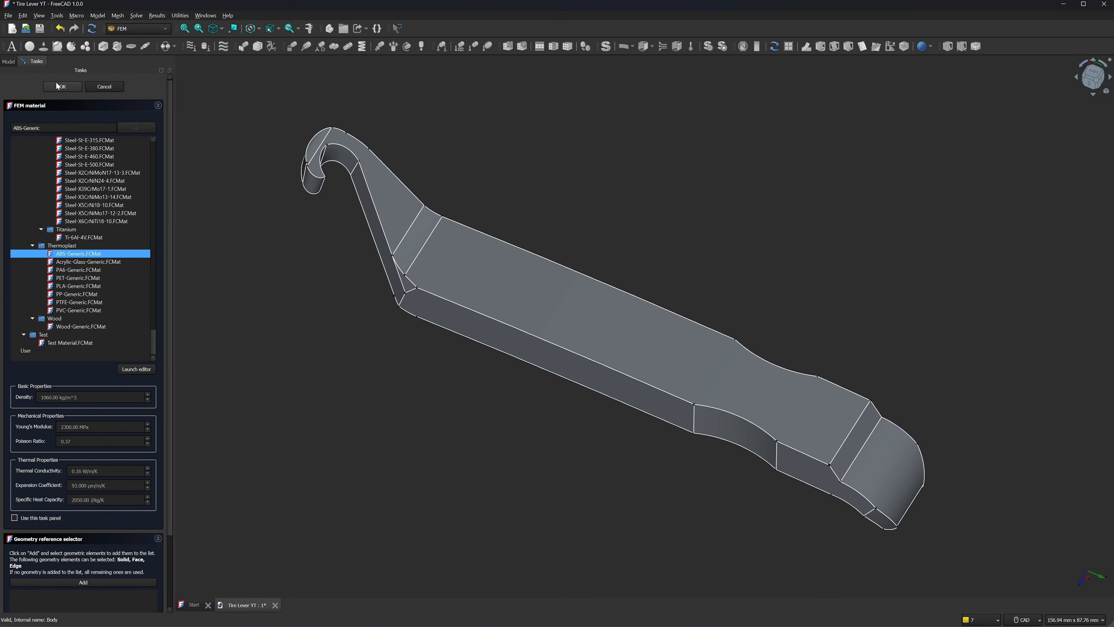
left_click(65, 84)
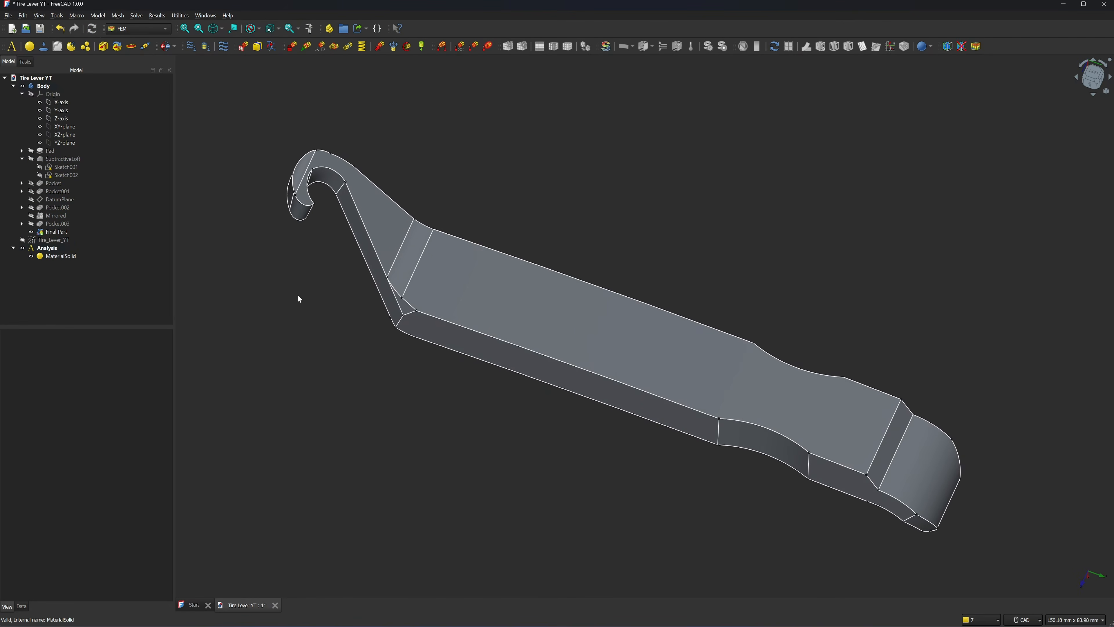
Apply a fixed constraint to the edge across the curved tip and the lower edge of the step beneath it.
left_click(134, 172)
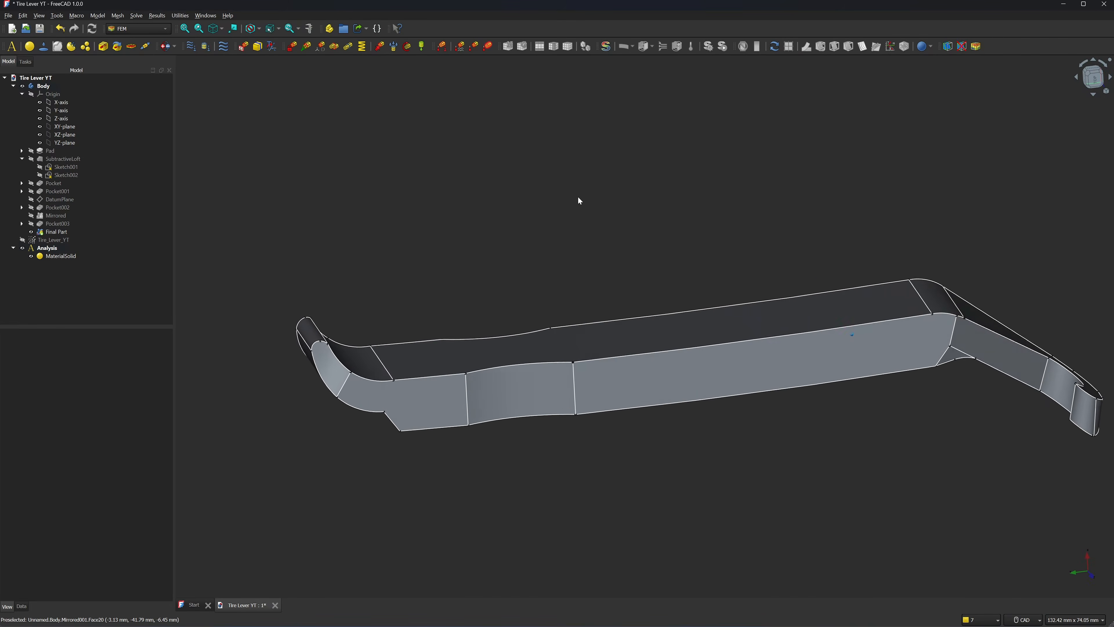
middle_click_drag(522, 228, 510, 216)
scroll(510, 217, "up", 1)
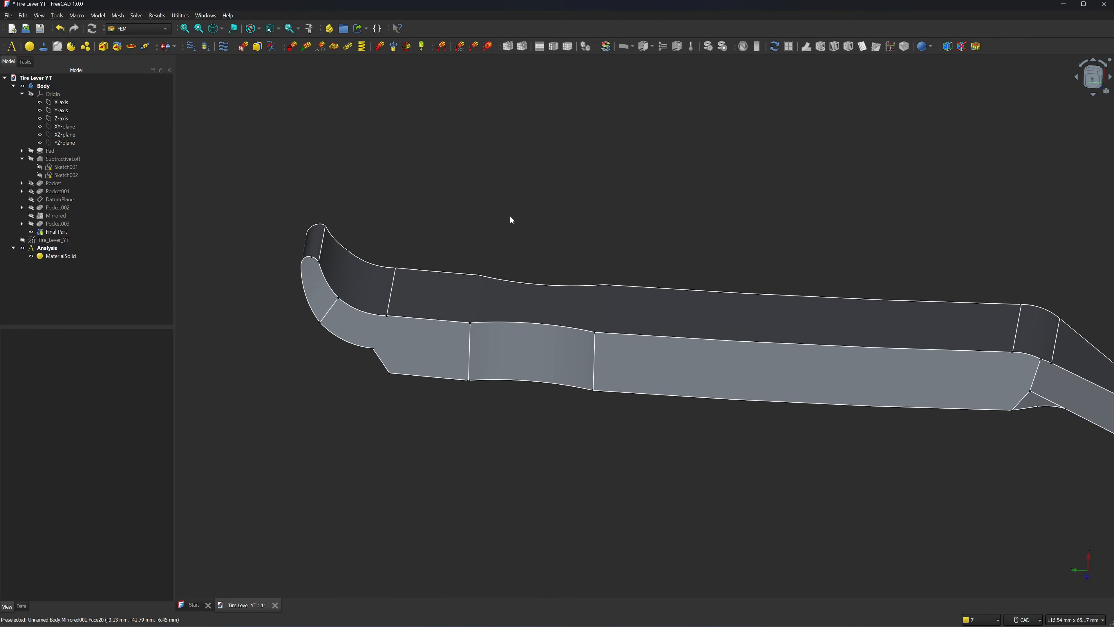
middle_click_drag(485, 217, 346, 141)
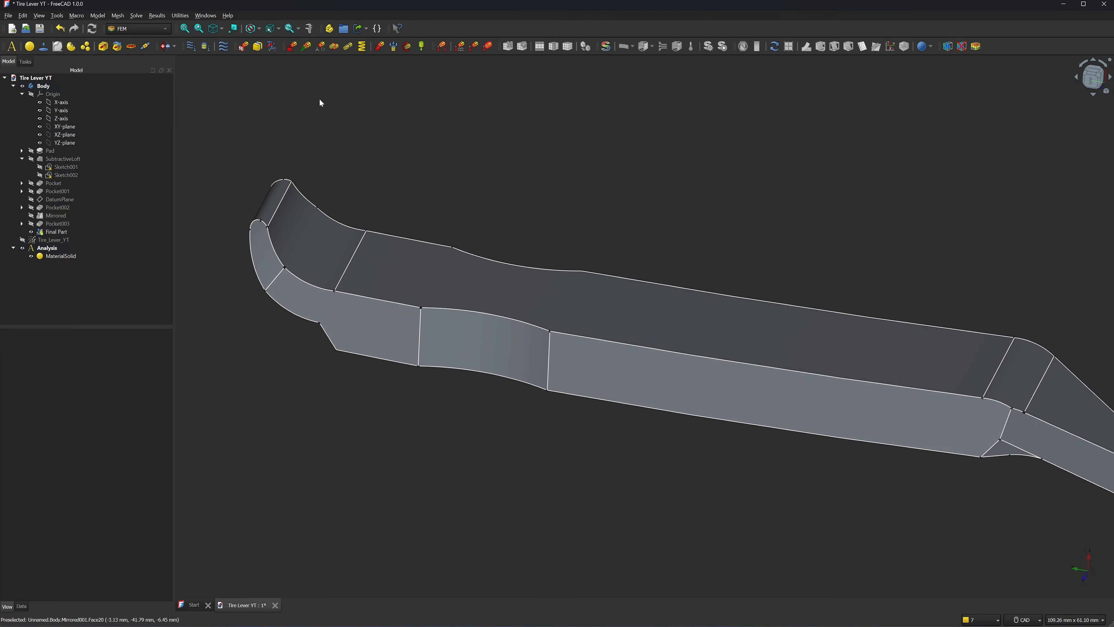
left_click(293, 49)
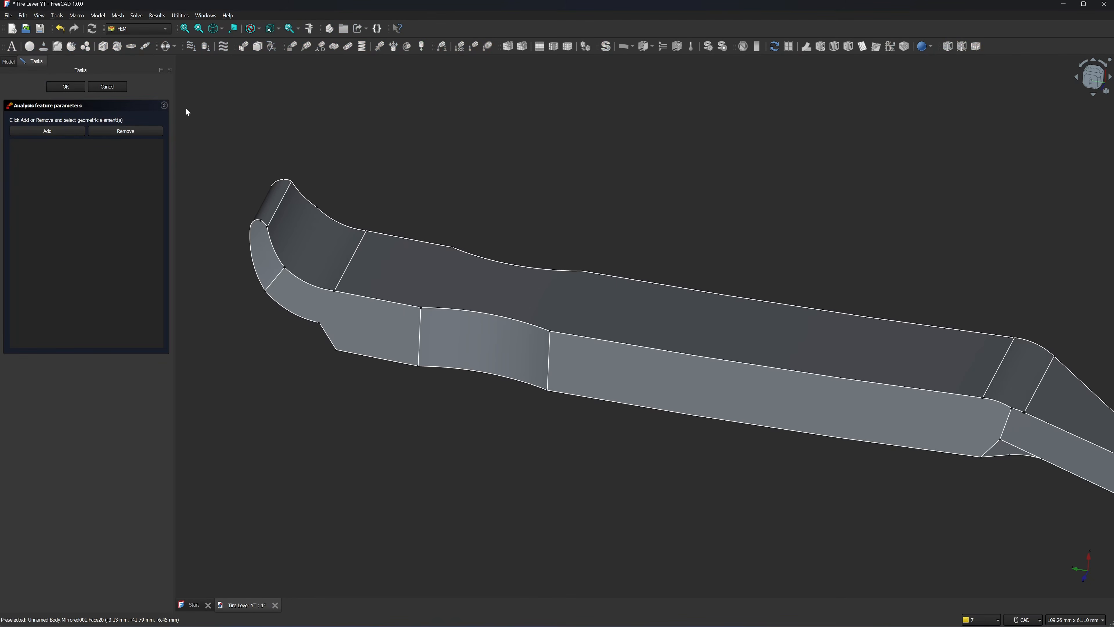
left_click(49, 133)
middle_click_drag(285, 151, 336, 171)
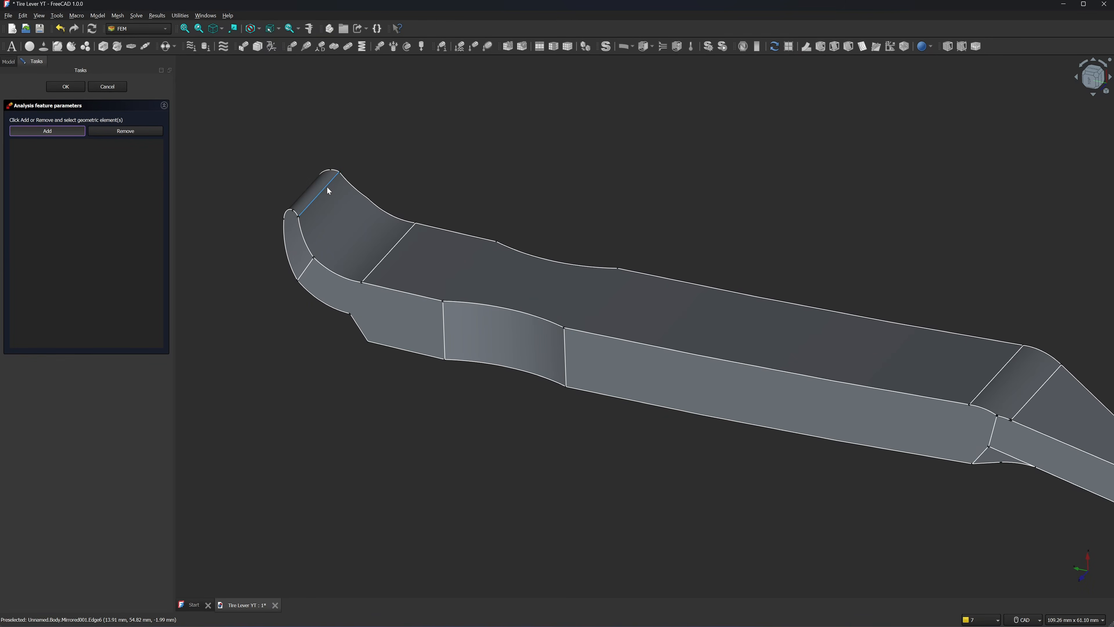
left_click(329, 191)
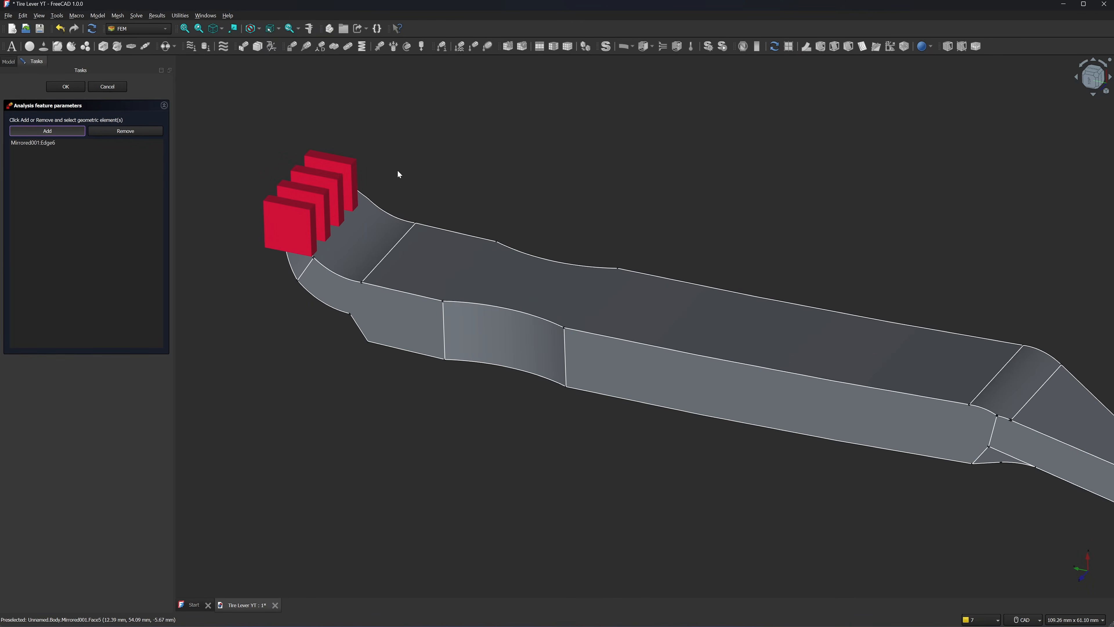
middle_click_drag(423, 169, 435, 299)
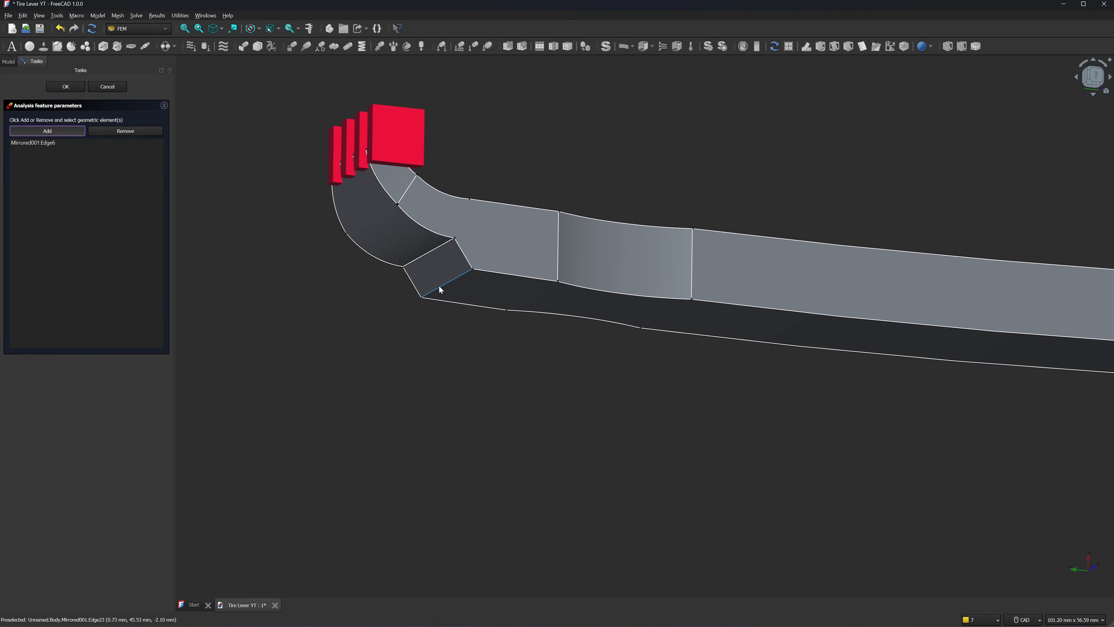
left_click(439, 289)
middle_click_drag(398, 342, 378, 372)
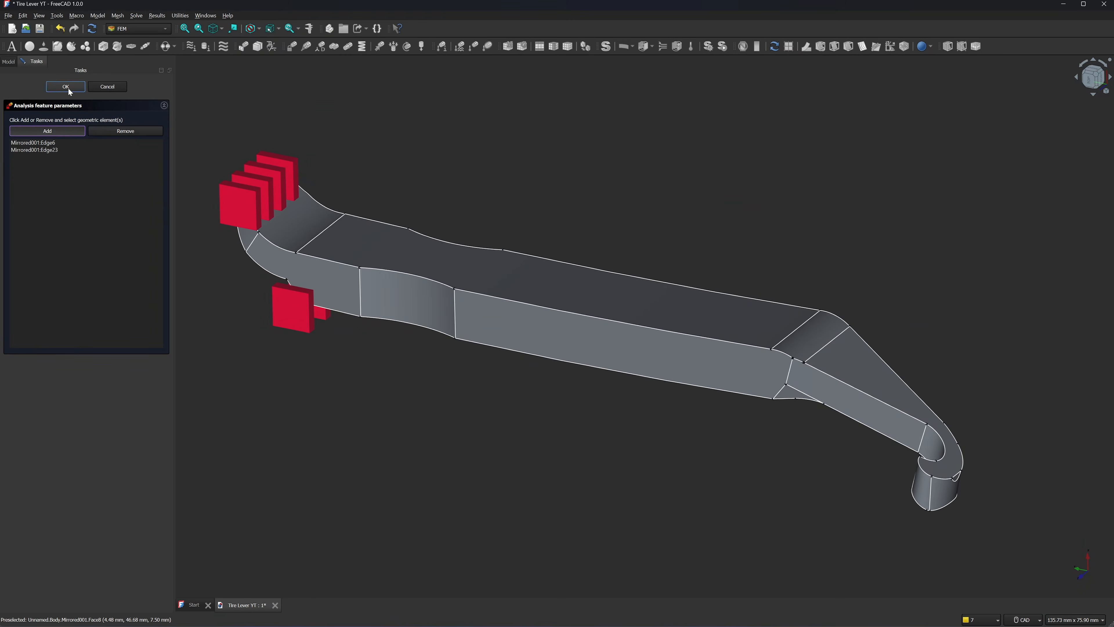
left_click(66, 87)
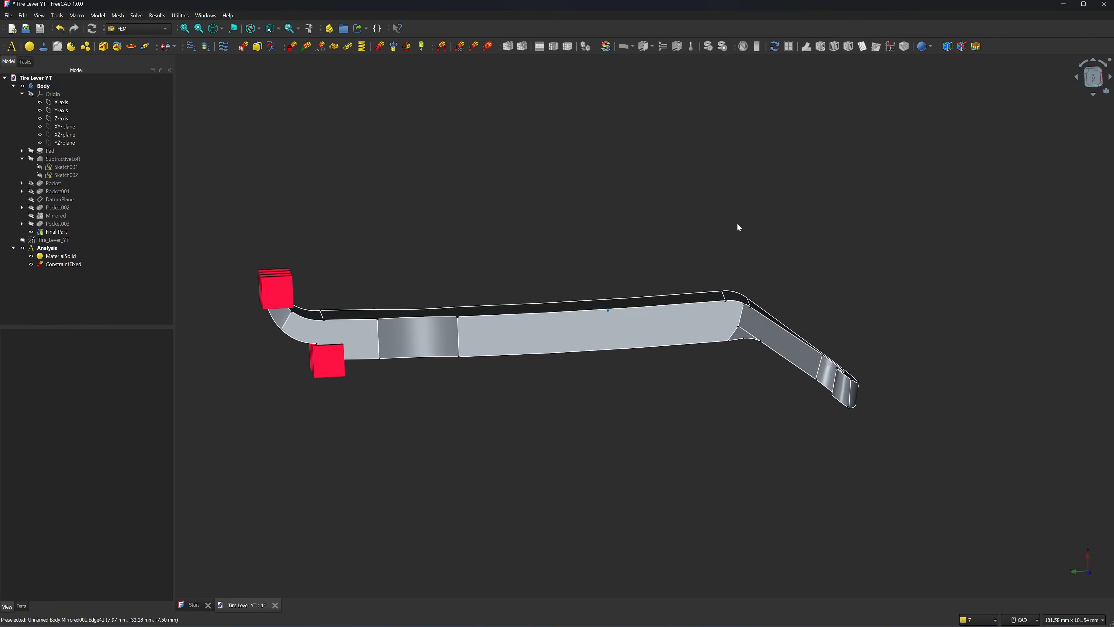
Add a force load on the cross edge at the hook-side bend, directed by the hook's flat sloping face and reversed.
left_click(380, 48)
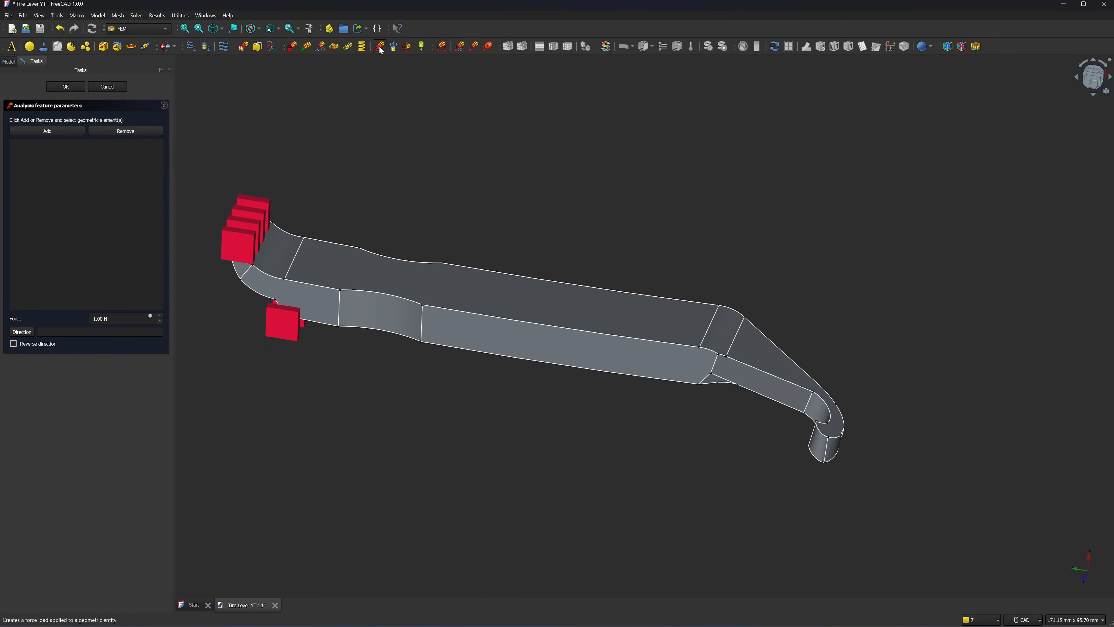
left_click(71, 132)
left_click(714, 316)
scroll(756, 225, "up", 5)
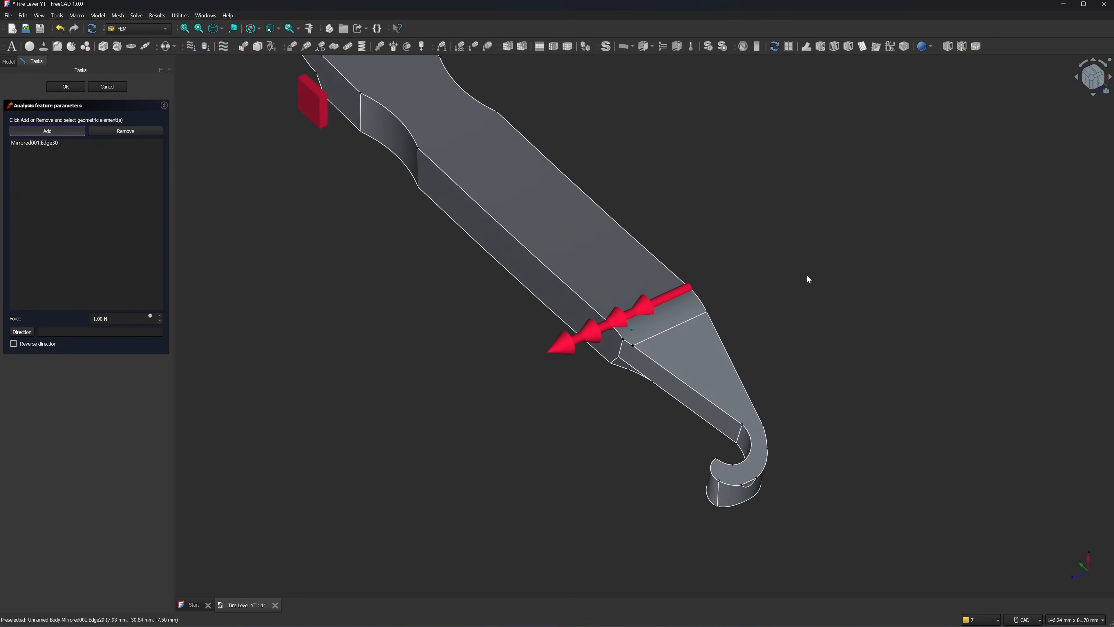
middle_click_drag(807, 274, 701, 302)
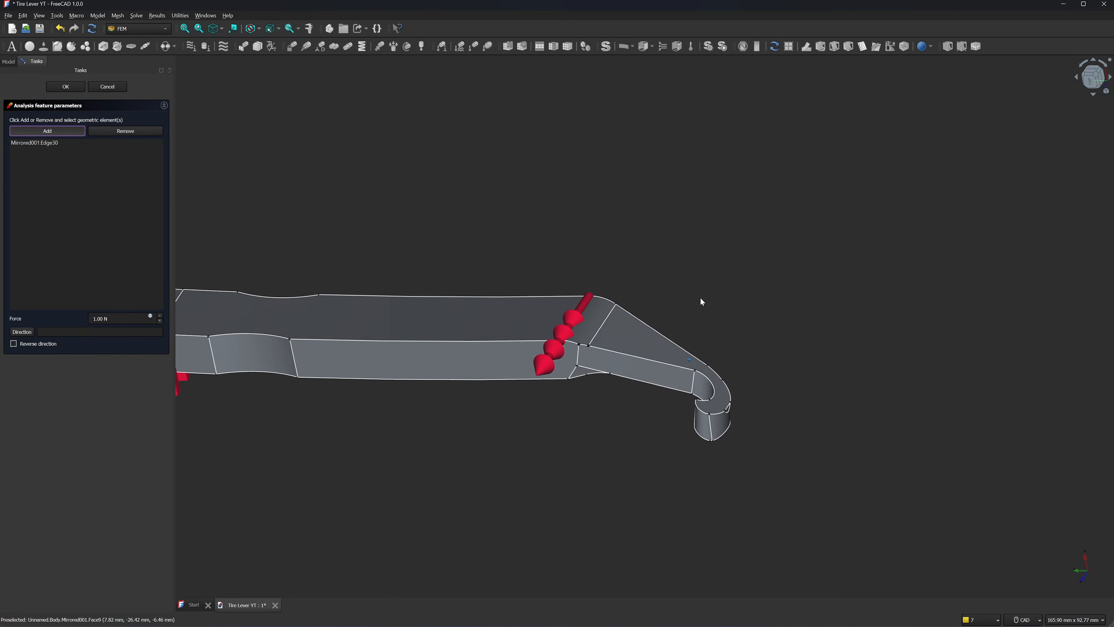
left_click(639, 337)
middle_click_drag(445, 254, 604, 316)
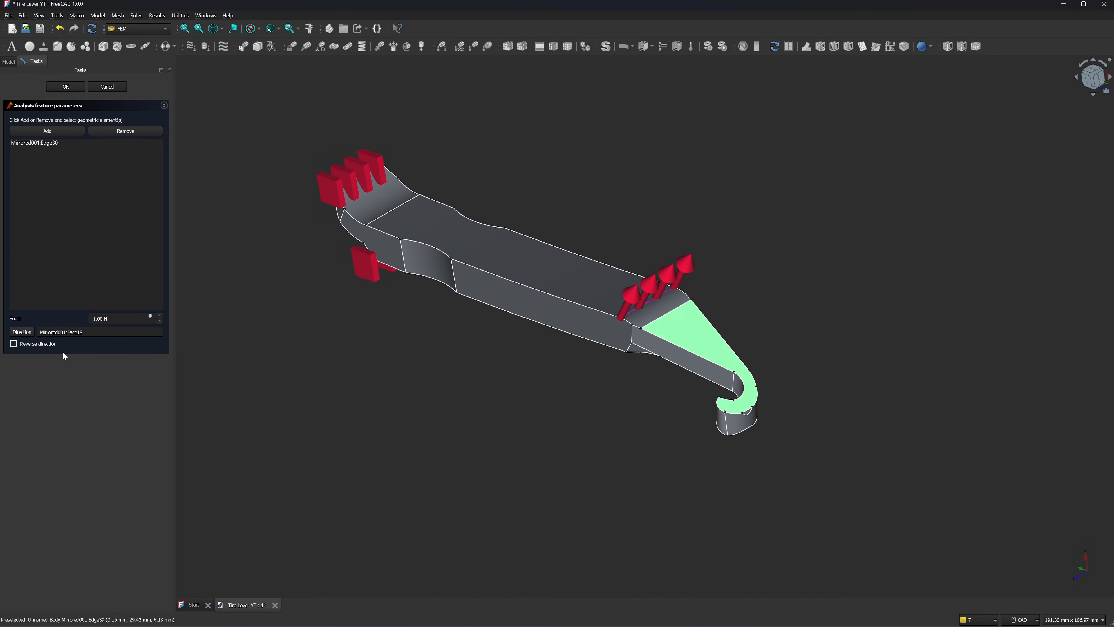
left_click(15, 345)
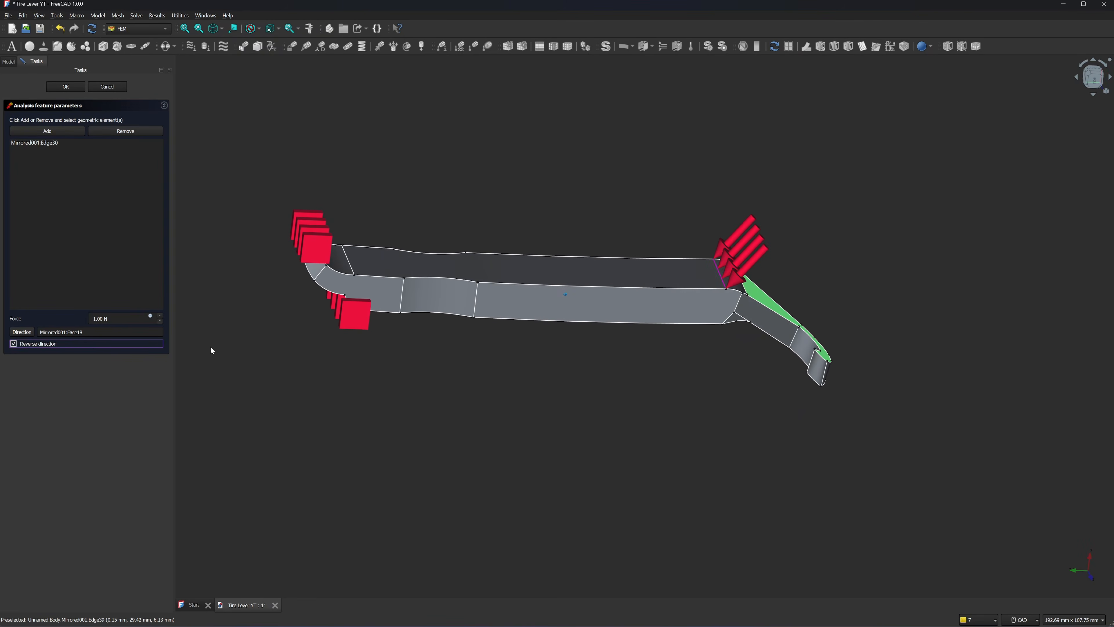
Set the force load to 60 N and finish the constraint.
left_click(110, 318)
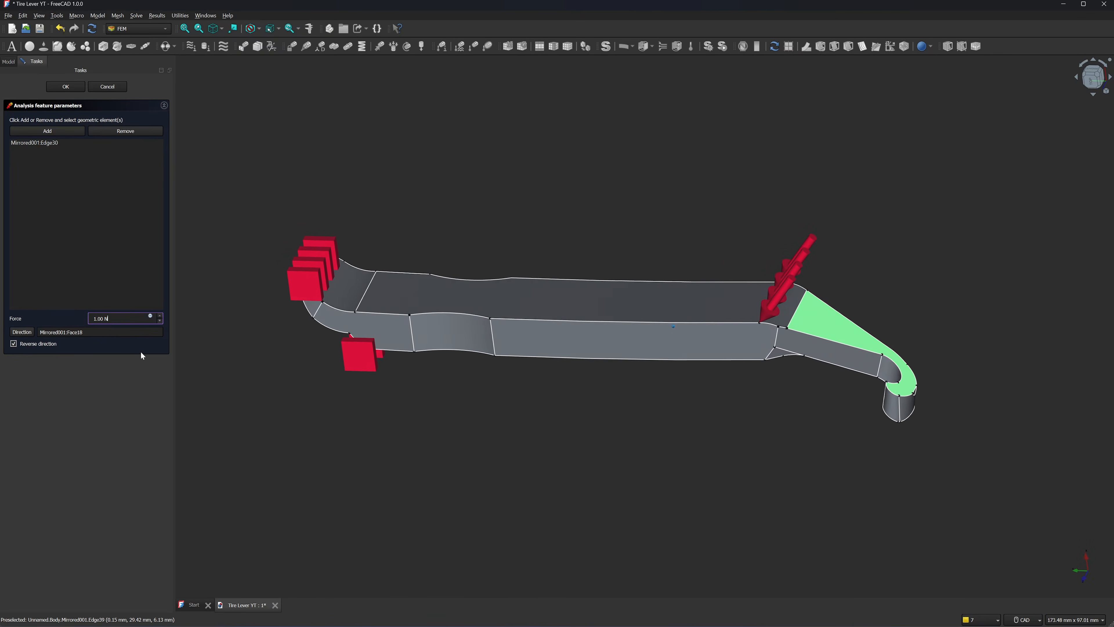
triple_click(106, 318)
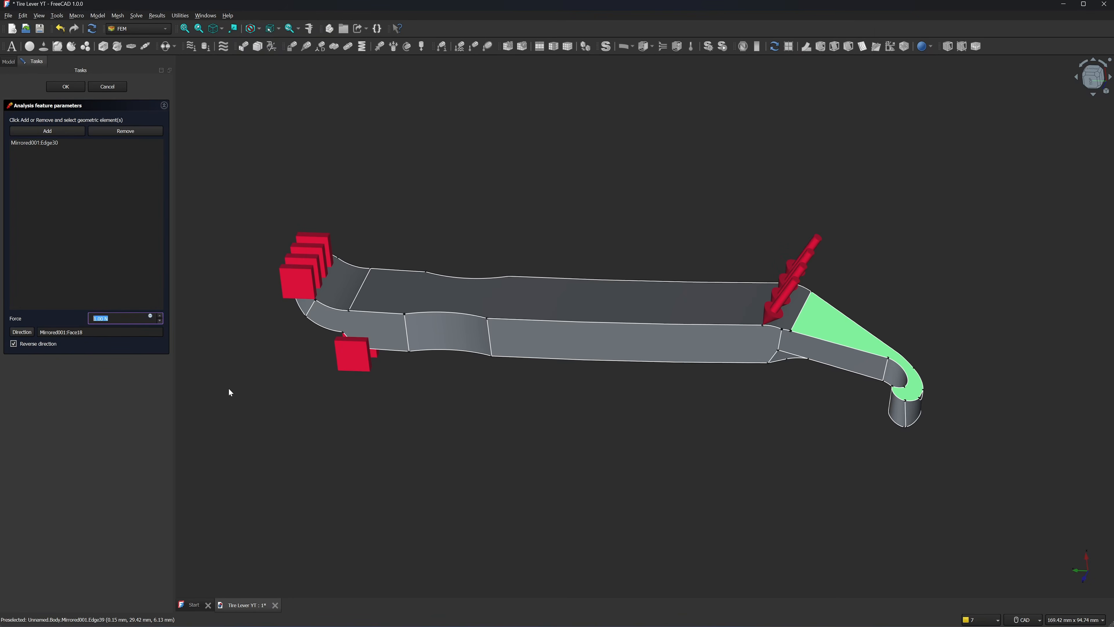
type("60")
left_click(65, 86)
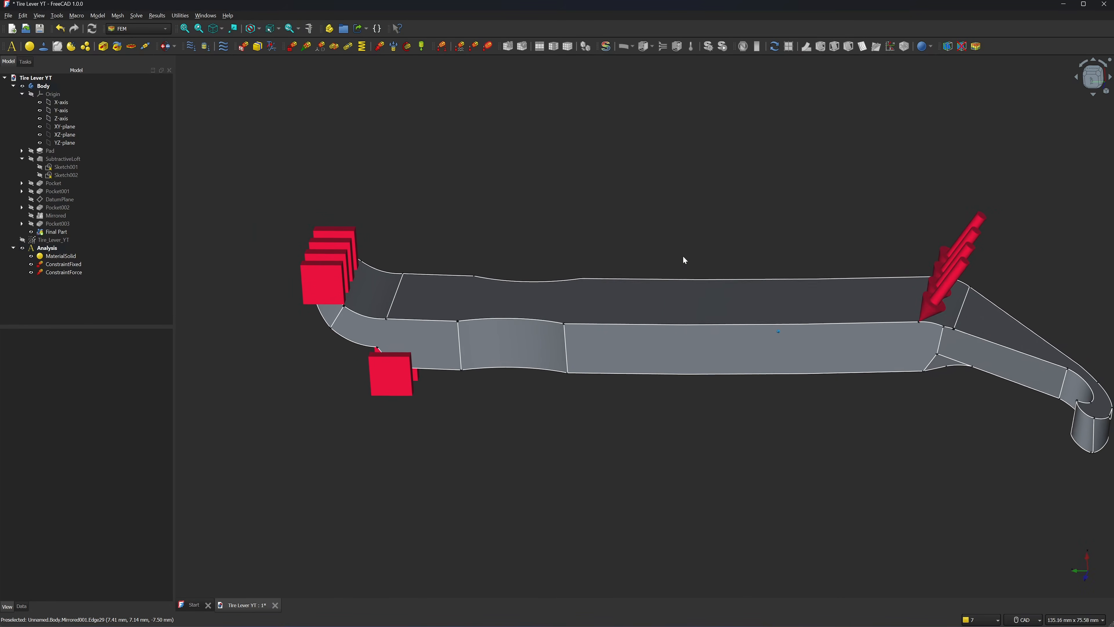
left_click(618, 212)
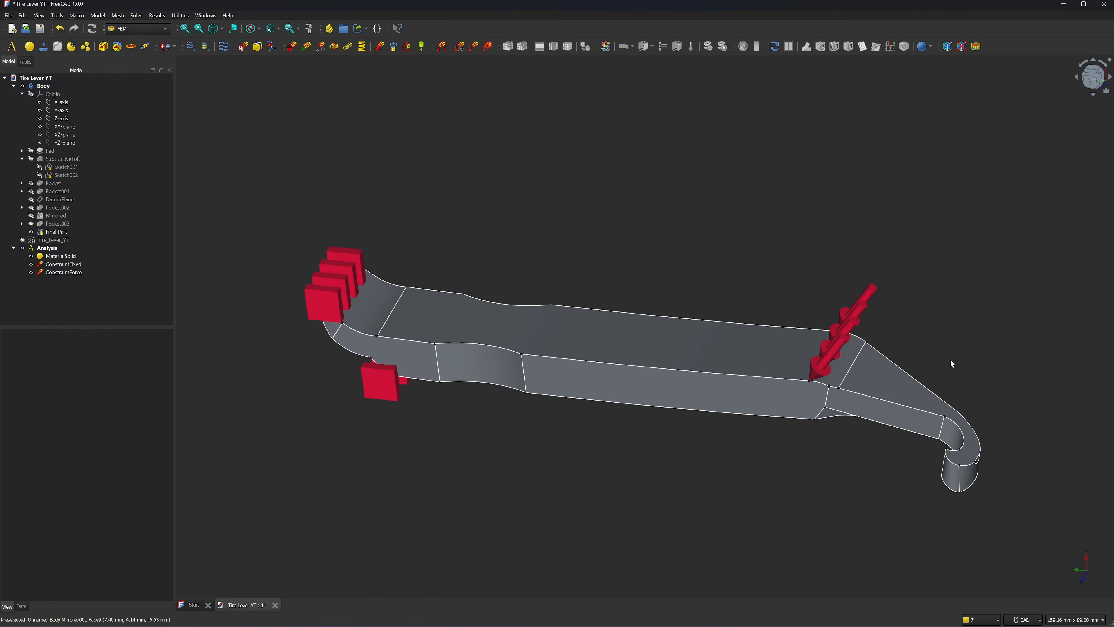
Generate a Gmsh FEM mesh of the Final Part with 2nd-order elements and automatic element sizes.
left_click(68, 233)
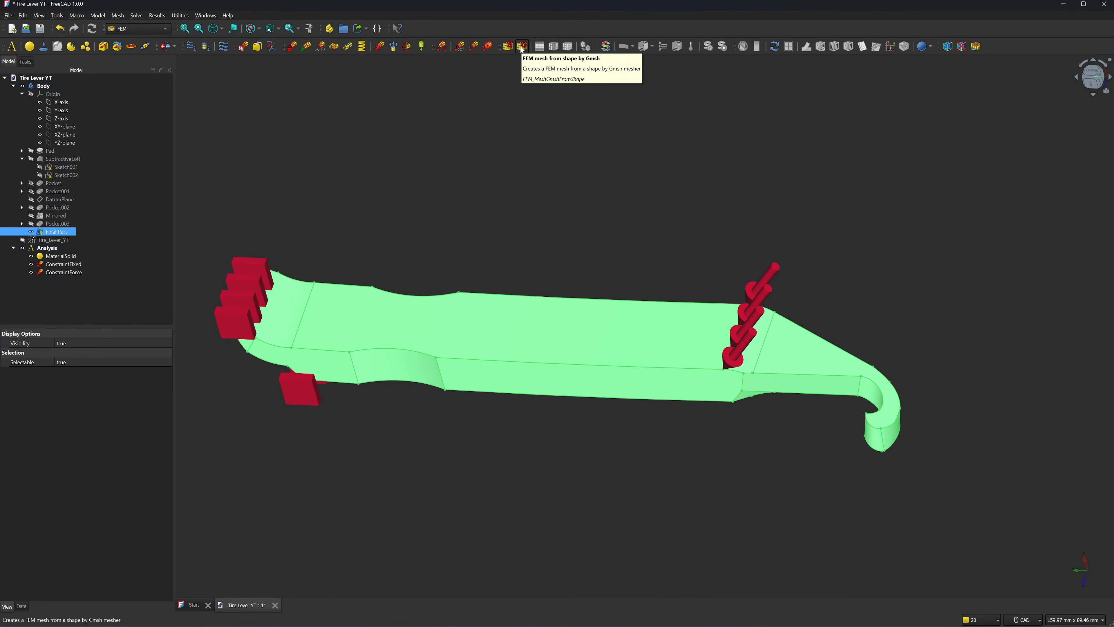
left_click(522, 47)
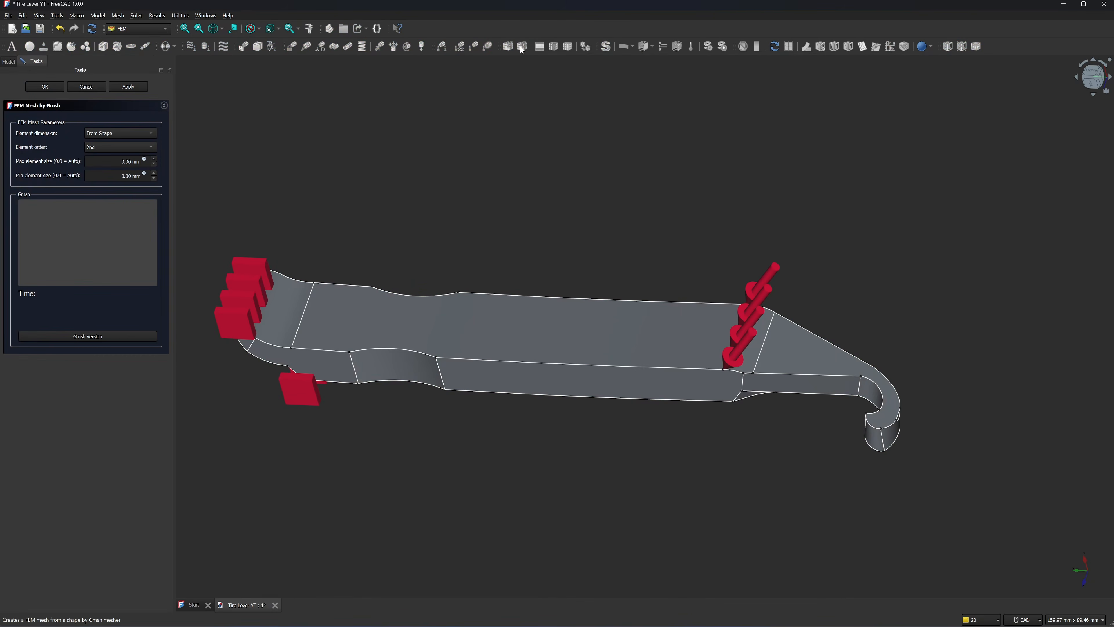
left_click(128, 87)
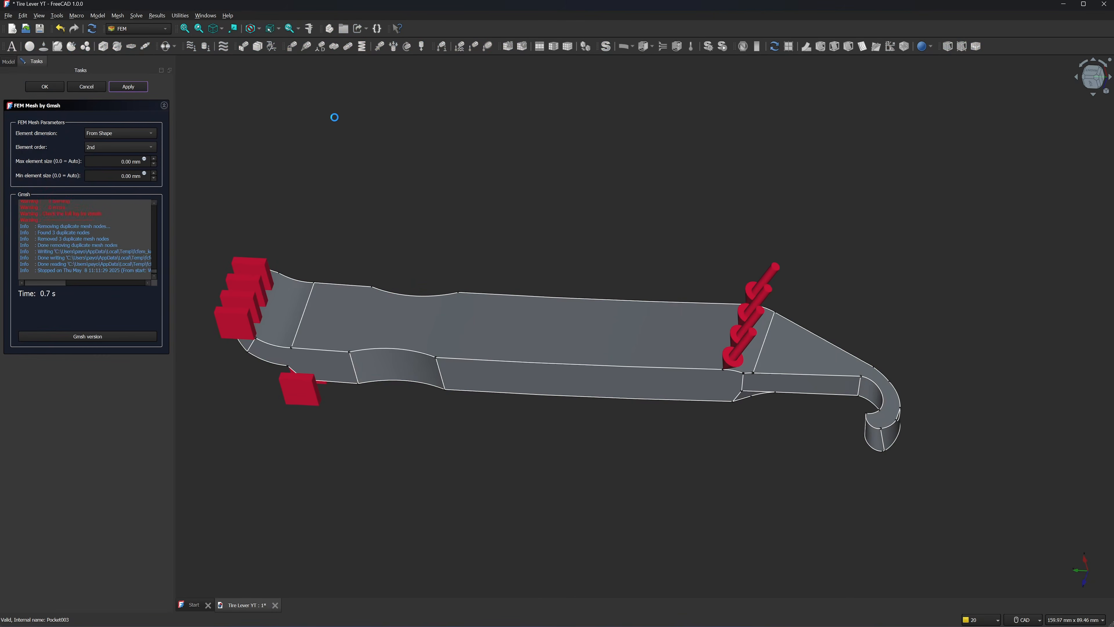
left_click(45, 86)
Add a CalculiX solver to the analysis and hide the Final Part solid so only the mesh is displayed.
left_click(47, 248)
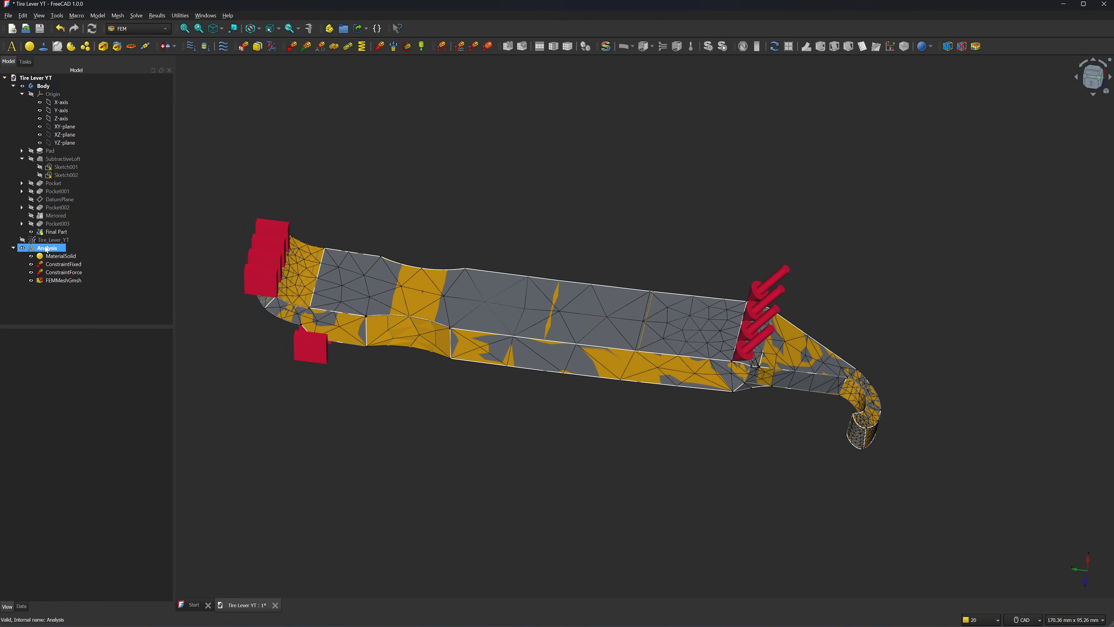
left_click(605, 46)
left_click(31, 232)
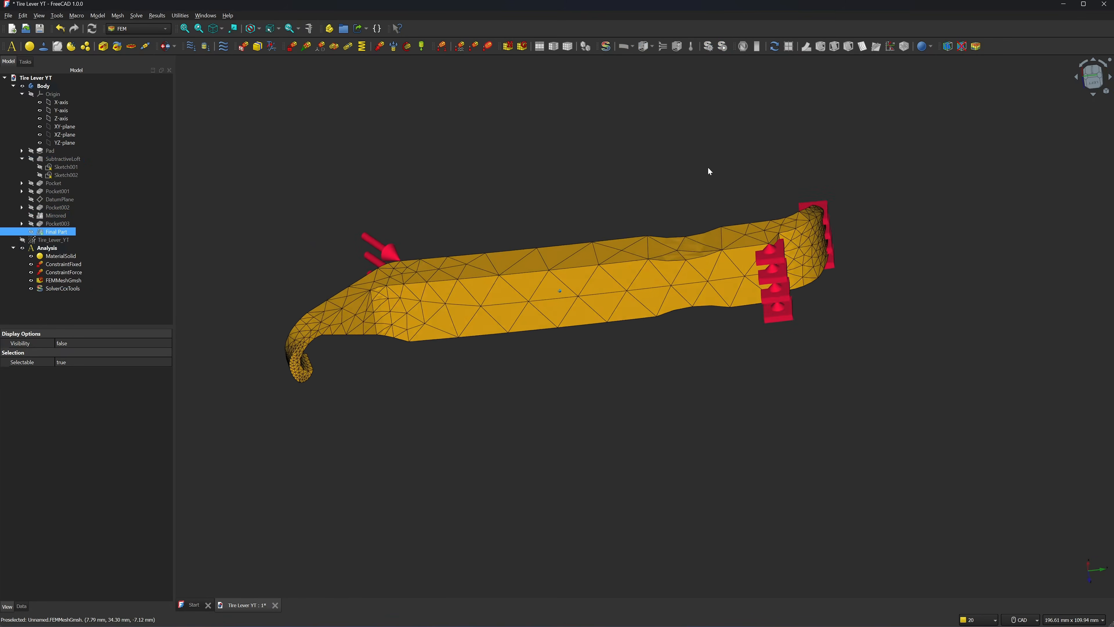
Run the CalculiX solver on the analysis and hide the result pipeline so the plain mesh is displayed.
left_click(71, 289)
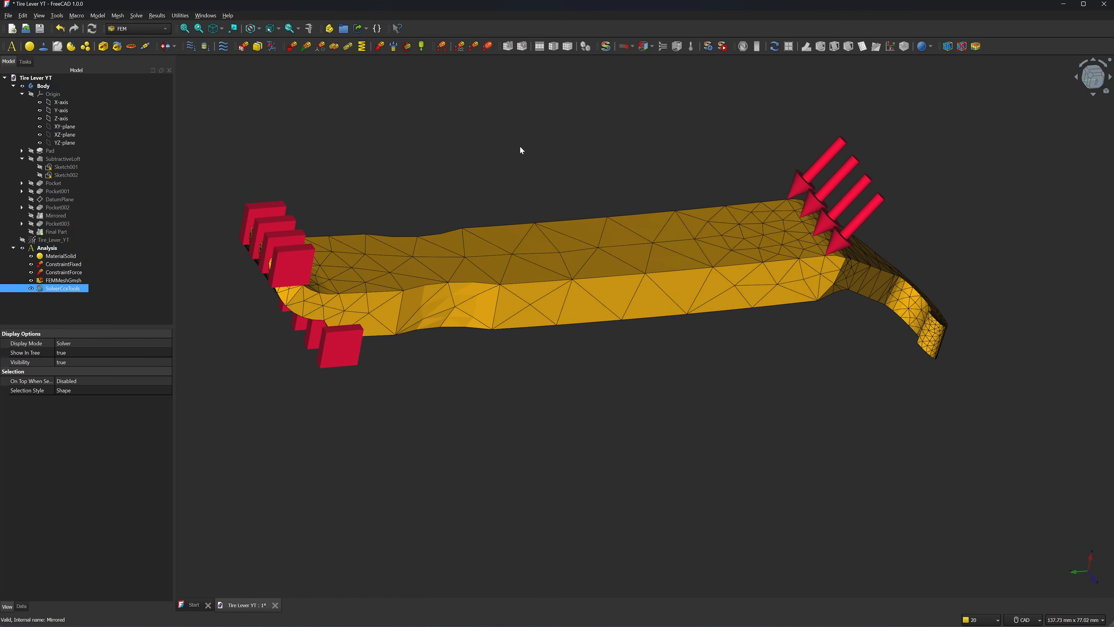
left_click(722, 46)
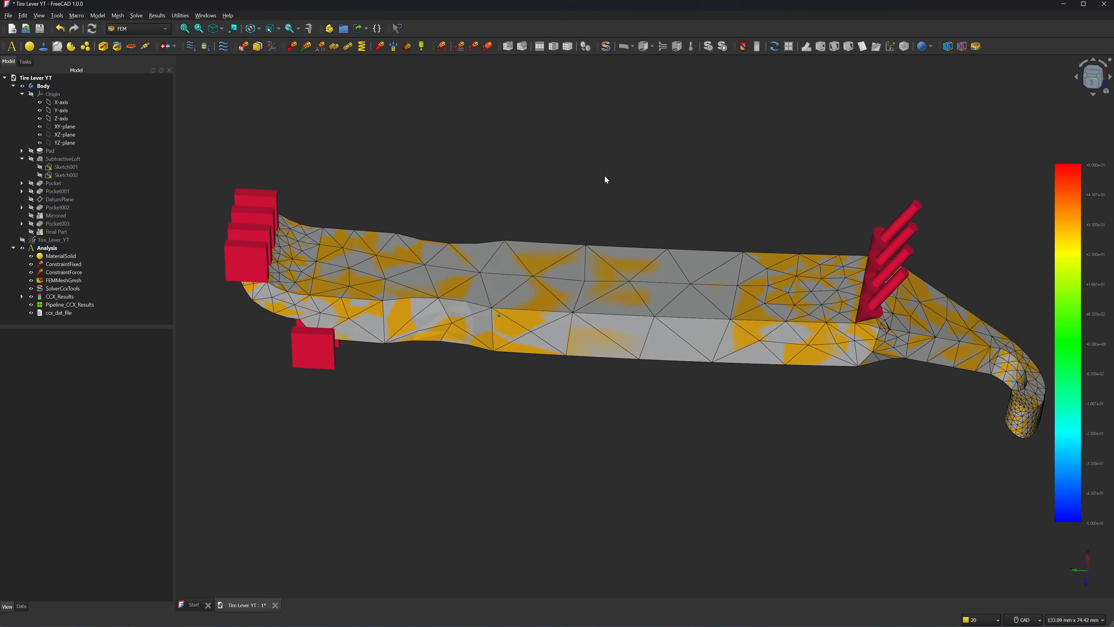
left_click(31, 305)
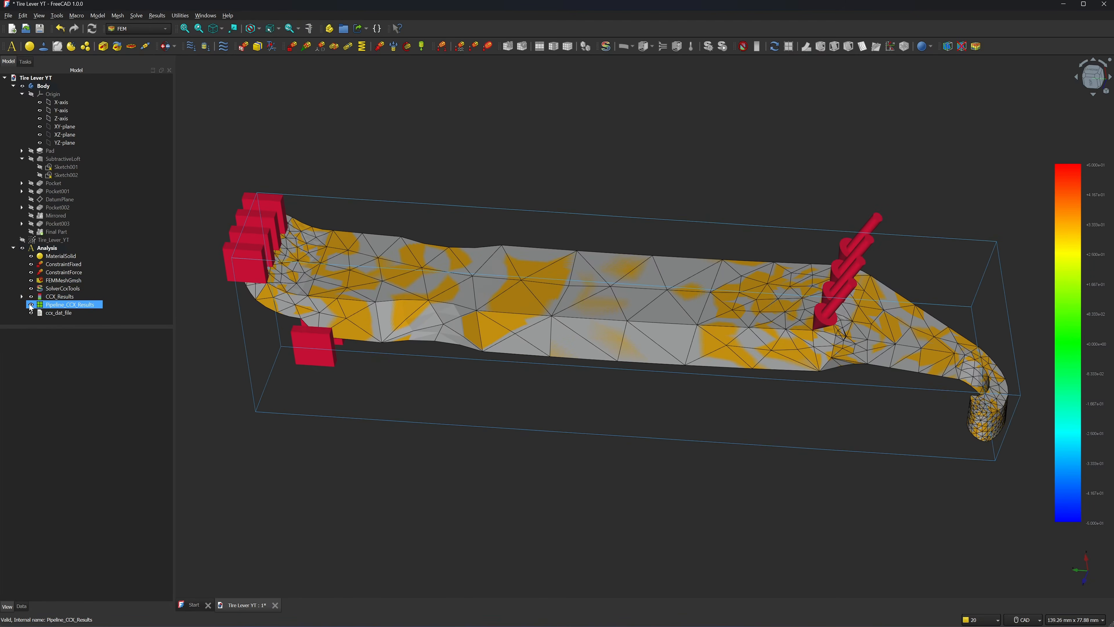
left_click(31, 305)
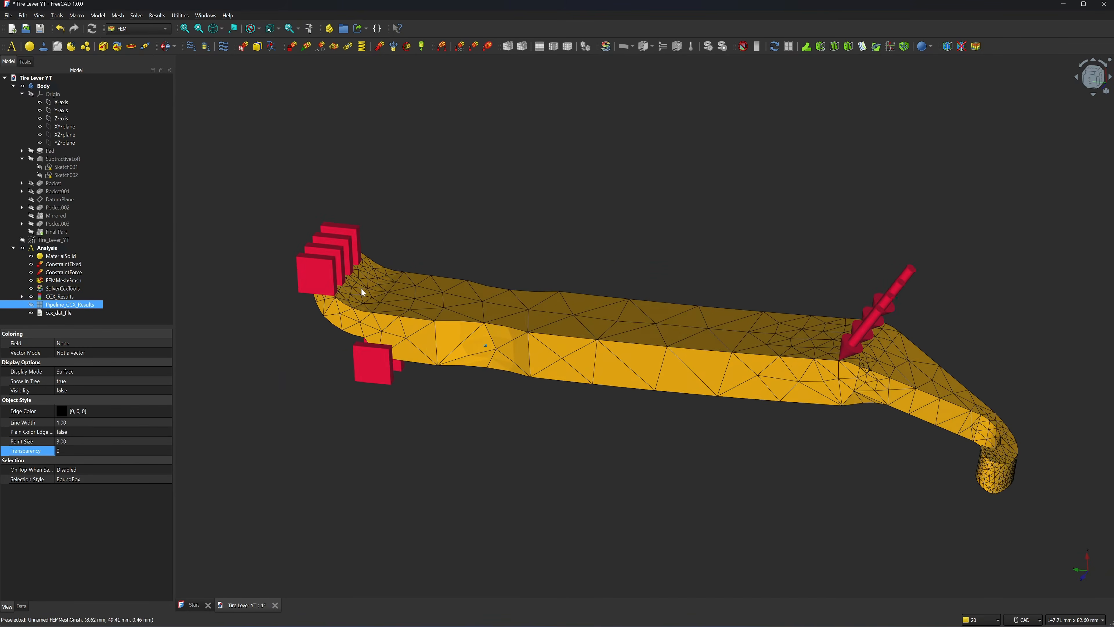
View the CCX results as displacement magnitude, varying the deformation factor repeatedly and returning it to 0, and close the result display.
double_click(41, 299)
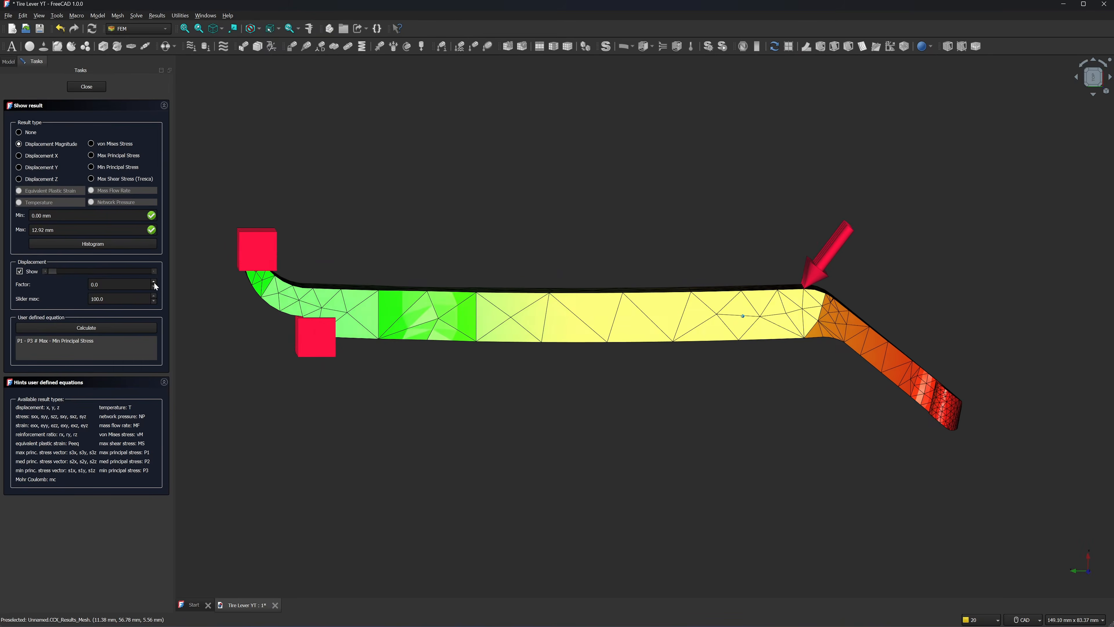
left_click(154, 282)
left_click(155, 282)
left_click(154, 283)
left_click(154, 287)
left_click(154, 286)
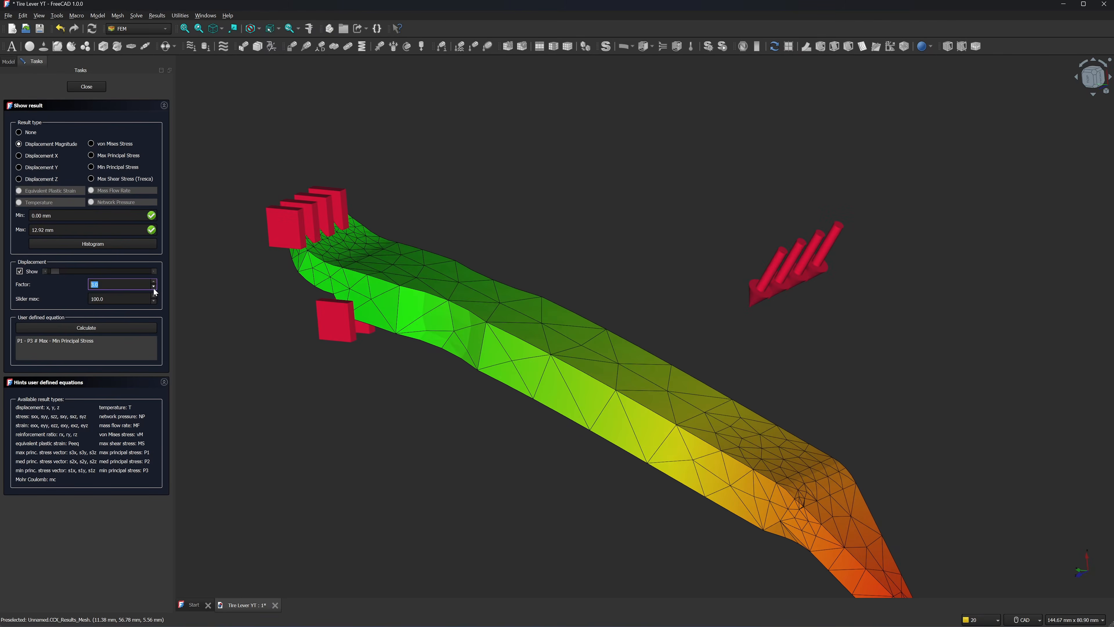
left_click(154, 288)
left_click(154, 281)
left_click(154, 282)
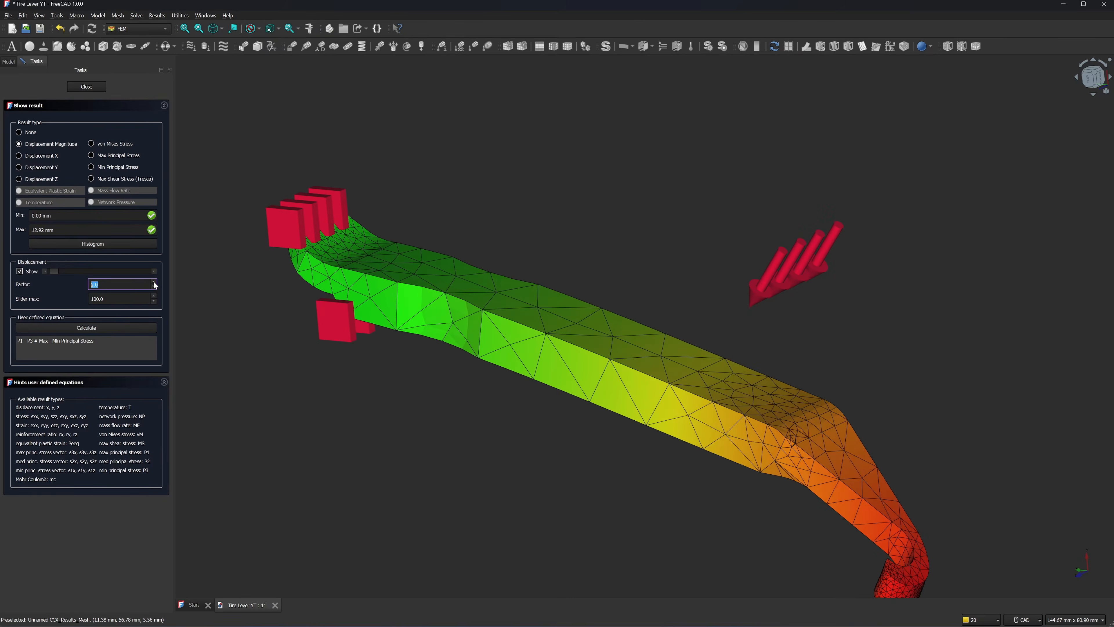
left_click(154, 282)
left_click(154, 287)
left_click(154, 287)
left_click(154, 287)
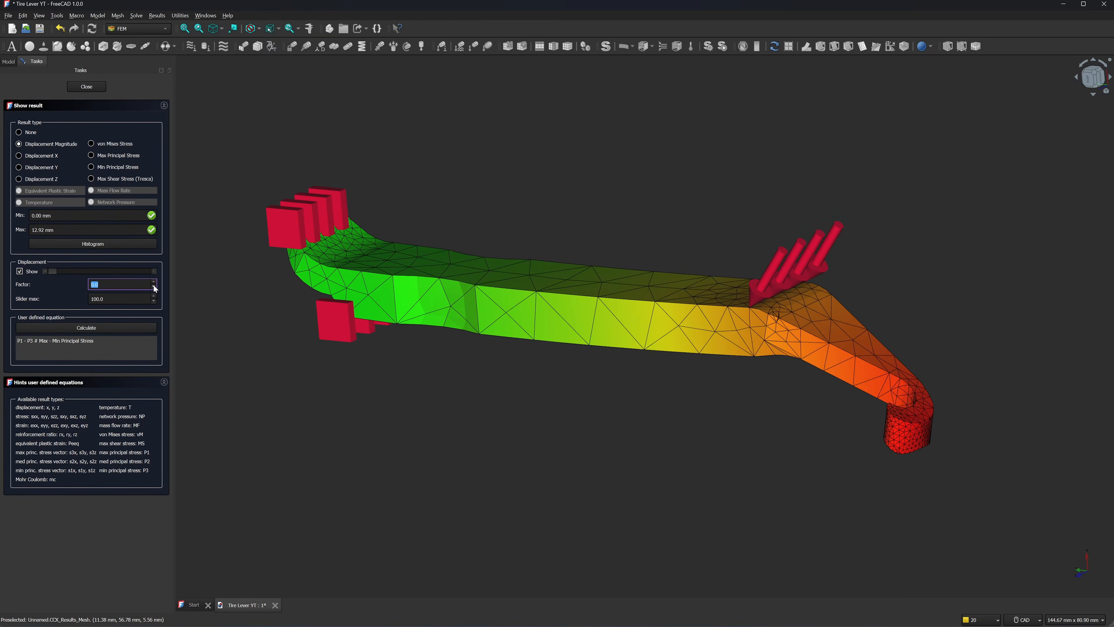
left_click(154, 283)
left_click(154, 282)
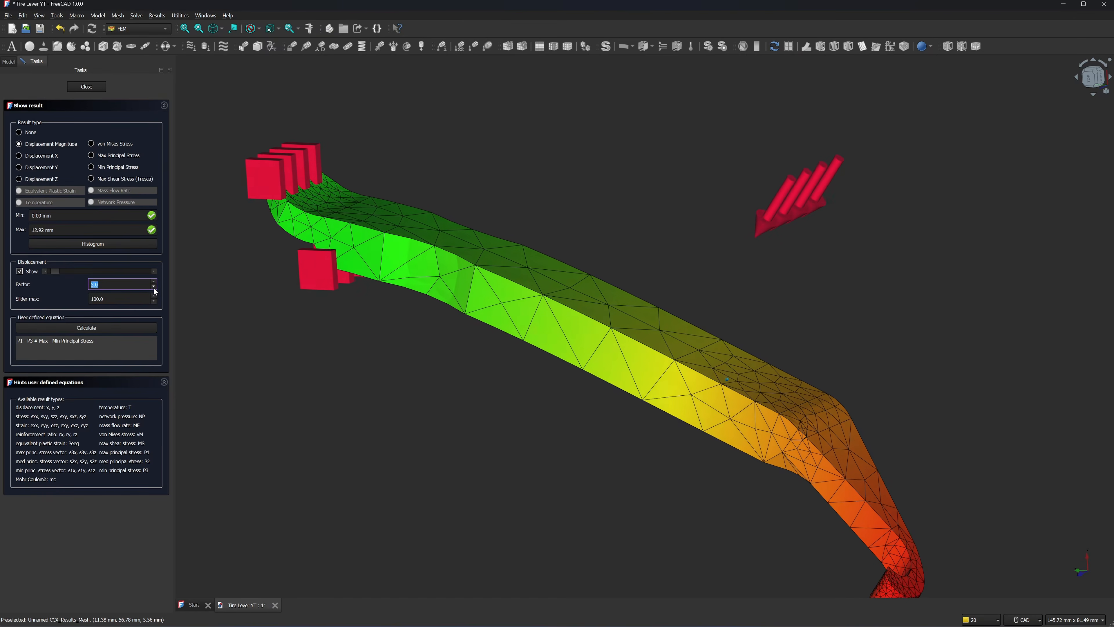
left_click(154, 288)
left_click(154, 287)
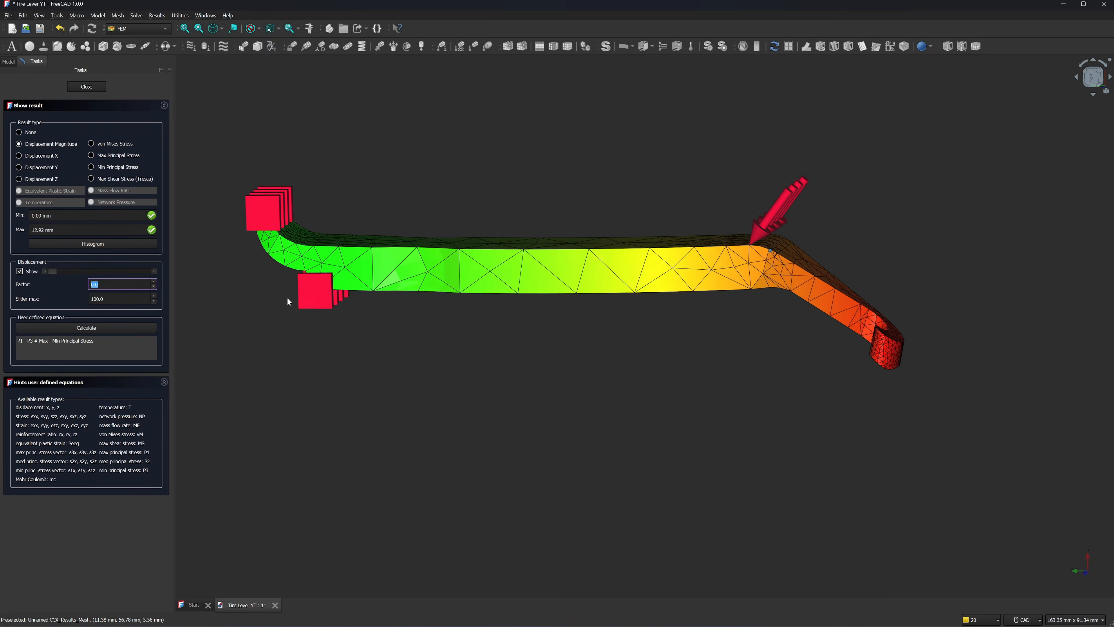
left_click(82, 87)
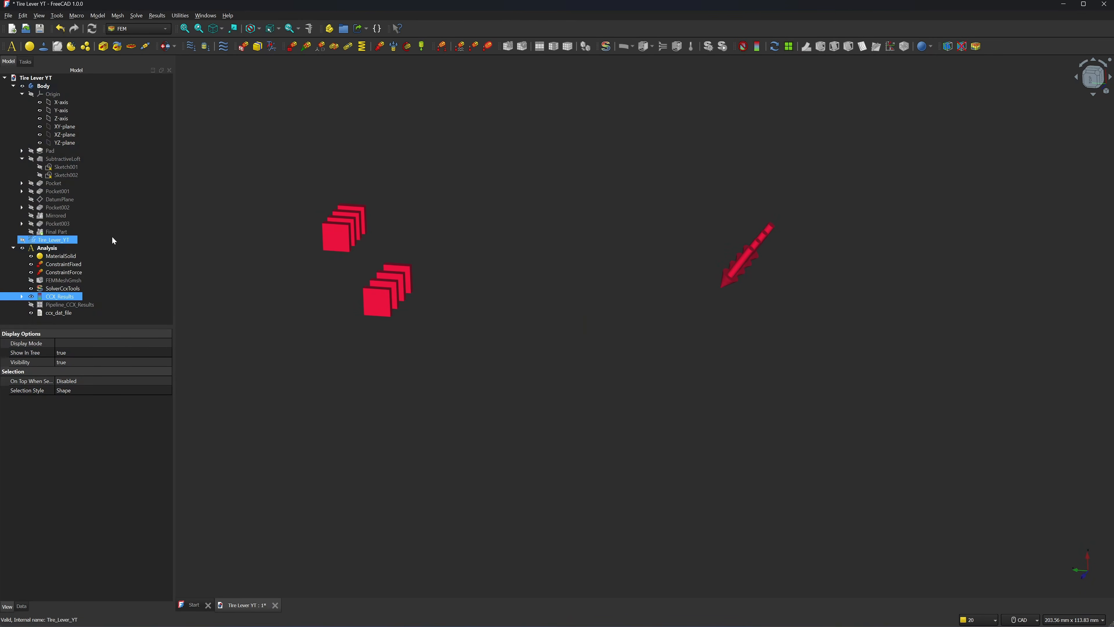
Display the CCX result pipeline and colour it by von Mises Stress.
left_click(31, 305)
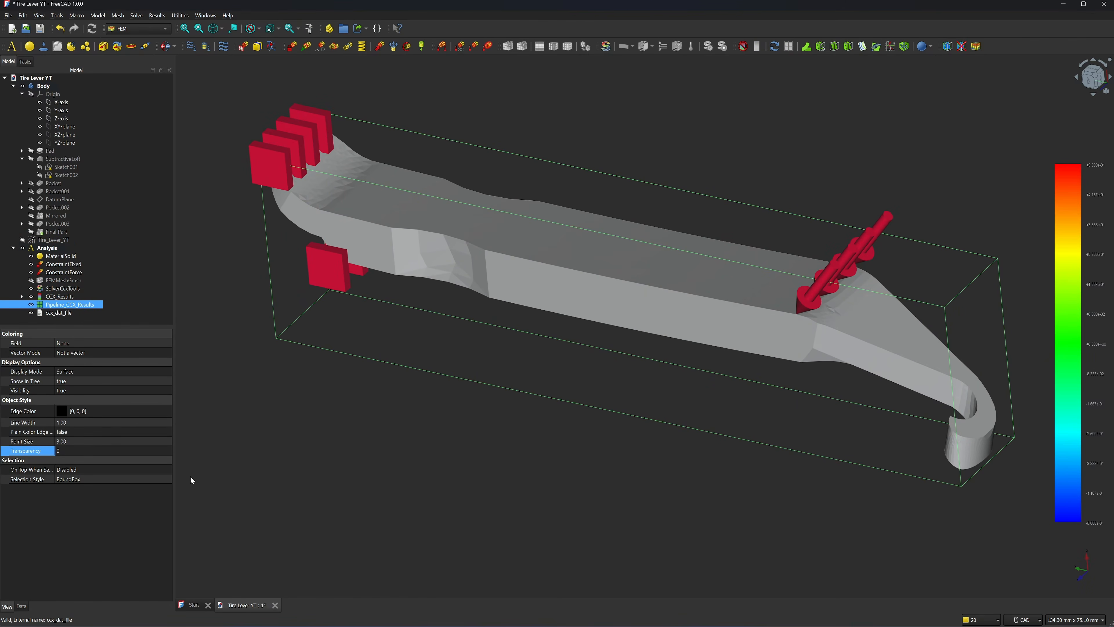
left_click(123, 343)
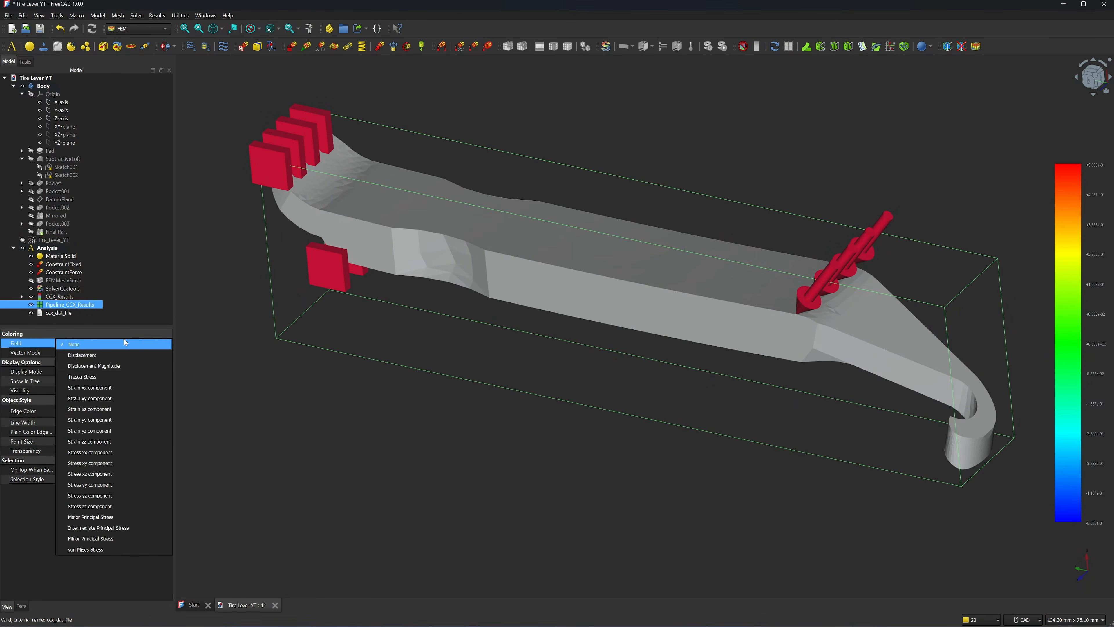
left_click(87, 549)
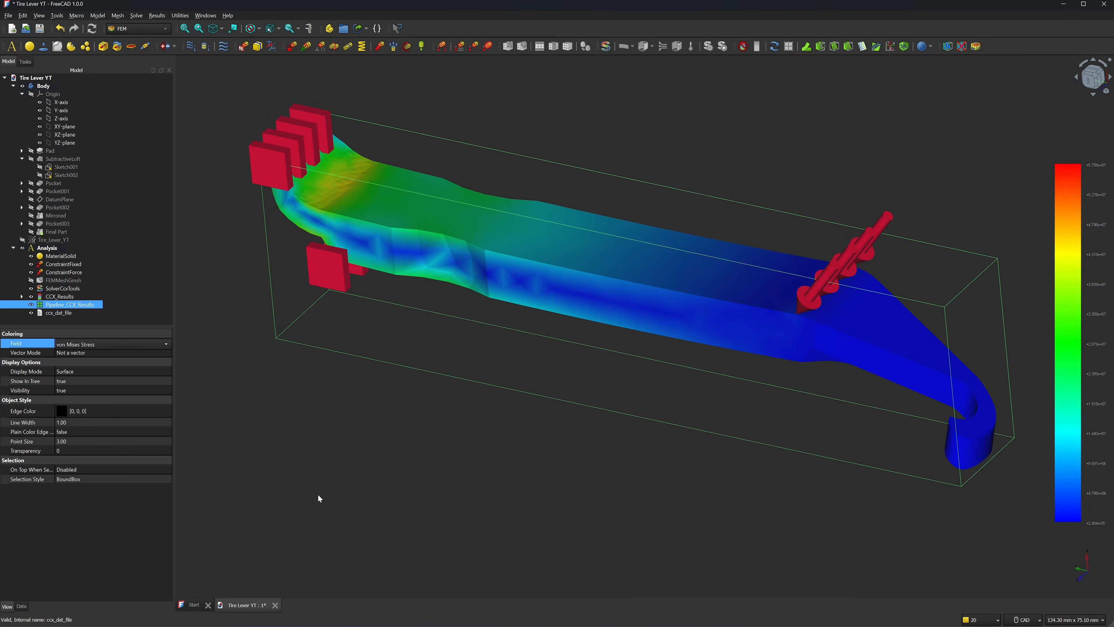
Examine the von Mises stress distribution along the lever, especially at the bend near the fixed end, against the colour scale.
middle_click_drag(488, 420, 558, 475)
left_click(558, 474)
scroll(438, 264, "up", 1)
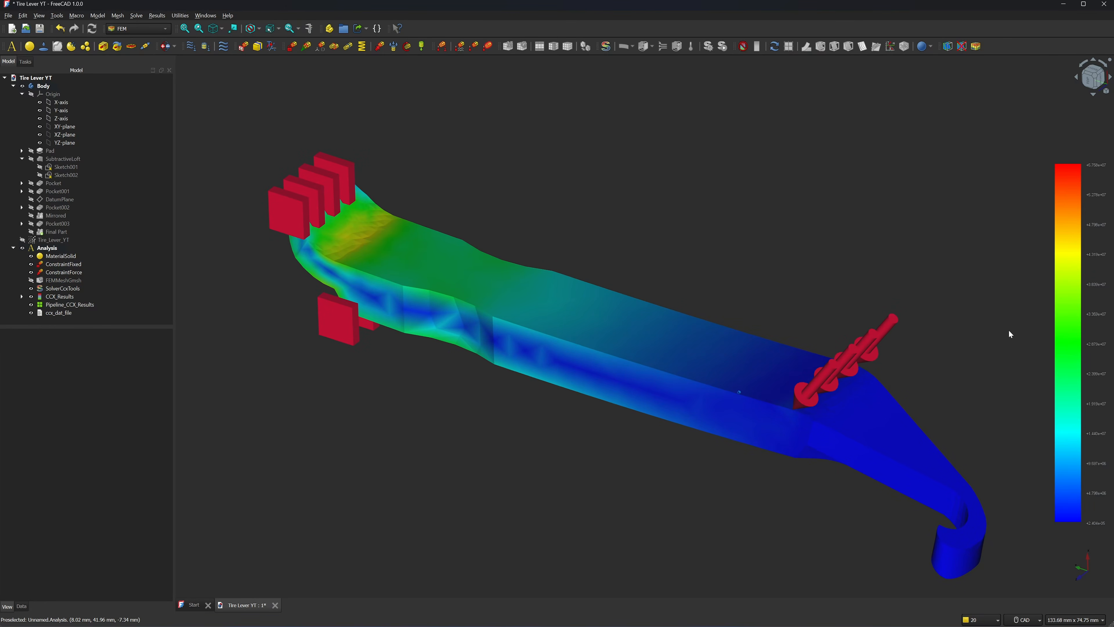
scroll(1010, 335, "up", 1)
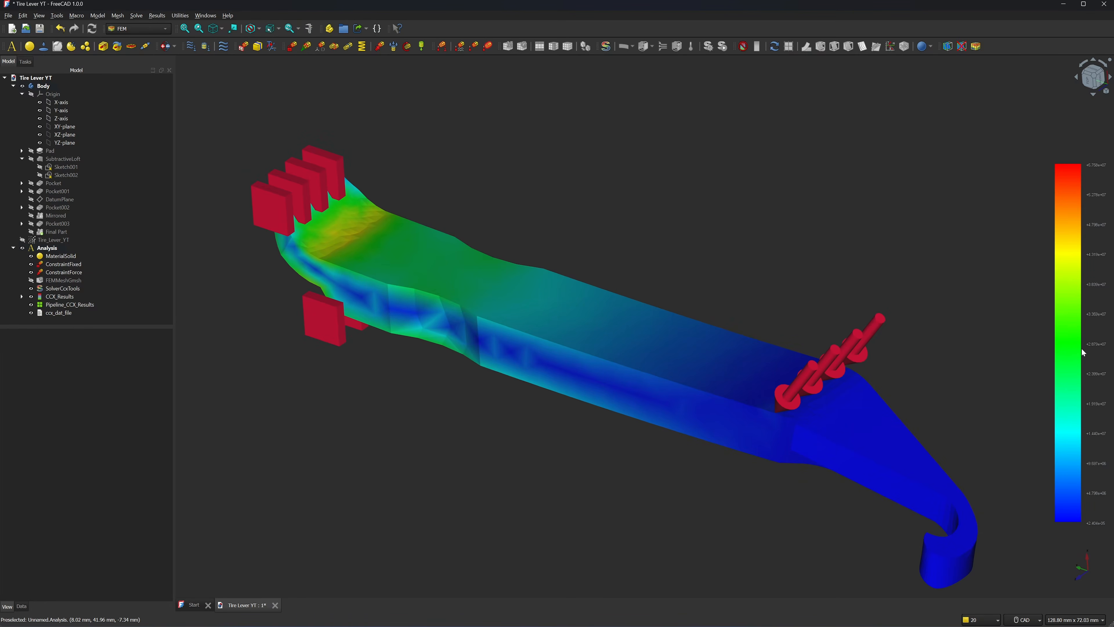
scroll(1087, 351, "up", 1)
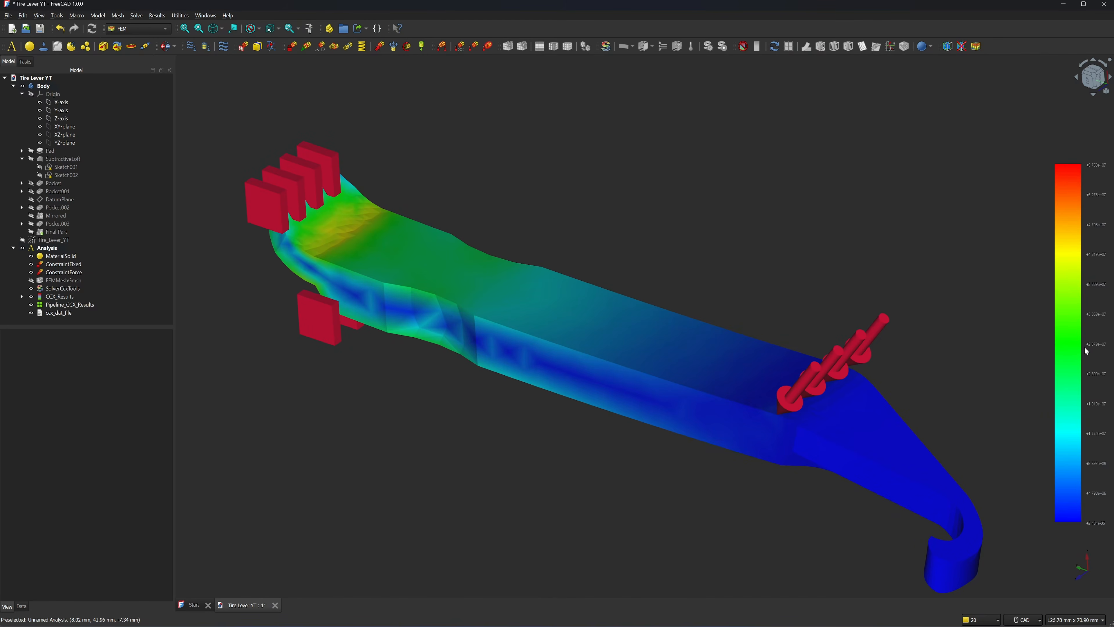
scroll(1086, 351, "down", 1)
middle_click_drag(1087, 351, 805, 321)
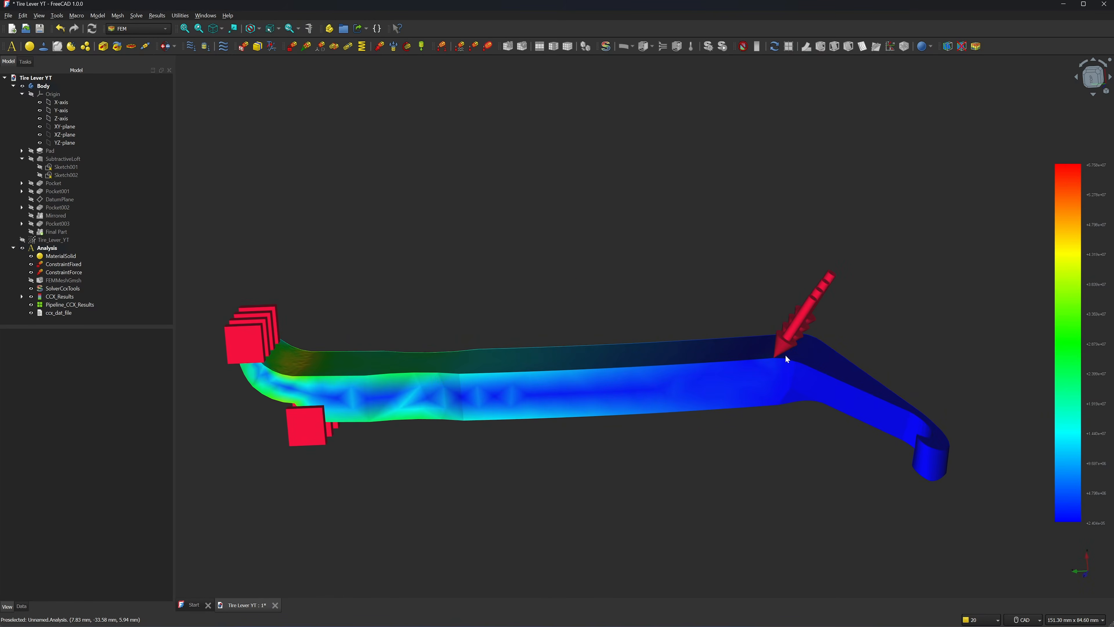
middle_click_drag(747, 396, 414, 291)
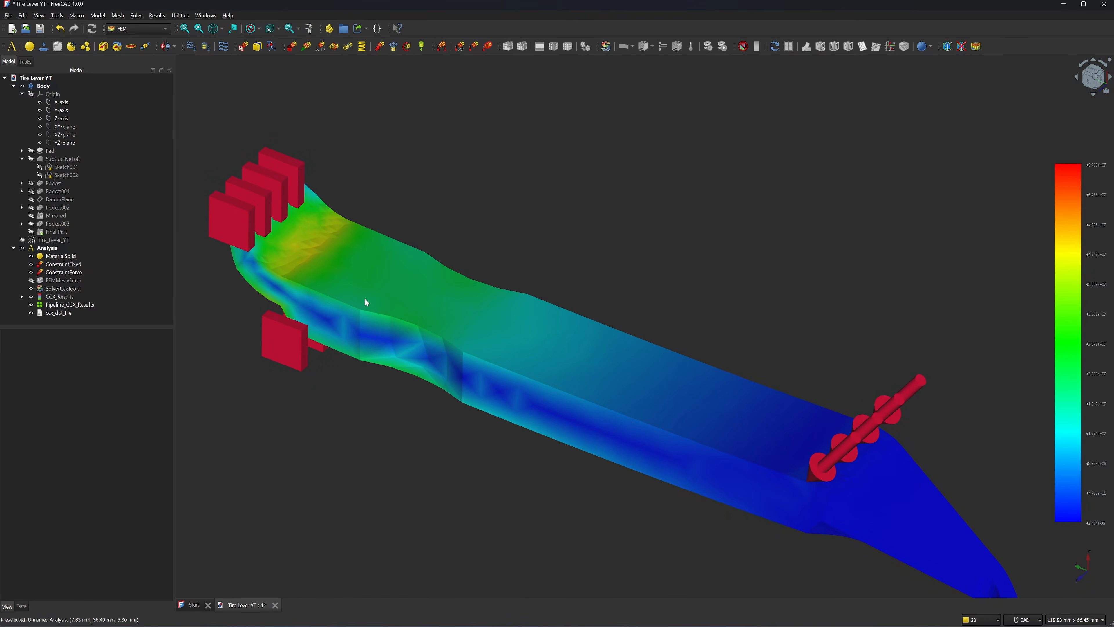
middle_click_drag(365, 298, 333, 328)
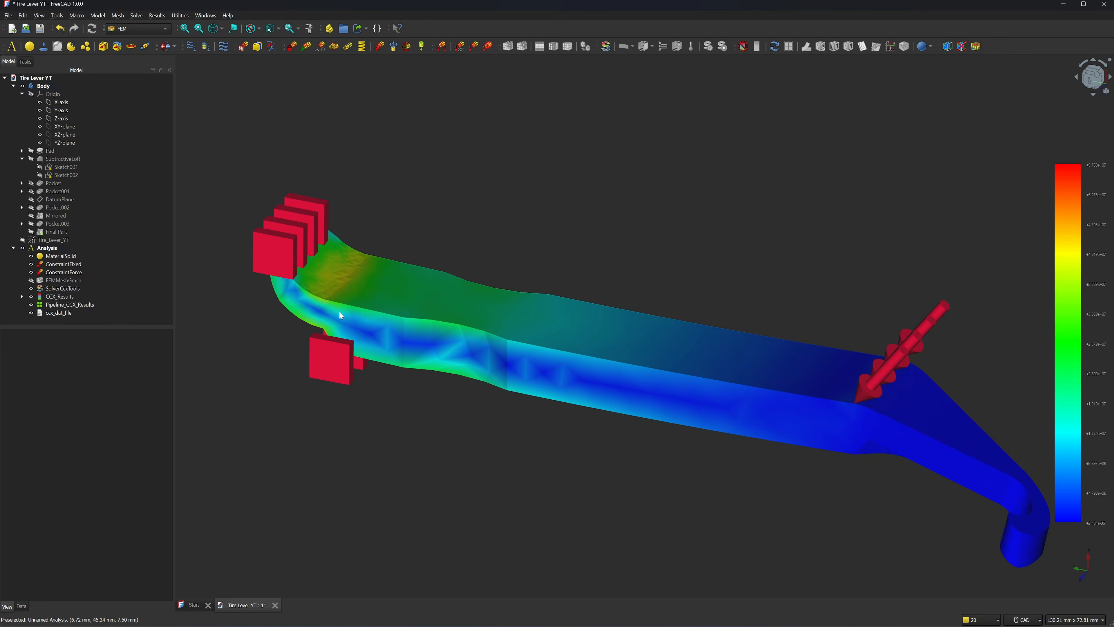
middle_click_drag(563, 241, 548, 254)
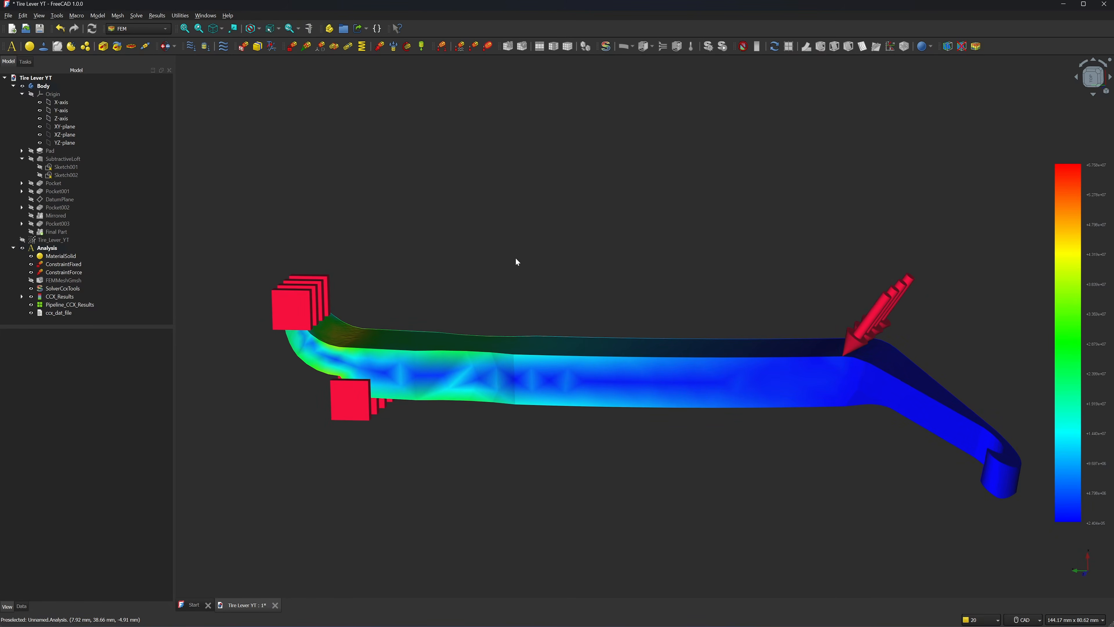
middle_click_drag(515, 261, 400, 324)
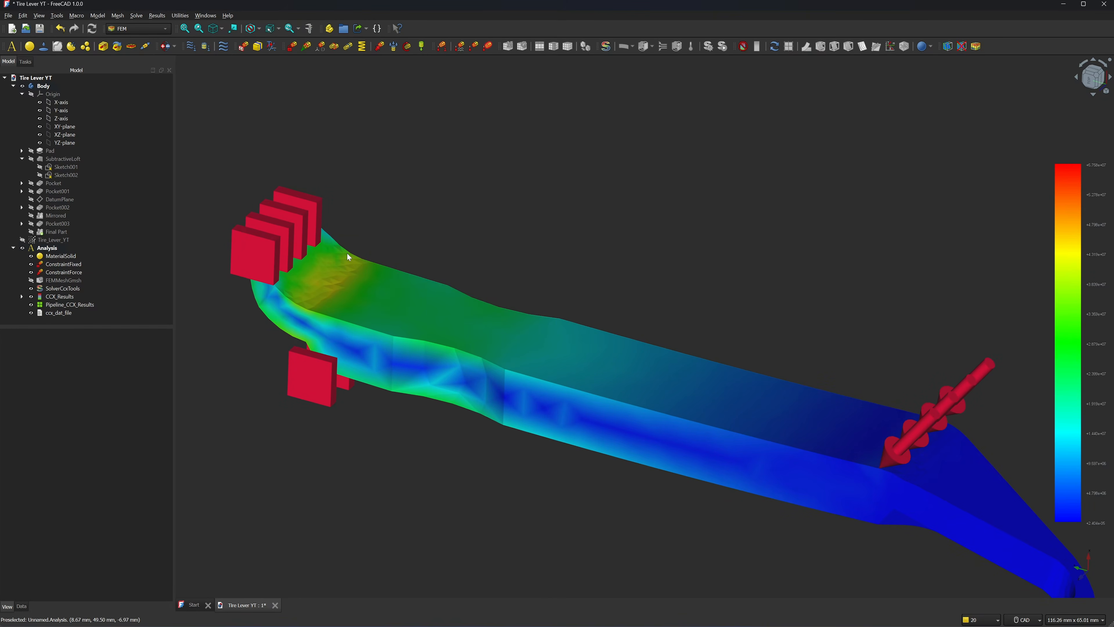
scroll(312, 299, "up", 2)
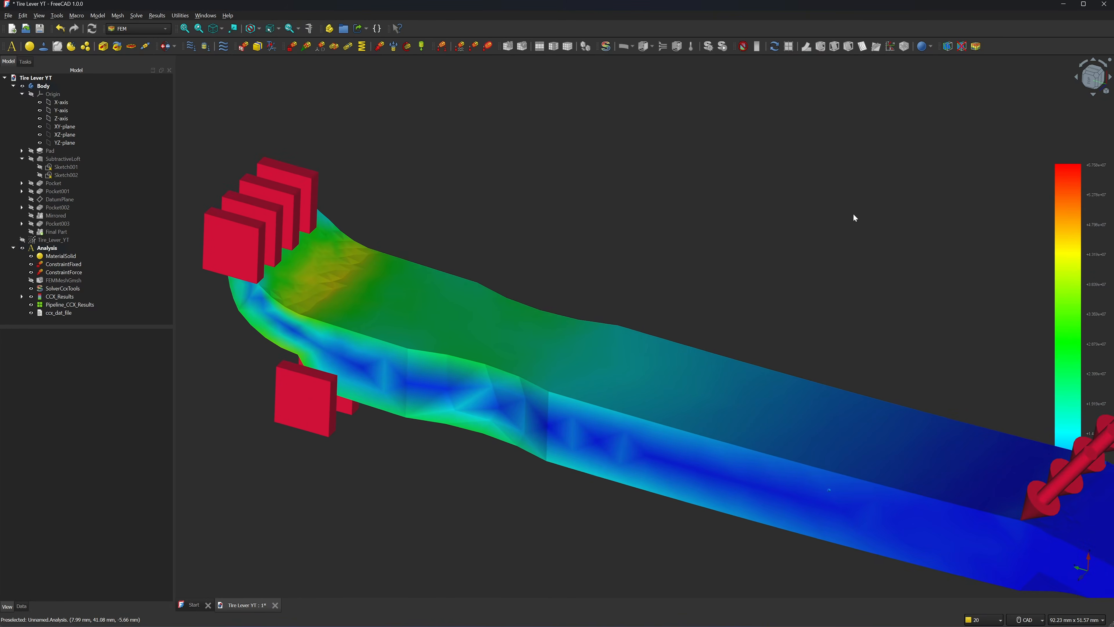
middle_click_drag(820, 223, 844, 227)
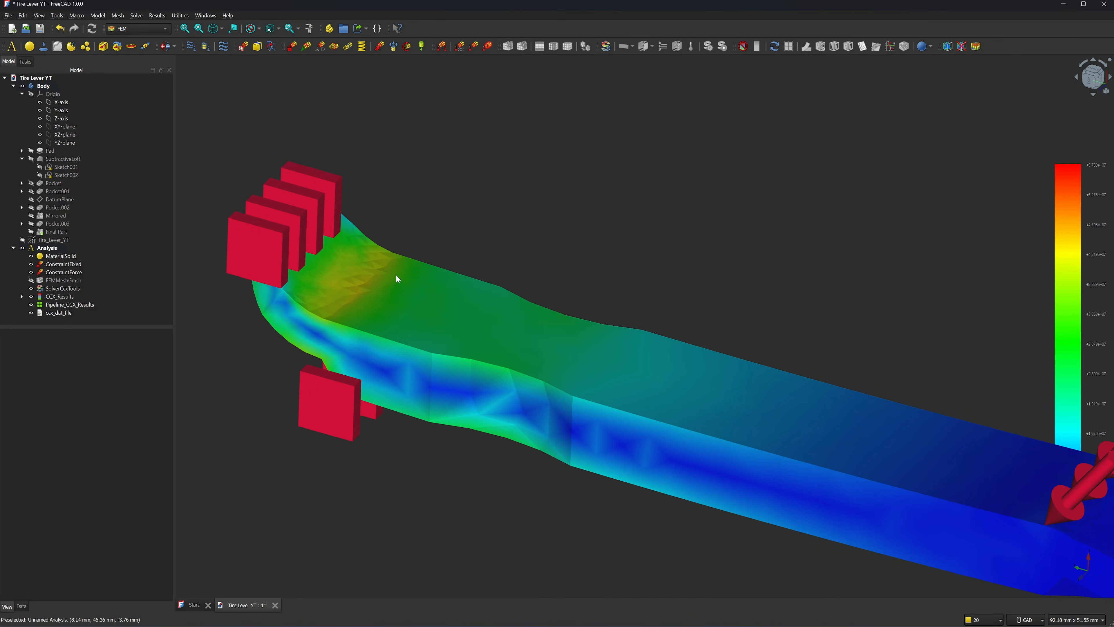
scroll(473, 257, "down", 3)
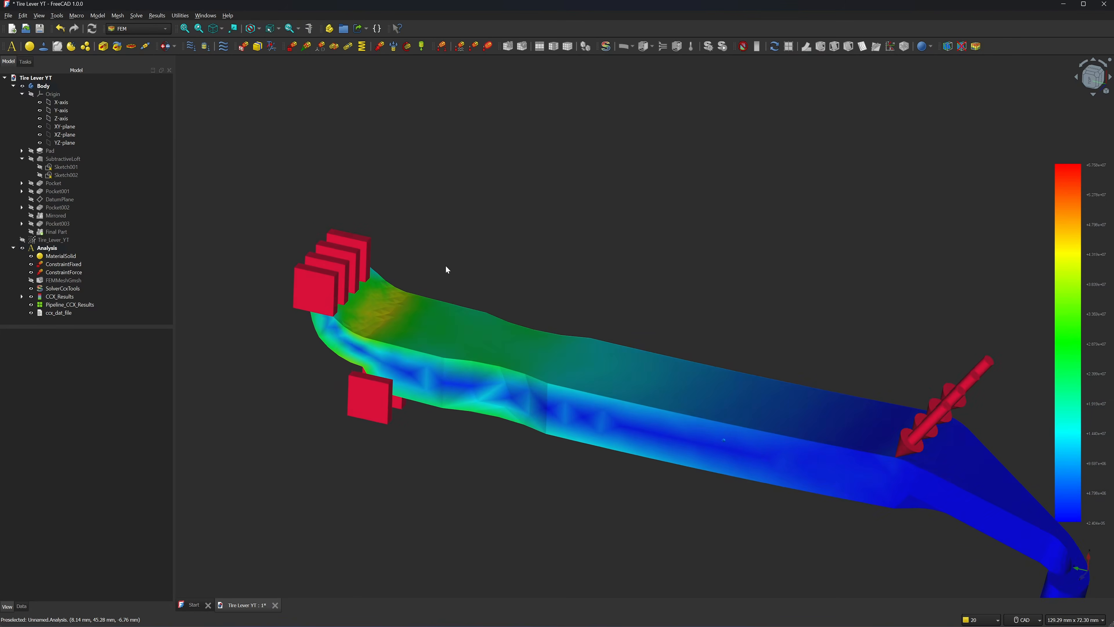
middle_click_drag(446, 266, 584, 301)
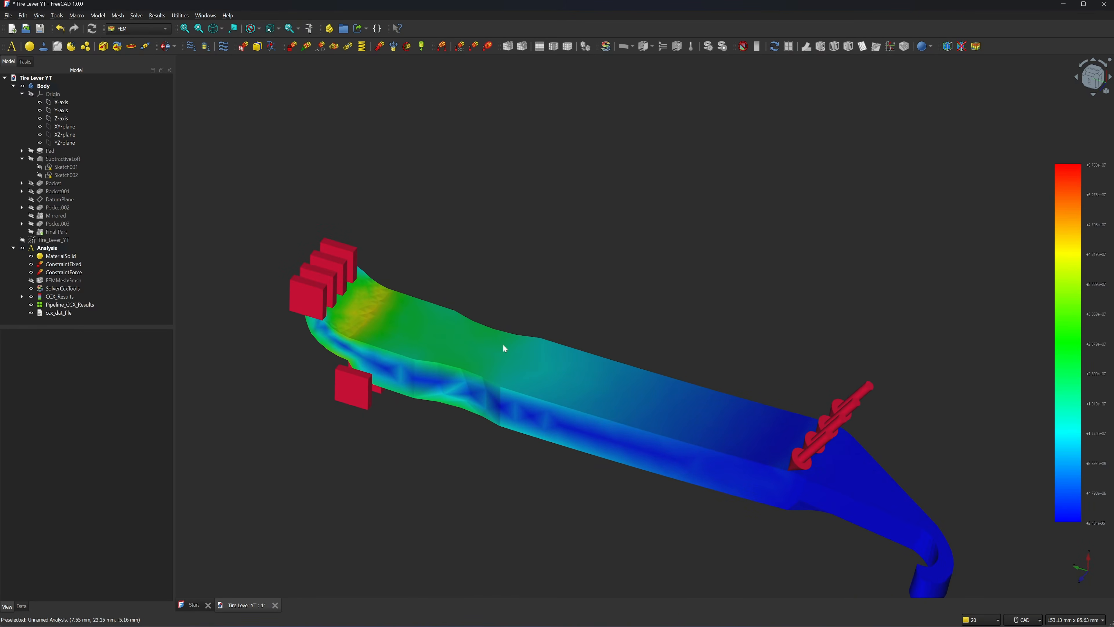
Change the colouring field of the CCX result pipeline to Displacement.
left_click(73, 307)
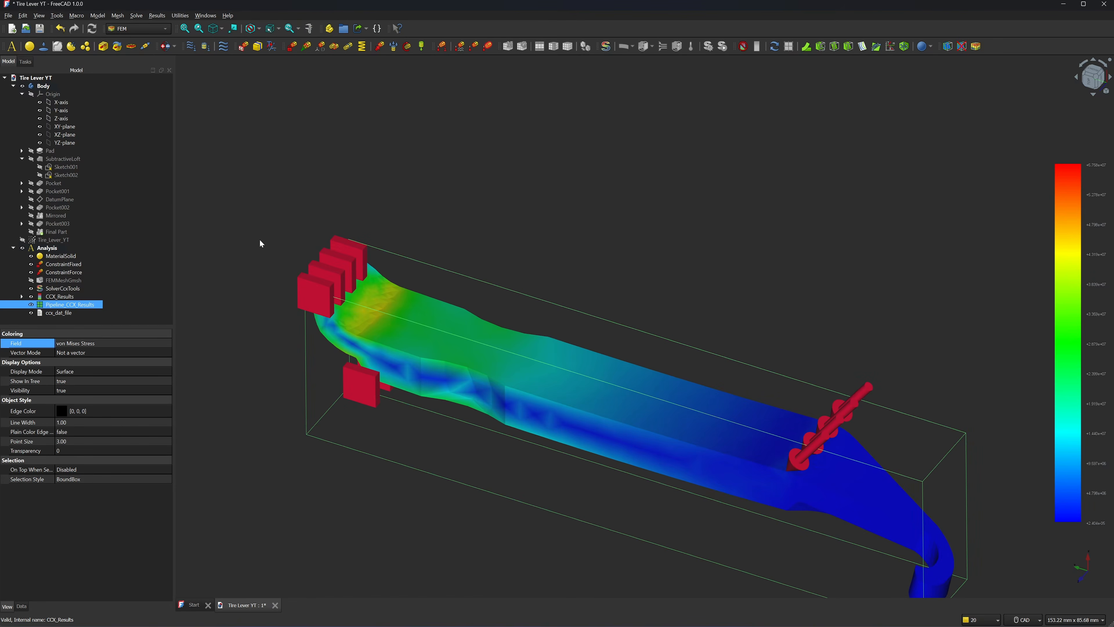
left_click(133, 341)
left_click(134, 343)
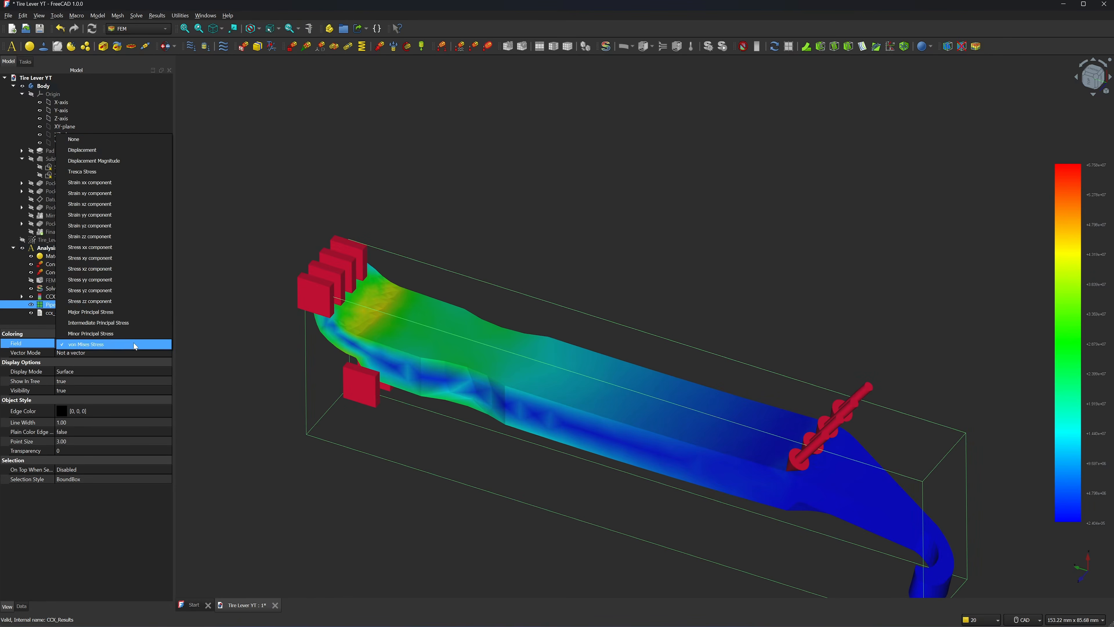
left_click(107, 150)
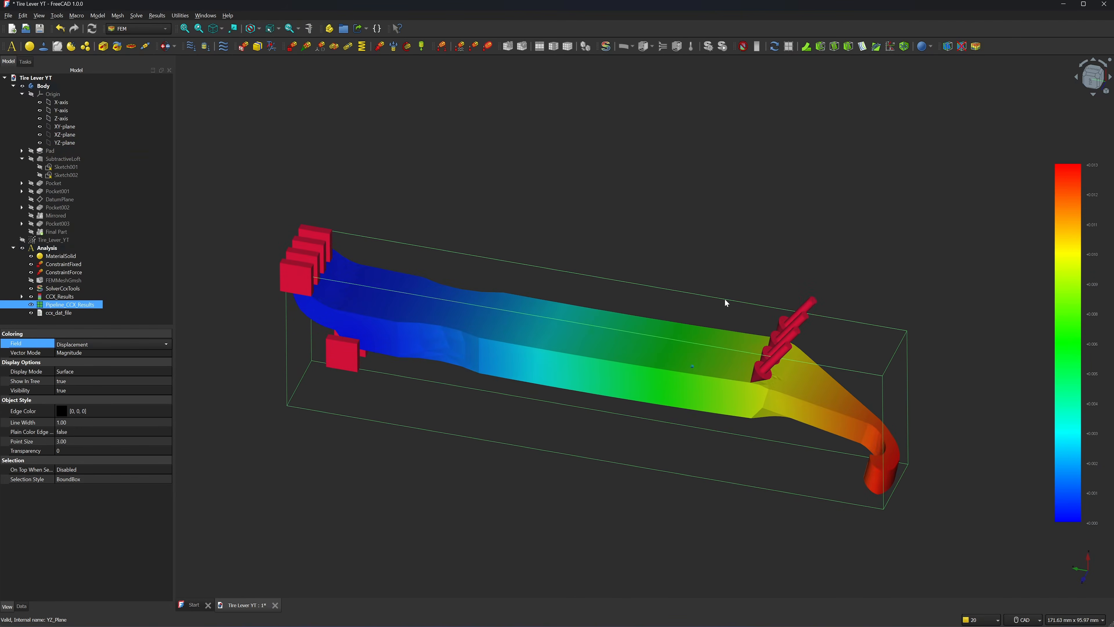
Examine the displacement along the lever from the fixed end to the hook, and collapse the Analysis group.
middle_click_drag(725, 299, 848, 396)
scroll(848, 396, "up", 1)
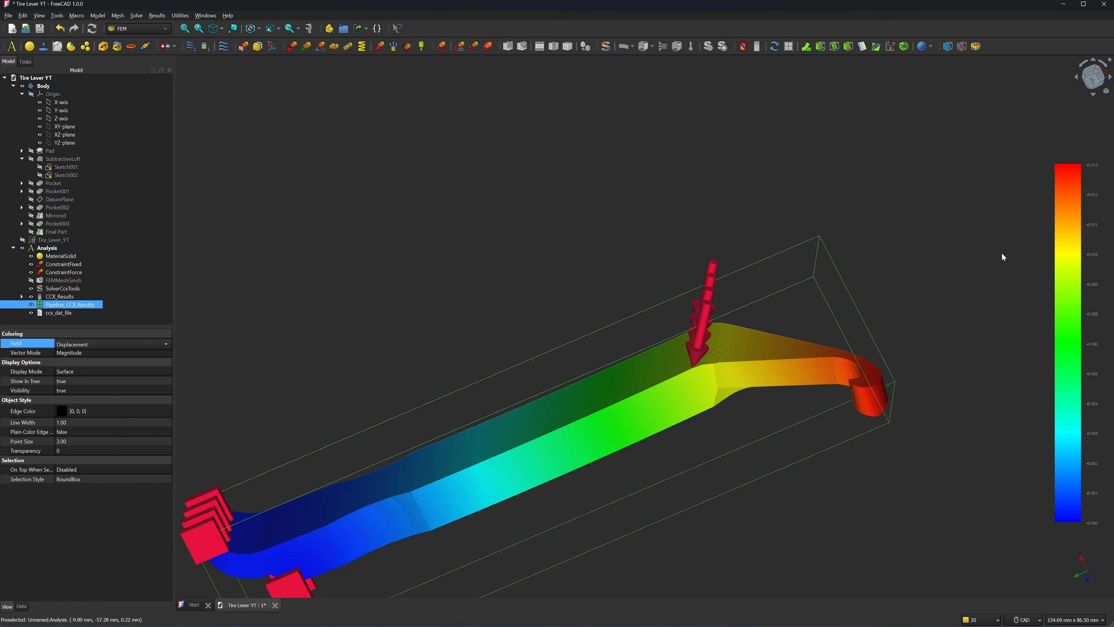
scroll(970, 274, "up", 1)
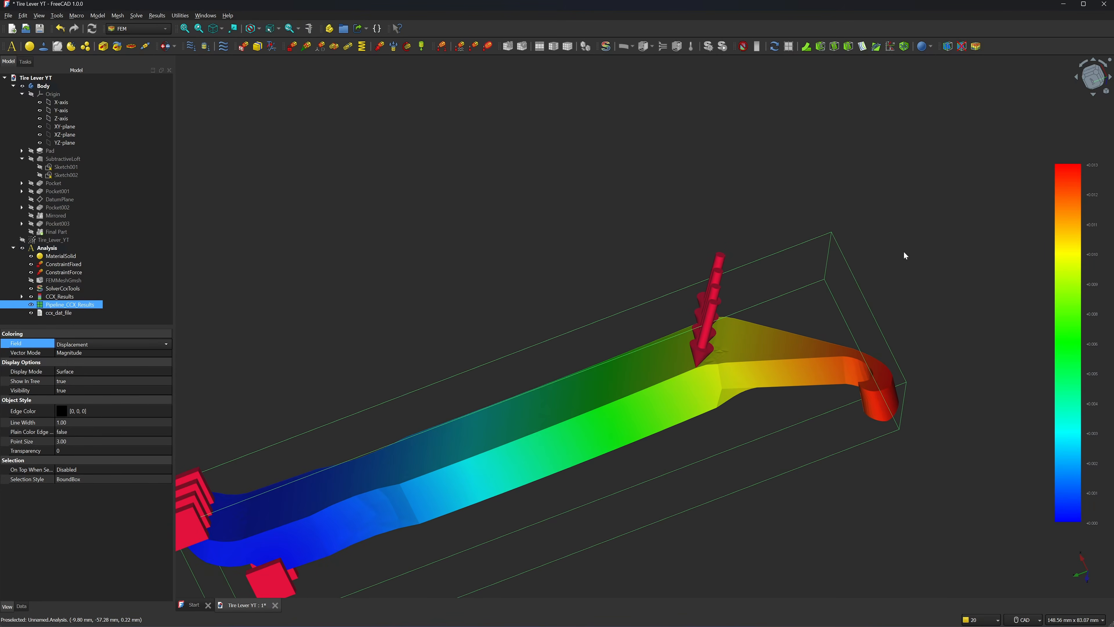
key("1")
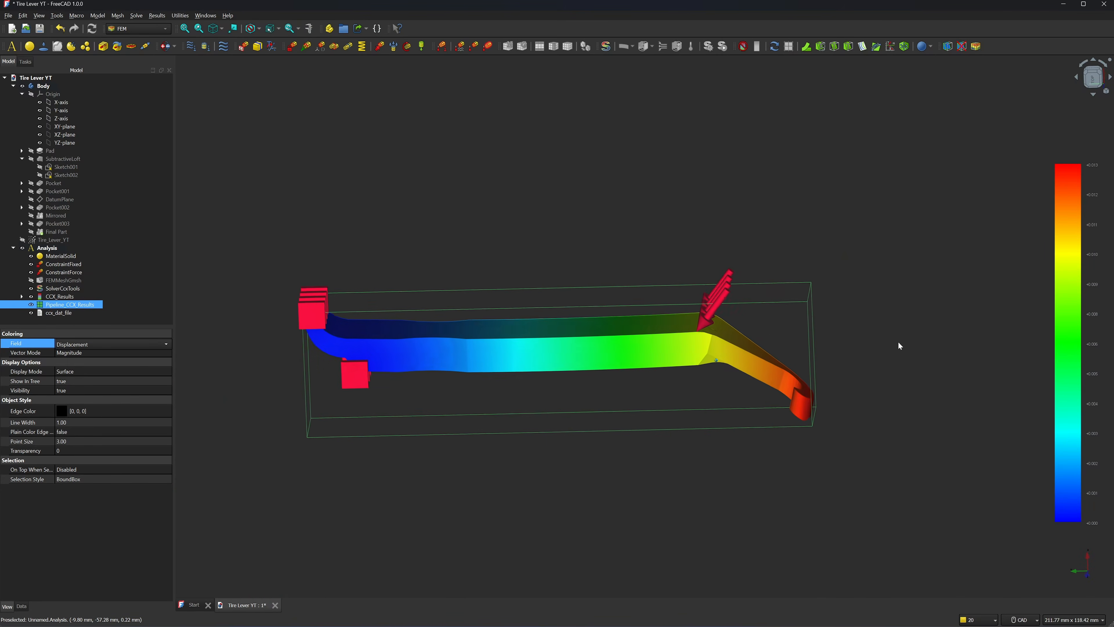
key("0")
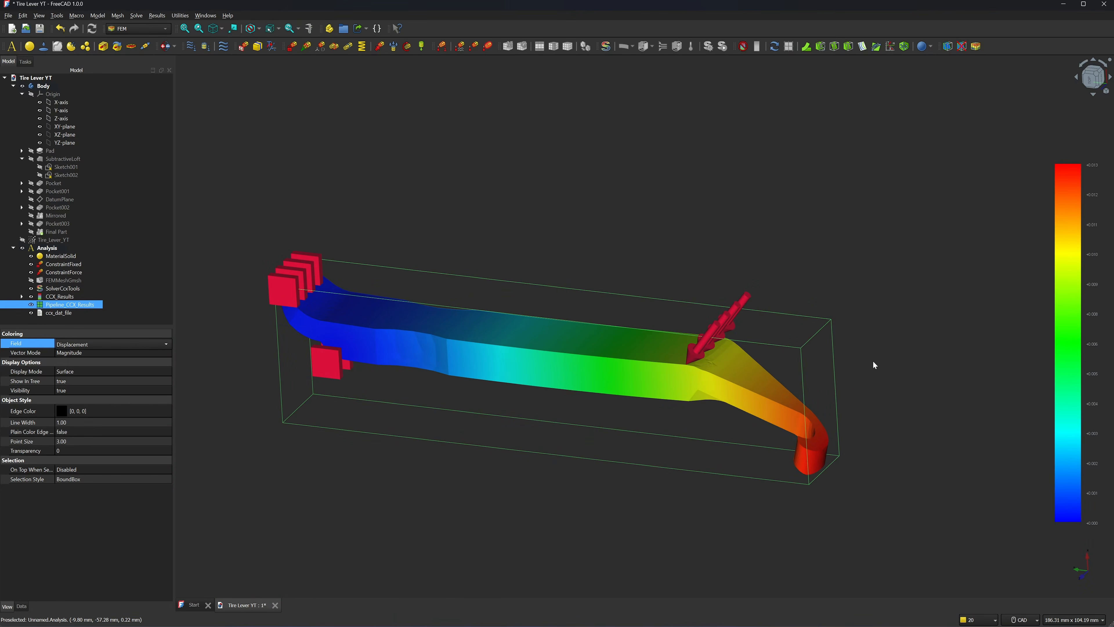
middle_click_drag(557, 256, 621, 335)
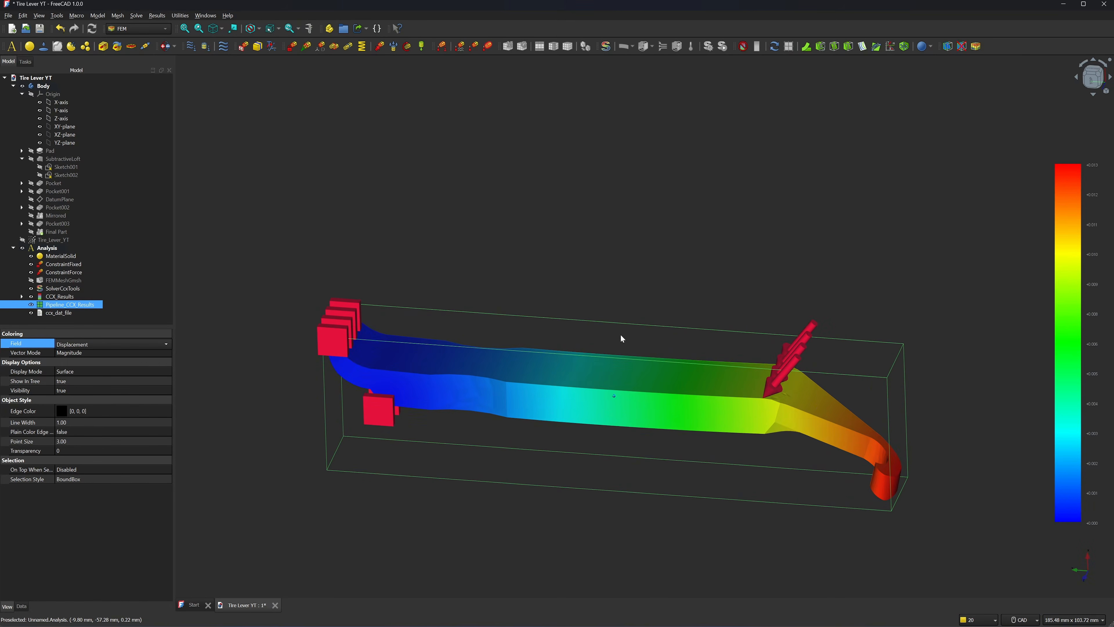
left_click(13, 248)
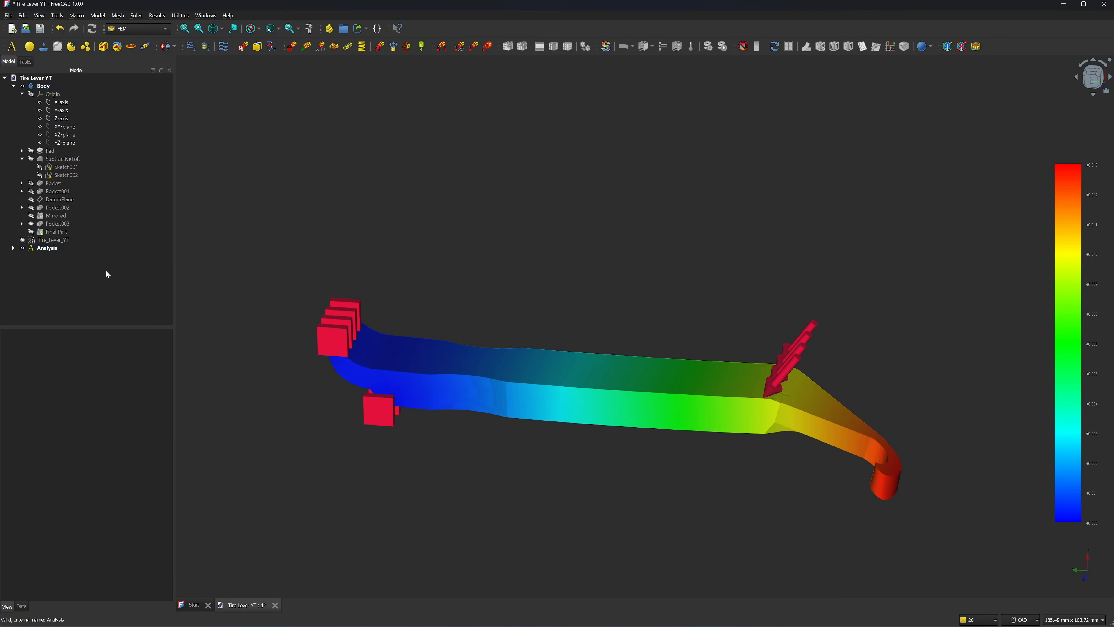
Hide the first analysis and show the Final Part solid again.
left_click(23, 248)
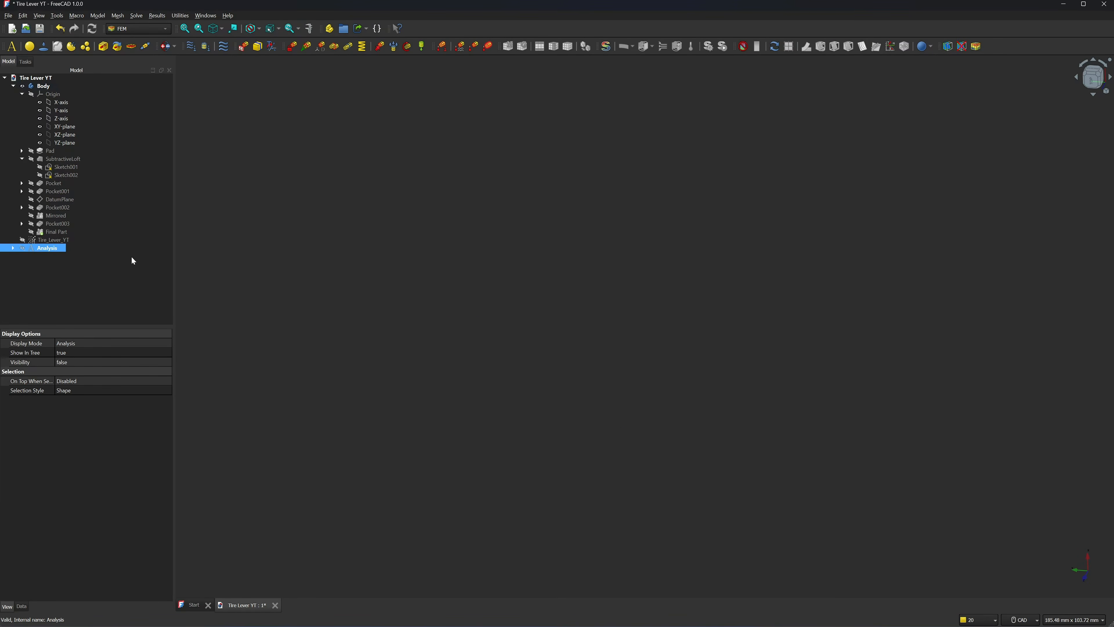
left_click(31, 232)
left_click(413, 212)
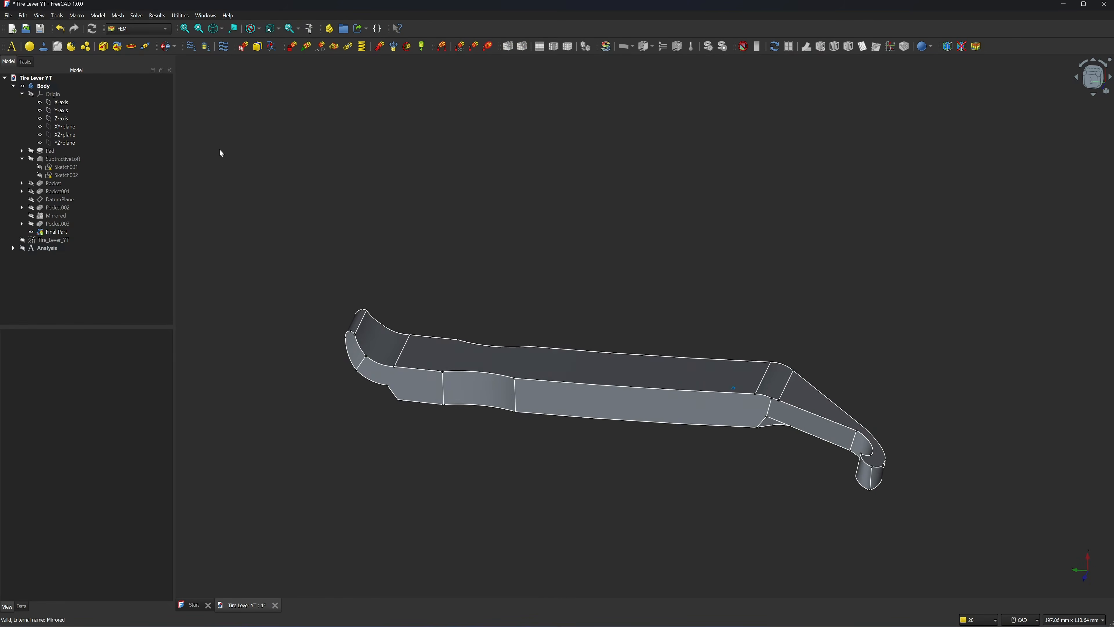
scroll(215, 144, "down", 1)
Create a second analysis and assign it the ABS-Generic solid material.
left_click(12, 46)
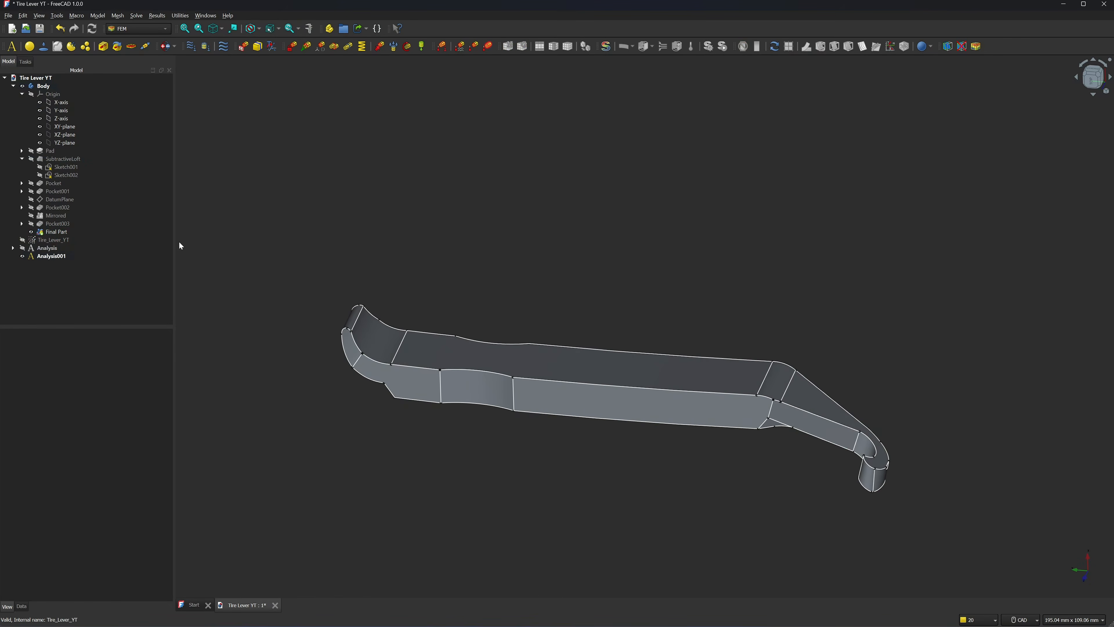
left_click(53, 256)
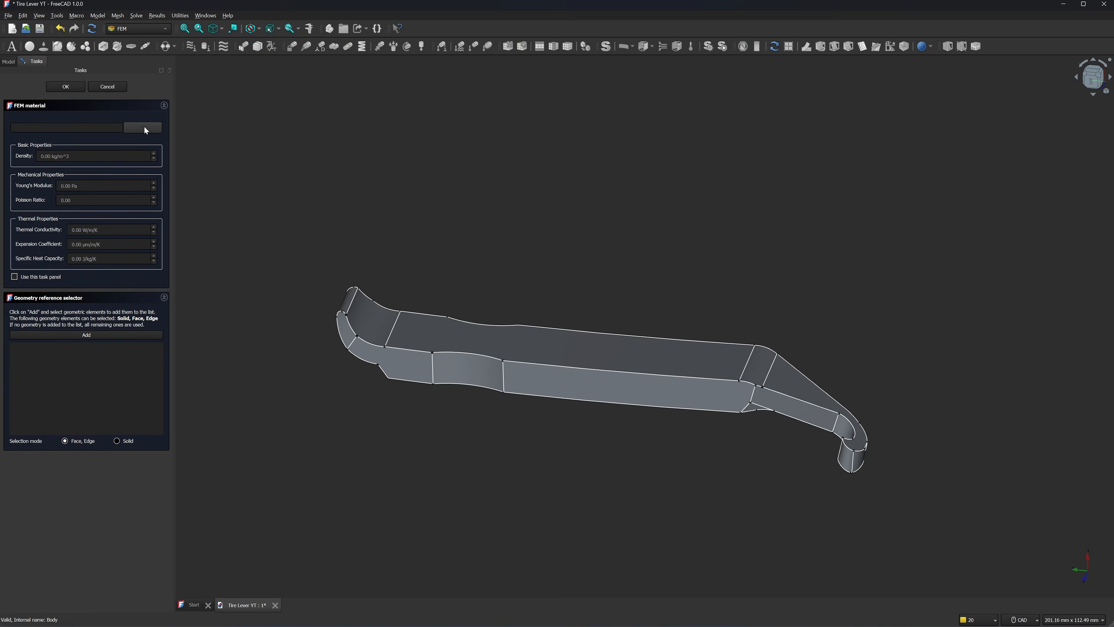
left_click(143, 126)
left_click_drag(154, 166, 105, 340)
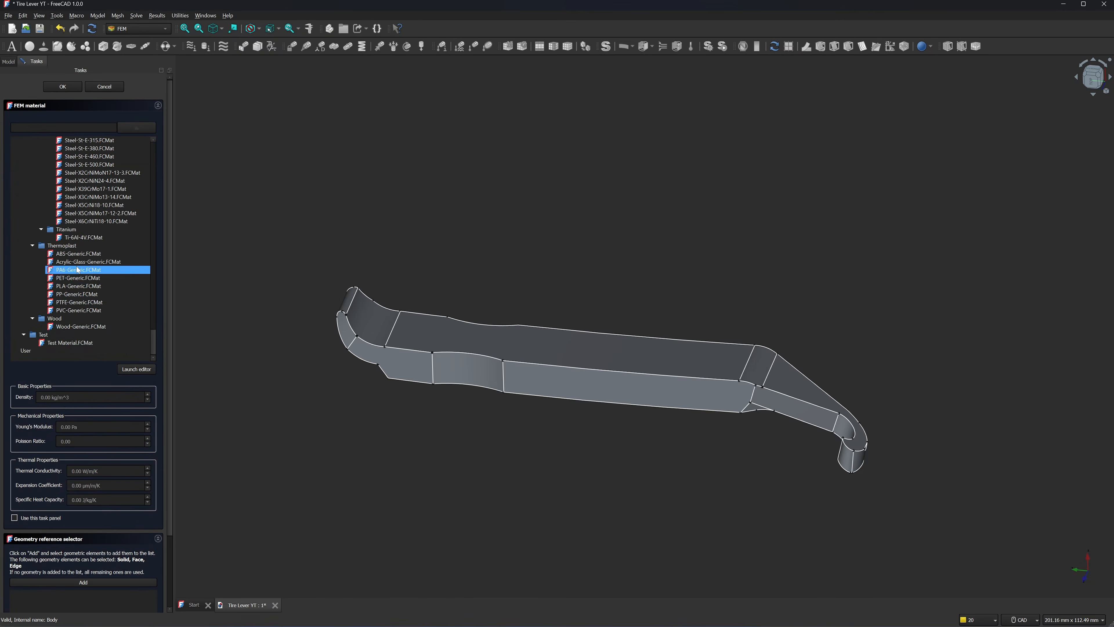
left_click(74, 255)
left_click(62, 88)
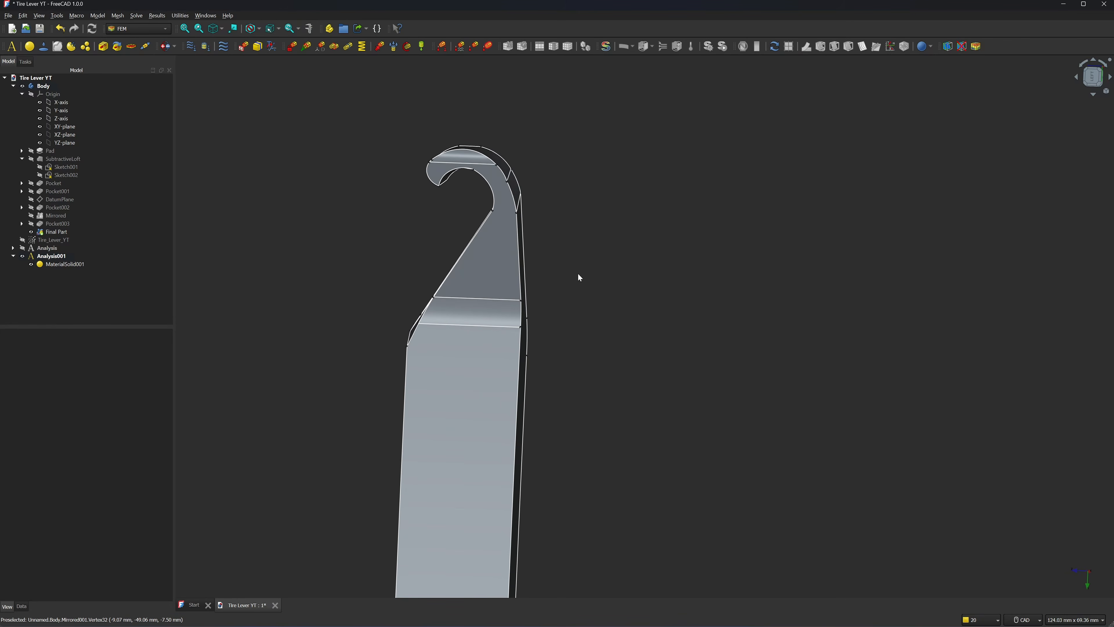
Add a fixed constraint on four vertices along the lever's narrow side, two at the hook-end bend and two near the waist.
left_click(291, 46)
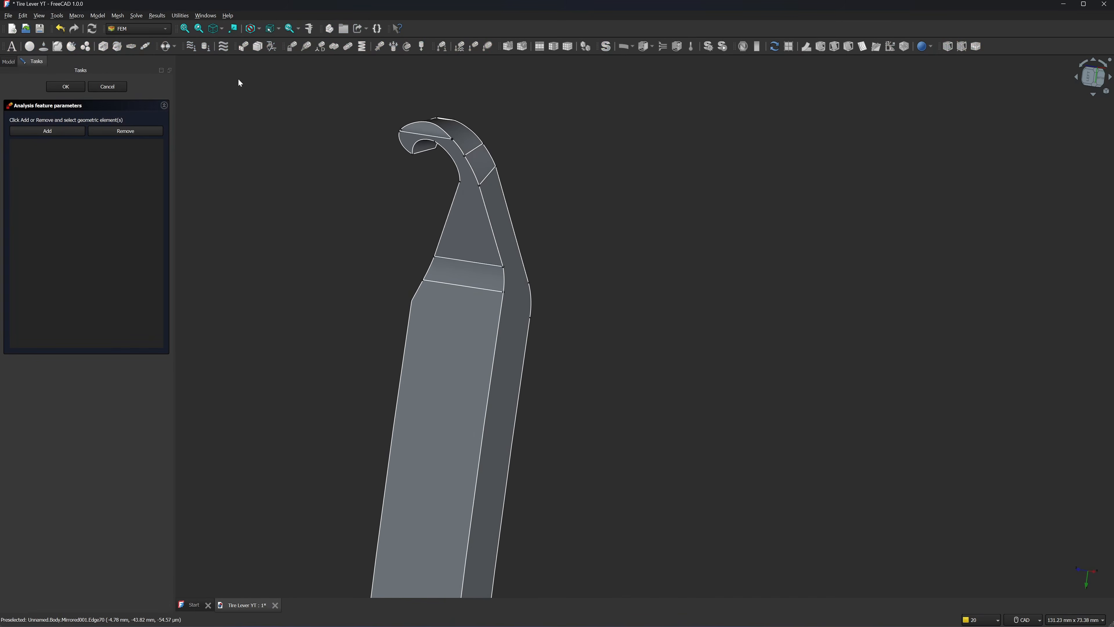
left_click(68, 132)
scroll(606, 264, "up", 3)
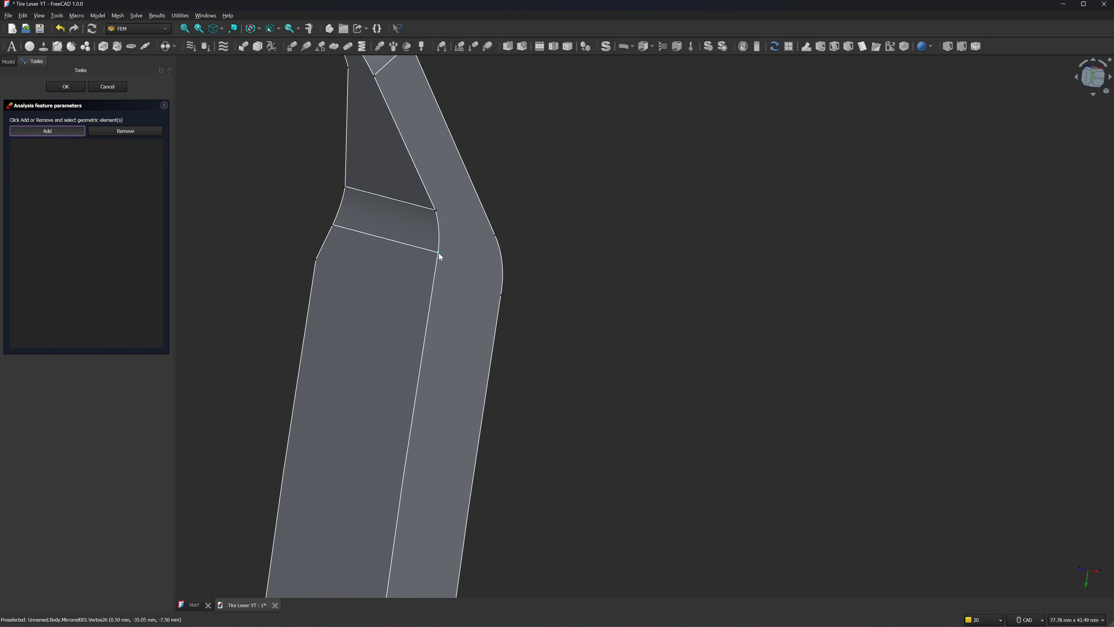
left_click(438, 252)
left_click(501, 294)
middle_click_drag(582, 296, 681, 278)
left_click(447, 294)
left_click(492, 301)
scroll(560, 299, "down", 3)
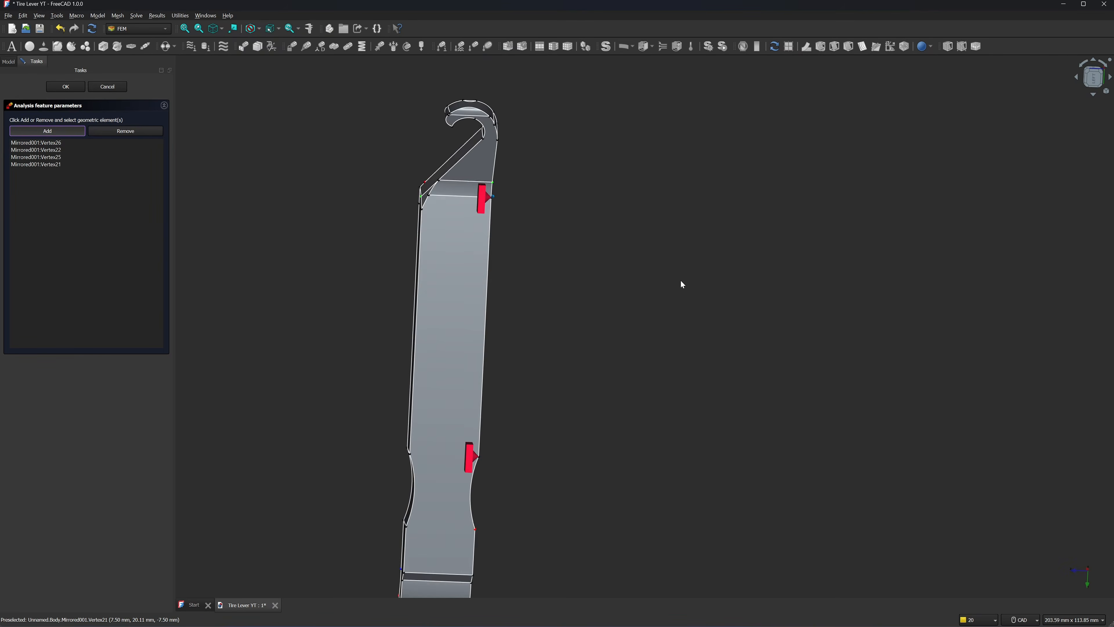
left_click(66, 87)
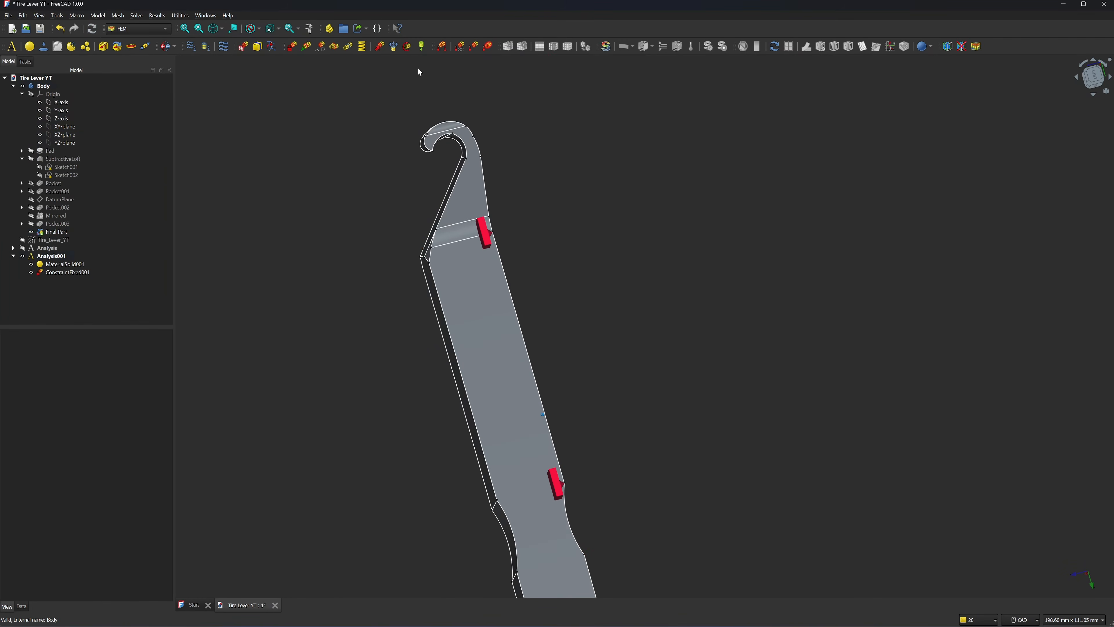
Apply a 60 N force to the inner curved face of the hook, with its direction reversed.
left_click(380, 46)
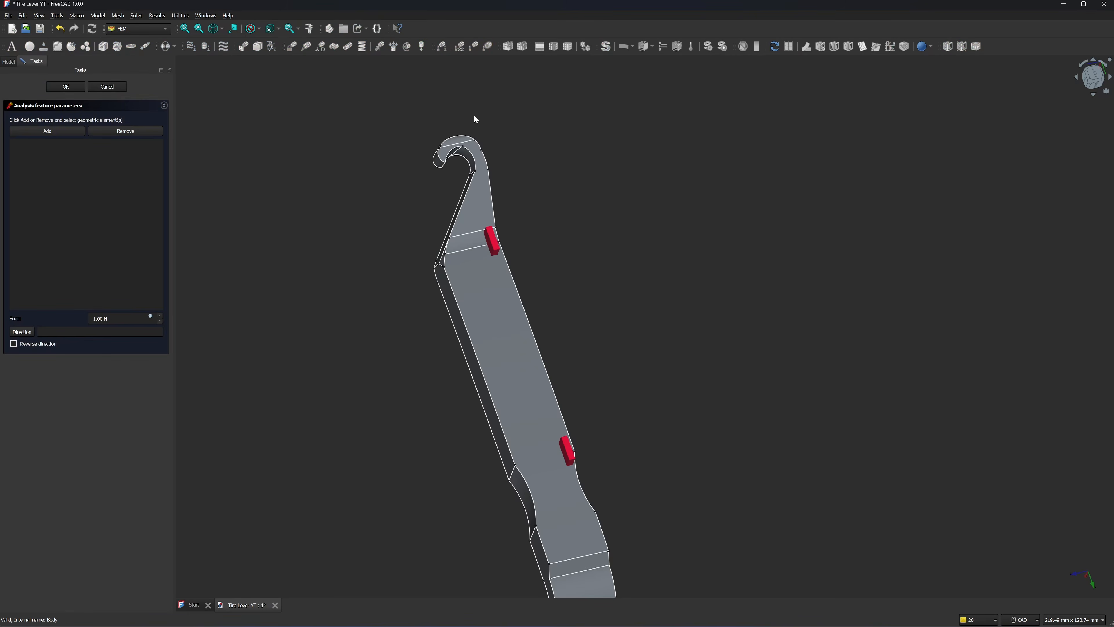
left_click(51, 130)
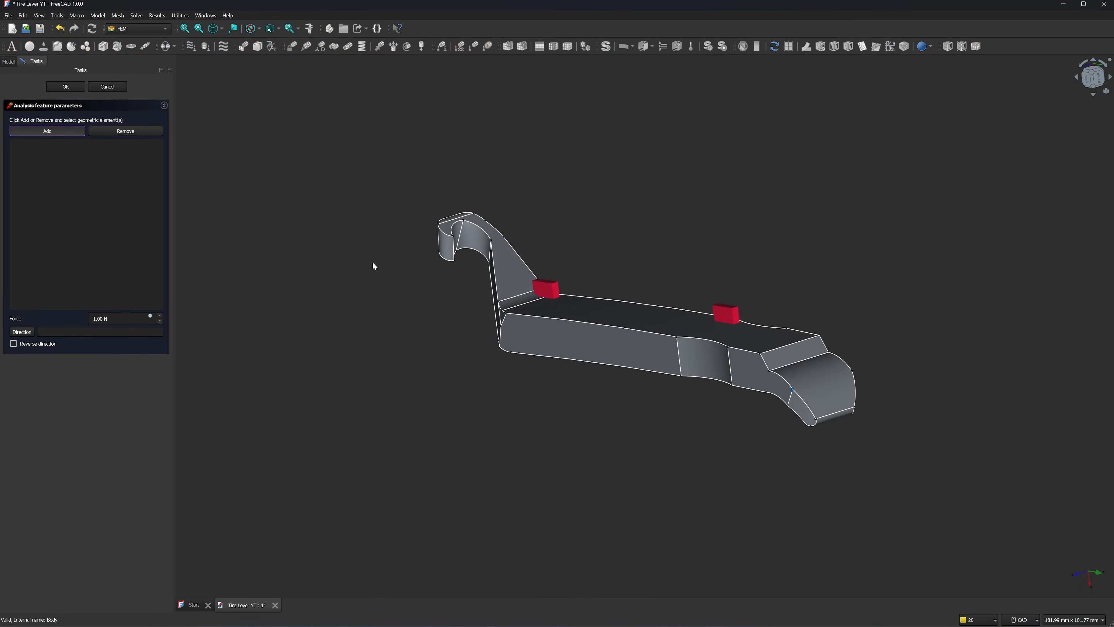
left_click(479, 241)
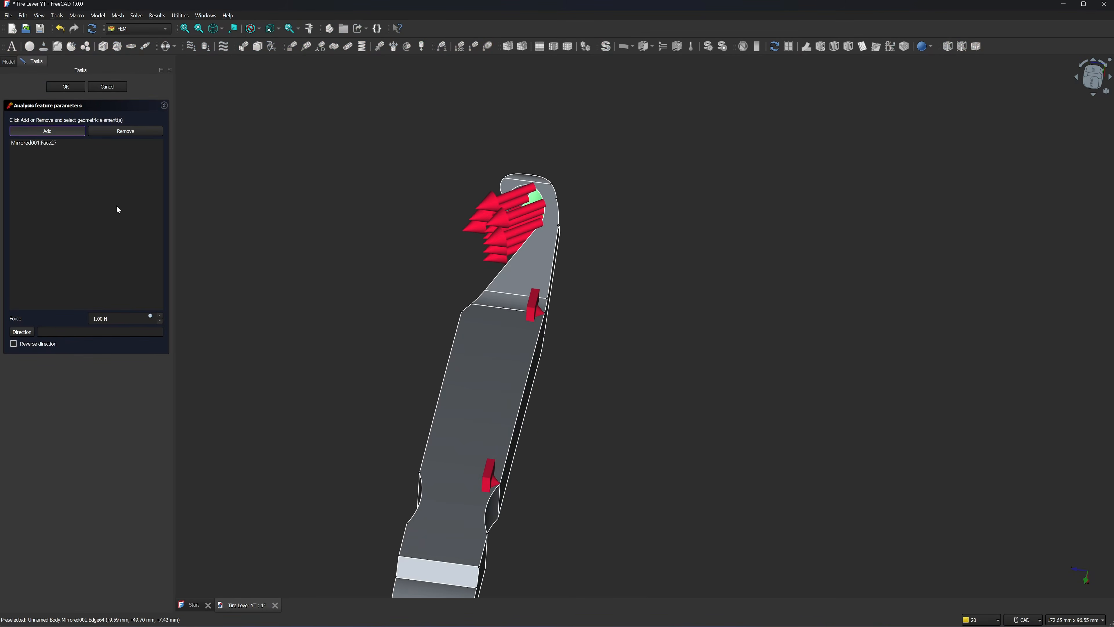
left_click(14, 344)
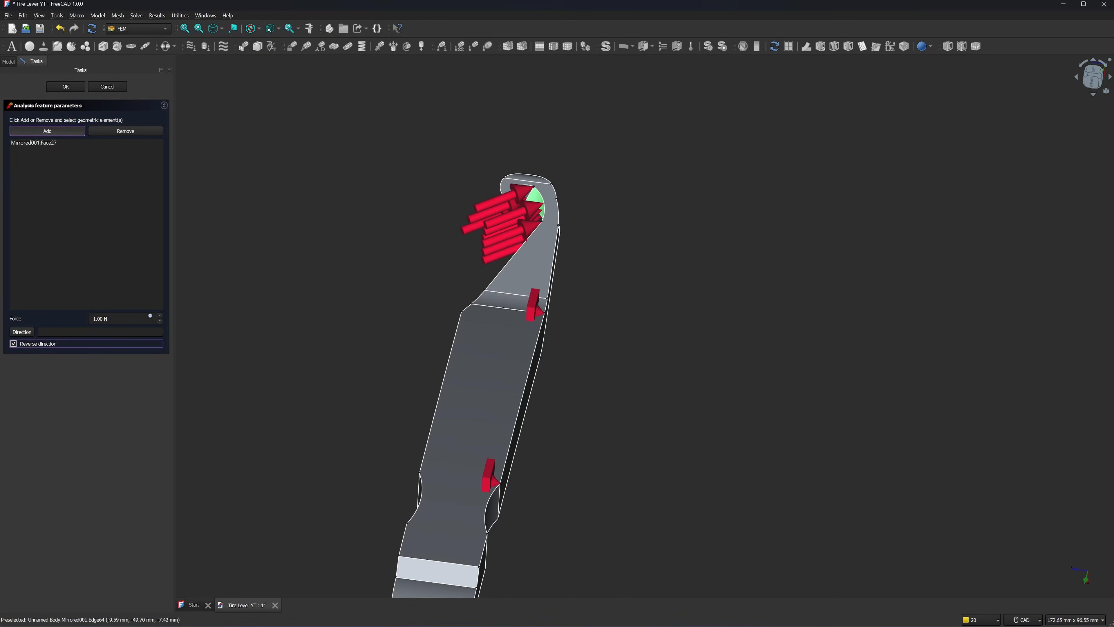
left_click_drag(115, 318, 63, 319)
type("60")
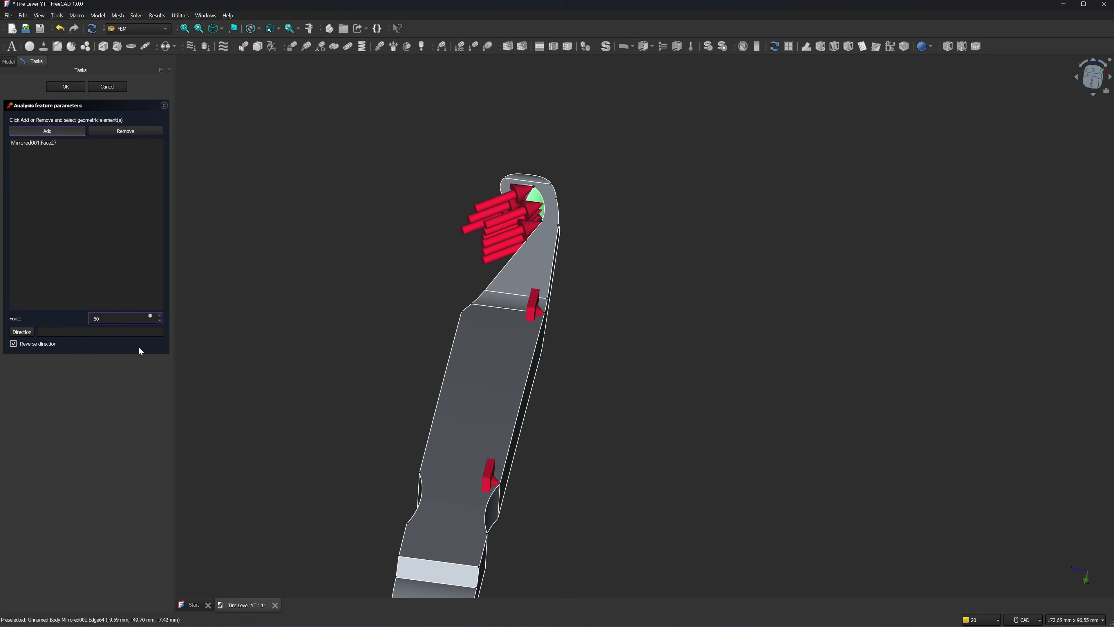
left_click(66, 86)
middle_click_drag(203, 116, 572, 324)
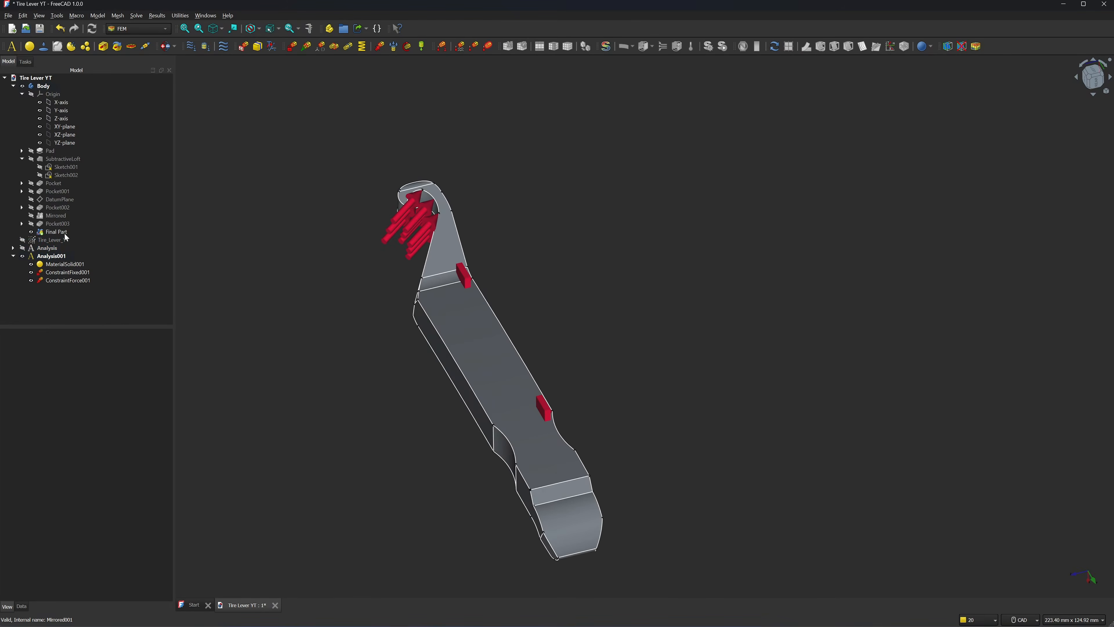
Generate a Gmsh FEM mesh of the Final Part with 2nd-order elements and automatic element sizes.
left_click(61, 231)
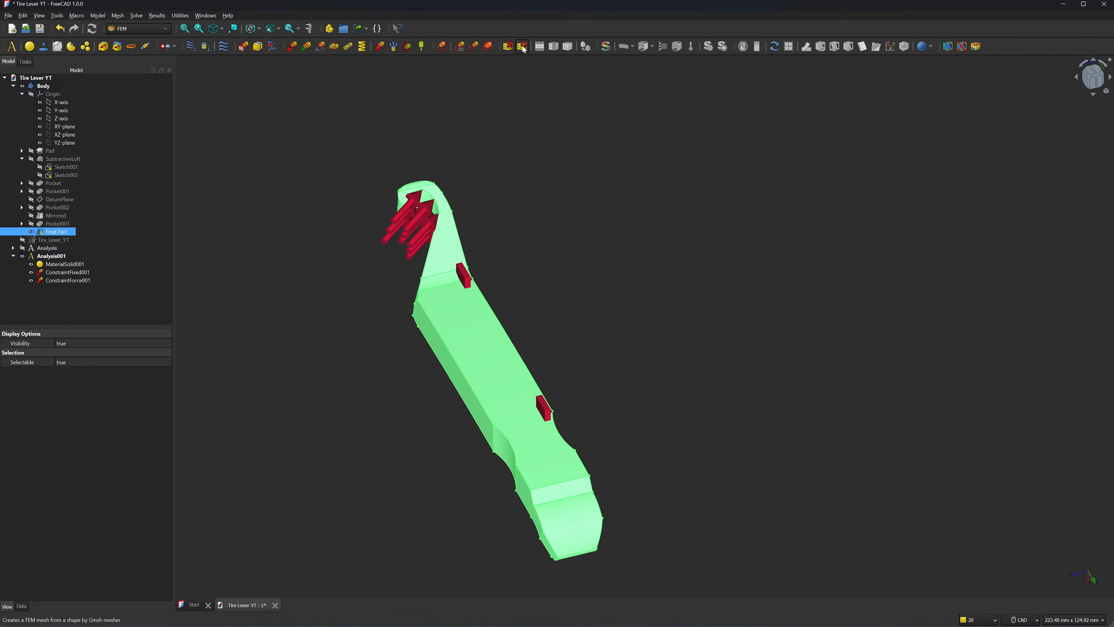
left_click(522, 46)
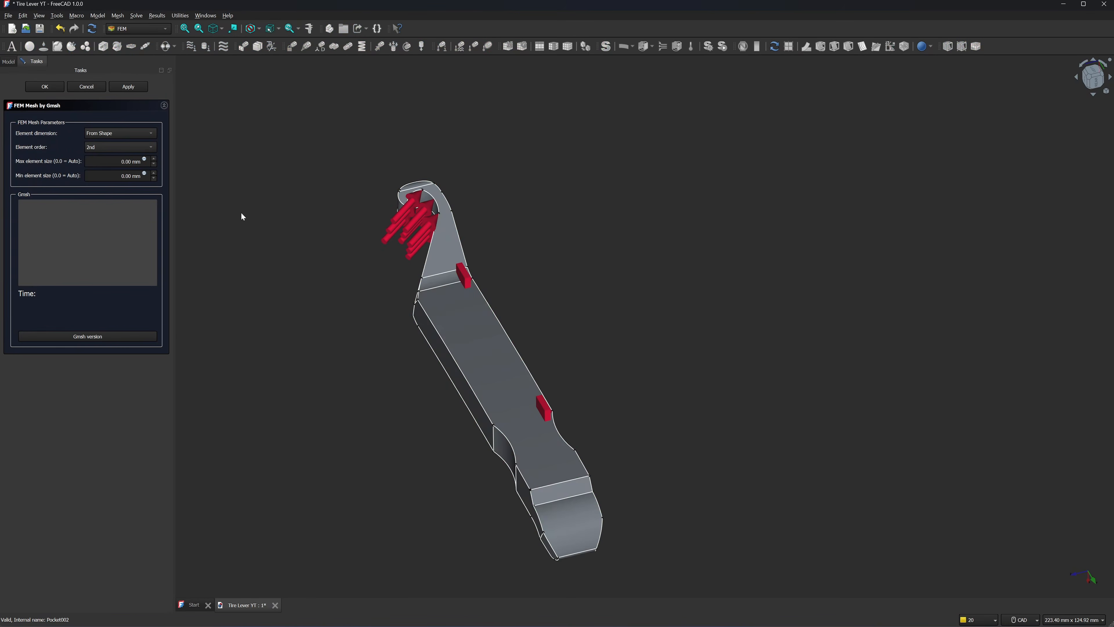
left_click(128, 87)
left_click(50, 87)
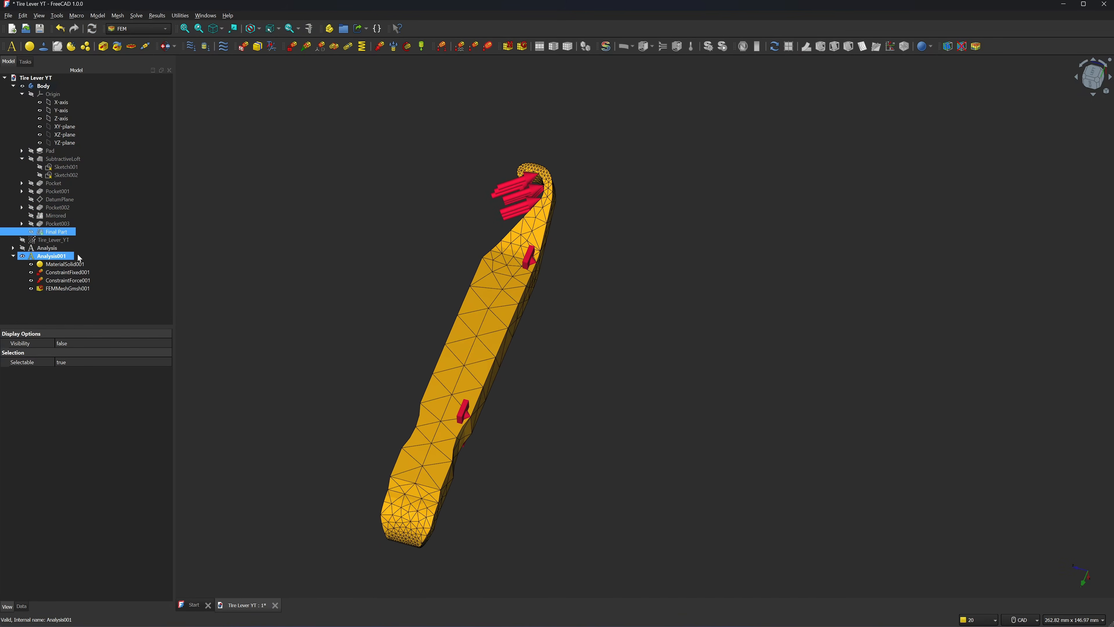
Add a CalculiX solver to the second analysis and run the calculation.
left_click(79, 257)
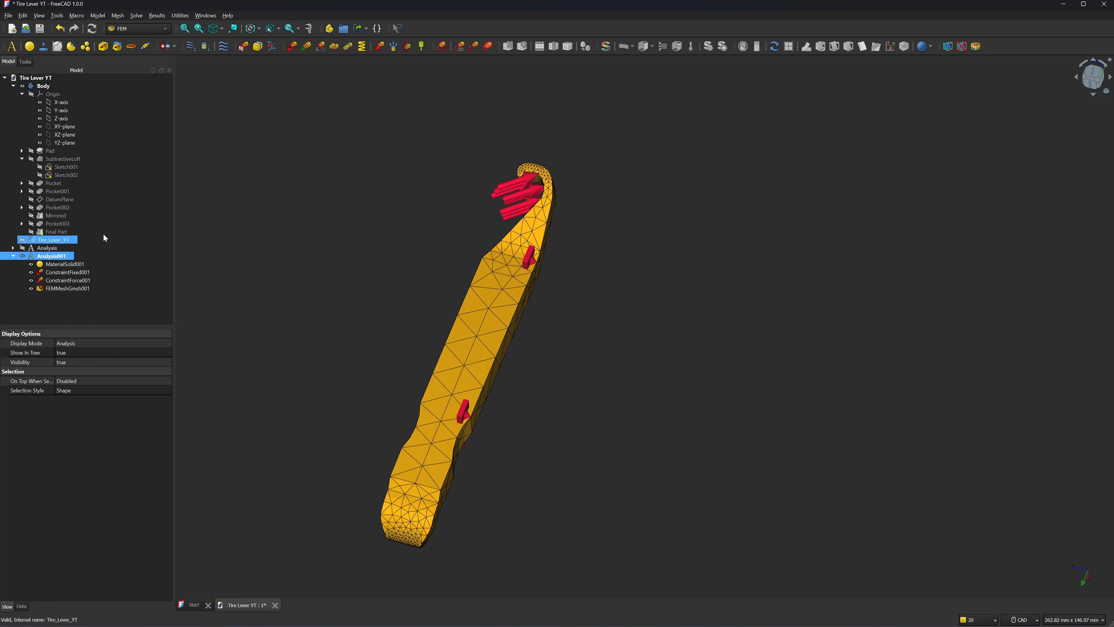
left_click(606, 46)
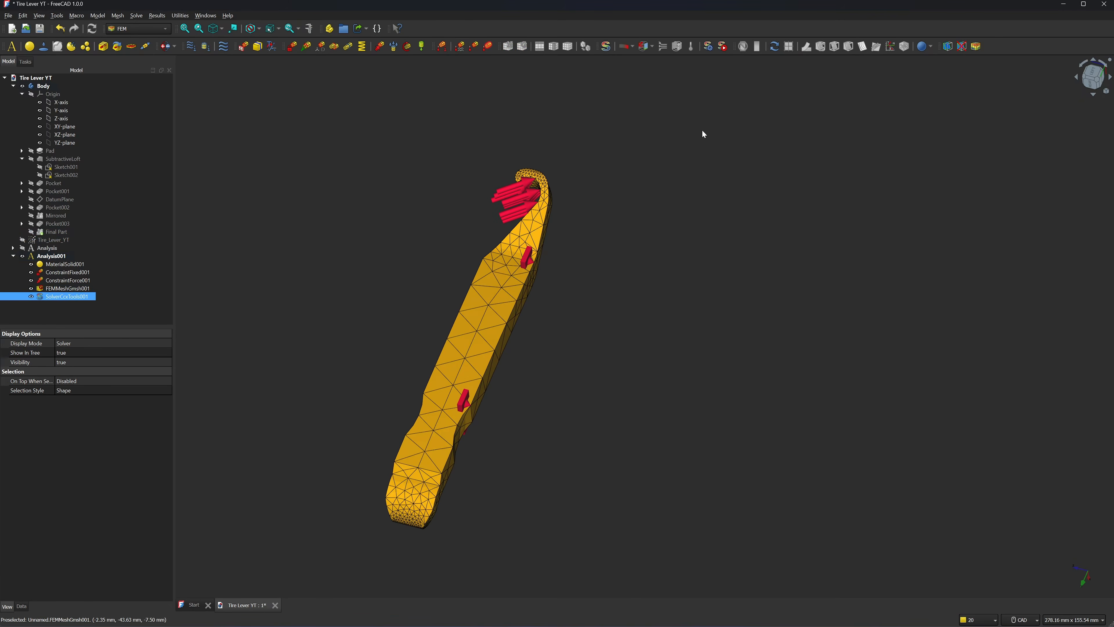
left_click(722, 46)
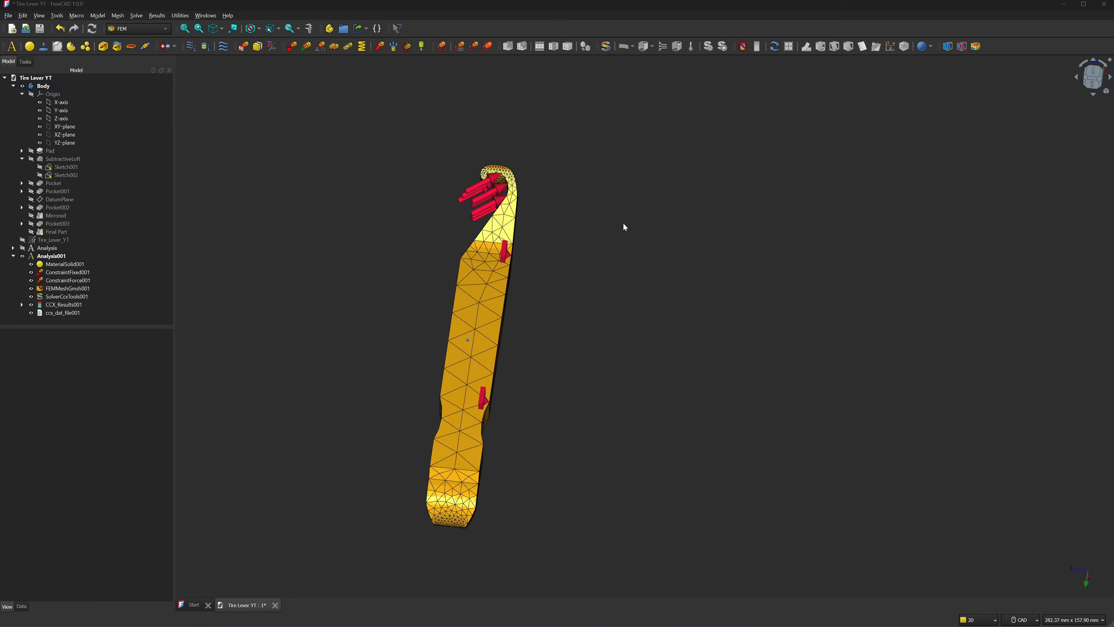
Show the second analysis's Displacement Magnitude on the mesh and raise the displacement factor to exaggerate the hook's deflection.
left_click(79, 305)
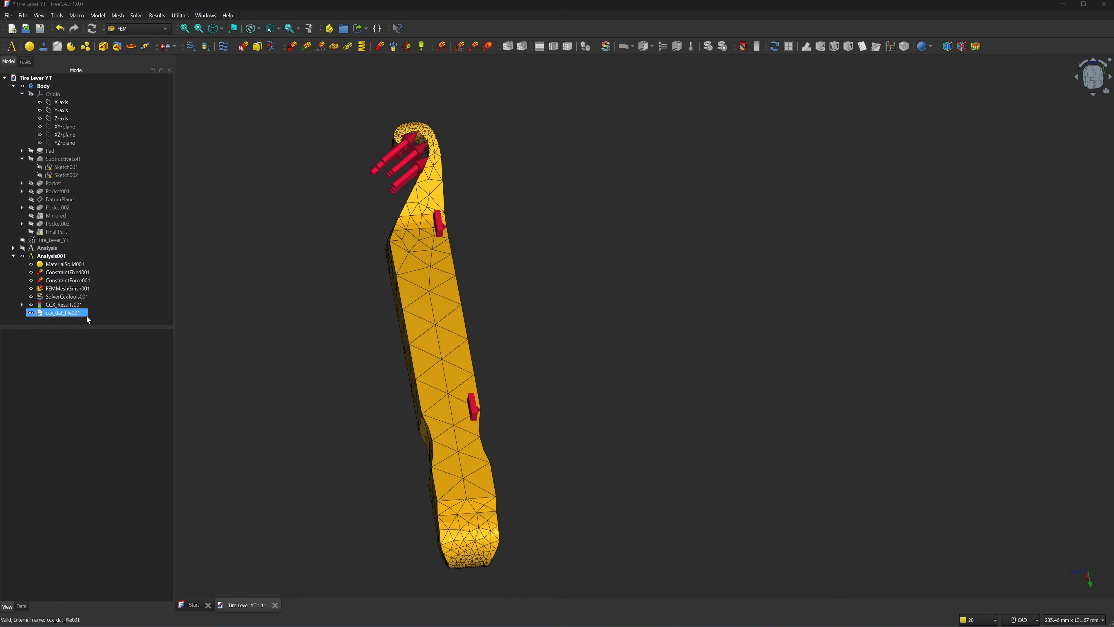
double_click(38, 305)
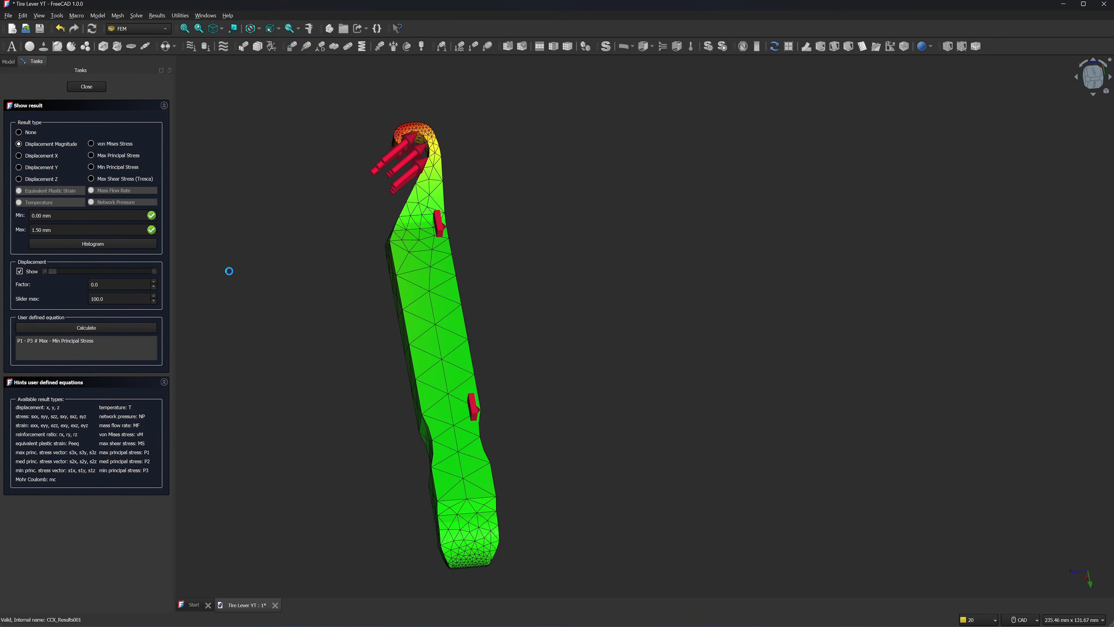
left_click(153, 282)
left_click(153, 282)
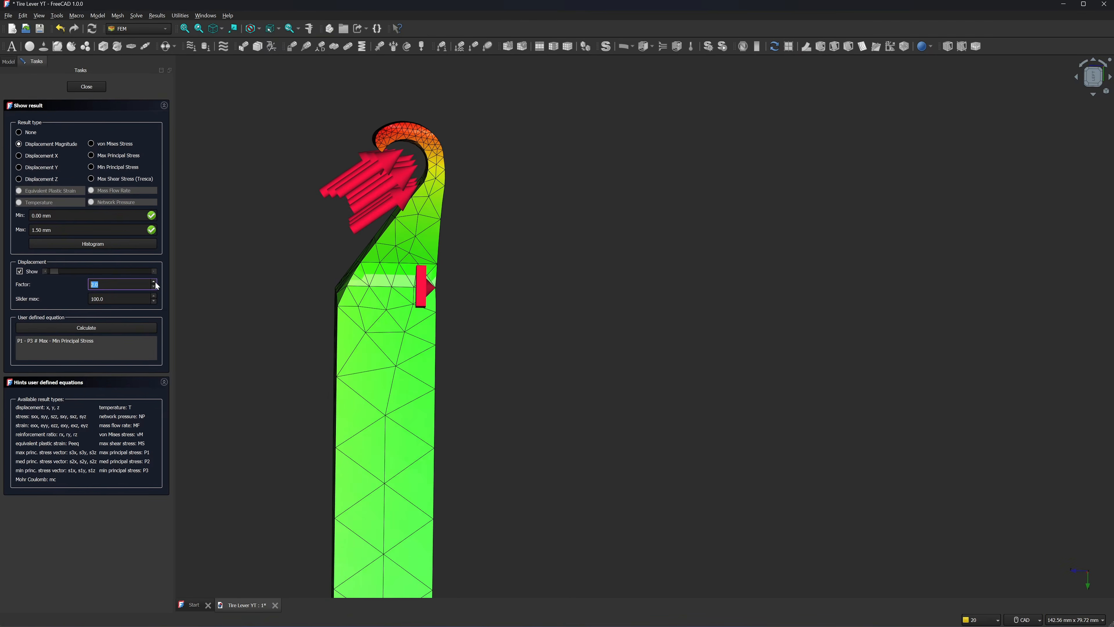
left_click(154, 282)
Lower and raise the displacement factor to compare the hook's deformed shape with its original position.
left_click(156, 288)
left_click(156, 288)
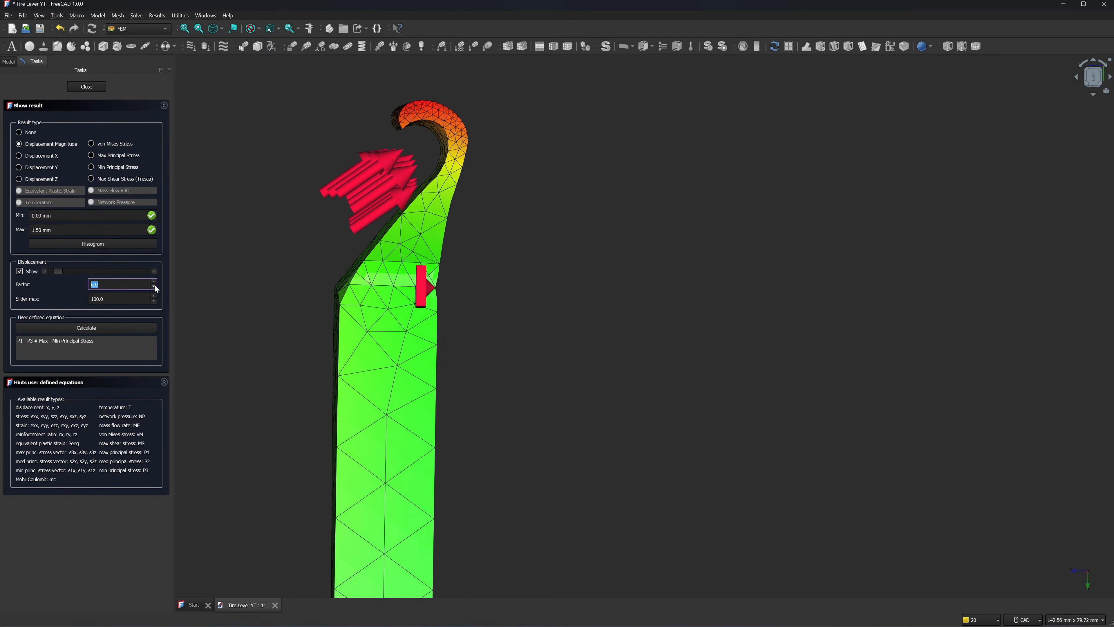
left_click(156, 287)
left_click(156, 288)
left_click(153, 288)
left_click(153, 288)
left_click(154, 288)
left_click(153, 288)
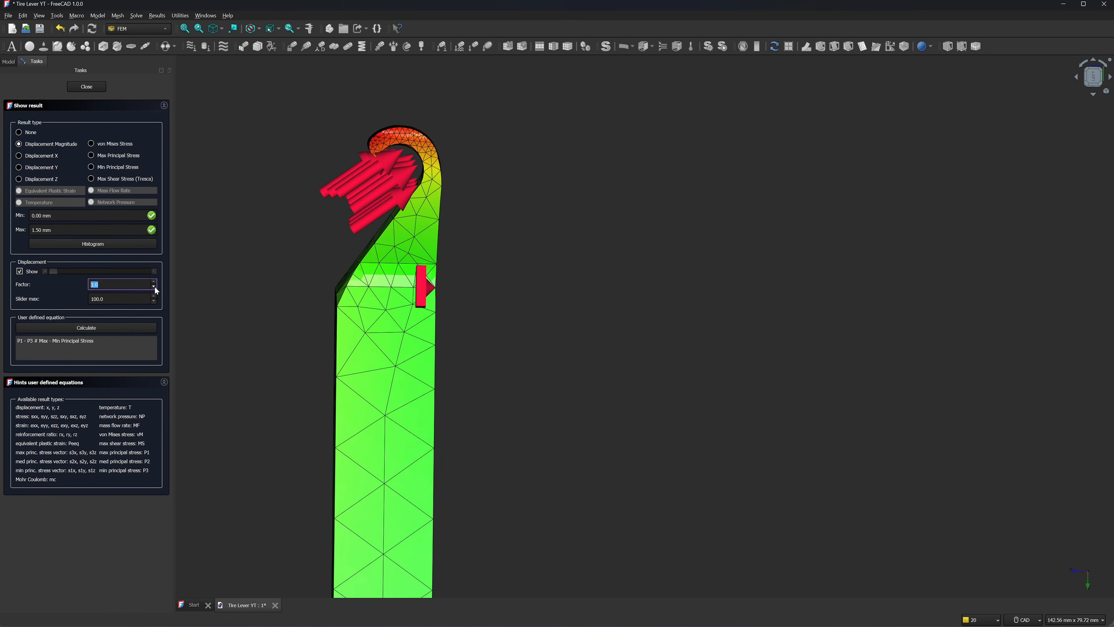
scroll(154, 282, "up", 6)
scroll(154, 286, "down", 6)
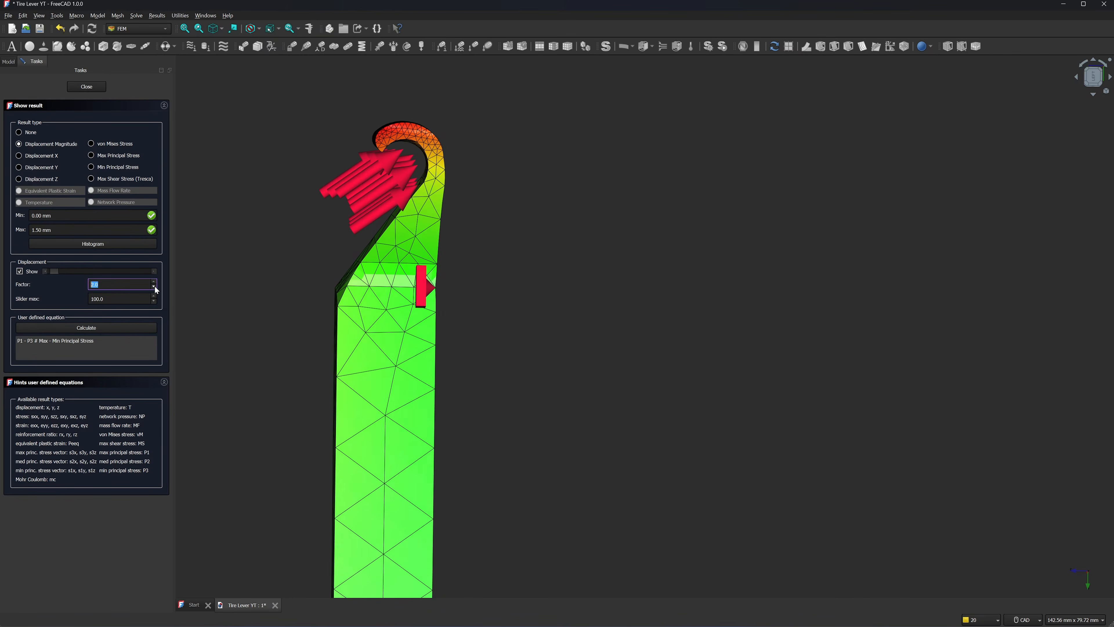
Examine the hook's deflection from an angled view by raising the displacement factor and returning it to 0, and close the results.
left_click(154, 280)
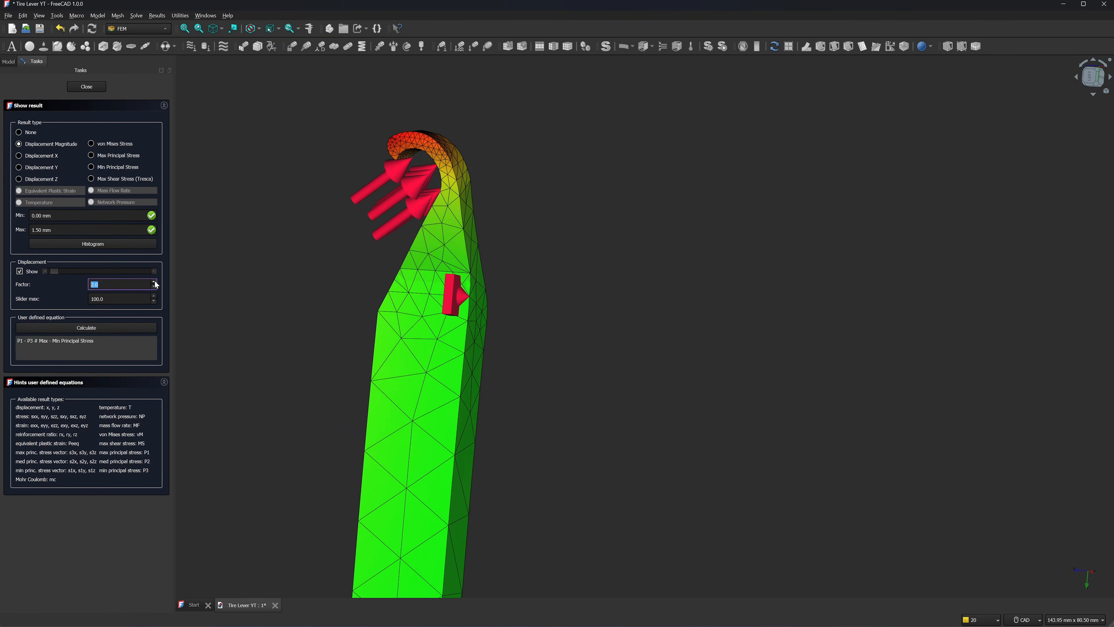
left_click(154, 280)
left_click(154, 281)
left_click(154, 281)
left_click(154, 281)
left_click(154, 286)
left_click(154, 286)
left_click(154, 286)
left_click(154, 286)
left_click(154, 286)
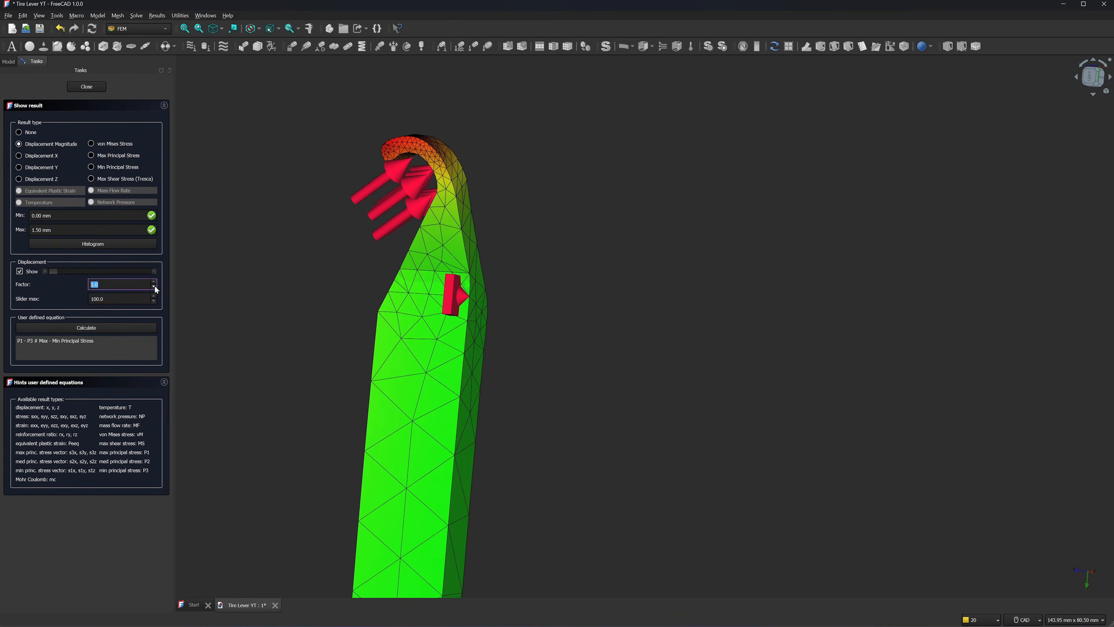
left_click(154, 286)
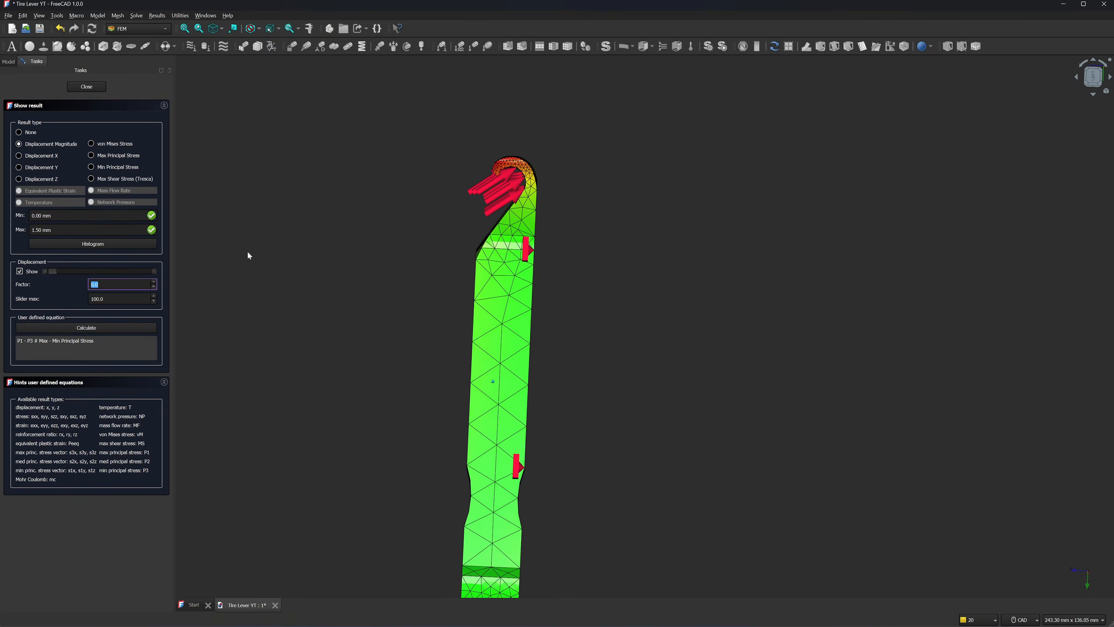
left_click(84, 90)
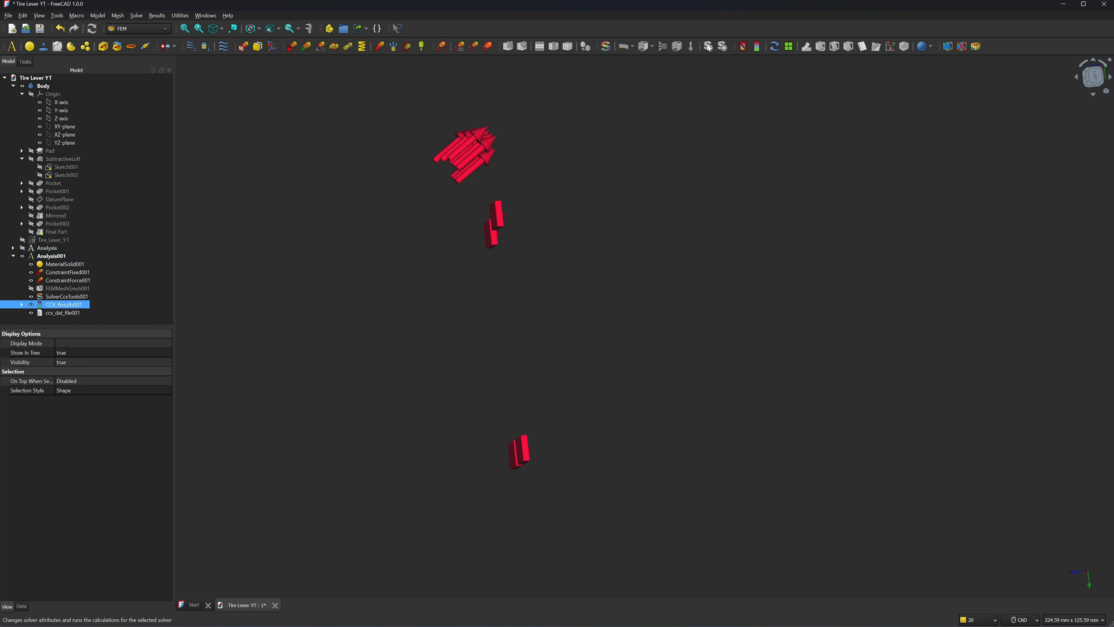
Create a post-processing pipeline from the second analysis's CalculiX results and colour it by von Mises Stress.
left_click(788, 47)
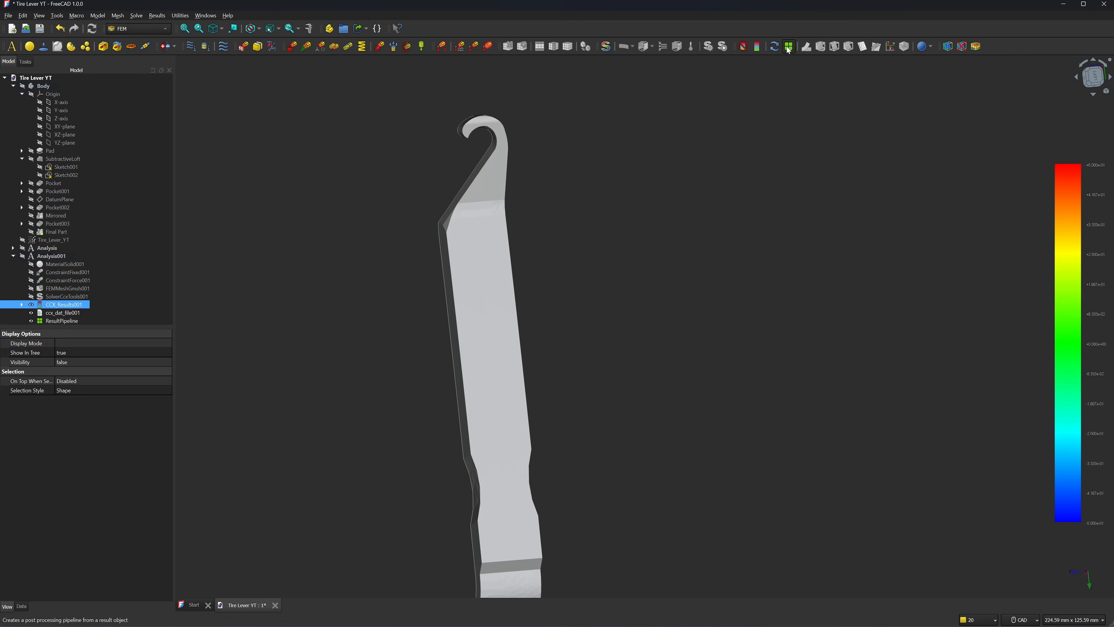
left_click(54, 321)
middle_click_drag(193, 274, 257, 258)
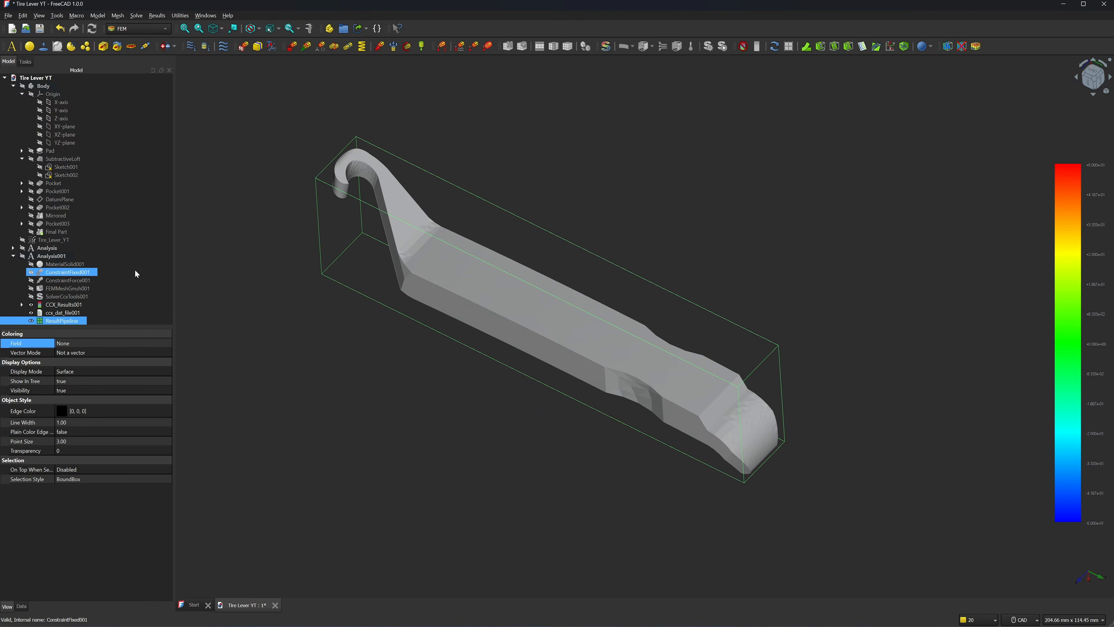
left_click(116, 343)
left_click(154, 342)
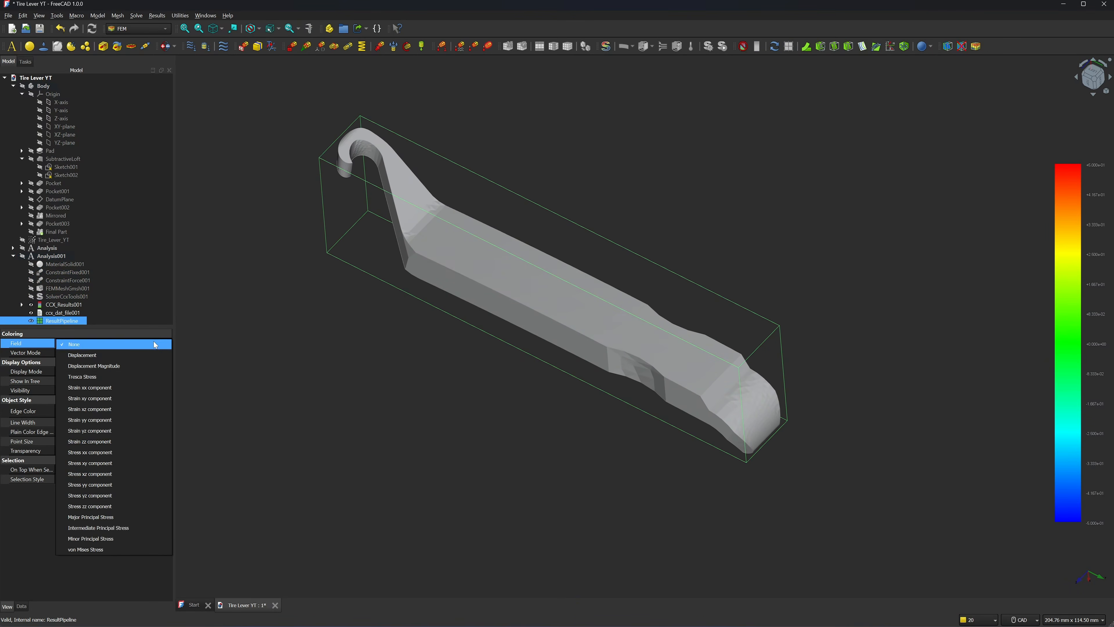
left_click(78, 549)
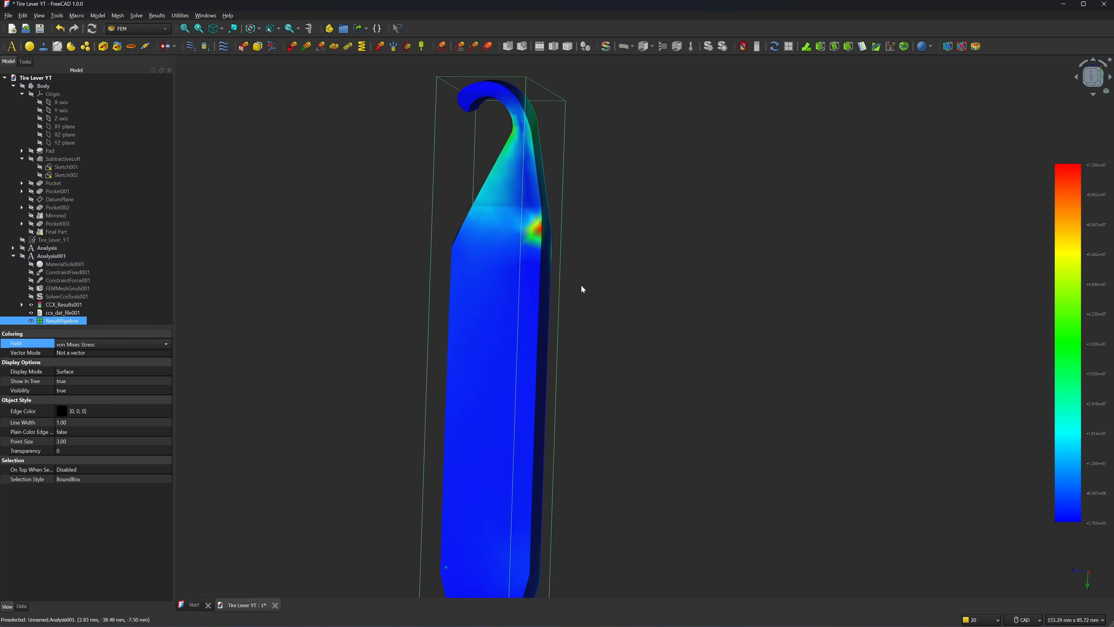
Examine the von Mises stress distribution around the hook, the bend below it and the lever's body from several angles.
scroll(570, 211, "up", 1)
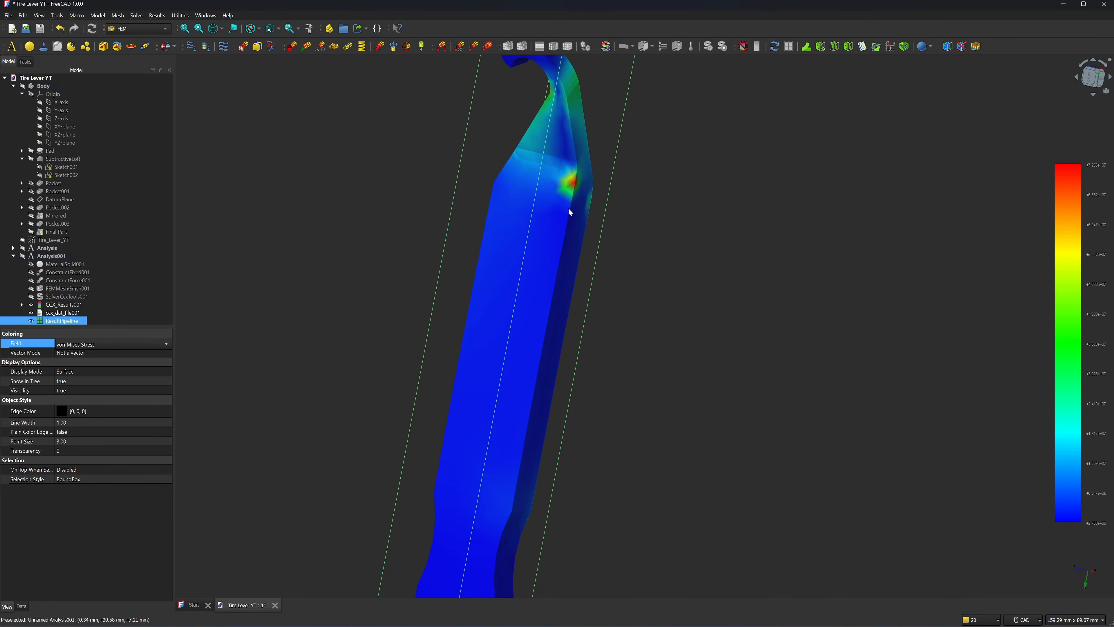
middle_click_drag(585, 203, 1071, 380)
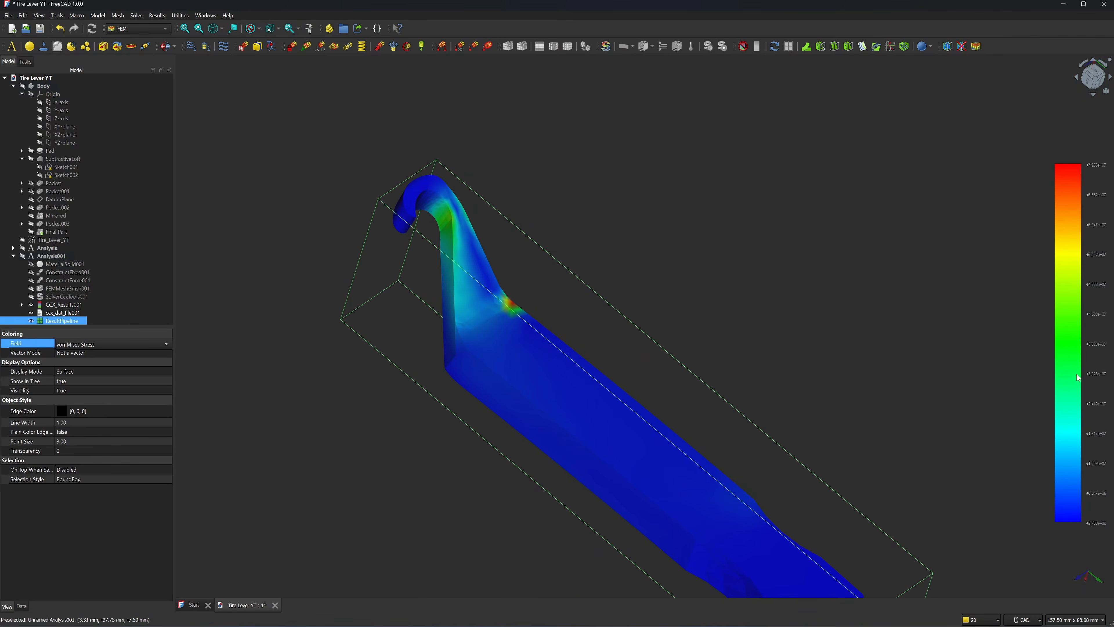
middle_click_drag(1067, 377, 441, 255)
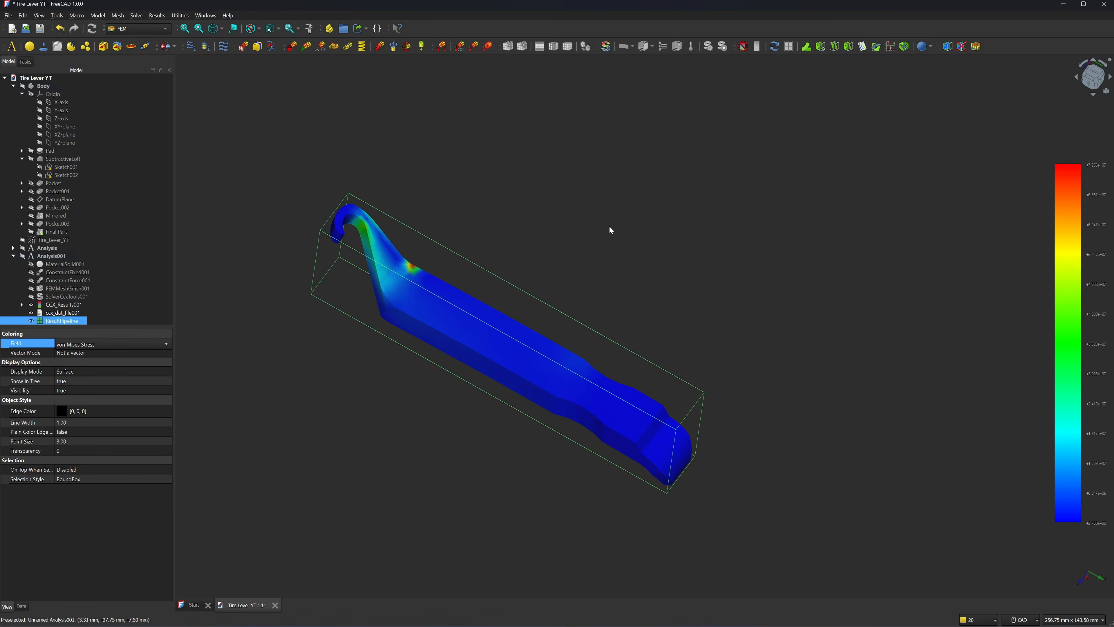
middle_click_drag(609, 226, 635, 235)
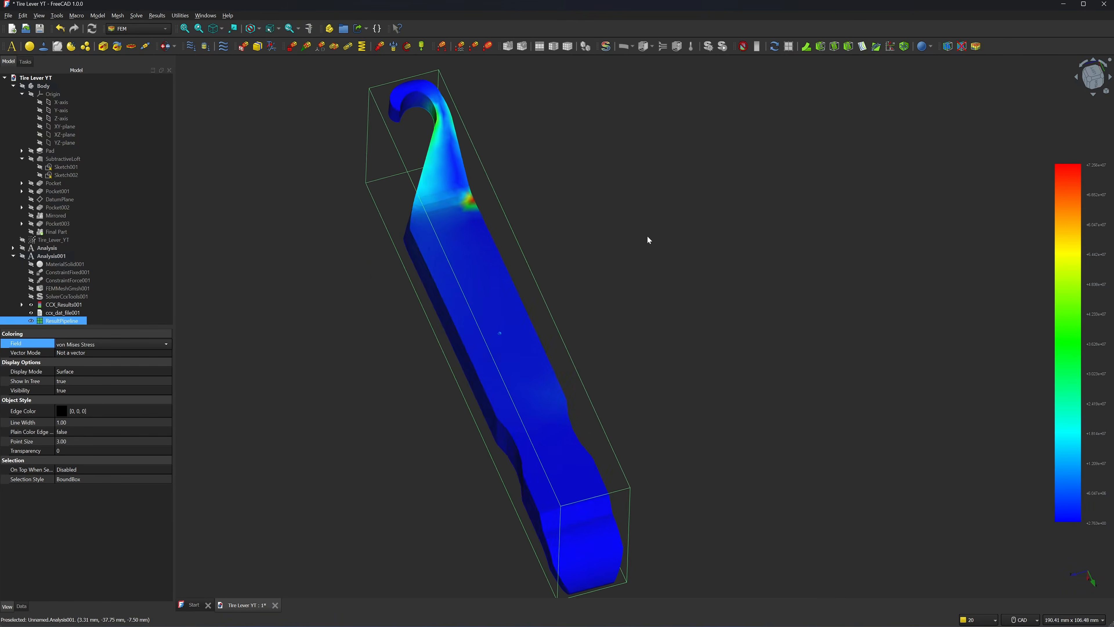
middle_click_drag(647, 235, 645, 201)
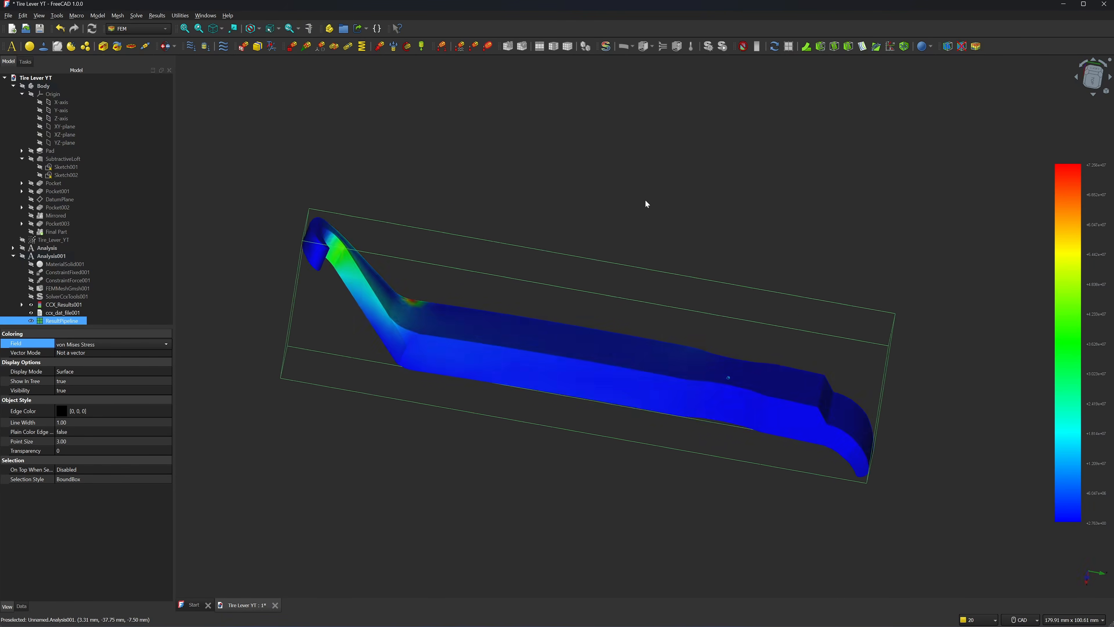